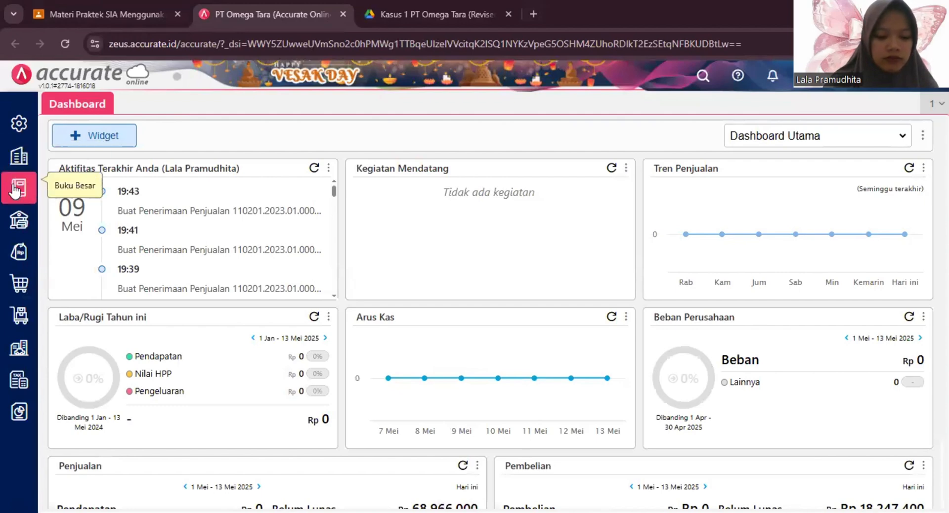
Start a new Akun Perkiraan record in Buku Besar and set its account type to Beban
{"action": "left_click", "coordinate": [15, 189]}
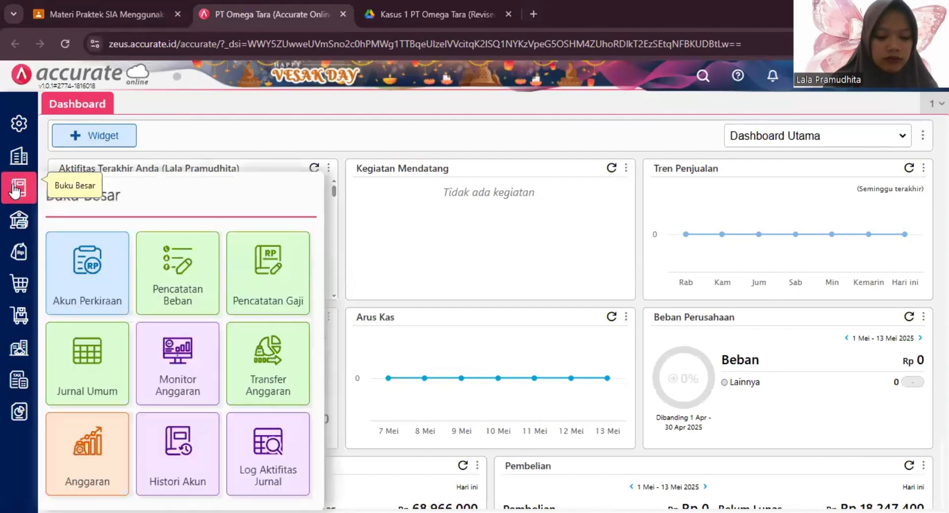
{"action": "left_click", "coordinate": [112, 291]}
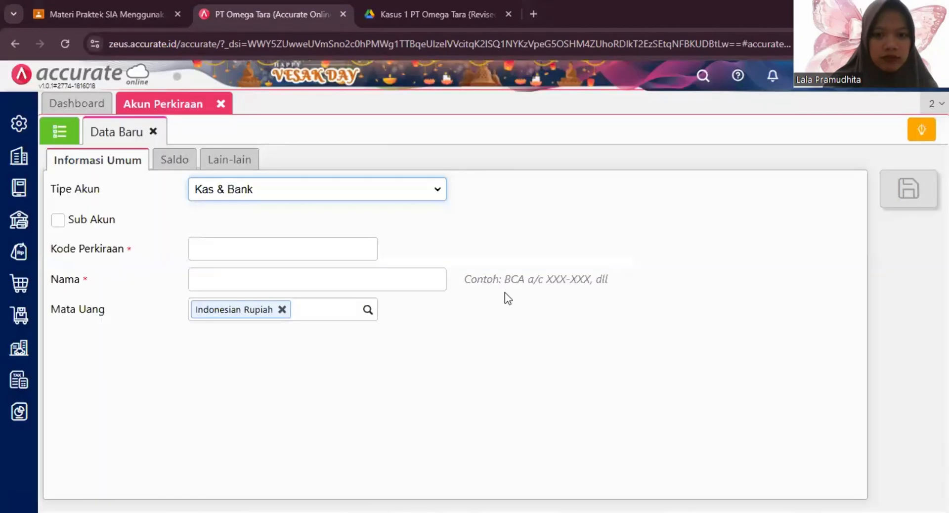
{"action": "left_click", "coordinate": [401, 196]}
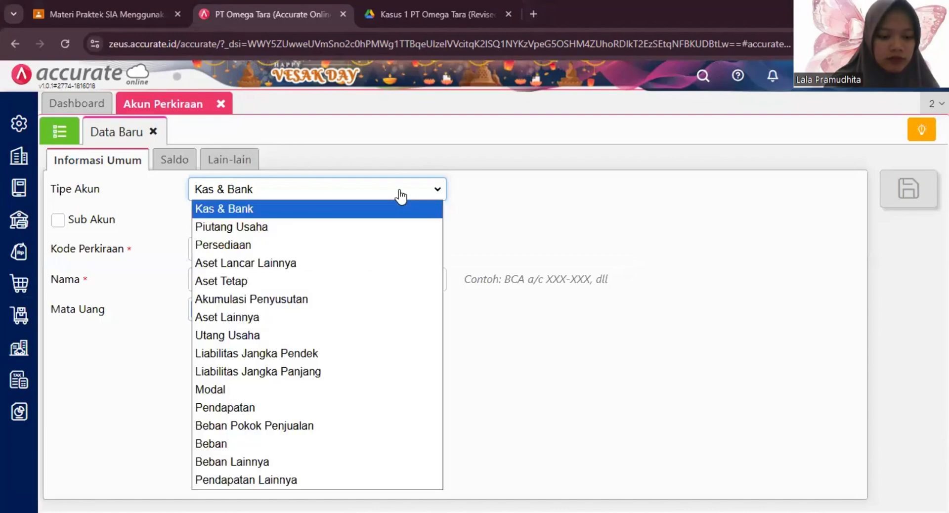
{"action": "left_click", "coordinate": [328, 443]}
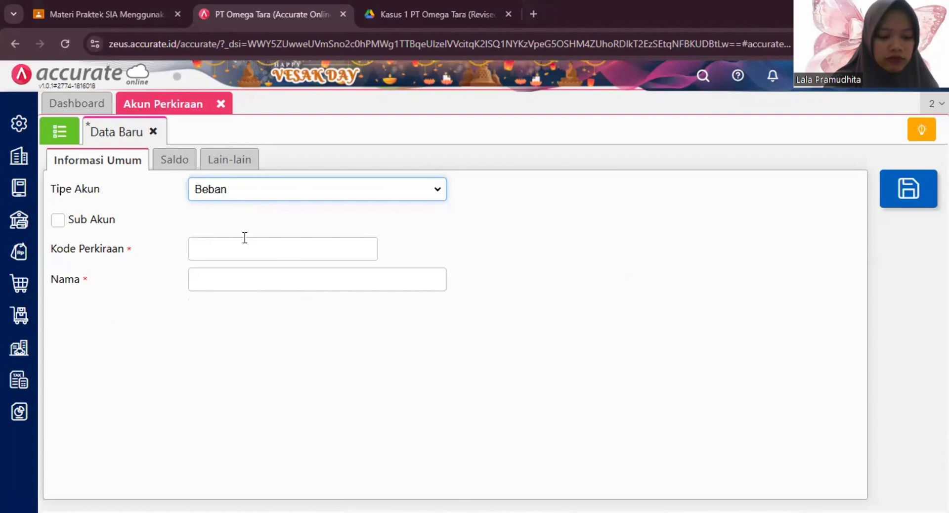
Look up the new account's code in the case PDF and enter 6104 as the Kode Perkiraan
{"action": "left_click", "coordinate": [218, 243]}
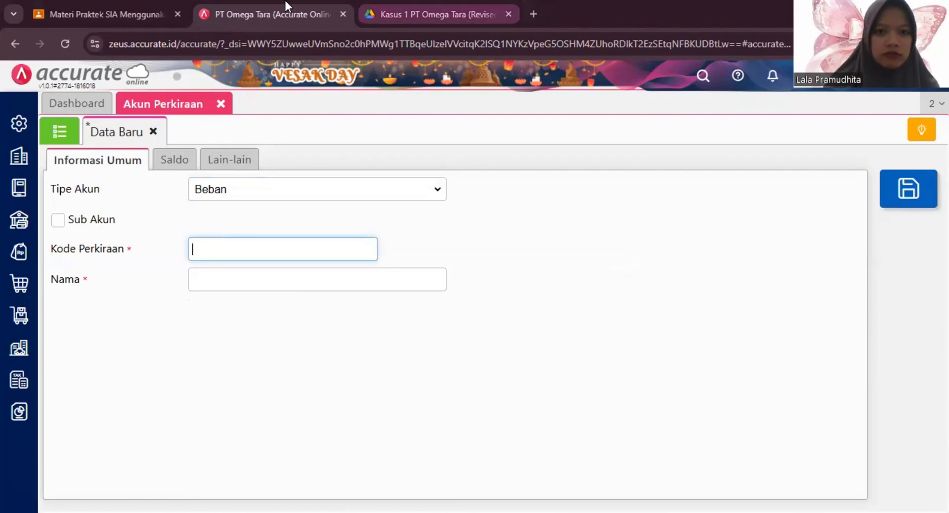
{"action": "left_click", "coordinate": [430, 14]}
{"action": "left_click_drag", "start_coordinate": [401, 247], "coordinate": [341, 247]}
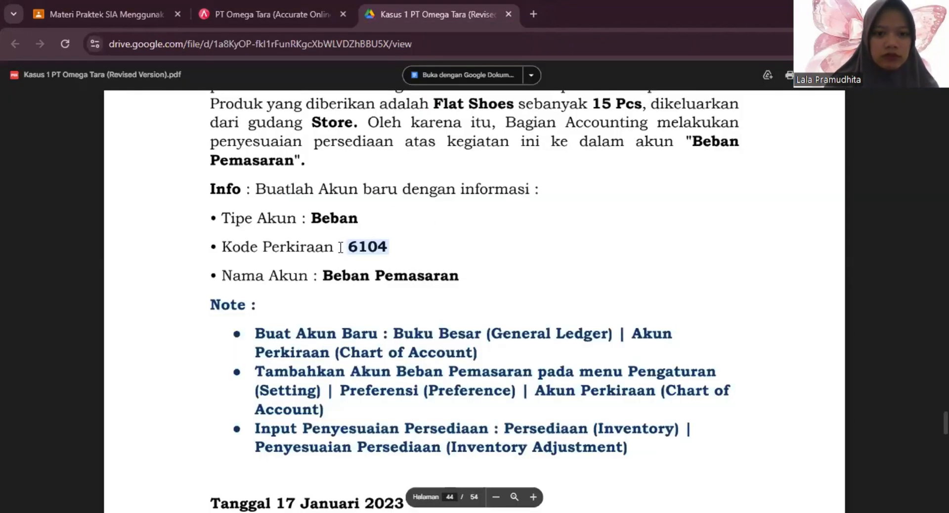
{"action": "left_click", "coordinate": [265, 13]}
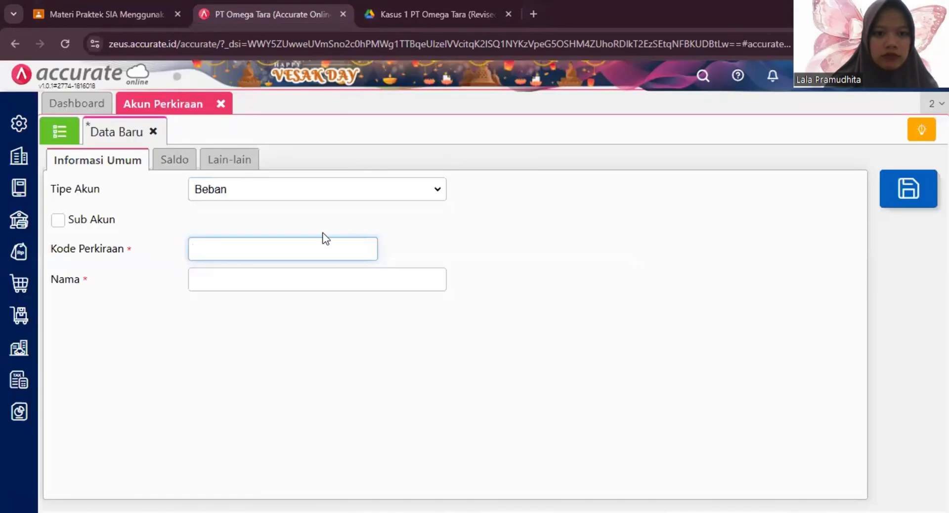
{"action": "type", "text": "6104"}
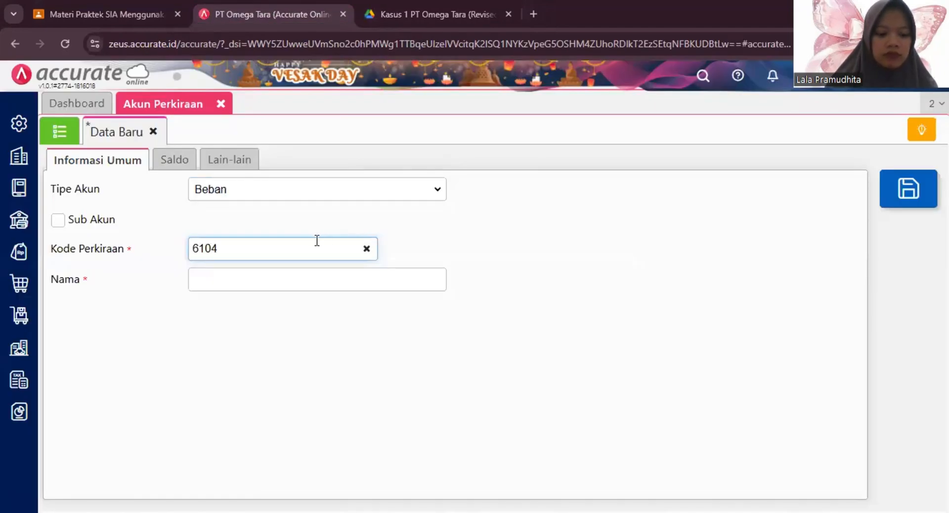
Name the account Beban Pemasaran and save it, closing the blank entry form that follows
{"action": "left_click", "coordinate": [313, 281]}
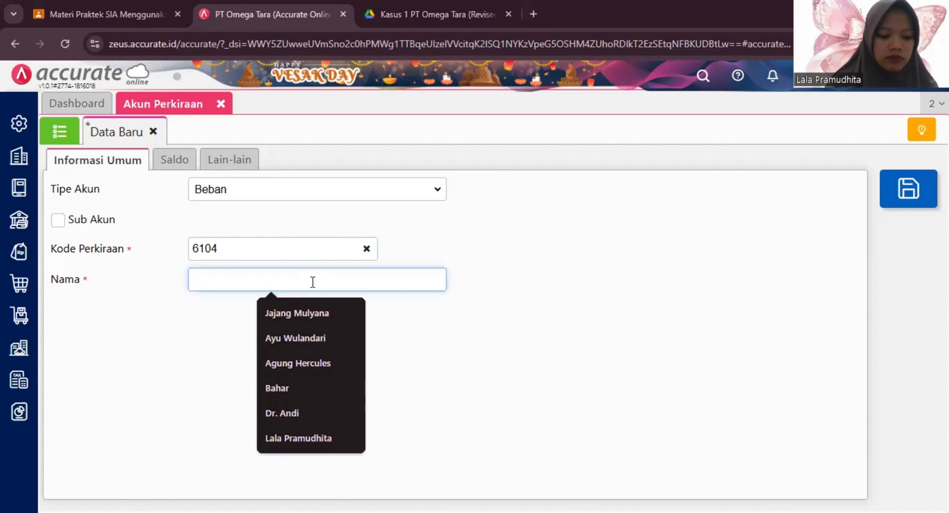
{"action": "type", "text": "B"}
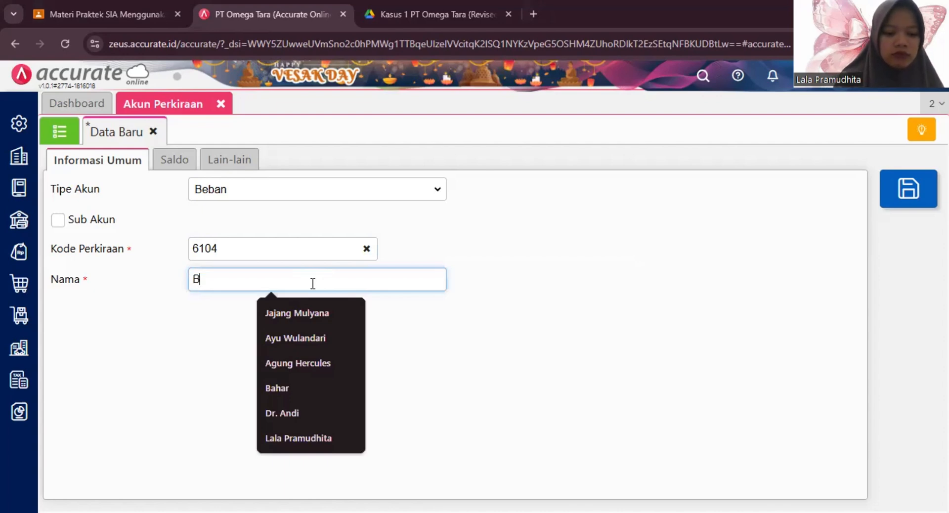
{"action": "type", "text": "eban"}
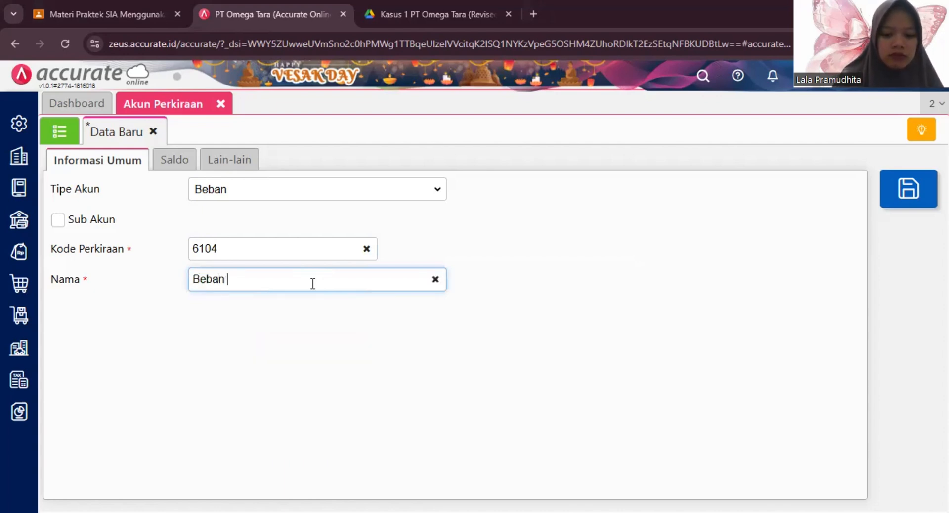
{"action": "type", "text": " Pemasara"}
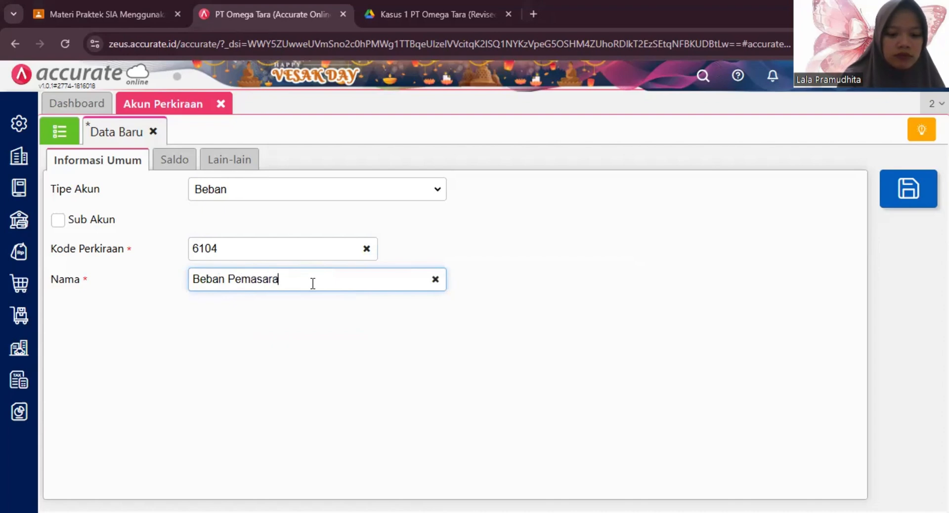
{"action": "type", "text": "n"}
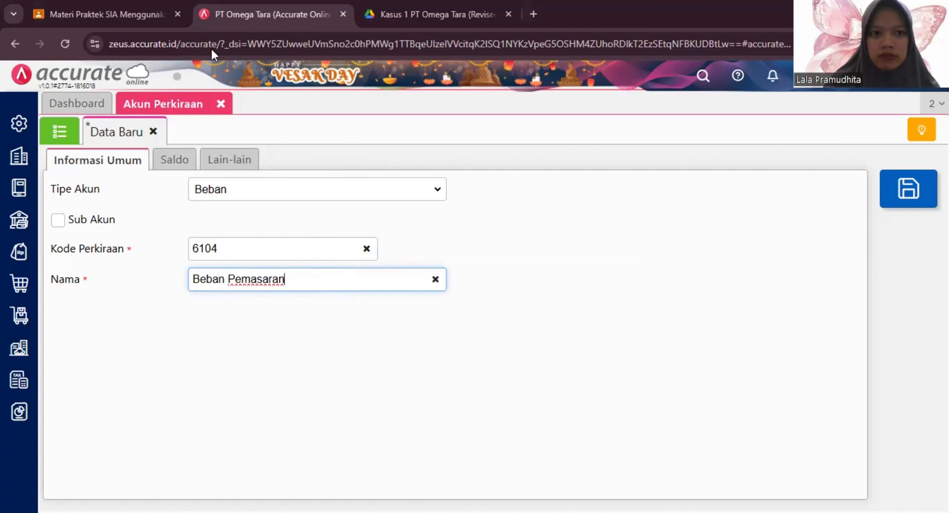
{"action": "left_click", "coordinate": [909, 189]}
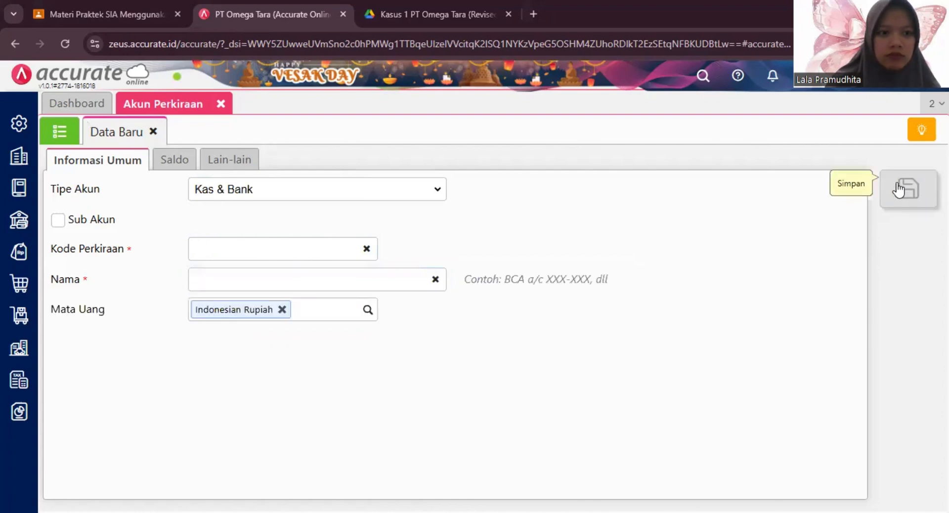
{"action": "left_click", "coordinate": [153, 132]}
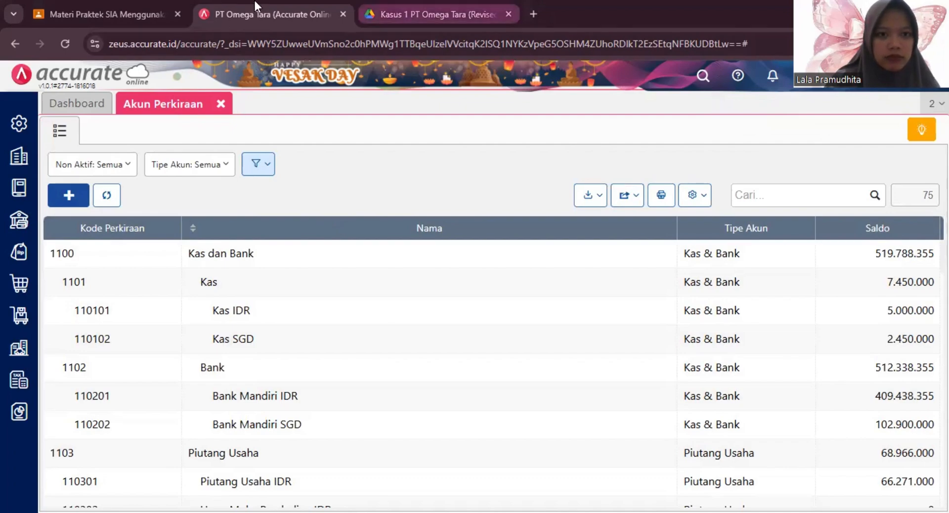
Check the transaction date in the case PDF and start a new Penyesuaian Persediaan dated 16/01/2023
{"action": "left_click", "coordinate": [430, 15]}
{"action": "scroll", "coordinate": [396, 208], "scroll_direction": "up", "scroll_amount": 4}
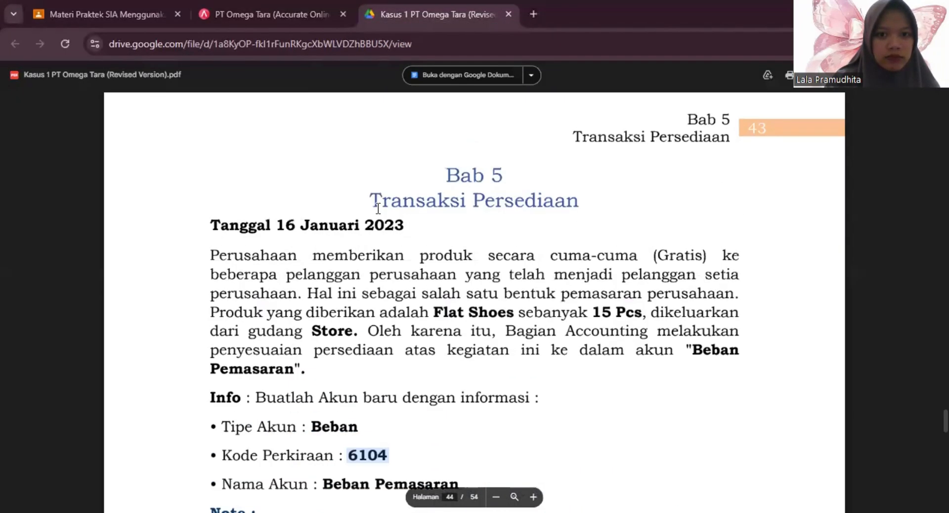
{"action": "left_click", "coordinate": [249, 12]}
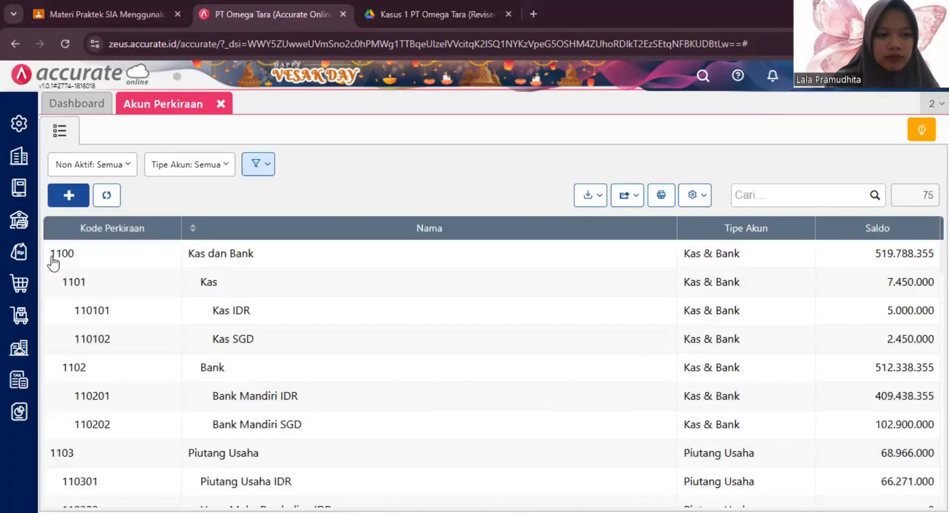
{"action": "left_click", "coordinate": [19, 321]}
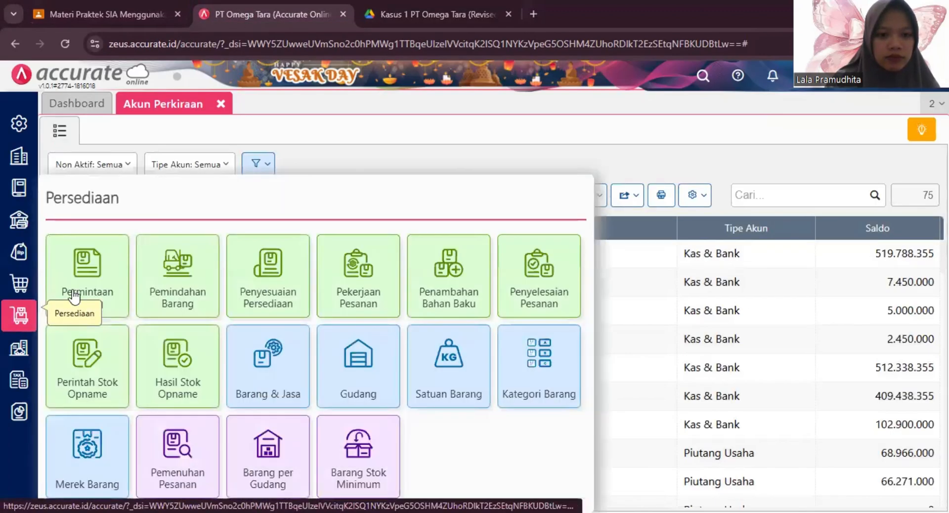
{"action": "left_click", "coordinate": [277, 293]}
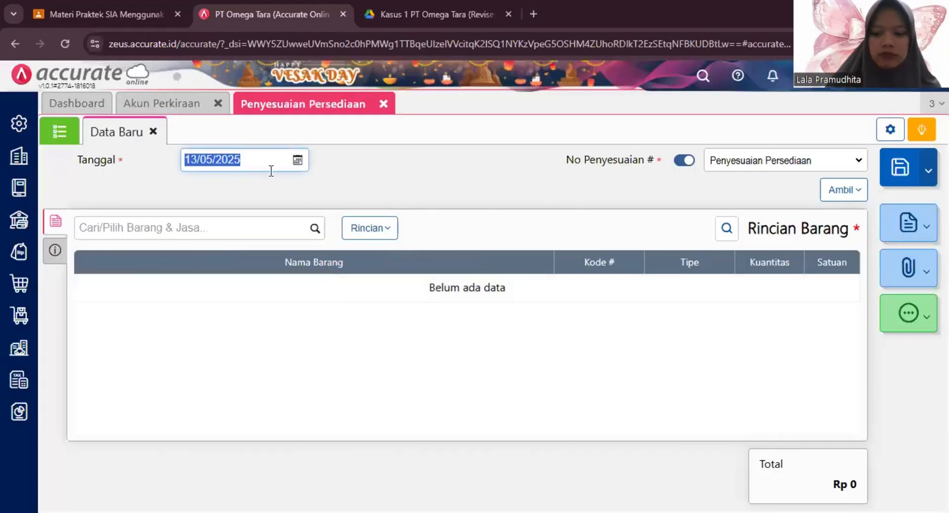
{"action": "type", "text": "16/01/2023"}
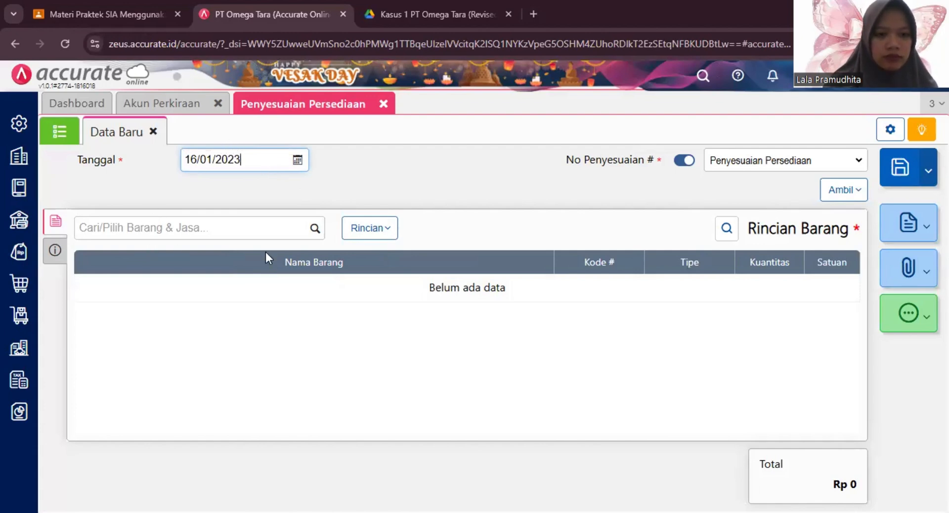
Add Flat Shoes to the adjustment as a Pengurangan of 15 PCS from the Store warehouse
{"action": "left_click", "coordinate": [317, 231]}
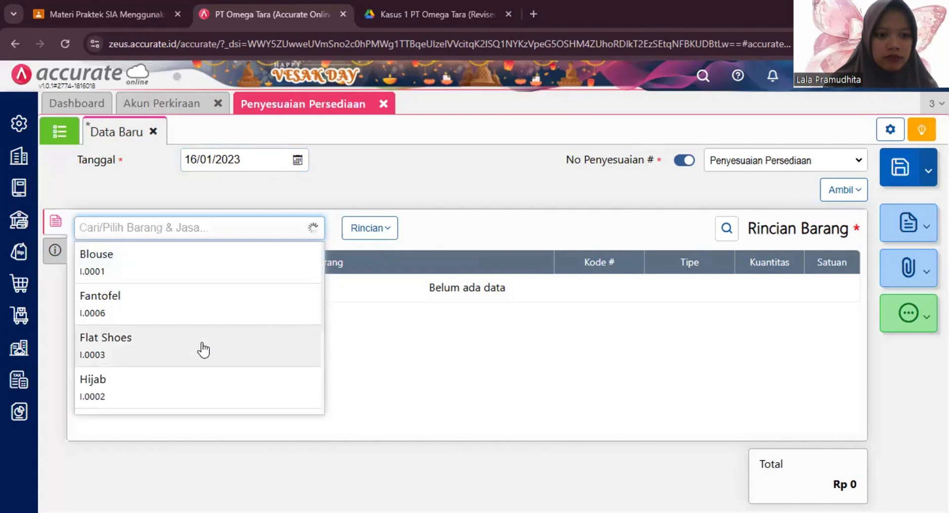
{"action": "left_click", "coordinate": [202, 346]}
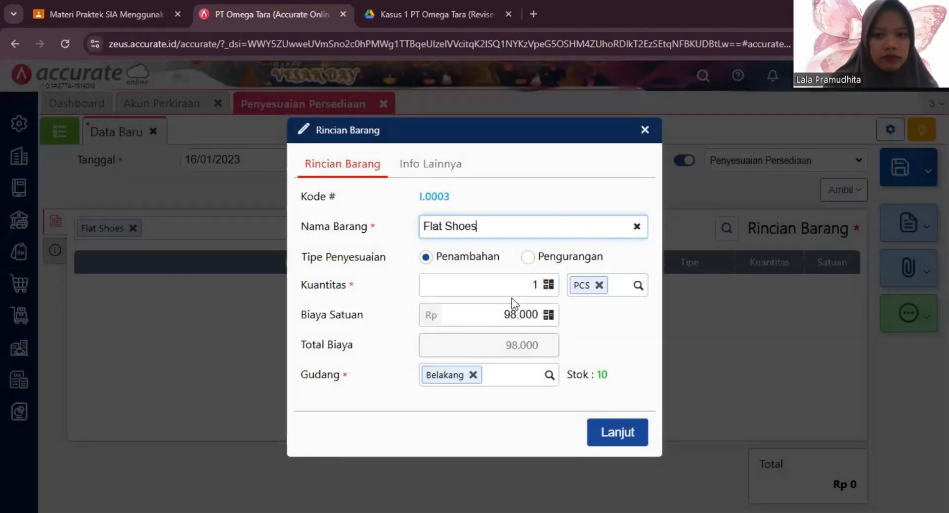
{"action": "left_click", "coordinate": [514, 292]}
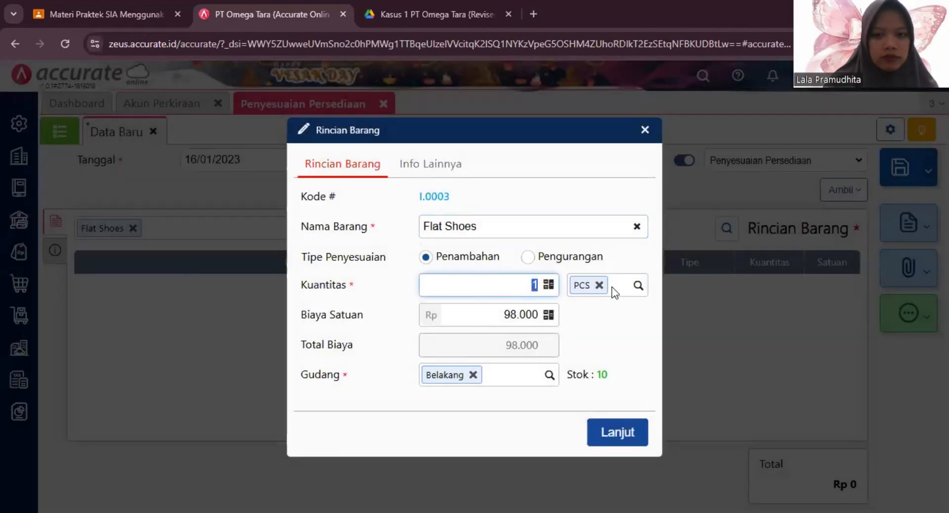
{"action": "type", "text": "15"}
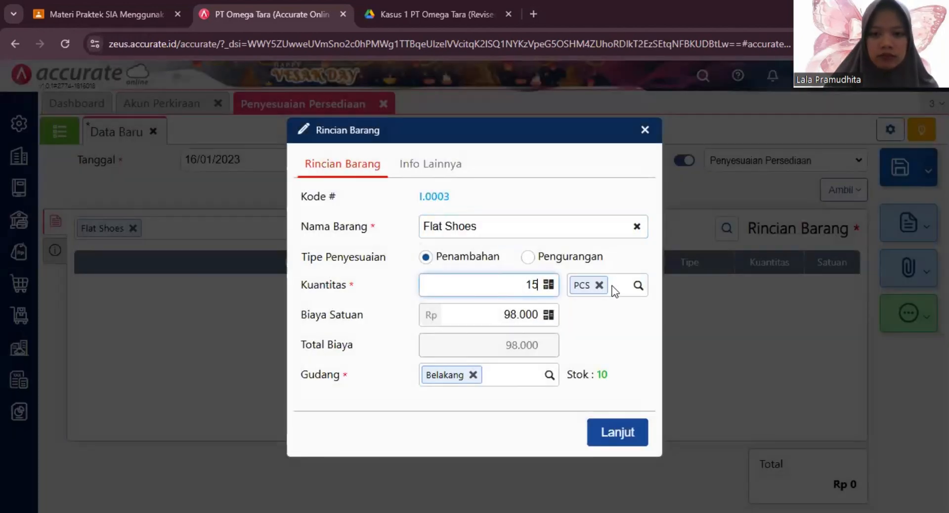
{"action": "left_click", "coordinate": [473, 377]}
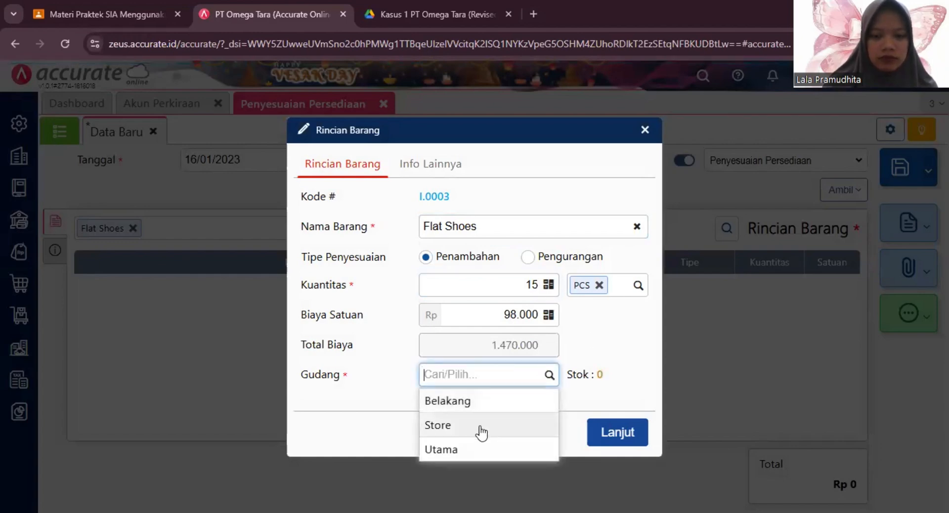
{"action": "left_click", "coordinate": [480, 425]}
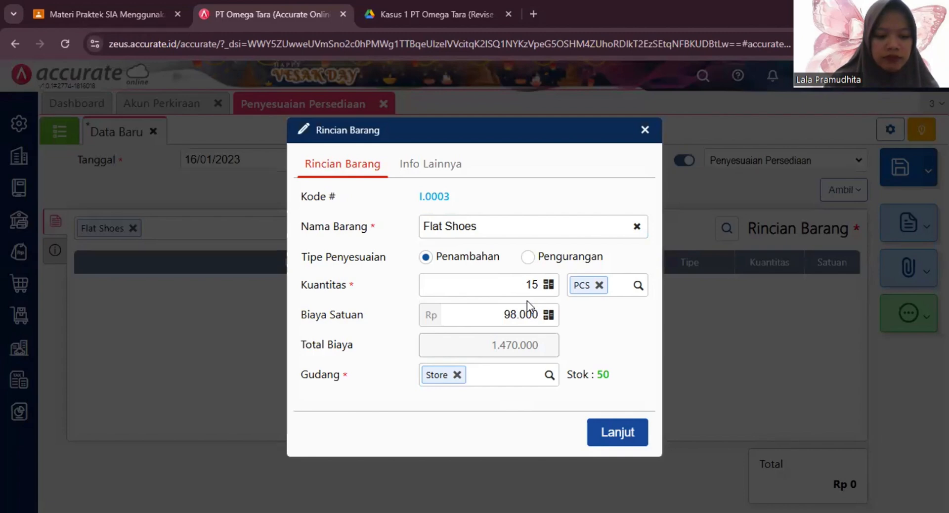
{"action": "left_click", "coordinate": [527, 257]}
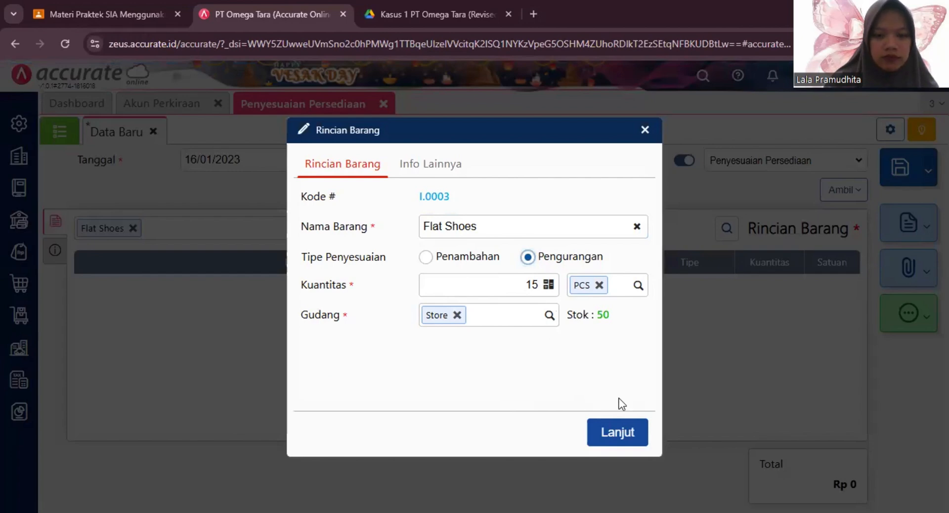
{"action": "left_click", "coordinate": [618, 431]}
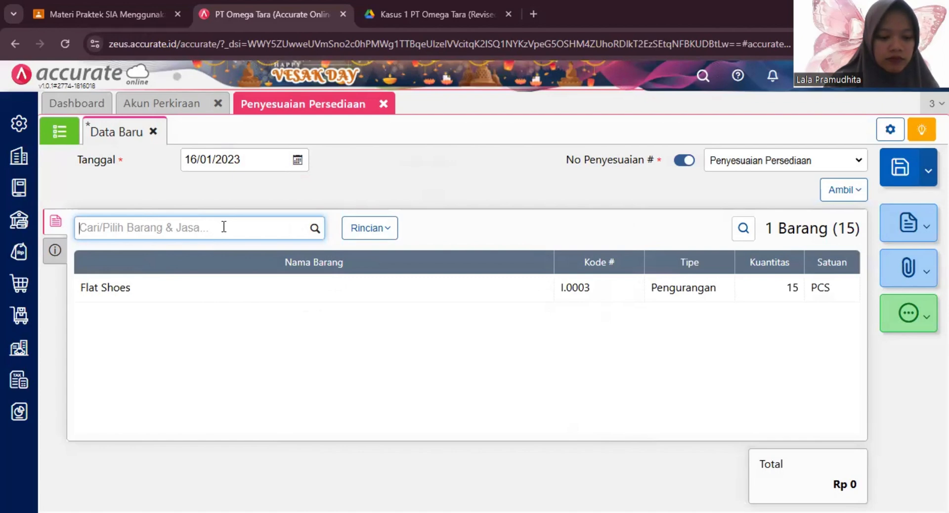
Clear the Akun Penyesuaian of the adjustment and try to find the Beban Pemasaran account for it
{"action": "left_click", "coordinate": [55, 250]}
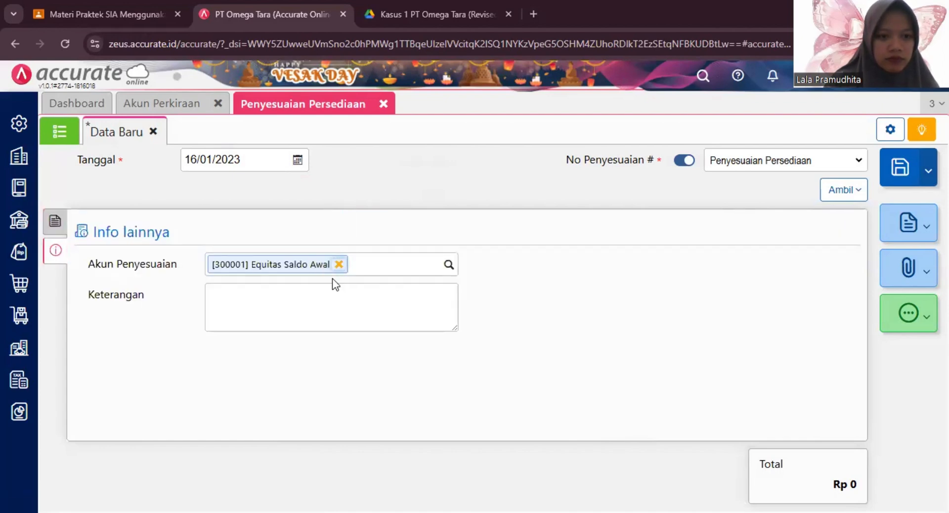
{"action": "left_click", "coordinate": [339, 266]}
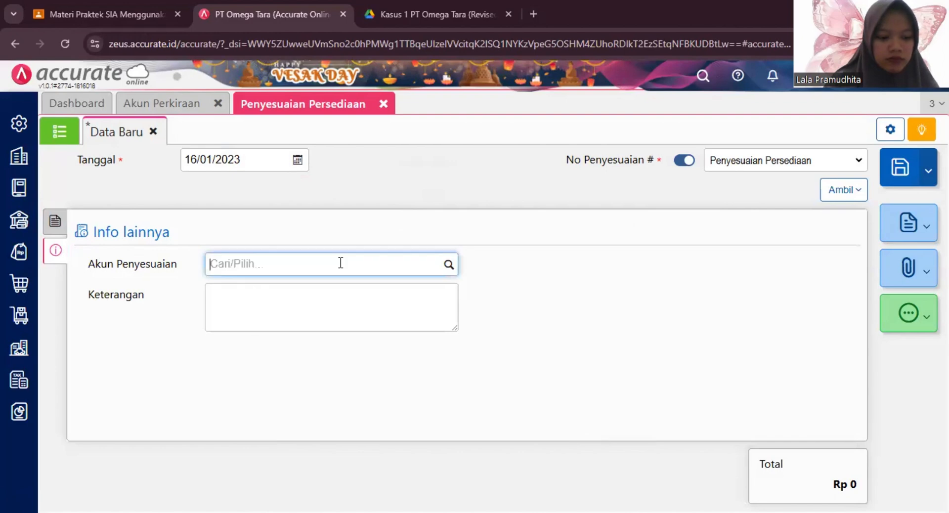
{"action": "left_click", "coordinate": [448, 266]}
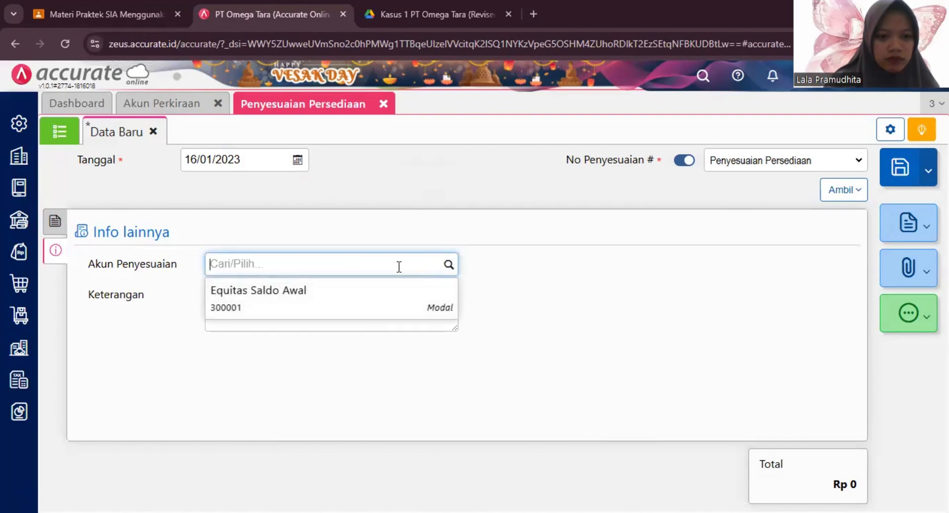
{"action": "type", "text": "b"}
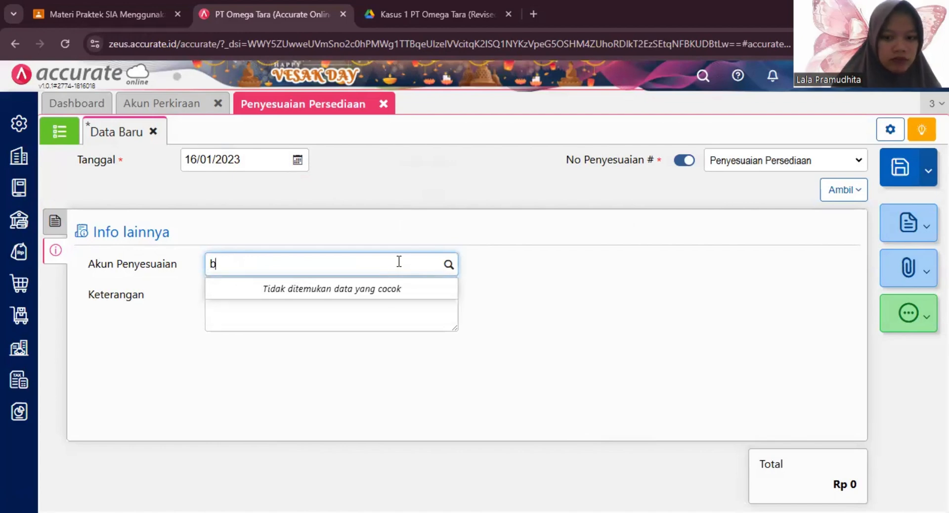
{"action": "key", "text": "BackSpace"}
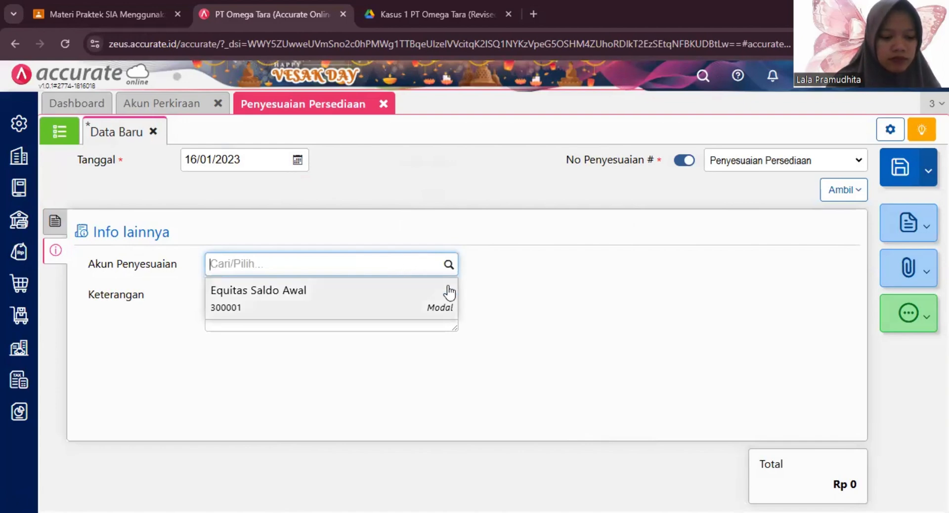
Open the Persediaan default accounts under Akun Perkiraan in the company preferences
{"action": "left_click", "coordinate": [16, 129]}
{"action": "left_click", "coordinate": [104, 239]}
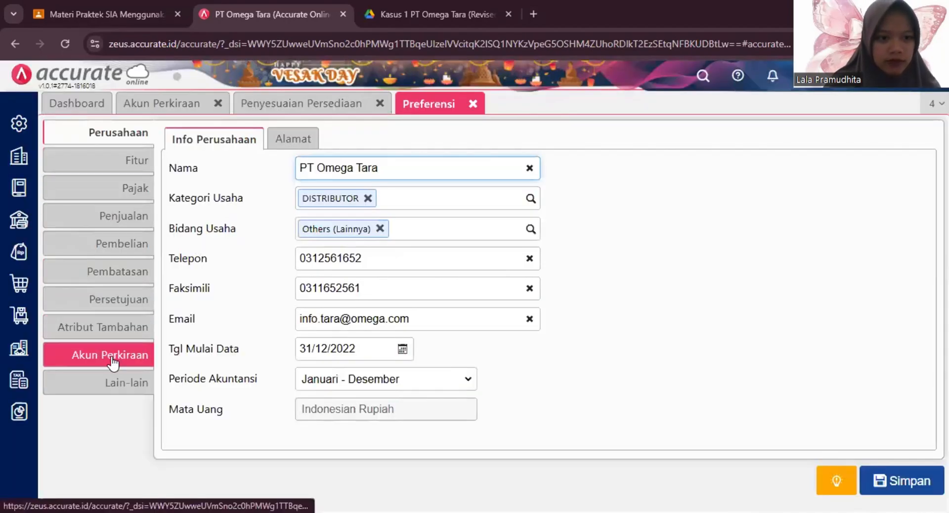
{"action": "left_click", "coordinate": [112, 360]}
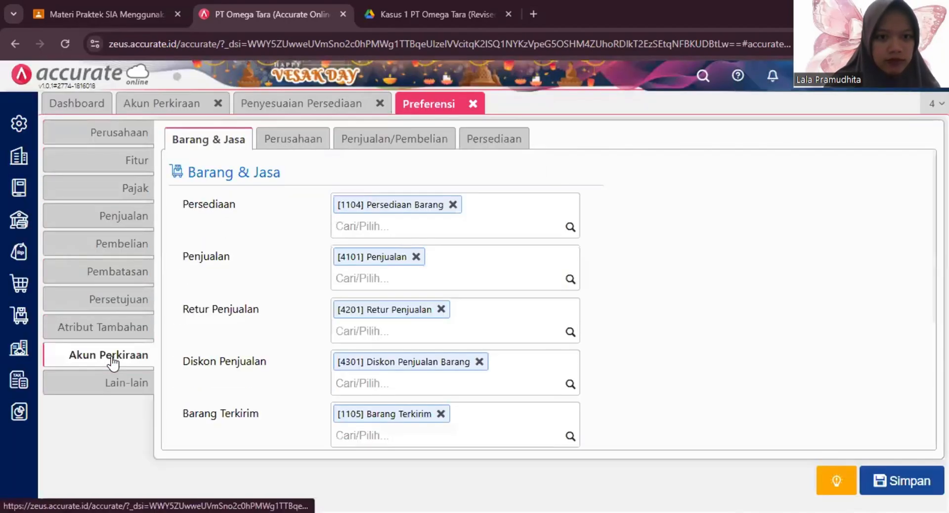
{"action": "left_click", "coordinate": [516, 145]}
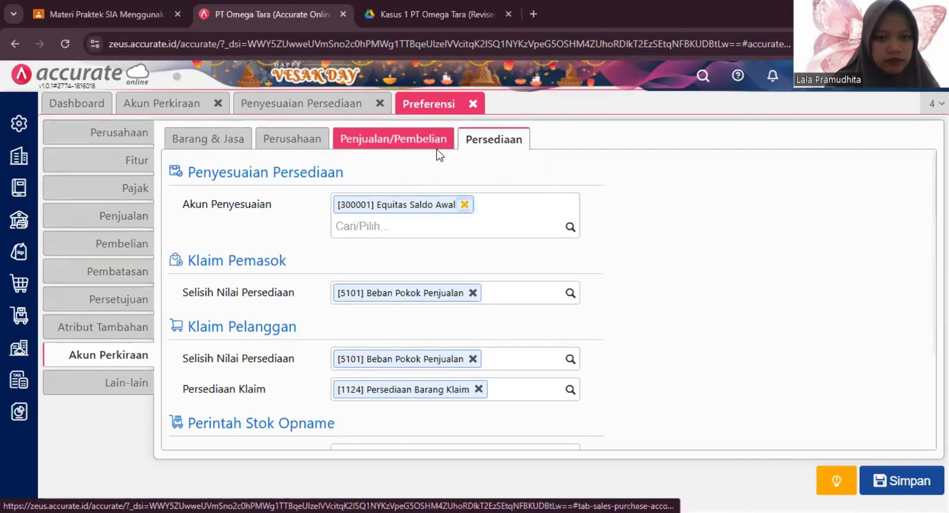
Replace Equitas Saldo Awal with Beban Pemasaran as the default Akun Penyesuaian for Penyesuaian Persediaan
{"action": "left_click", "coordinate": [465, 204]}
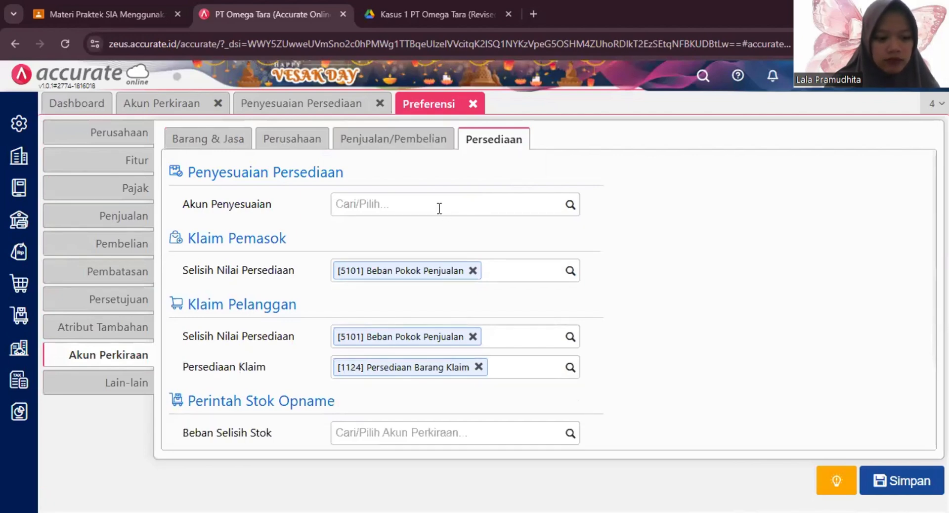
{"action": "left_click", "coordinate": [439, 208]}
{"action": "type", "text": "be"}
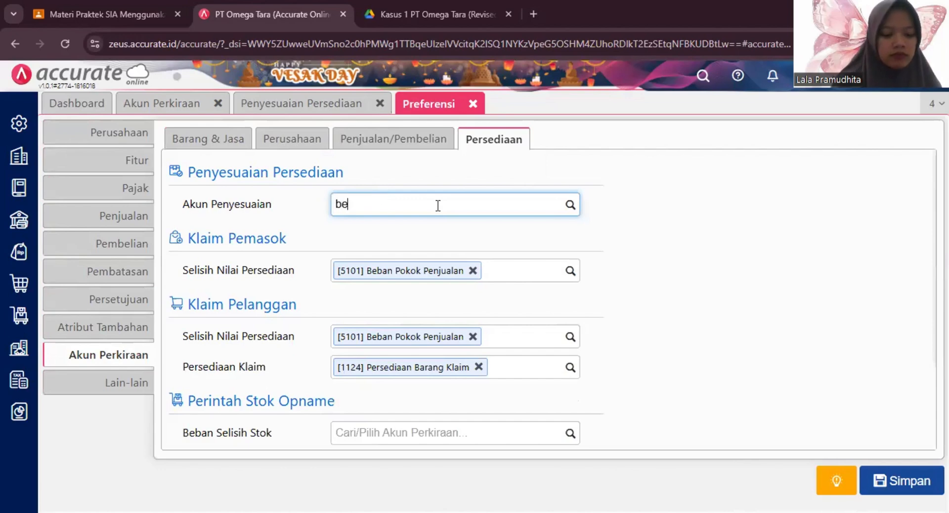
{"action": "type", "text": "ban"}
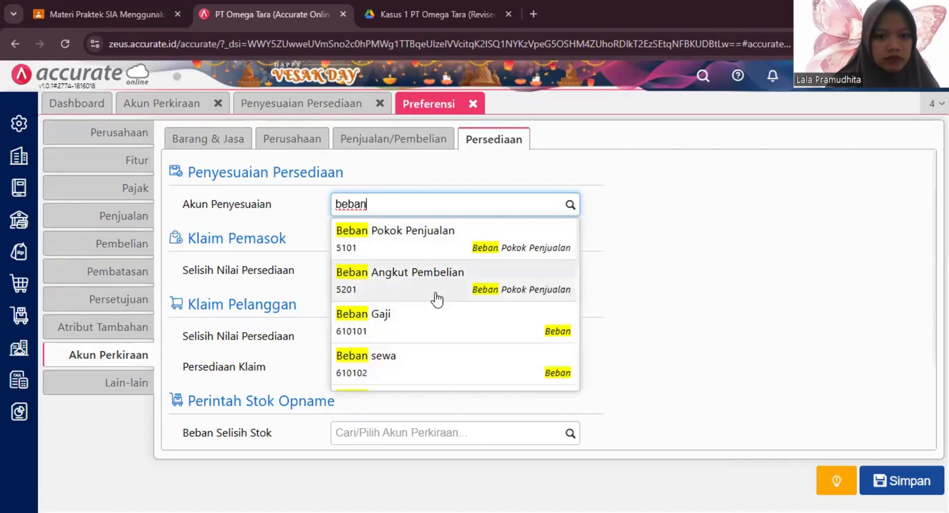
{"action": "scroll", "coordinate": [437, 299], "scroll_direction": "down", "scroll_amount": 3}
{"action": "scroll", "coordinate": [437, 299], "scroll_direction": "down", "scroll_amount": 3}
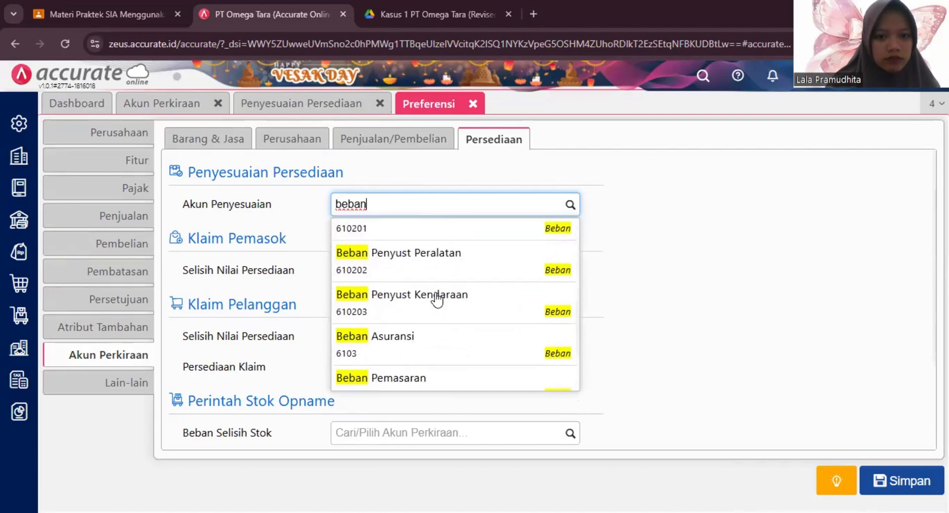
{"action": "left_click", "coordinate": [437, 376]}
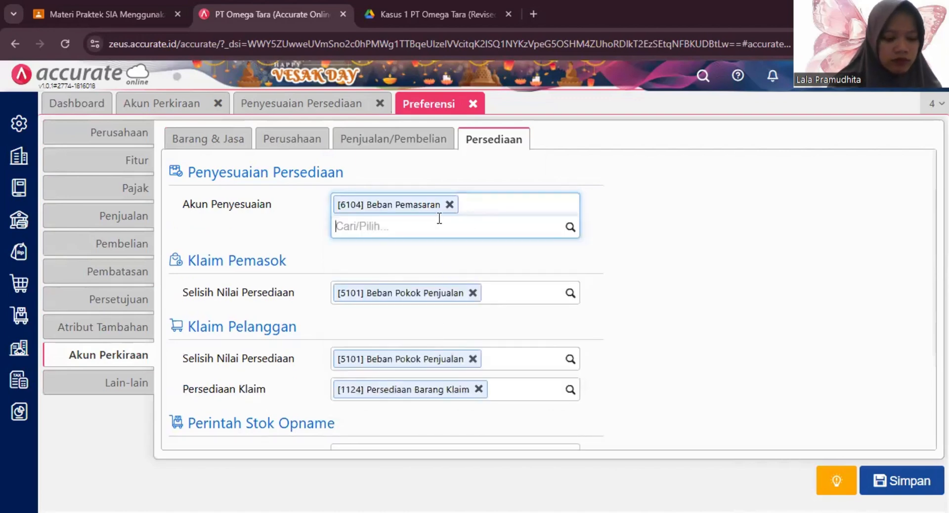
Add Equitas Saldo Awal as a second default Akun Penyesuaian and save the preferences
{"action": "type", "text": "ekui"}
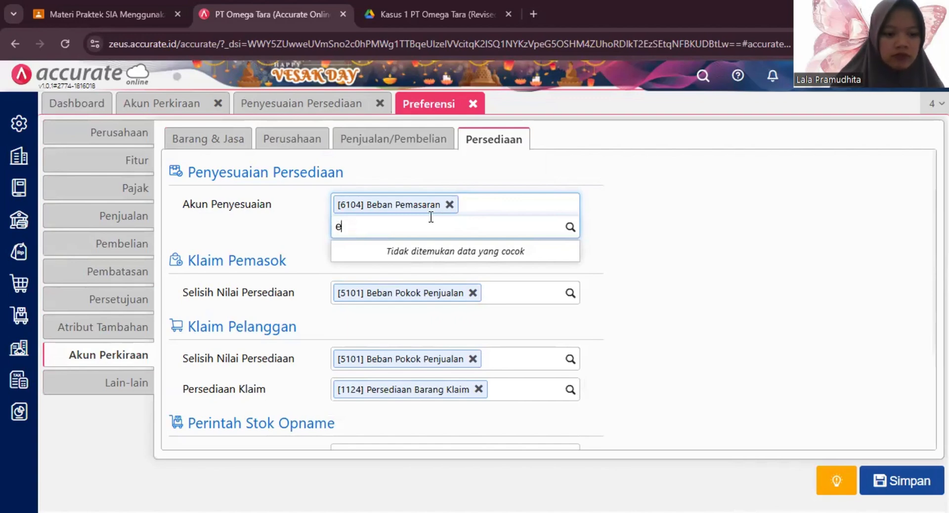
{"action": "type", "text": "qu"}
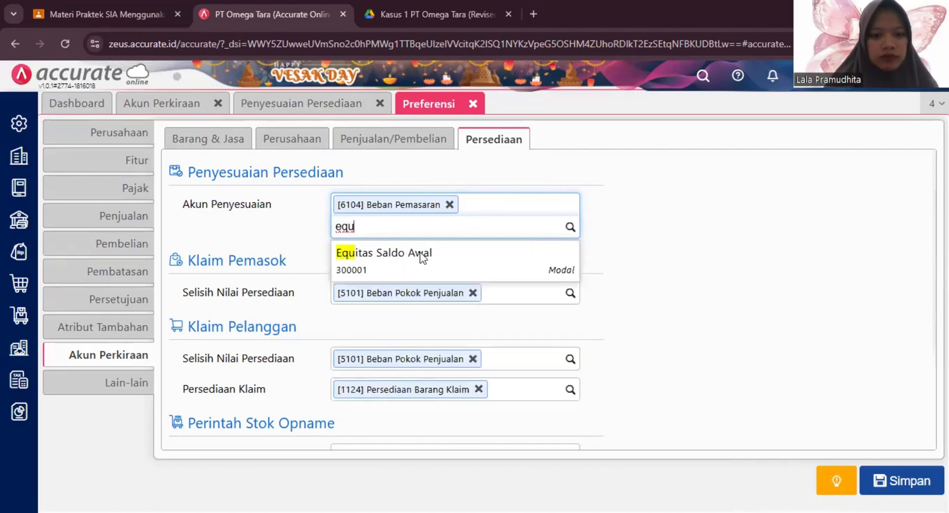
{"action": "left_click", "coordinate": [420, 267]}
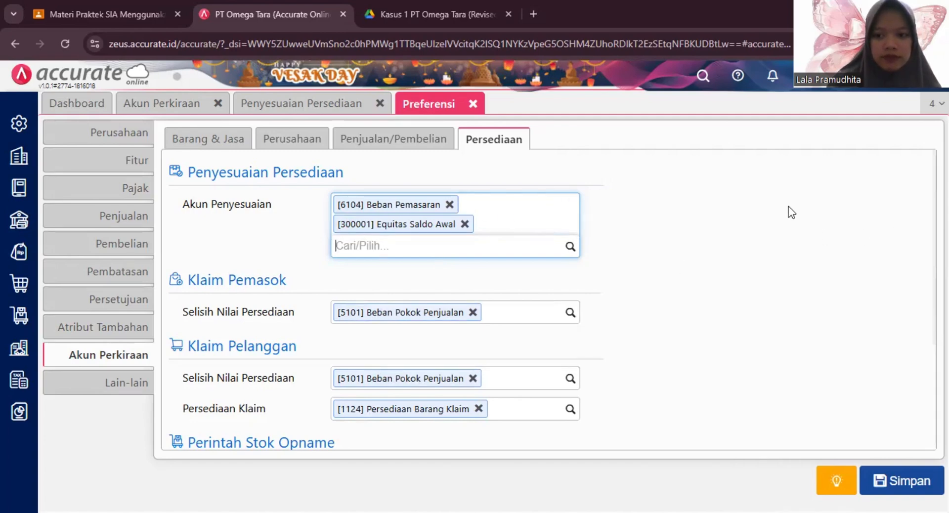
{"action": "left_click", "coordinate": [917, 480]}
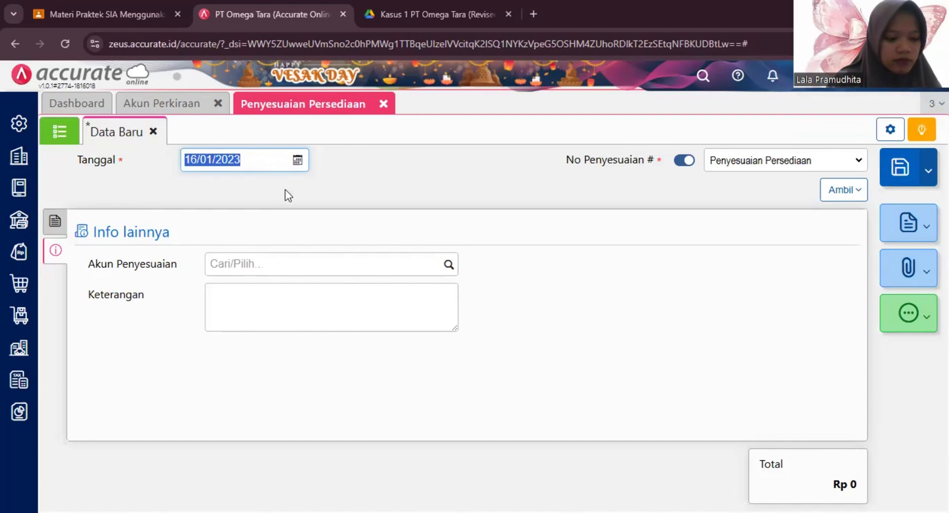
Choose Beban Pemasaran as the Akun Penyesuaian of the 16/01/2023 adjustment and save it
{"action": "left_click", "coordinate": [271, 263]}
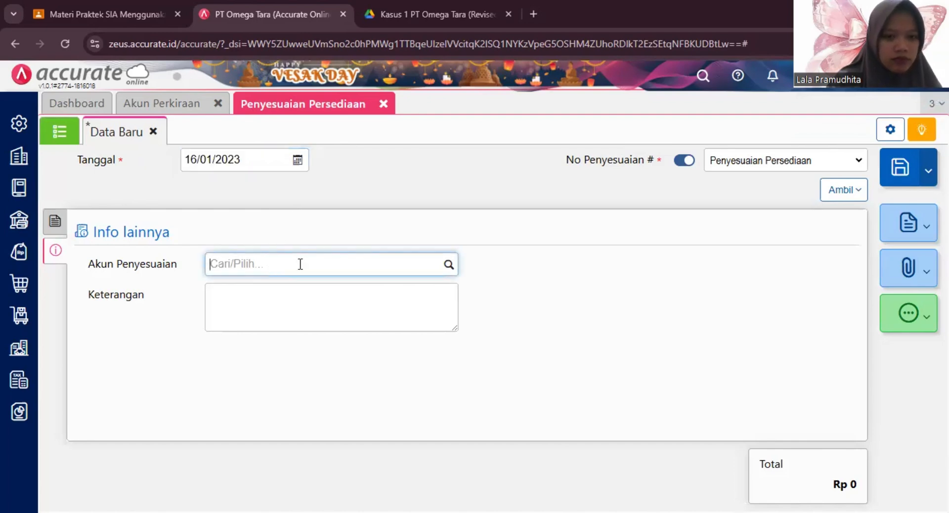
{"action": "left_click", "coordinate": [447, 270]}
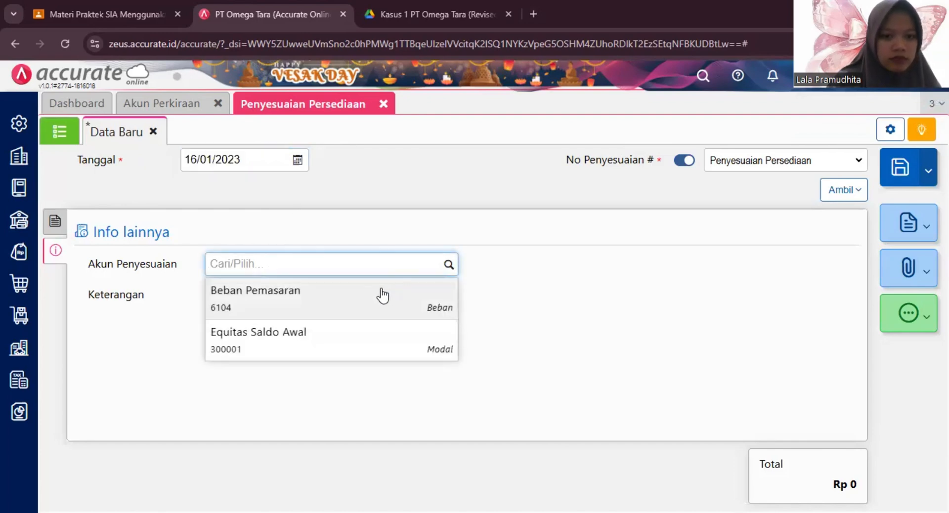
{"action": "left_click", "coordinate": [354, 304]}
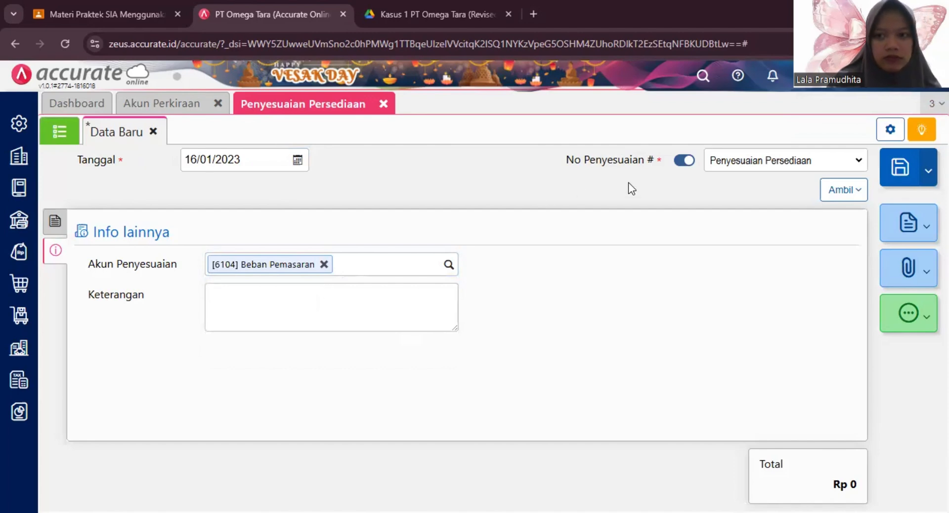
{"action": "left_click", "coordinate": [904, 179]}
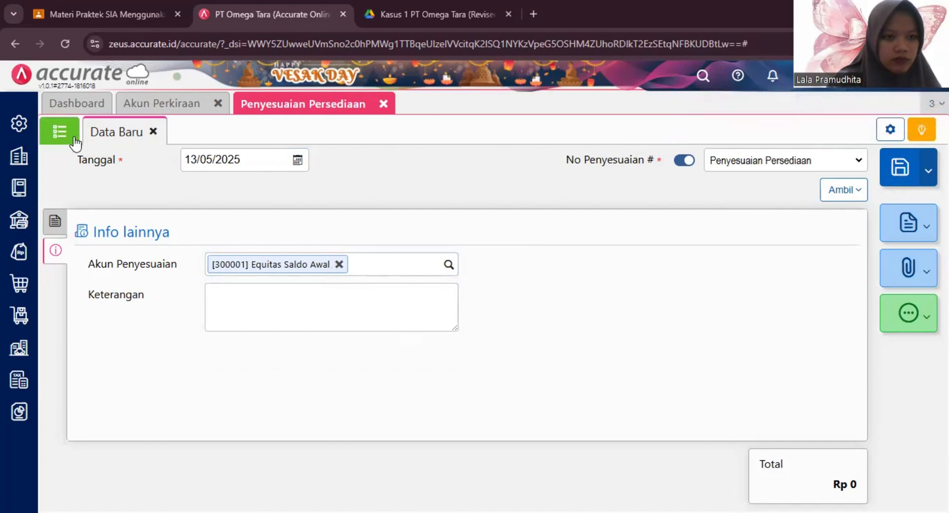
Reopen the saved 16/01/2023 adjustment from the adjustment list and show its Info lainnya
{"action": "left_click", "coordinate": [58, 134]}
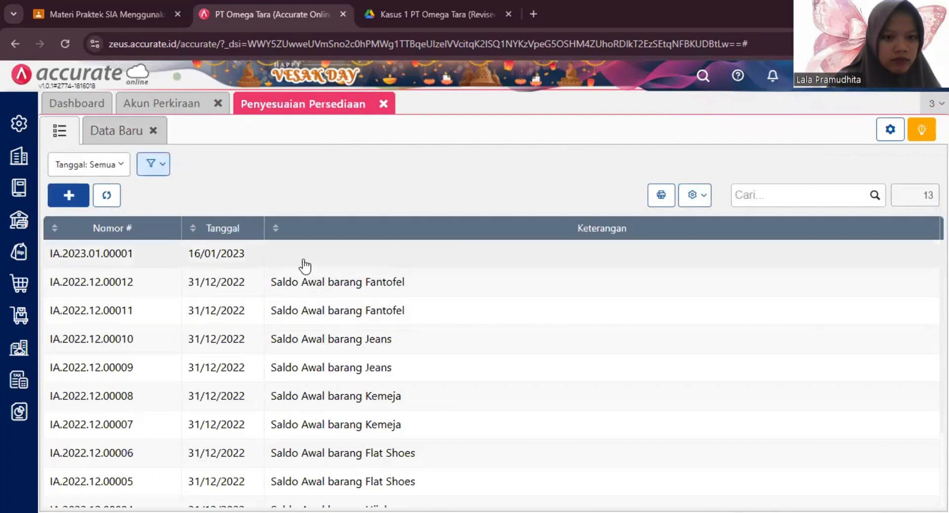
{"action": "left_click", "coordinate": [348, 257]}
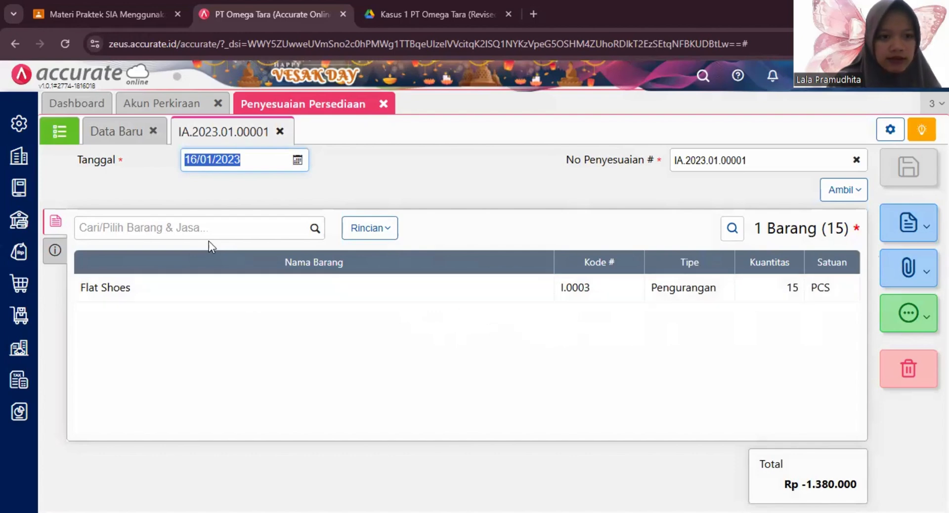
{"action": "left_click", "coordinate": [57, 253]}
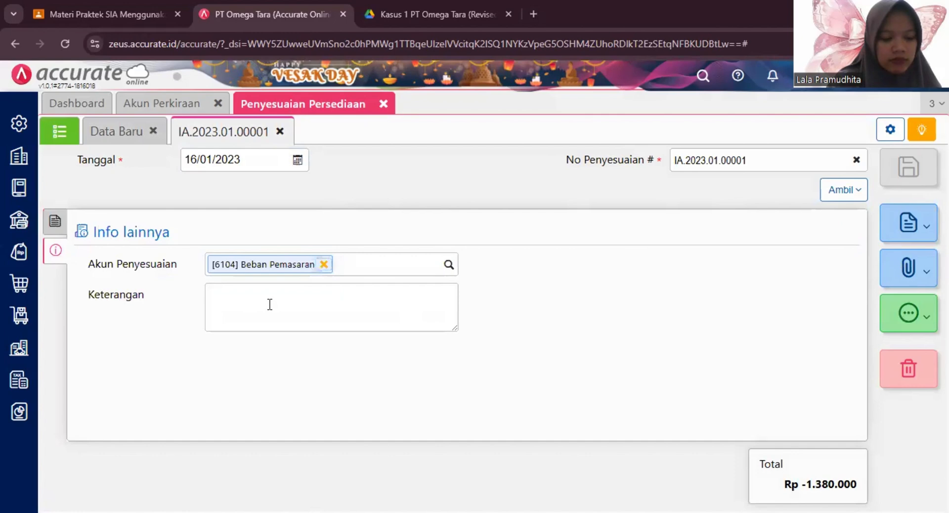
Enter "Persediaan Flat Shoes untuk beban pemasaran" as the adjustment's Keterangan and save it
{"action": "left_click", "coordinate": [270, 304]}
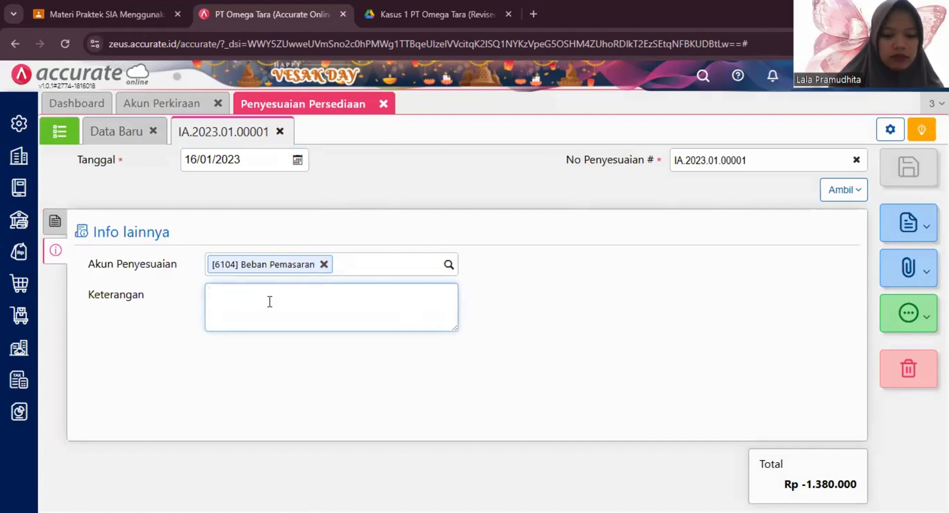
{"action": "type", "text": "Persed"}
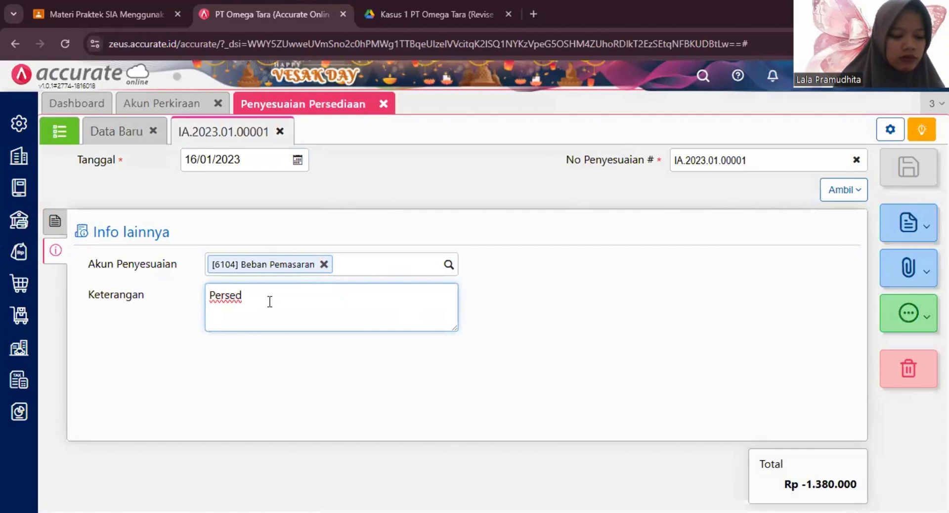
{"action": "type", "text": "iaan "}
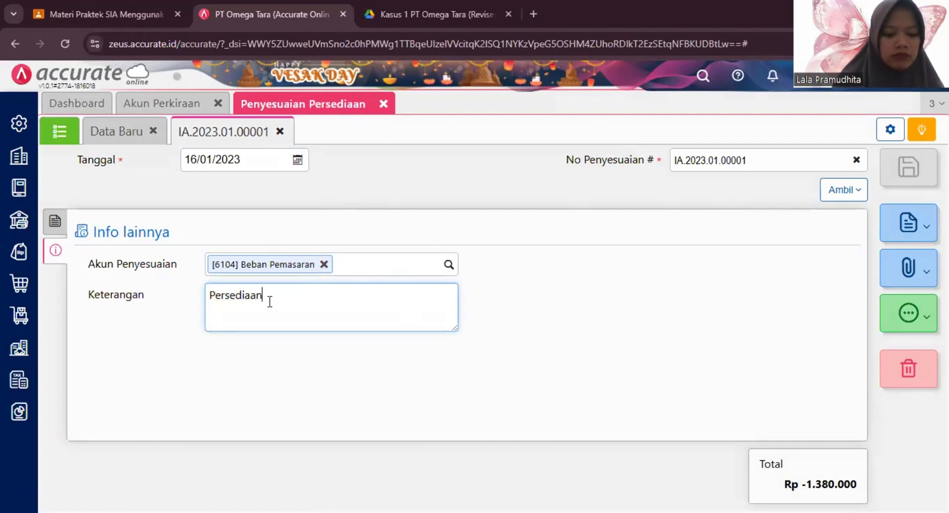
{"action": "type", "text": "Fla"}
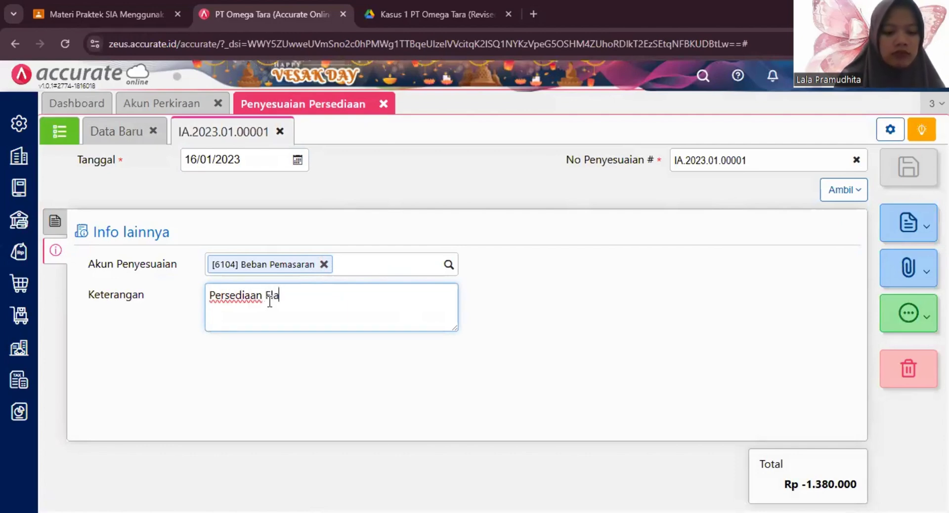
{"action": "type", "text": "t Shoes"}
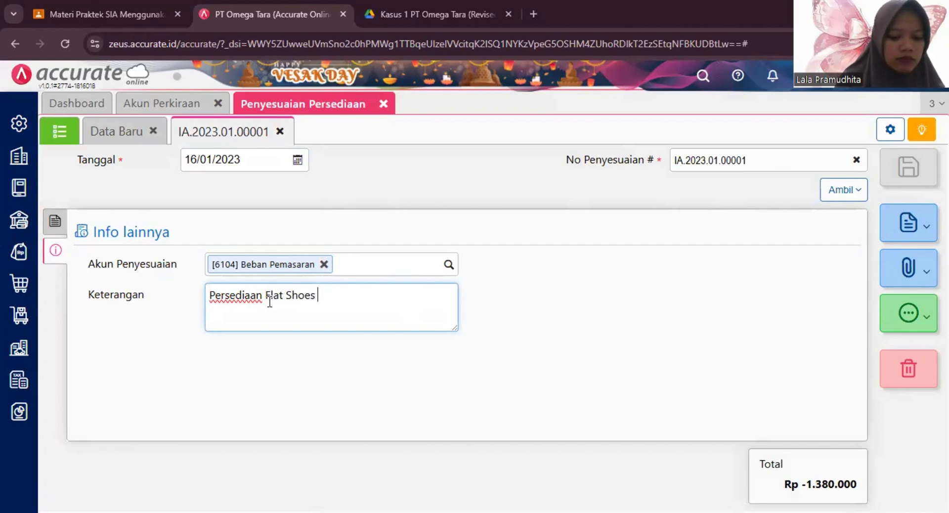
{"action": "type", "text": " untuk "}
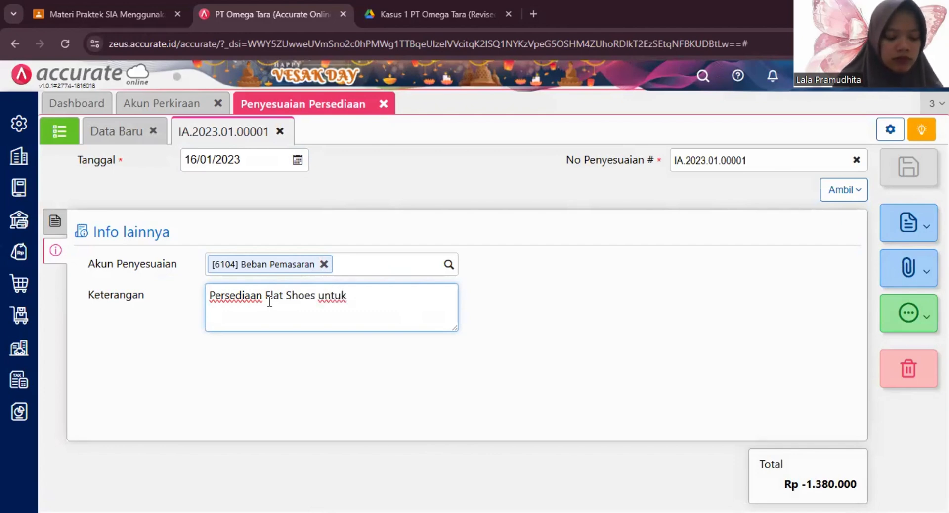
{"action": "type", "text": "beb"}
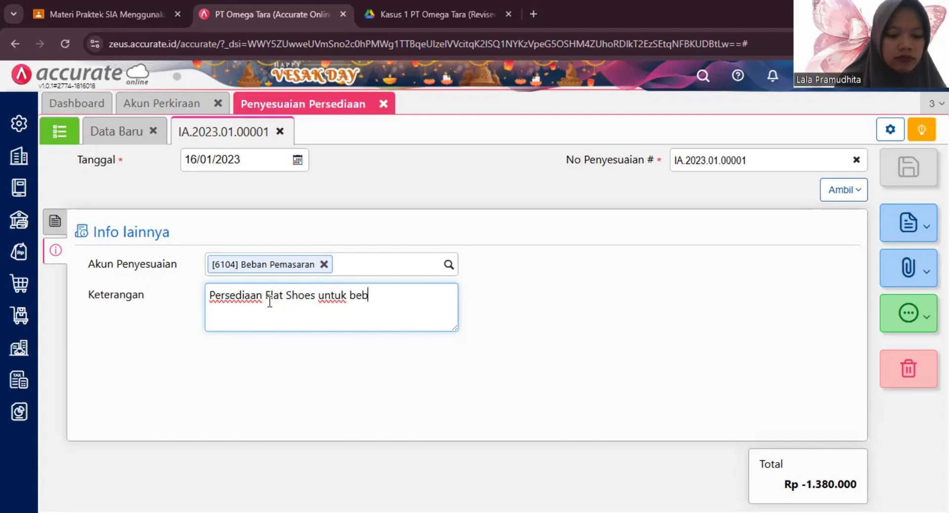
{"action": "type", "text": "an p"}
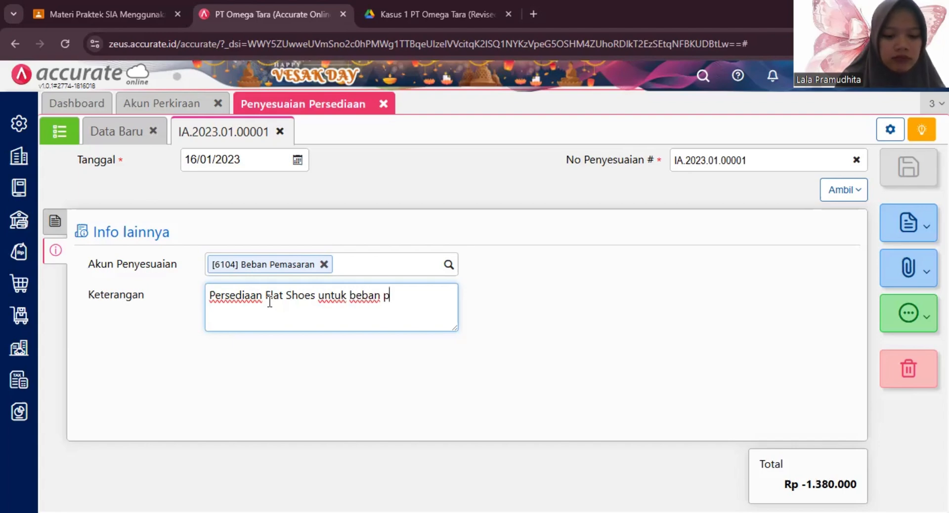
{"action": "type", "text": "emasaran"}
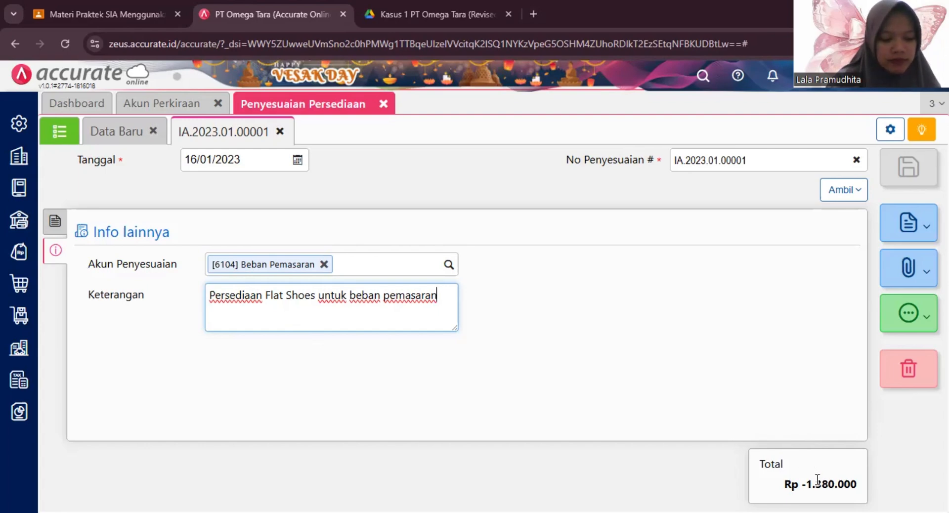
{"action": "left_click", "coordinate": [900, 231]}
{"action": "left_click", "coordinate": [908, 167]}
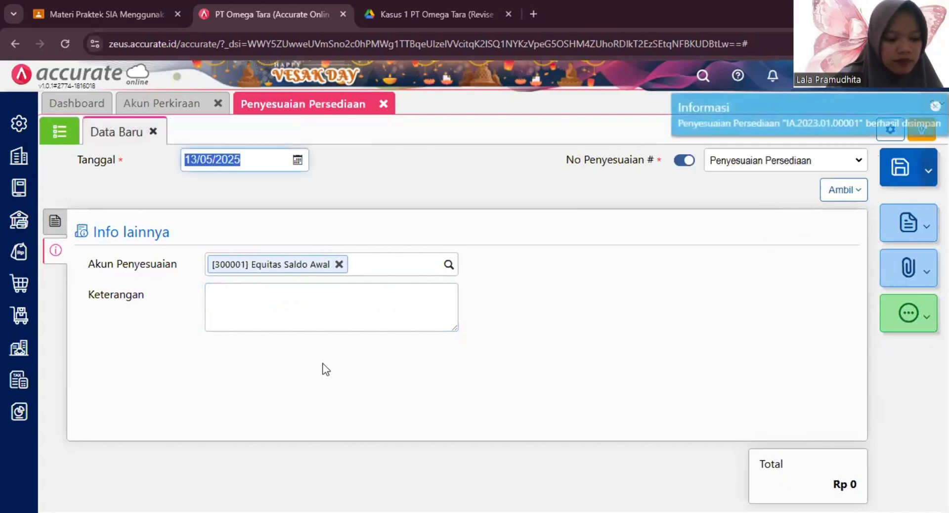
Show the Total column in the Penyesuaian Persediaan list sorted by total, and close the adjustment and Akun Perkiraan pages
{"action": "left_click", "coordinate": [60, 131]}
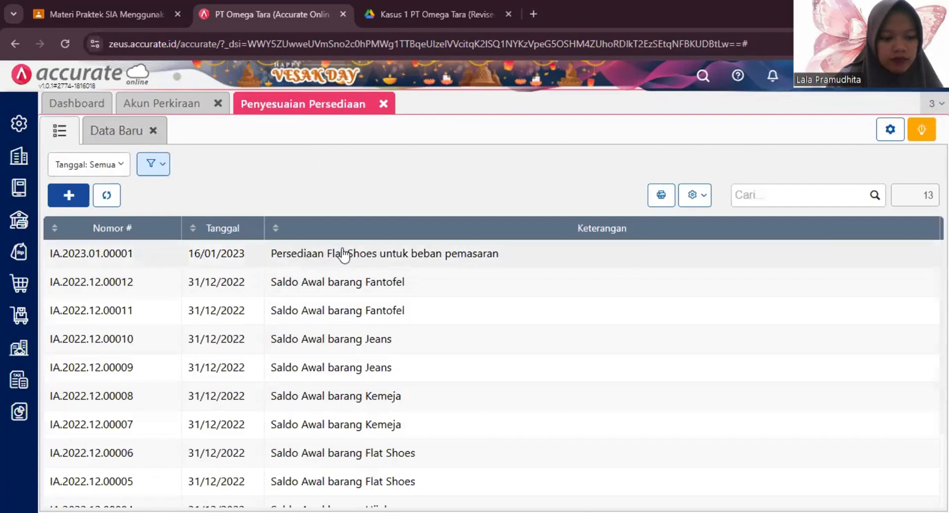
{"action": "left_click", "coordinate": [709, 198]}
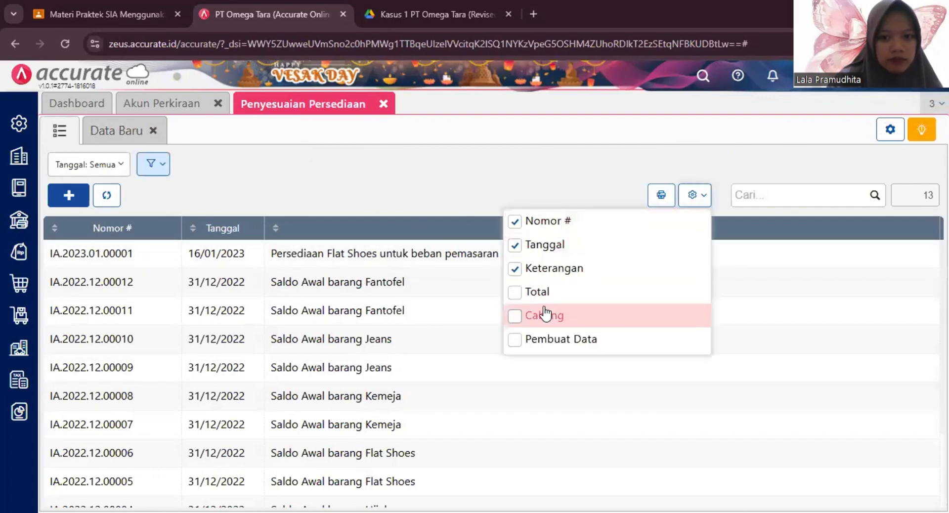
{"action": "left_click", "coordinate": [538, 294]}
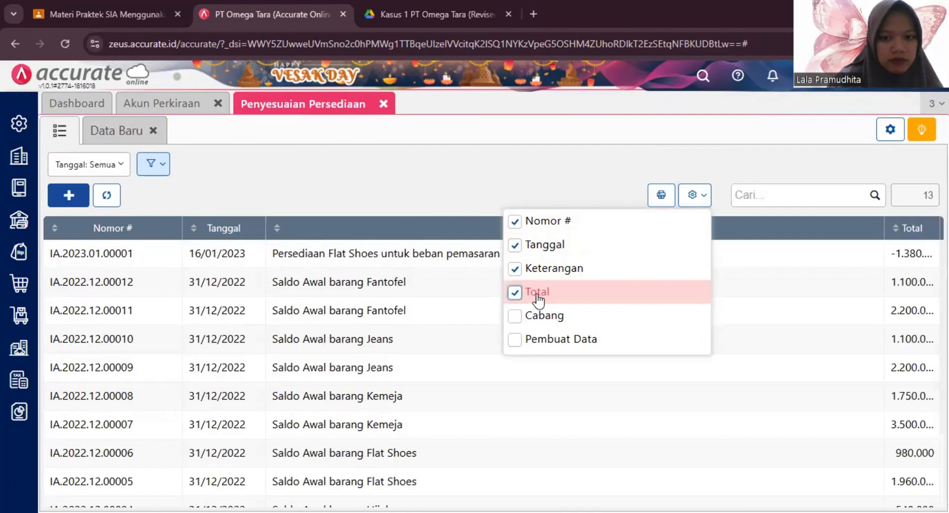
{"action": "left_click", "coordinate": [483, 177]}
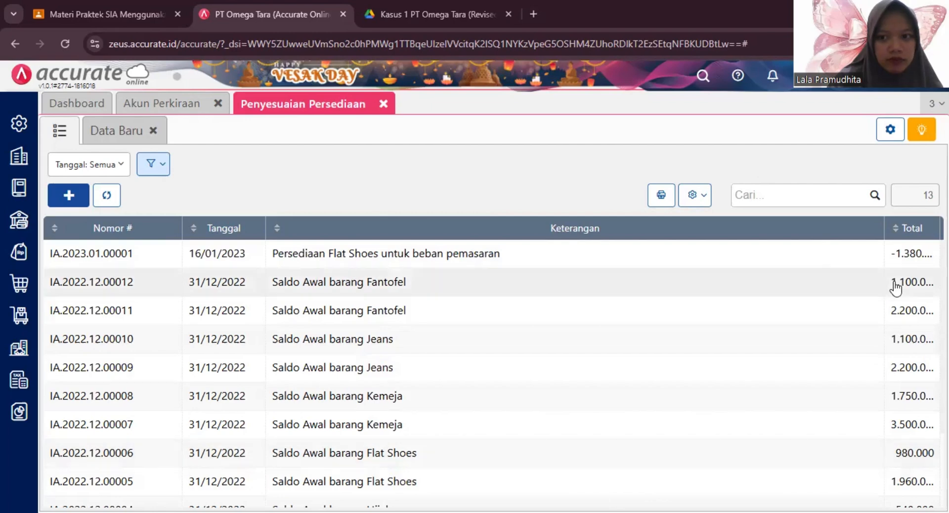
{"action": "left_click", "coordinate": [889, 228]}
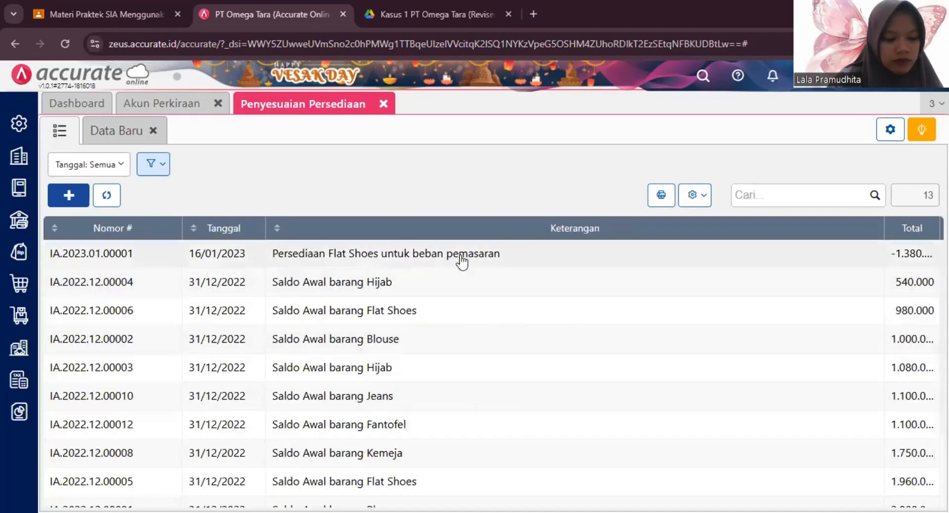
{"action": "left_click", "coordinate": [384, 103]}
{"action": "left_click", "coordinate": [218, 103]}
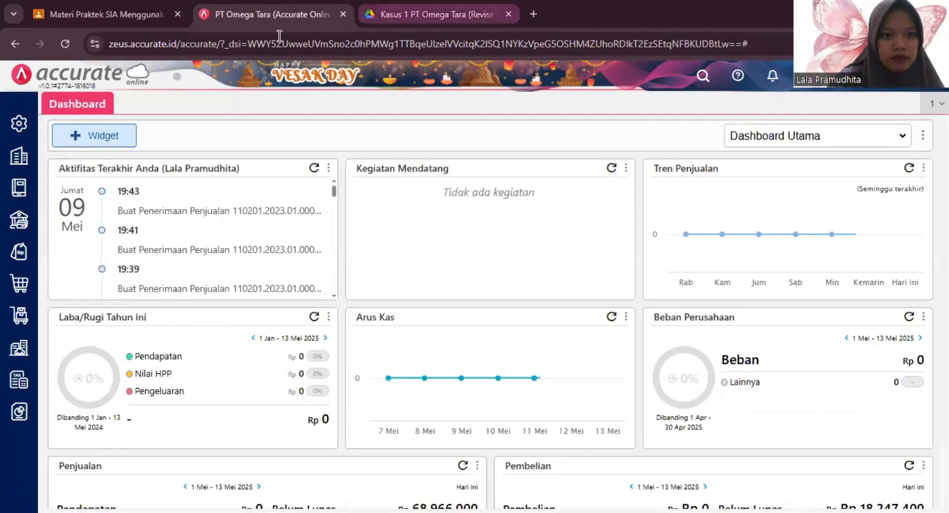
Recheck the 16 January 2023 case text in the PDF and reopen that date's adjustment from the Penyesuaian Persediaan list in Accurate Online
{"action": "key", "text": "ctrl+Tab"}
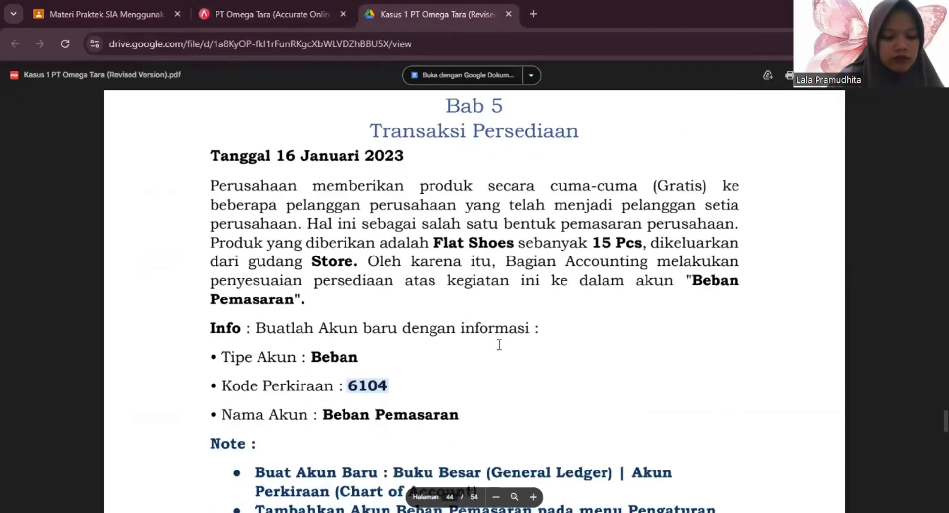
{"action": "scroll", "coordinate": [500, 344], "scroll_direction": "up", "scroll_amount": 1}
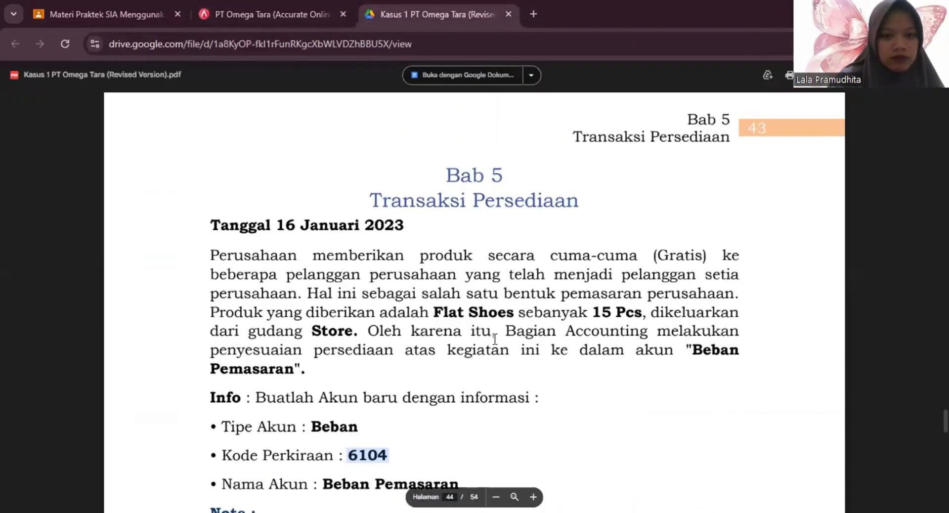
{"action": "left_click", "coordinate": [250, 2]}
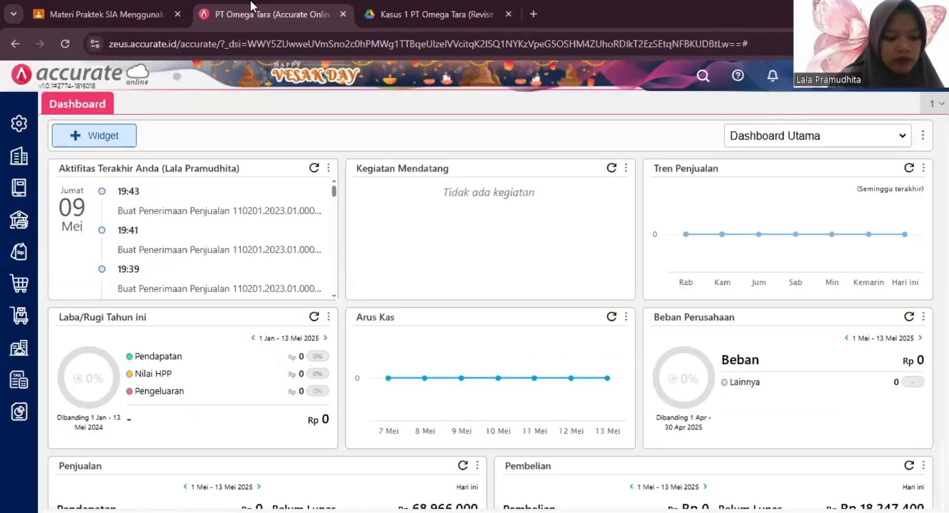
{"action": "left_click", "coordinate": [16, 319]}
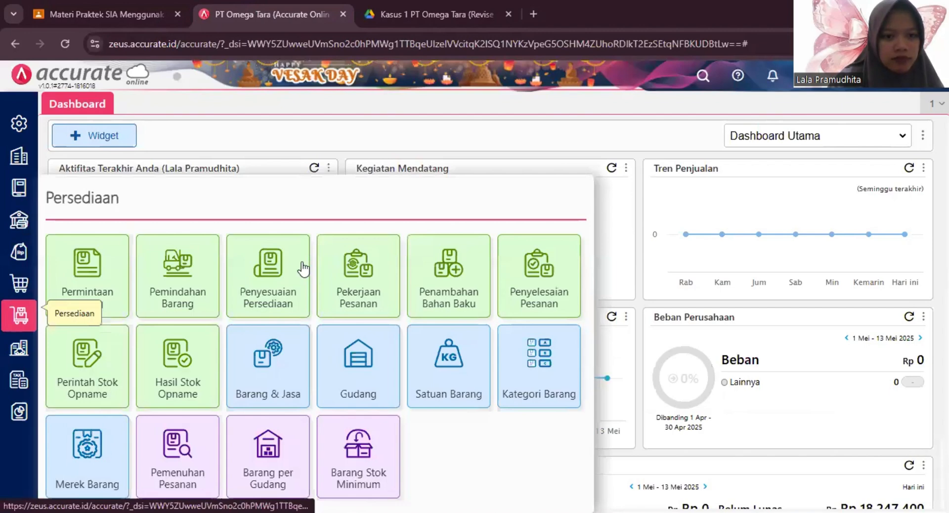
{"action": "left_click", "coordinate": [280, 280]}
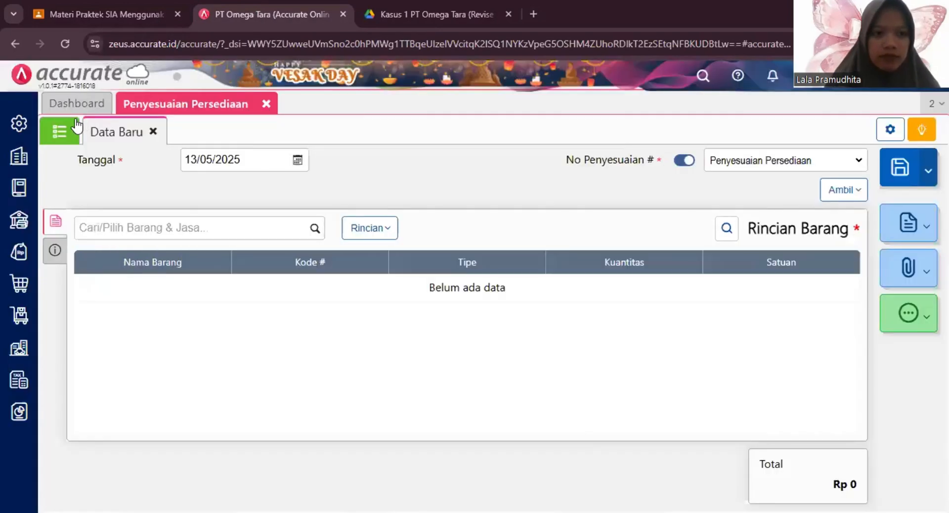
{"action": "left_click", "coordinate": [59, 130]}
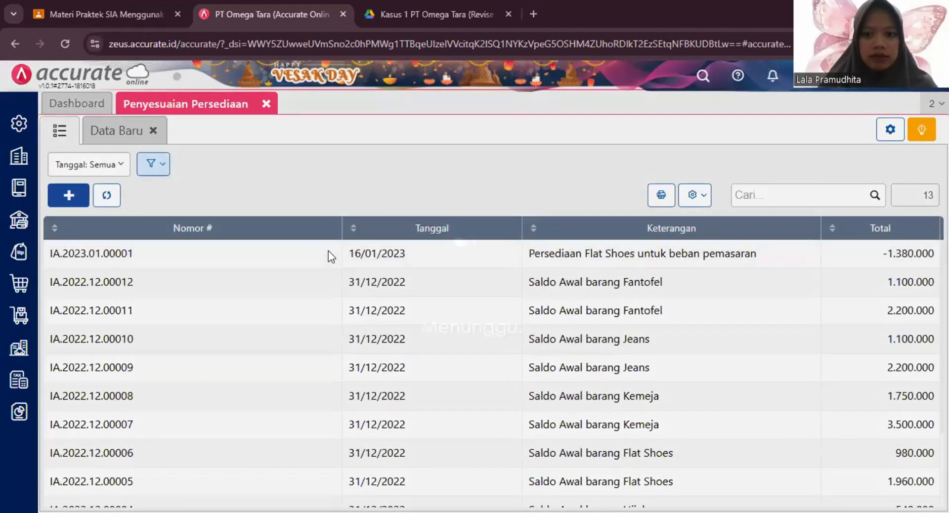
{"action": "left_click", "coordinate": [328, 254]}
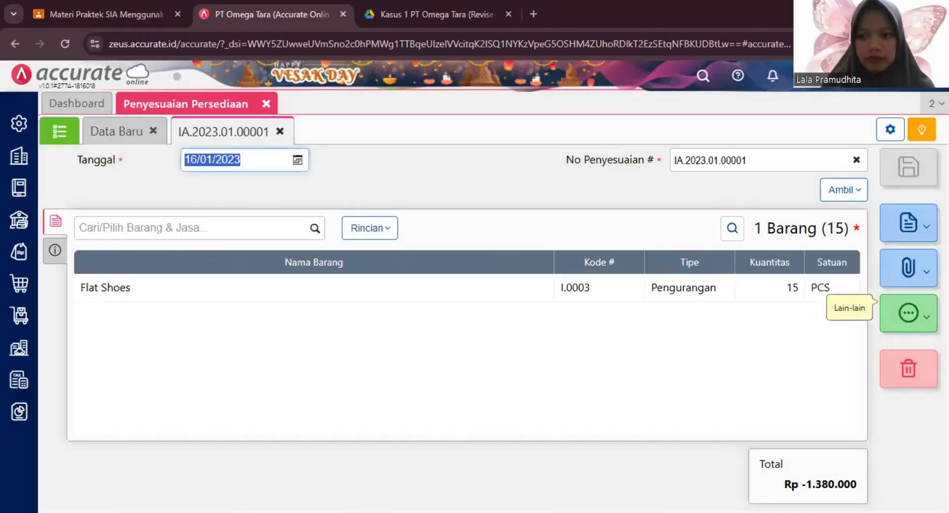
View the Rincian Jurnal of the 16/01/2023 adjustment and close the Penyesuaian Persediaan page
{"action": "left_click", "coordinate": [923, 312]}
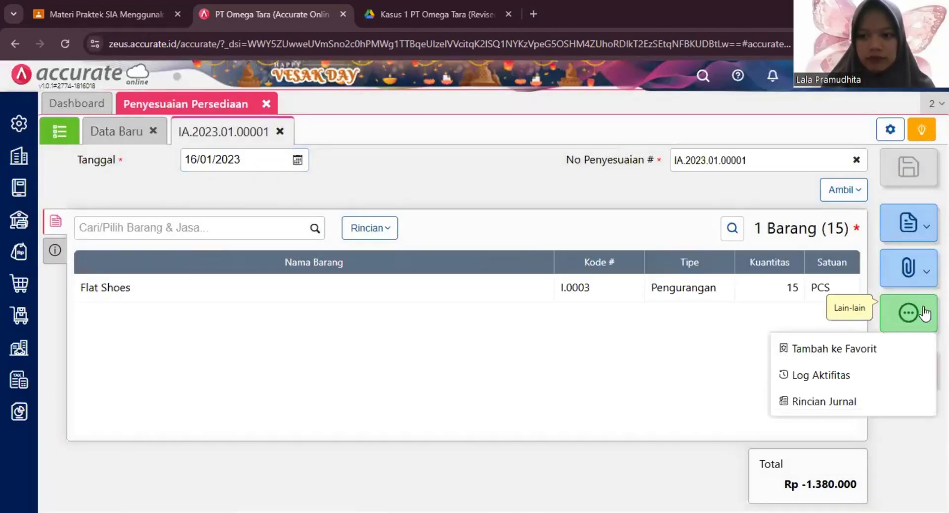
{"action": "left_click", "coordinate": [831, 407]}
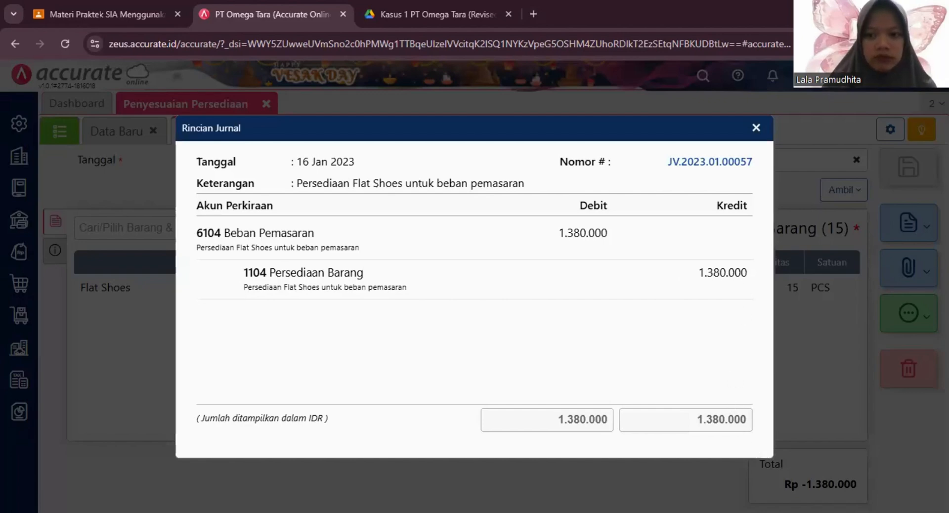
{"action": "left_click", "coordinate": [756, 129]}
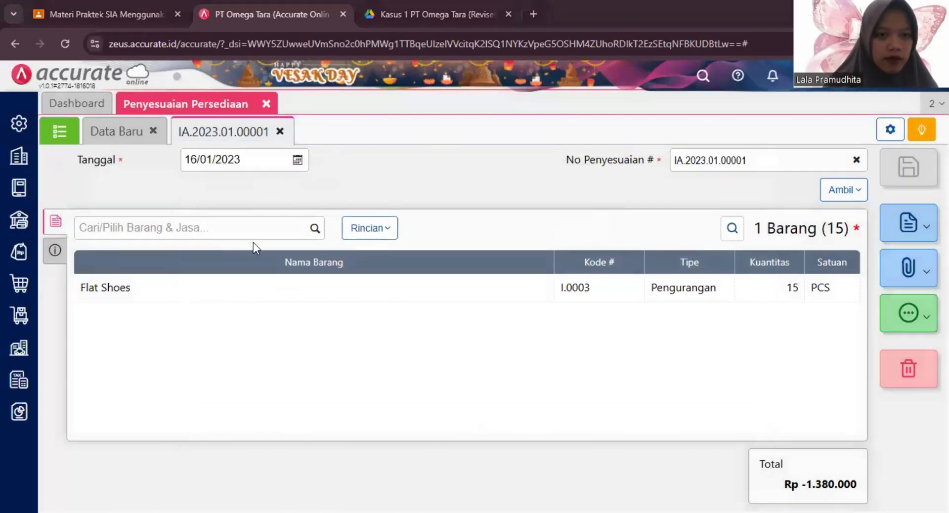
{"action": "left_click", "coordinate": [266, 104]}
Read the 17 January 2023 promo package details in the Kasus 1 PT Omega Tara PDF
{"action": "key", "text": "ctrl+Tab"}
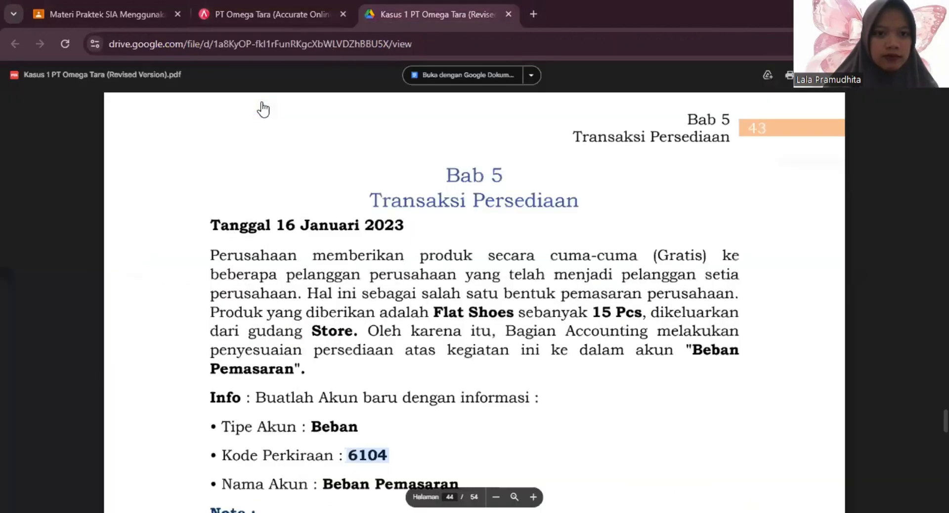
{"action": "scroll", "coordinate": [412, 360], "scroll_direction": "down", "scroll_amount": 10}
{"action": "scroll", "coordinate": [412, 360], "scroll_direction": "down", "scroll_amount": 1}
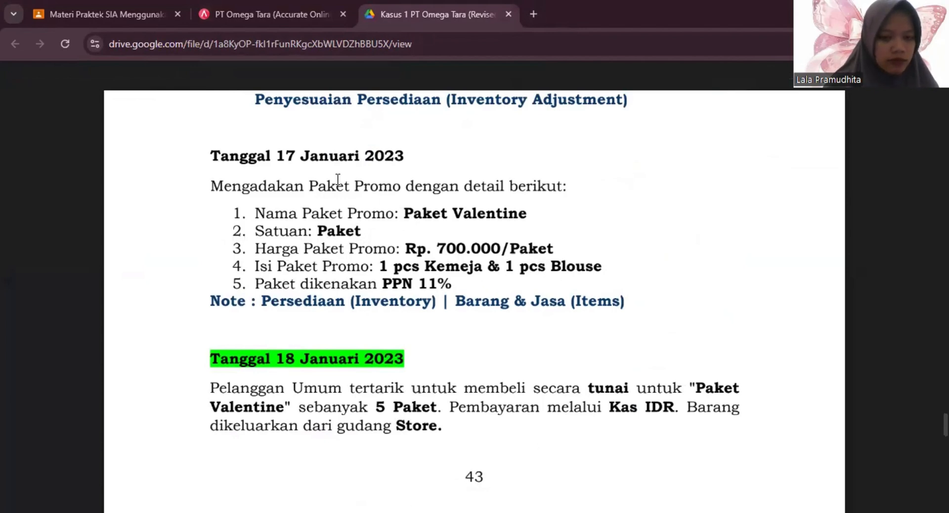
Start a new Barang & Jasa record in Accurate Online and enter "Paket Valentine" as the Nama Barang
{"action": "left_click", "coordinate": [253, 2]}
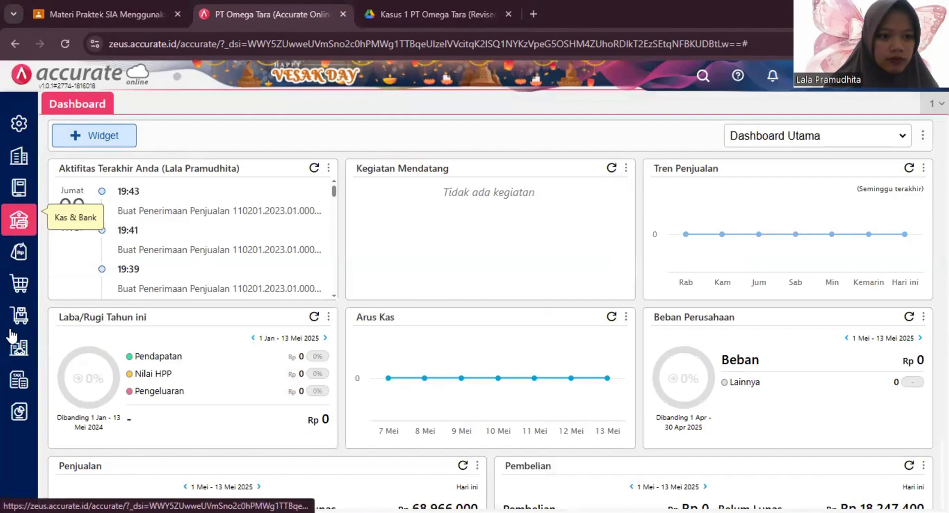
{"action": "left_click", "coordinate": [19, 316]}
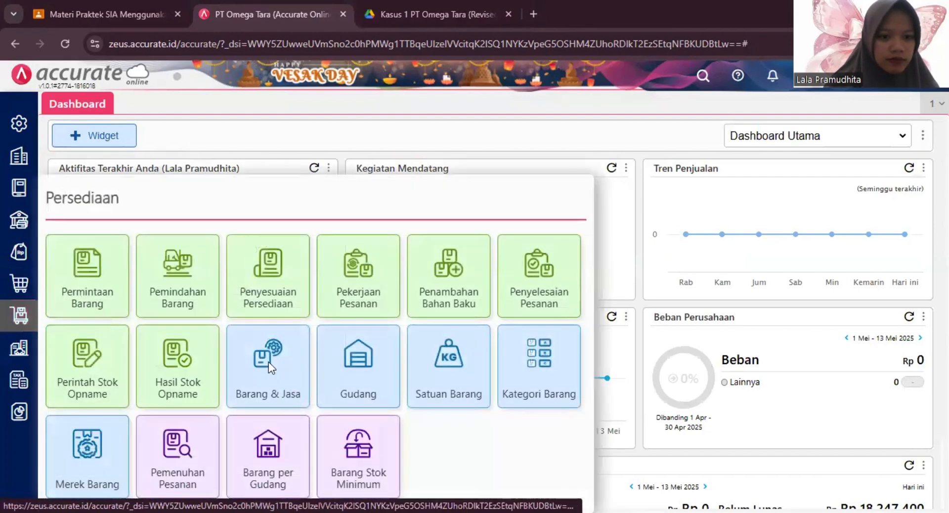
{"action": "left_click", "coordinate": [283, 383]}
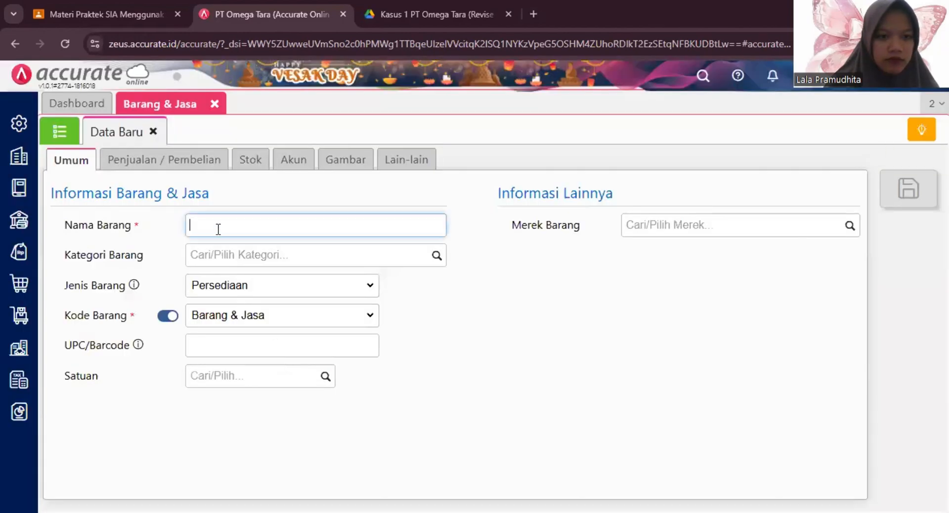
{"action": "type", "text": "Pake"}
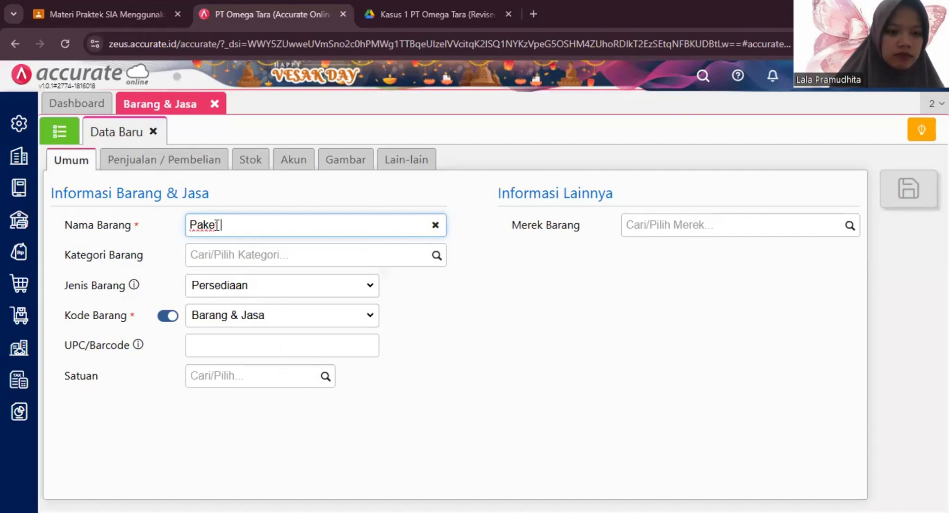
{"action": "type", "text": " Val;e"}
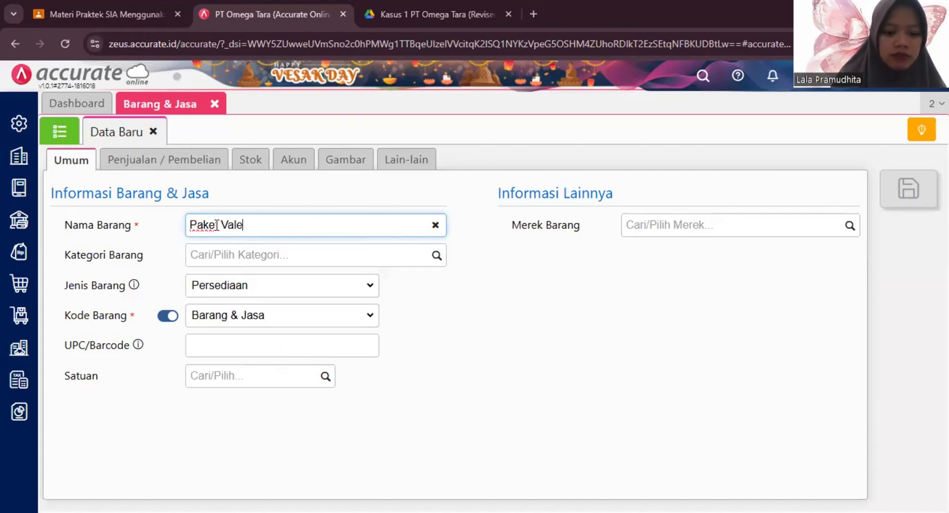
{"action": "type", "text": "ine"}
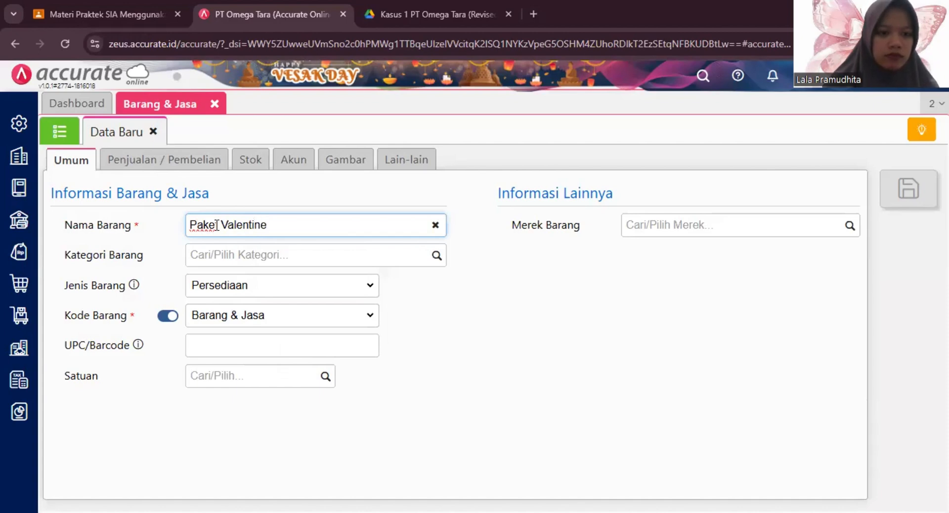
{"action": "key", "text": "Tab"}
Set Paket Valentine's Kategori Barang to Umum, Jenis Barang to Grup and Satuan to PCS, consulting the case PDF
{"action": "key", "text": "ctrl+Tab"}
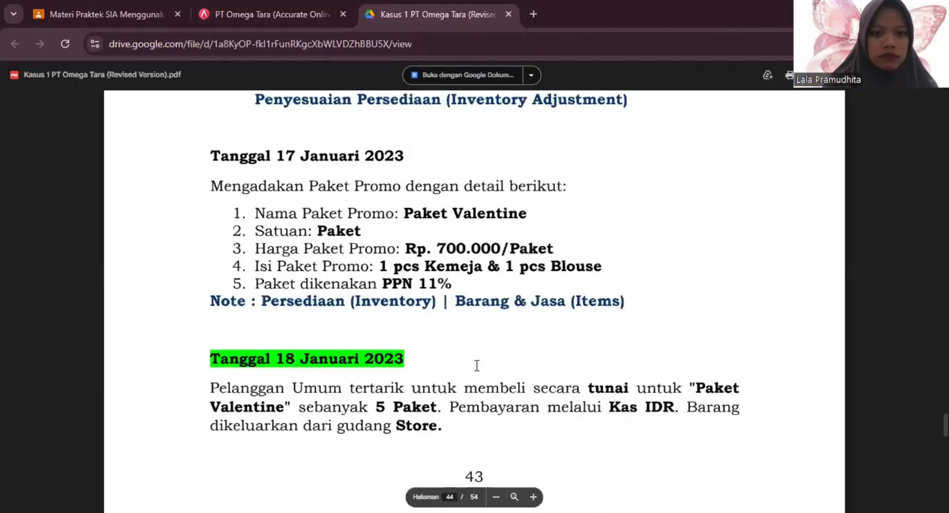
{"action": "left_click", "coordinate": [256, 2]}
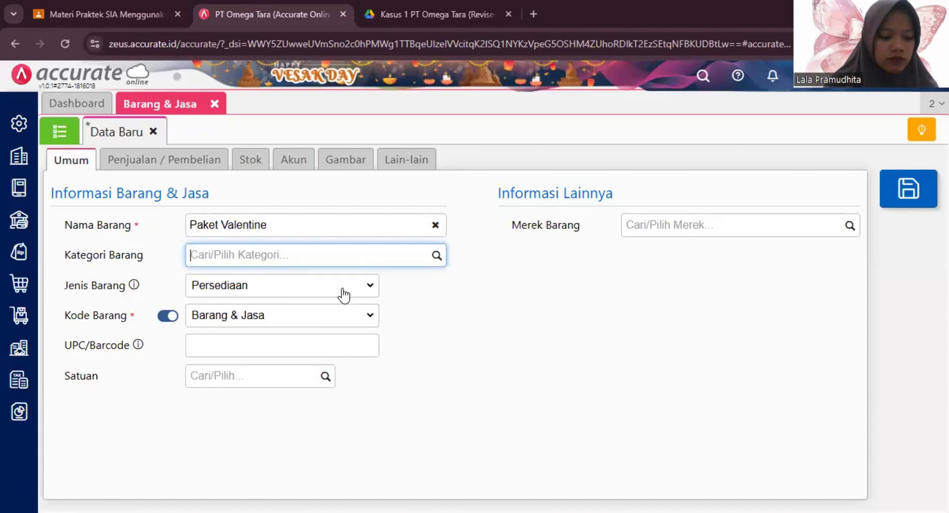
{"action": "left_click", "coordinate": [437, 254]}
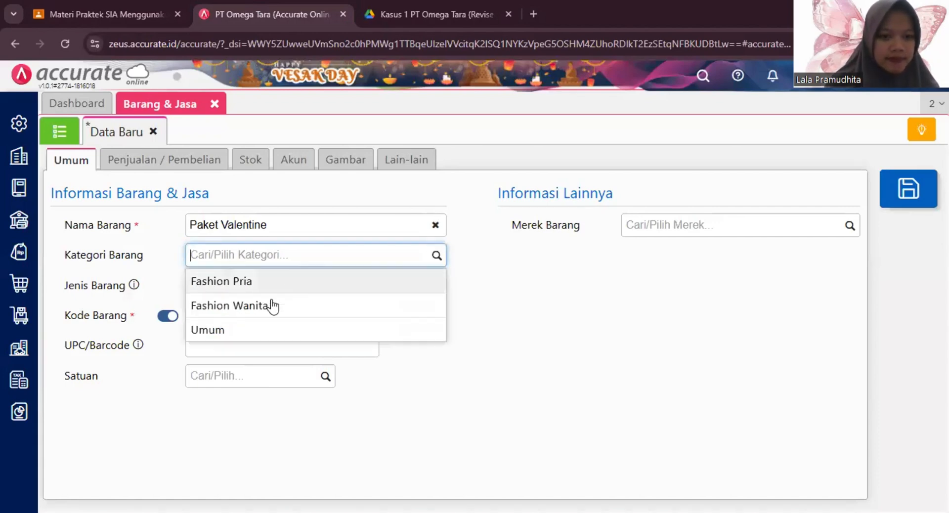
{"action": "left_click", "coordinate": [256, 331]}
{"action": "left_click", "coordinate": [321, 294]}
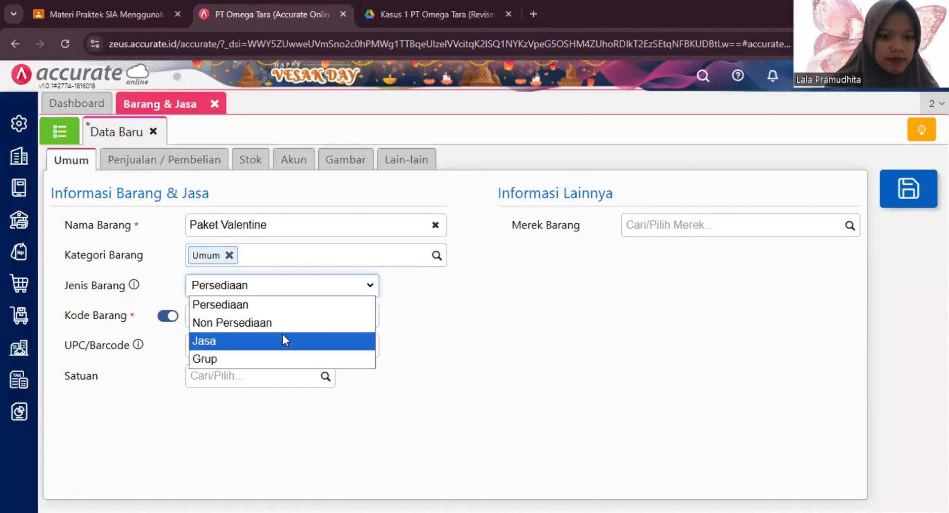
{"action": "left_click", "coordinate": [275, 355]}
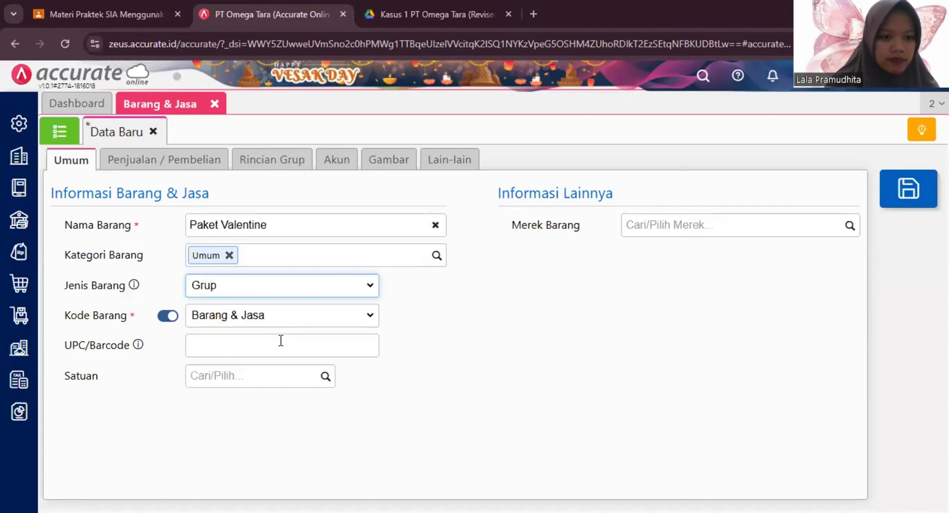
{"action": "left_click", "coordinate": [326, 376]}
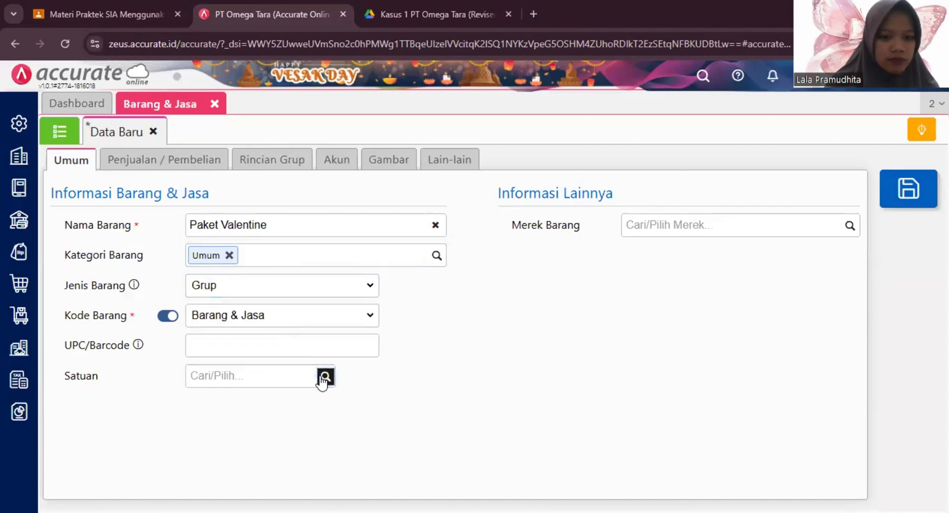
{"action": "left_click", "coordinate": [282, 407]}
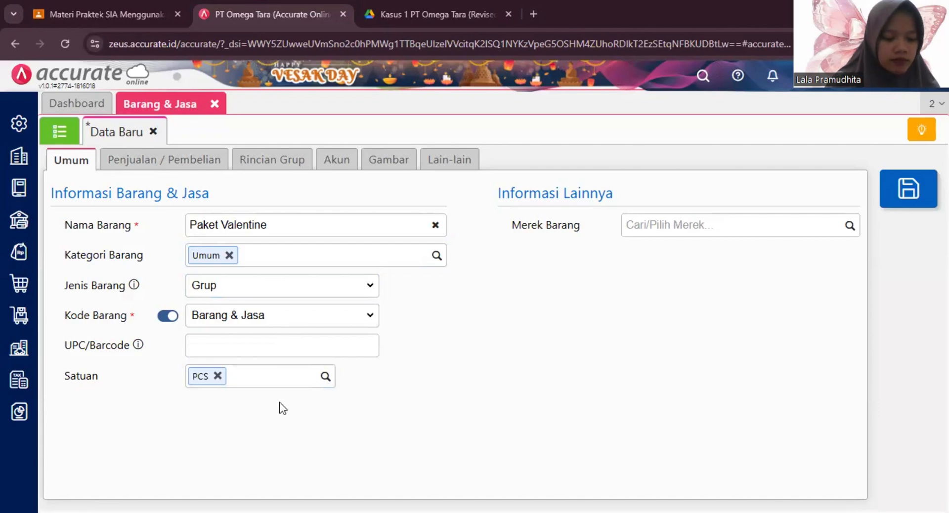
Replace Paket Valentine's group-detail pricing with a default selling price of 700.000, and choose Pajak Pertambahan Nilai as its PPN
{"action": "left_click", "coordinate": [195, 161]}
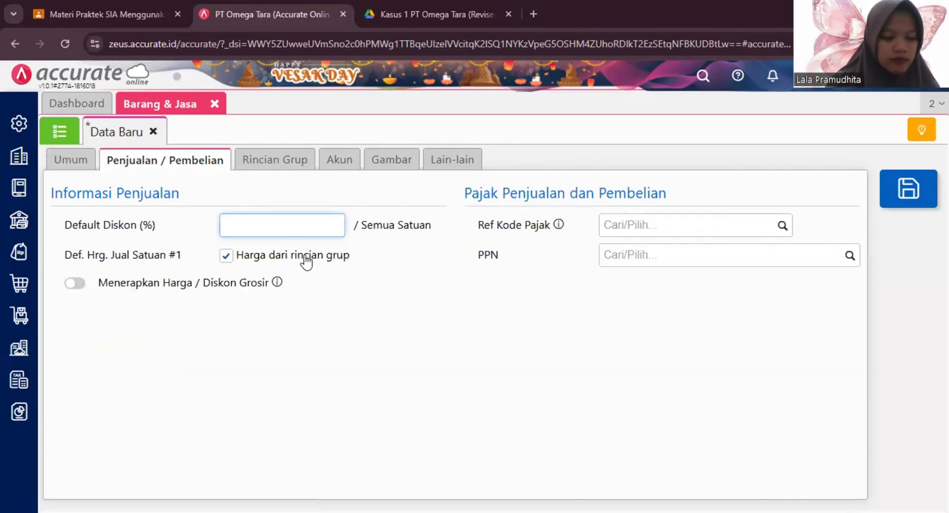
{"action": "left_click", "coordinate": [228, 259]}
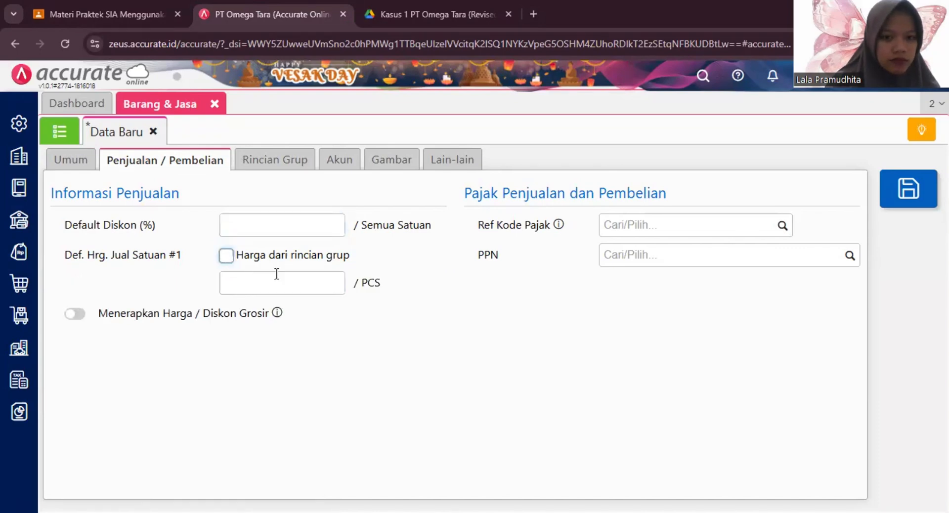
{"action": "left_click", "coordinate": [288, 276]}
{"action": "type", "text": "700.000"}
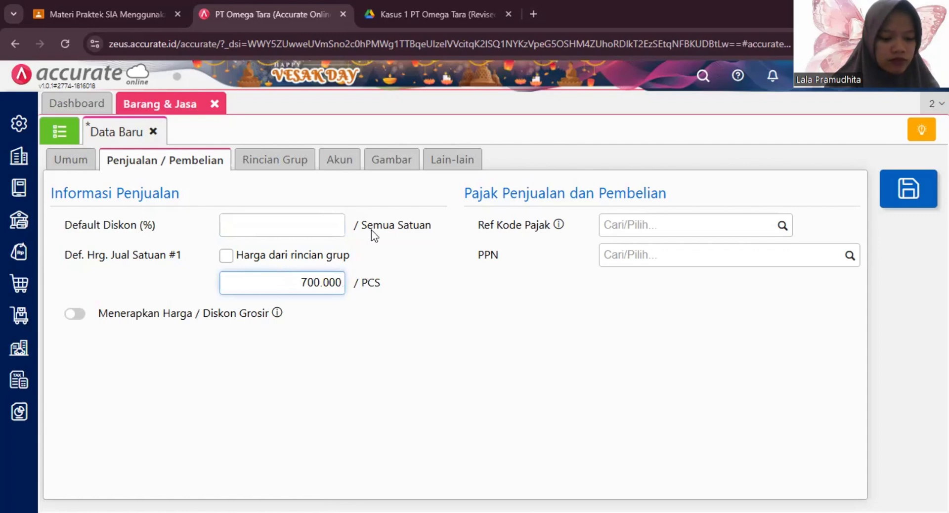
{"action": "left_click", "coordinate": [851, 257]}
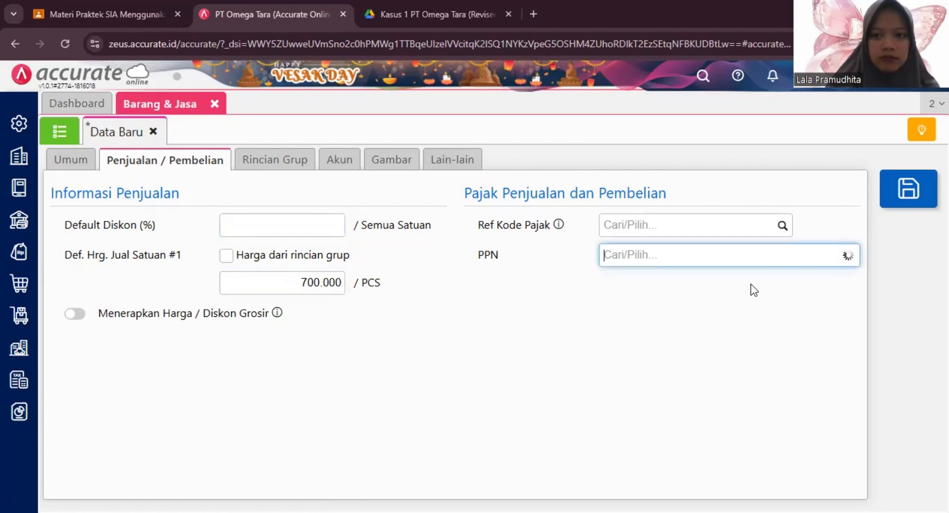
{"action": "left_click", "coordinate": [706, 287]}
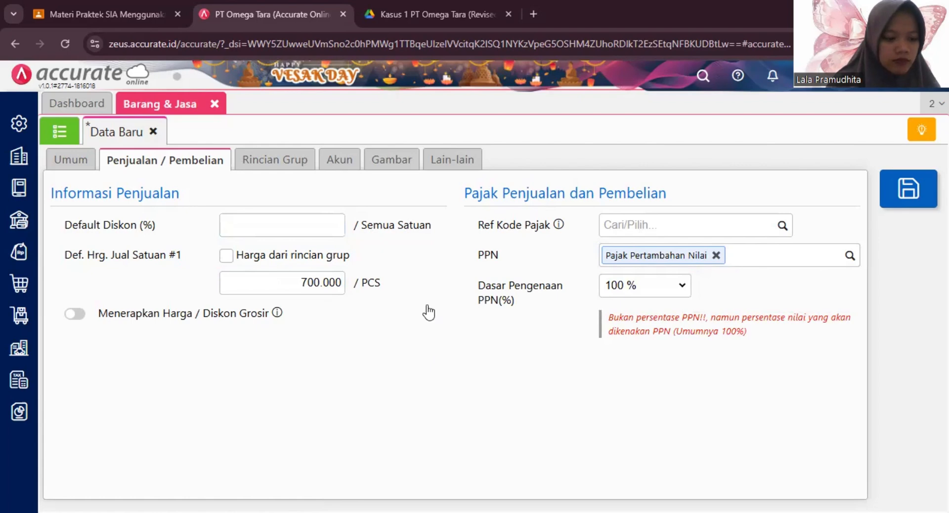
Add 1 PCS of Kemeja to Paket Valentine's Rincian Grup, checking the package contents in the case PDF
{"action": "left_click", "coordinate": [276, 162]}
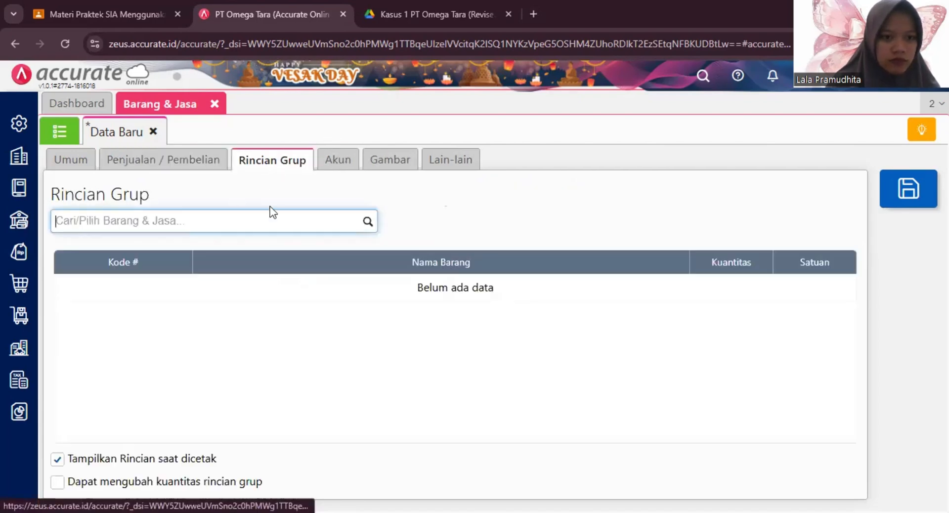
{"action": "left_click", "coordinate": [367, 226]}
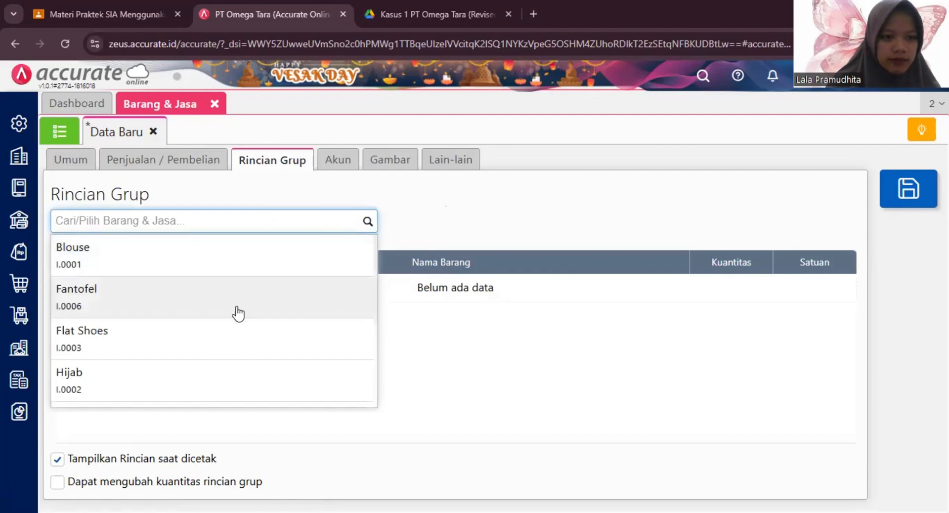
{"action": "scroll", "coordinate": [223, 365], "scroll_direction": "down", "scroll_amount": 5}
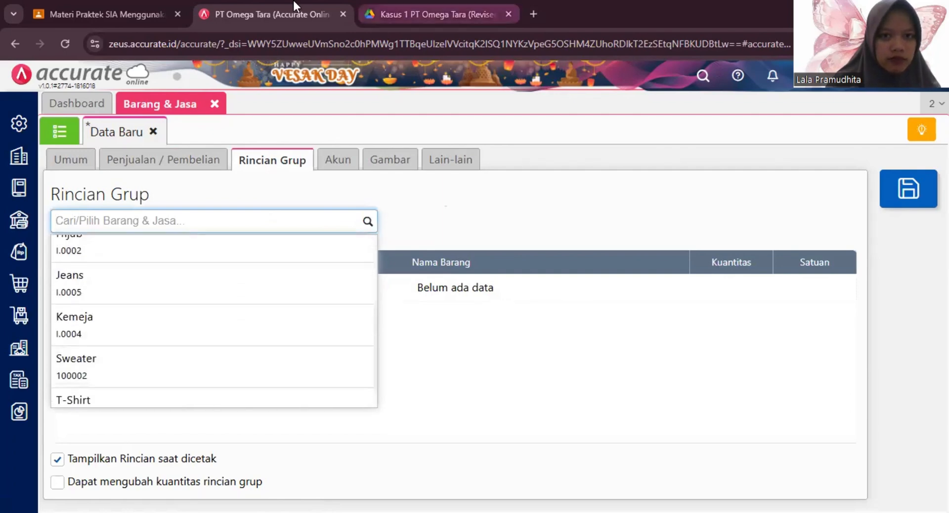
{"action": "left_click", "coordinate": [425, 13]}
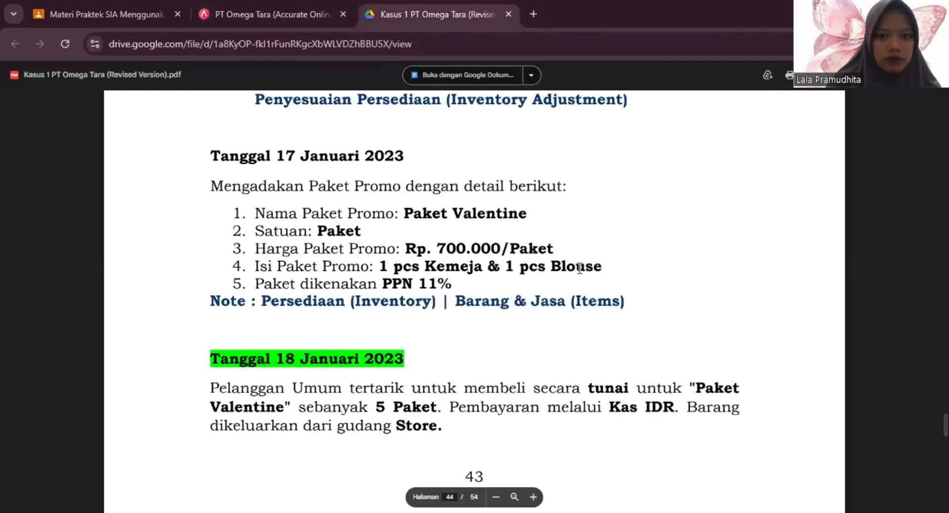
{"action": "left_click", "coordinate": [275, 1]}
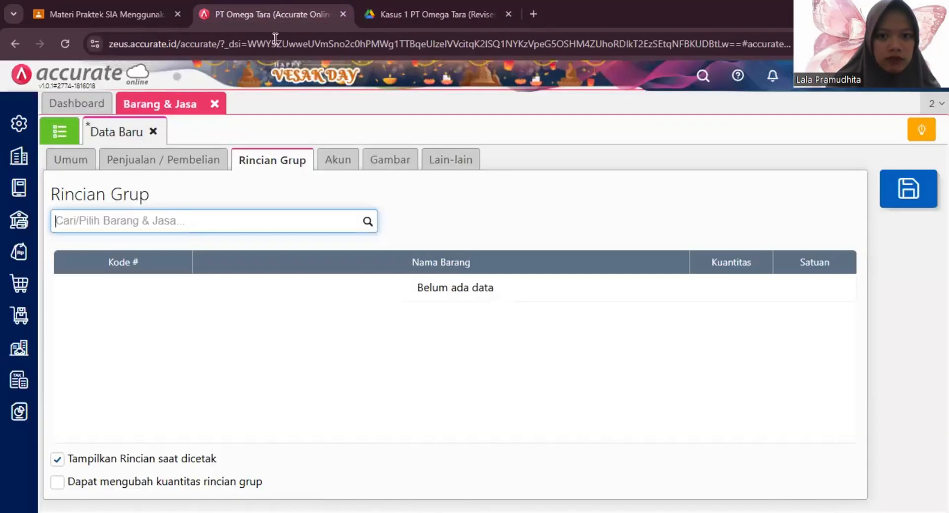
{"action": "left_click", "coordinate": [370, 222]}
{"action": "scroll", "coordinate": [191, 331], "scroll_direction": "down", "scroll_amount": 2}
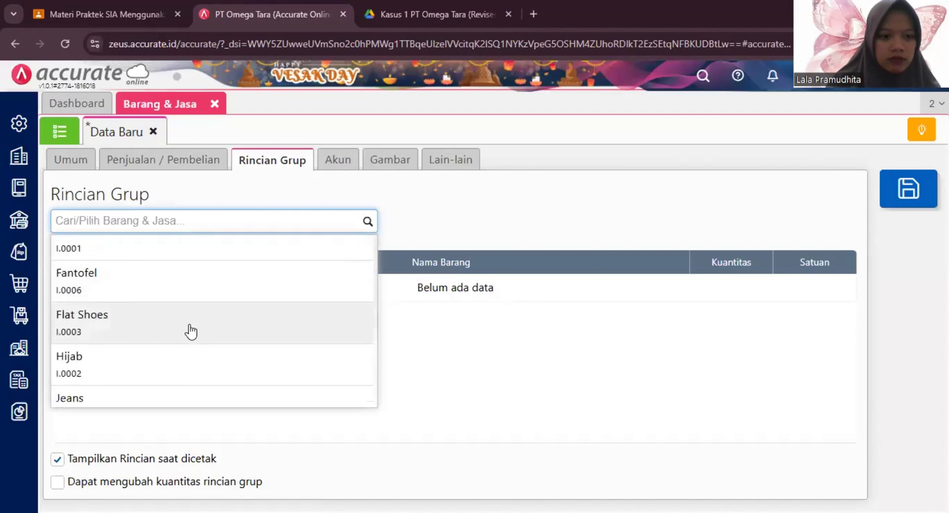
{"action": "scroll", "coordinate": [191, 331], "scroll_direction": "down", "scroll_amount": 2}
{"action": "left_click", "coordinate": [188, 330]}
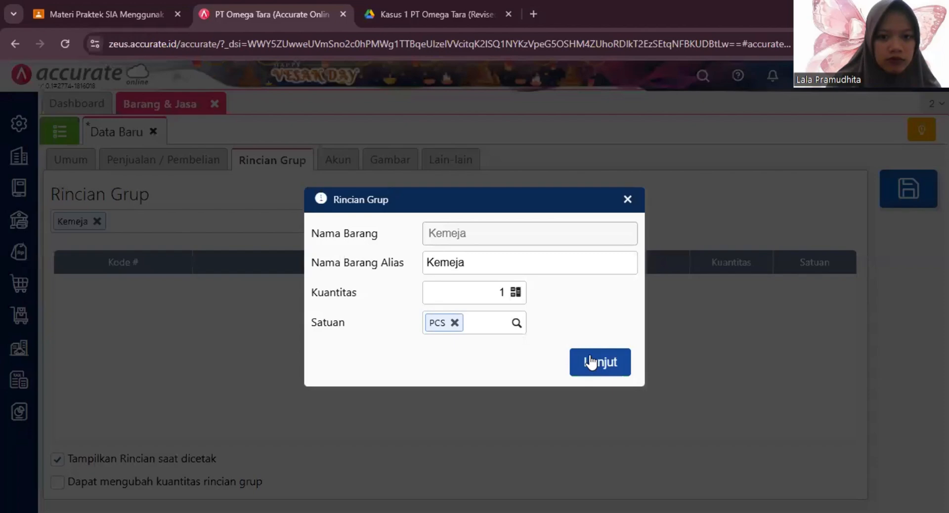
{"action": "left_click", "coordinate": [591, 362]}
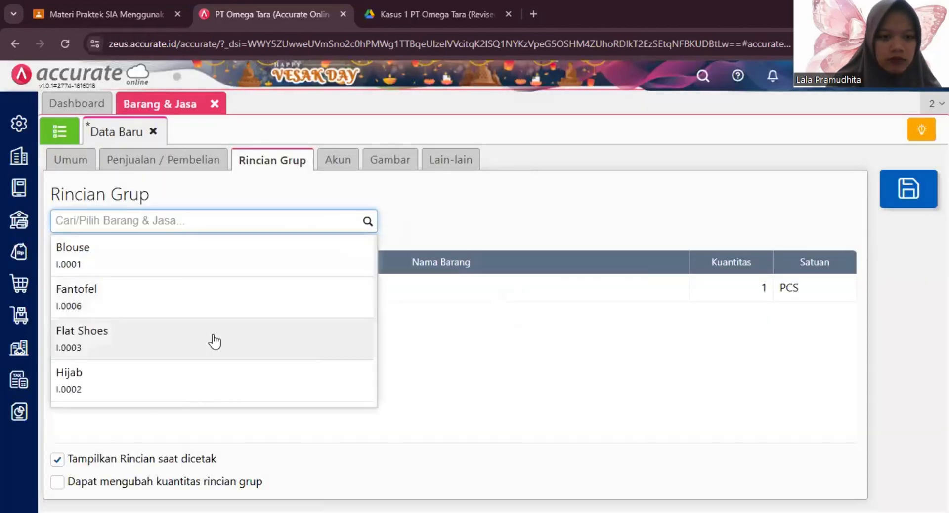
Add 1 PCS of Blouse to Paket Valentine's Rincian Grup
{"action": "scroll", "coordinate": [191, 353], "scroll_direction": "down", "scroll_amount": 2}
{"action": "scroll", "coordinate": [192, 296], "scroll_direction": "up", "scroll_amount": 2}
{"action": "left_click", "coordinate": [193, 256]}
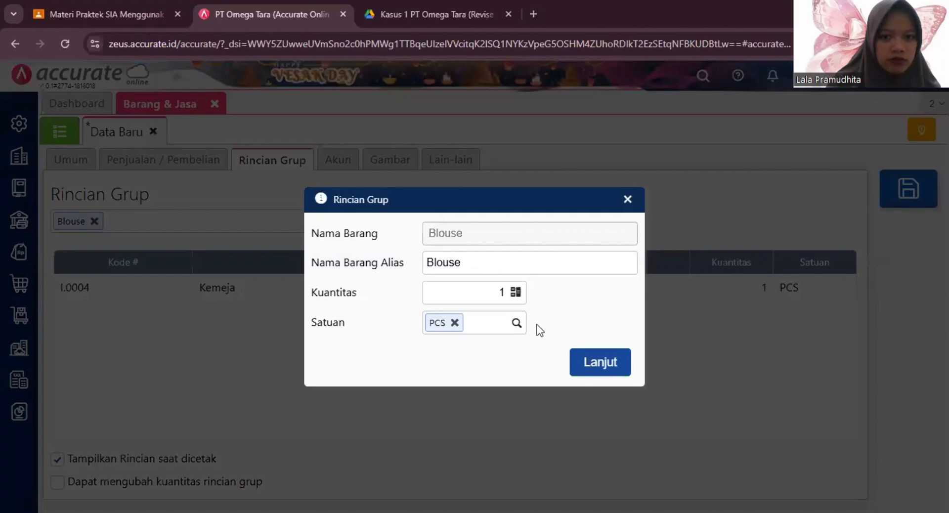
{"action": "left_click", "coordinate": [595, 361]}
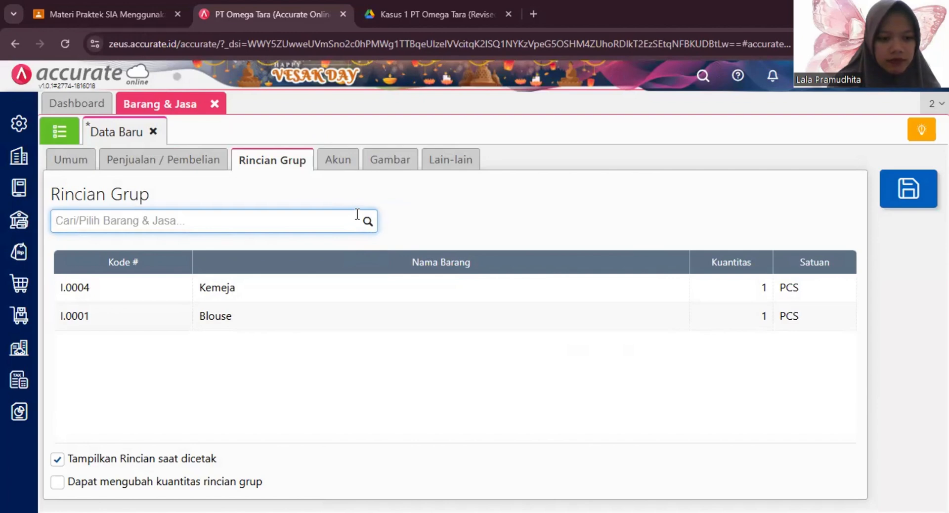
Review Paket Valentine's default accounts, save the item and close Barang & Jasa
{"action": "left_click", "coordinate": [340, 161]}
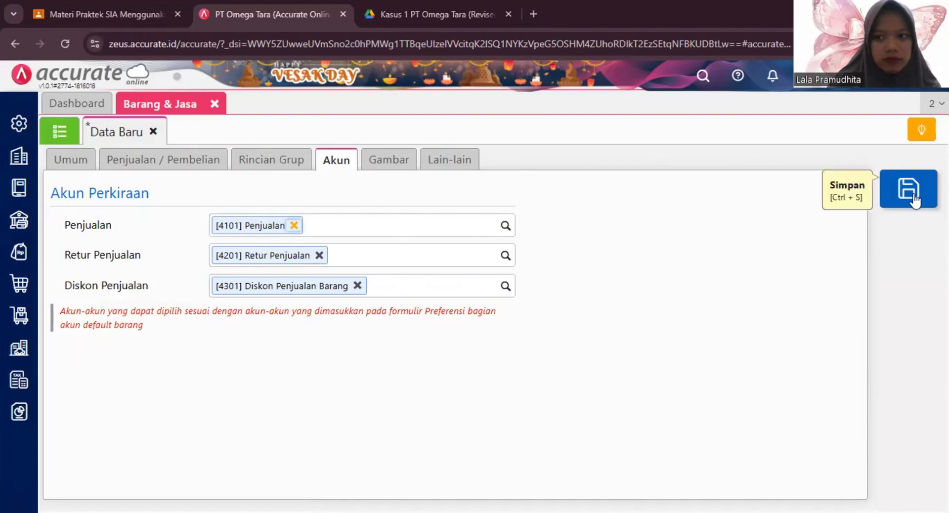
{"action": "left_click", "coordinate": [915, 200]}
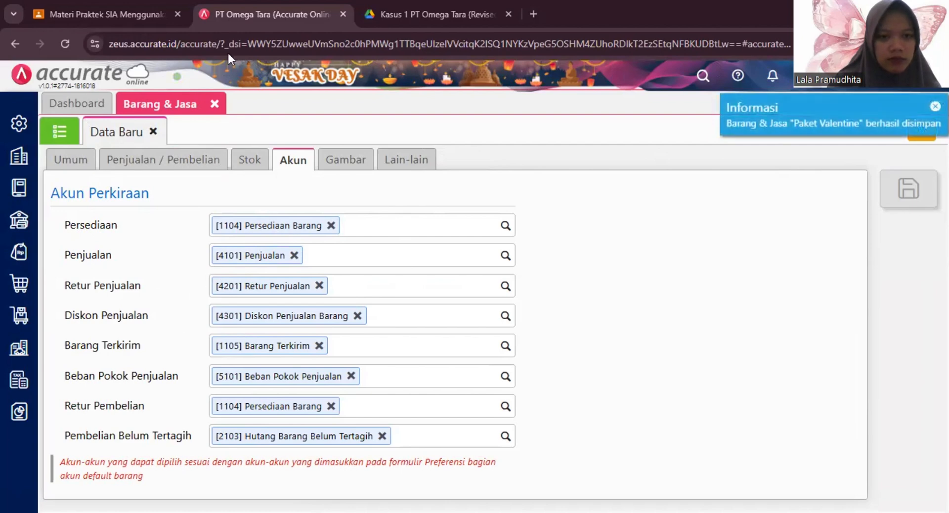
{"action": "left_click", "coordinate": [214, 104]}
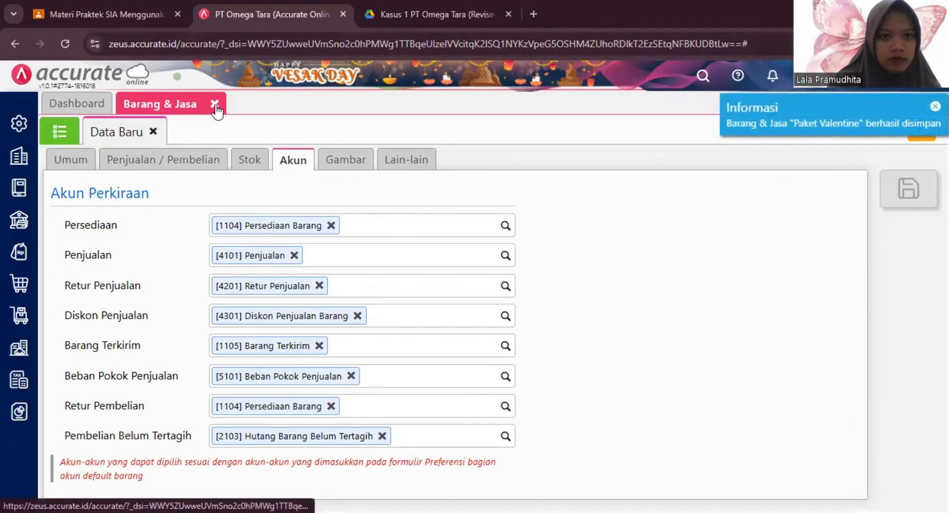
Read the 18 January 2023 sale in the case PDF and start a new Faktur Penjualan in Accurate Online
{"action": "key", "text": "ctrl+Tab"}
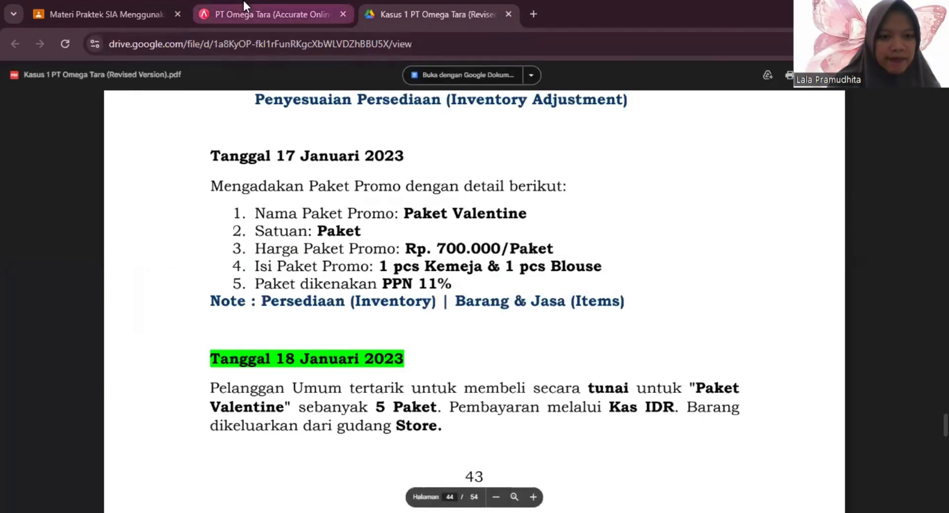
{"action": "scroll", "coordinate": [682, 181], "scroll_direction": "down", "scroll_amount": 4}
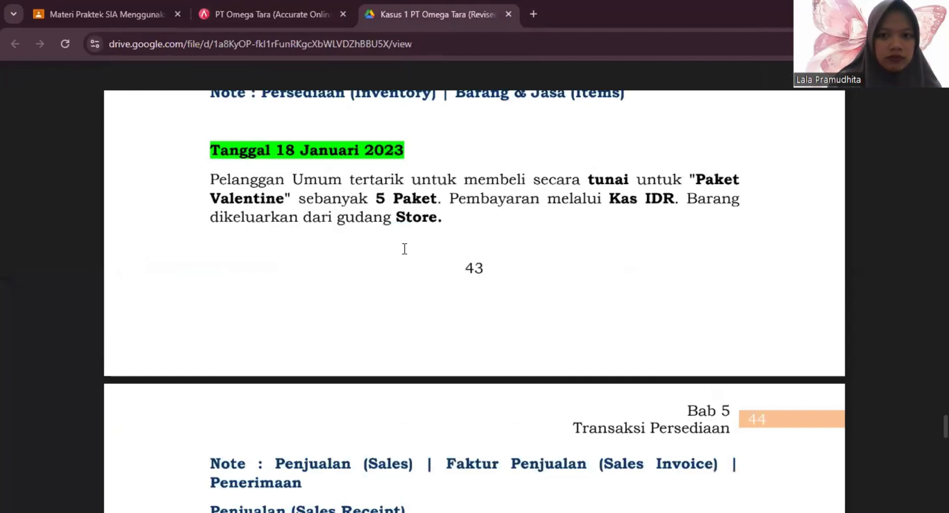
{"action": "scroll", "coordinate": [356, 254], "scroll_direction": "down", "scroll_amount": 1}
{"action": "scroll", "coordinate": [437, 362], "scroll_direction": "down", "scroll_amount": 2}
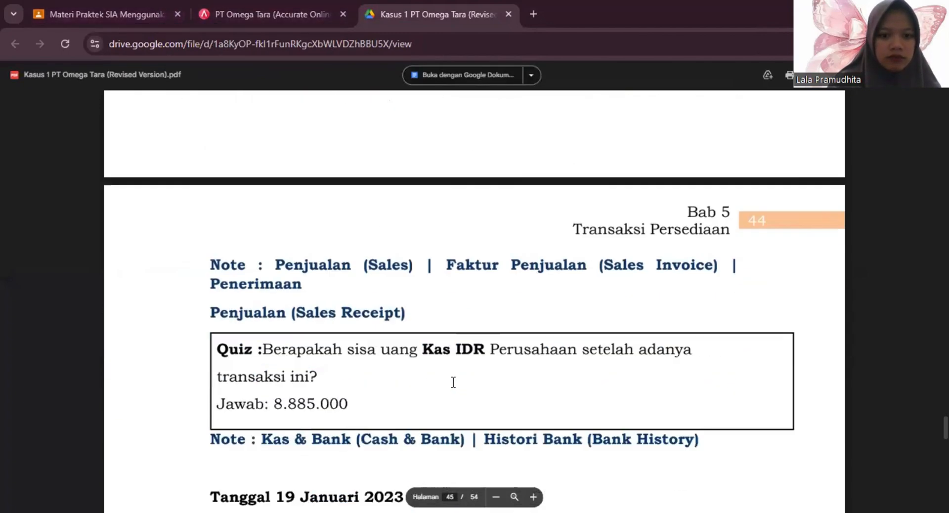
{"action": "scroll", "coordinate": [350, 317], "scroll_direction": "up", "scroll_amount": 1}
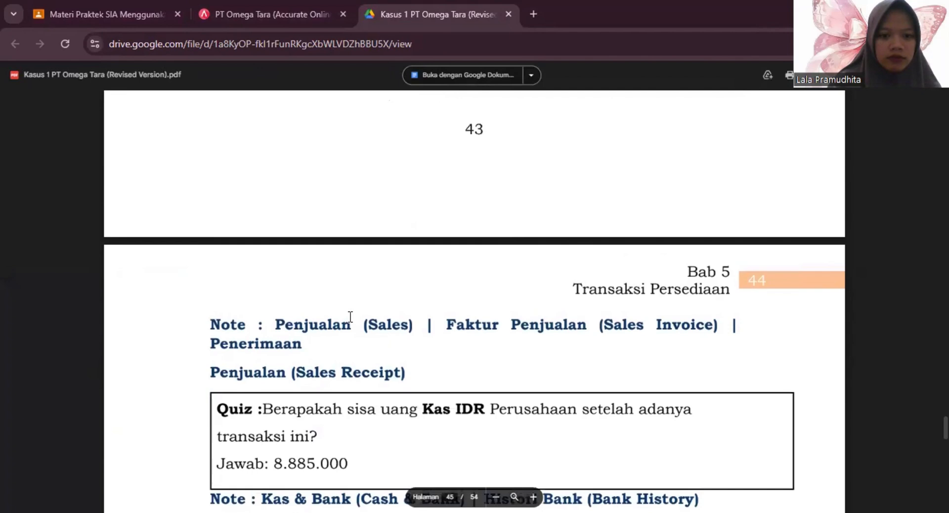
{"action": "left_click", "coordinate": [260, 1]}
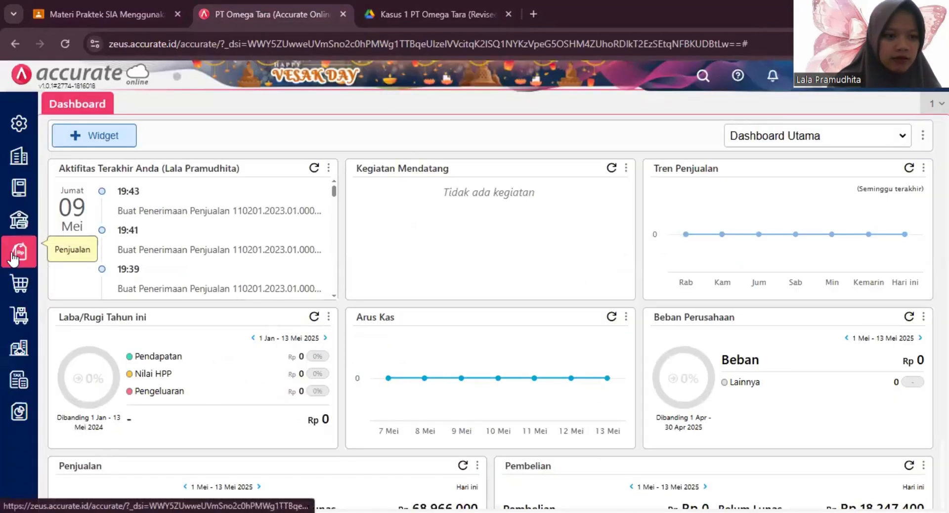
{"action": "mouse_move", "coordinate": [13, 257]}
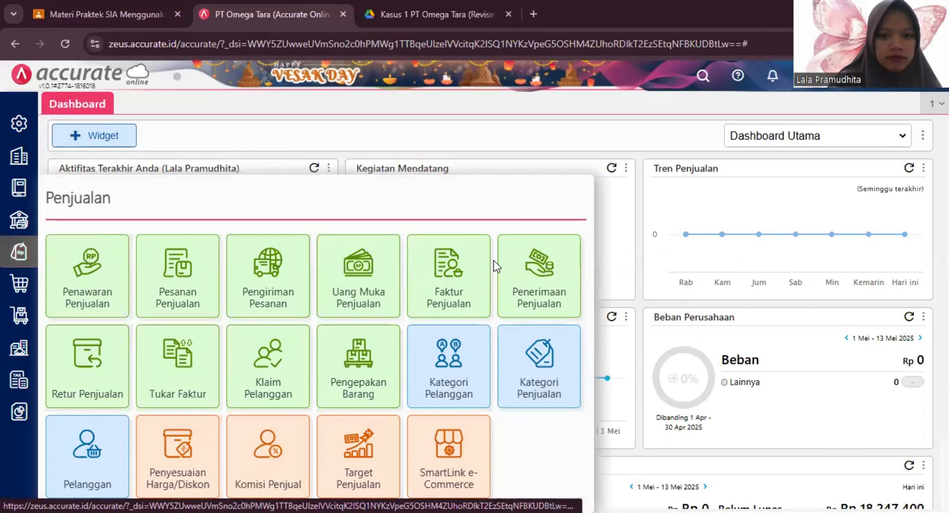
{"action": "left_click", "coordinate": [446, 272]}
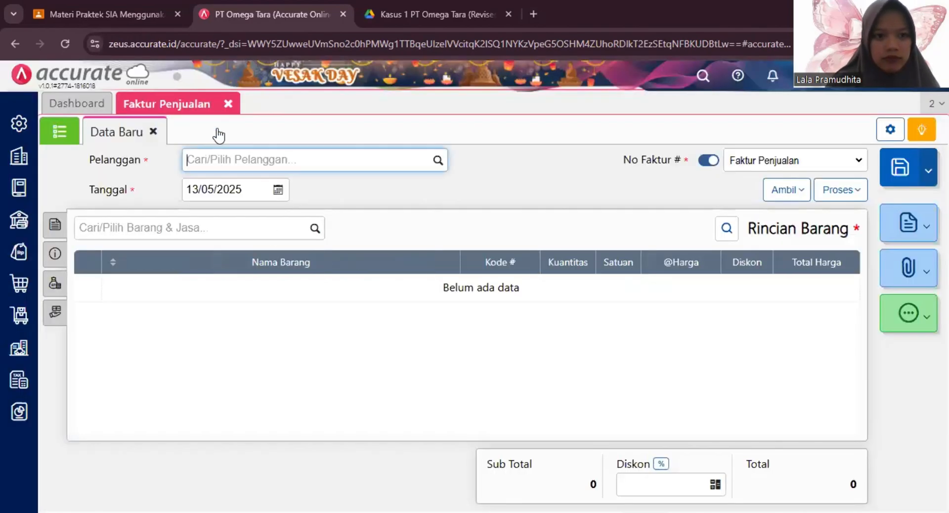
Set the sales invoice's Pelanggan to Pelanggan Umum, as named in the case PDF, and its Tanggal to 18/01/2023
{"action": "left_click", "coordinate": [437, 13]}
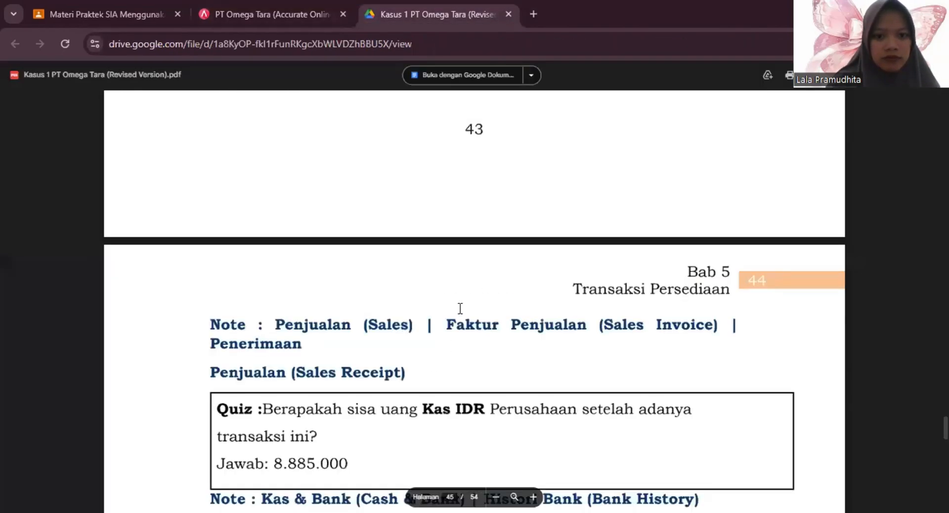
{"action": "scroll", "coordinate": [460, 307], "scroll_direction": "up", "scroll_amount": 4}
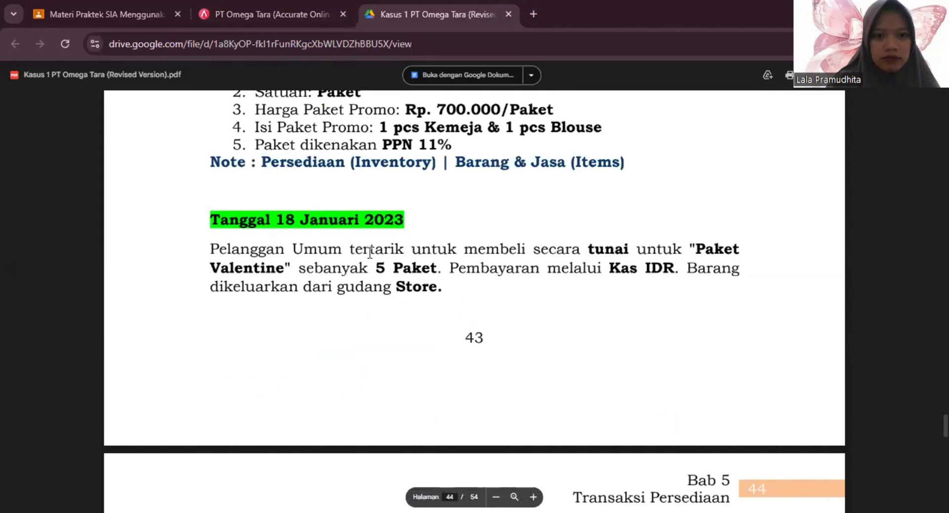
{"action": "left_click_drag", "start_coordinate": [341, 250], "coordinate": [211, 250]}
{"action": "left_click", "coordinate": [280, 16]}
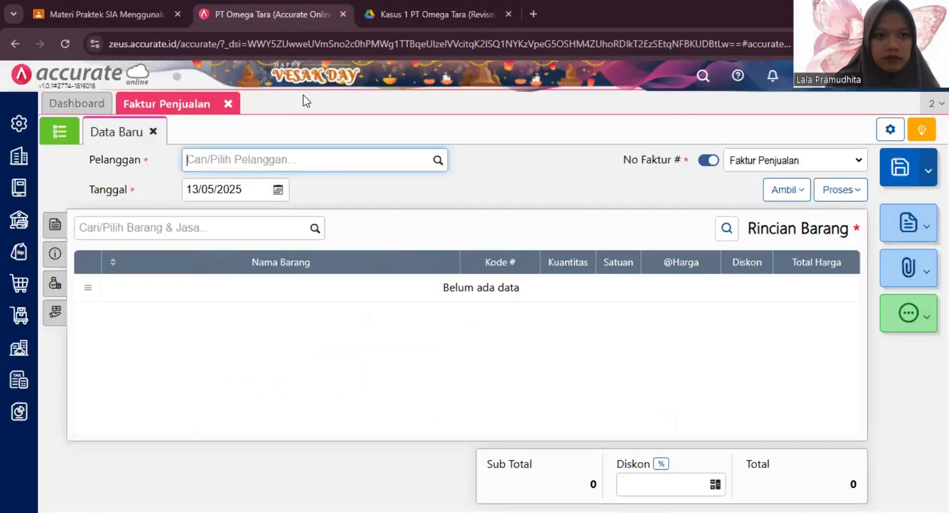
{"action": "left_click", "coordinate": [438, 160]}
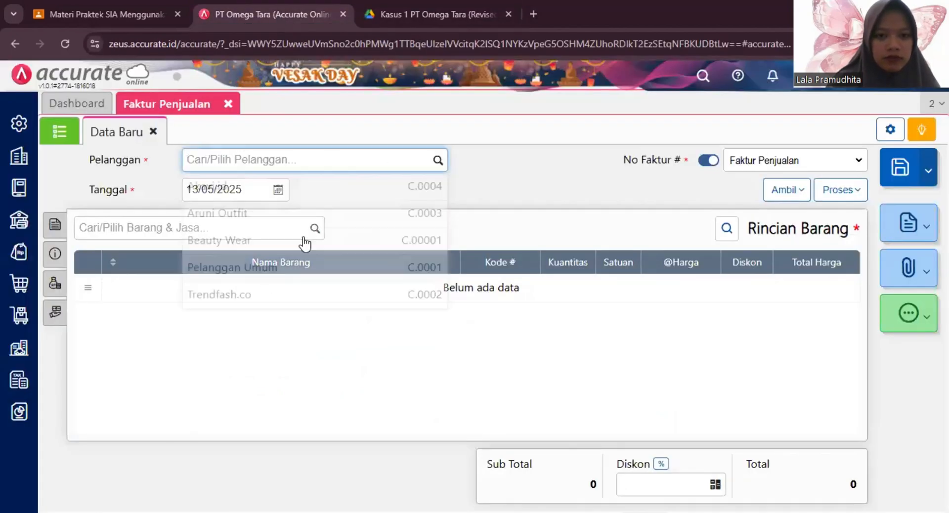
{"action": "left_click", "coordinate": [306, 266]}
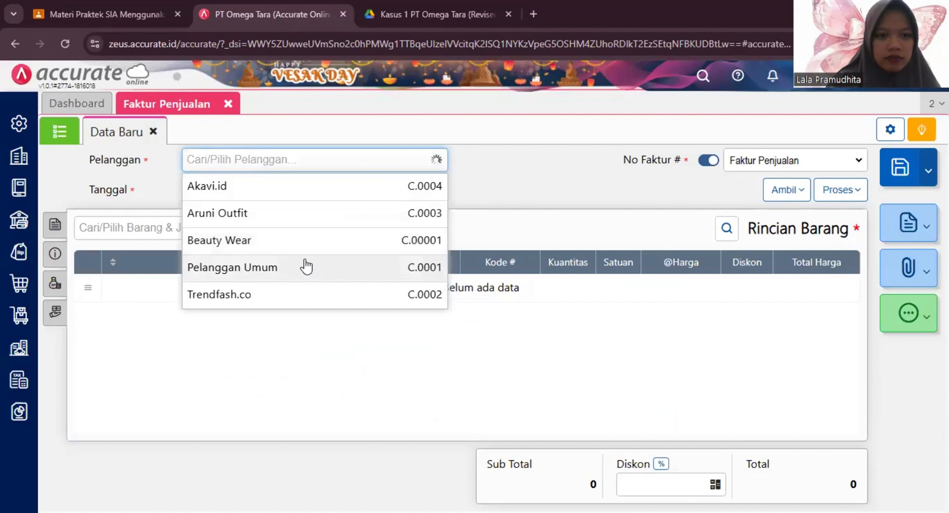
{"action": "left_click", "coordinate": [259, 191]}
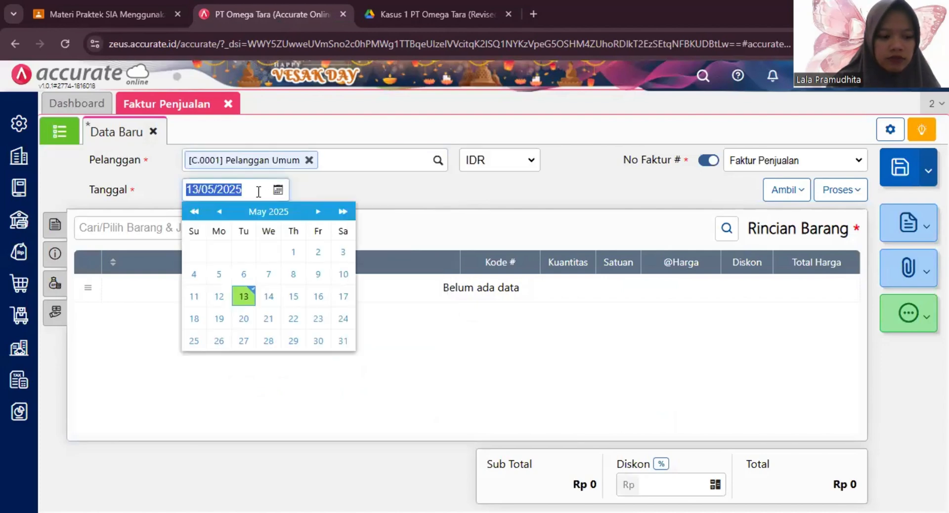
{"action": "type", "text": "18012023"}
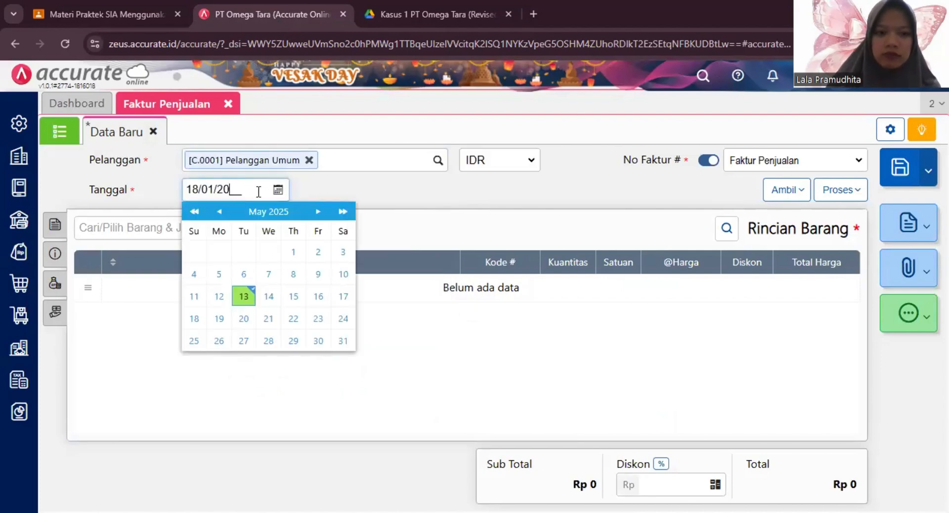
{"action": "left_click", "coordinate": [431, 192]}
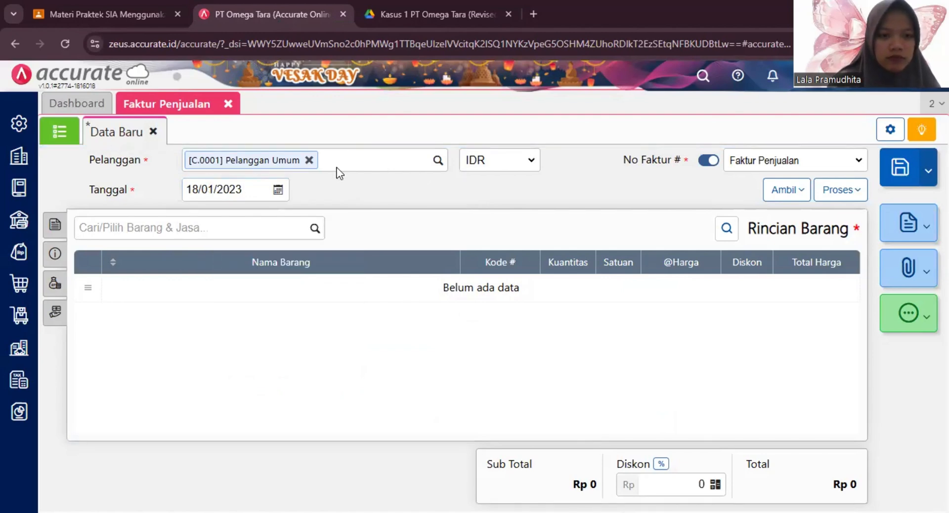
Add Paket Valentine to the sales invoice's Rincian Barang with a Kuantitas of 5, as stated in the case PDF
{"action": "left_click", "coordinate": [429, 15]}
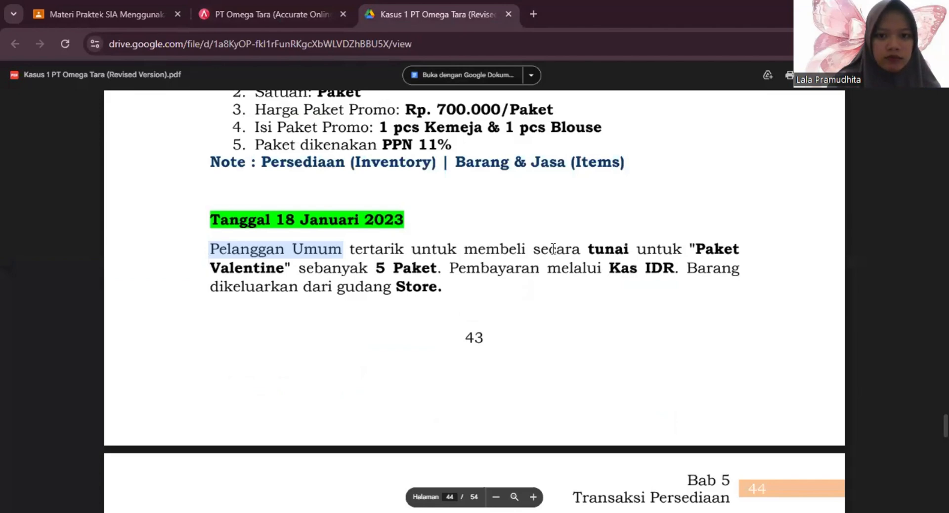
{"action": "left_click", "coordinate": [282, 10]}
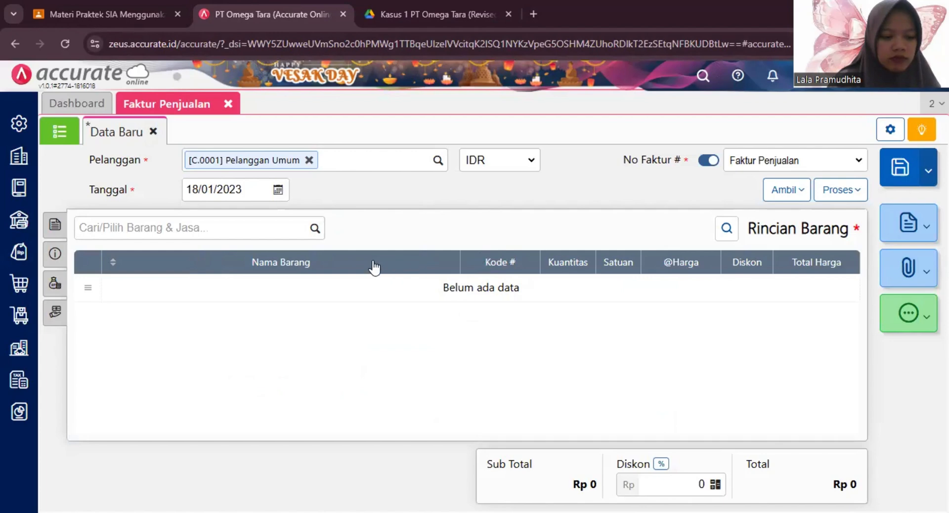
{"action": "left_click", "coordinate": [314, 228]}
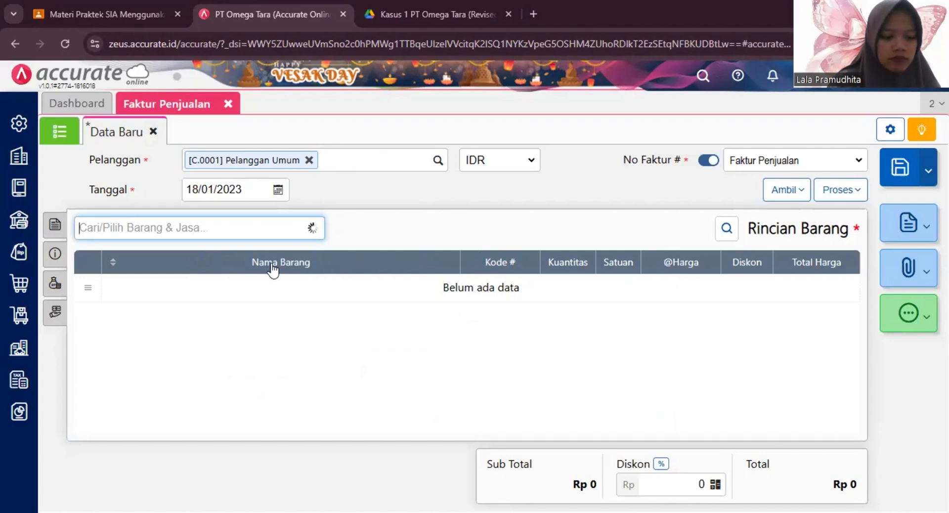
{"action": "scroll", "coordinate": [209, 361], "scroll_direction": "down", "scroll_amount": 5}
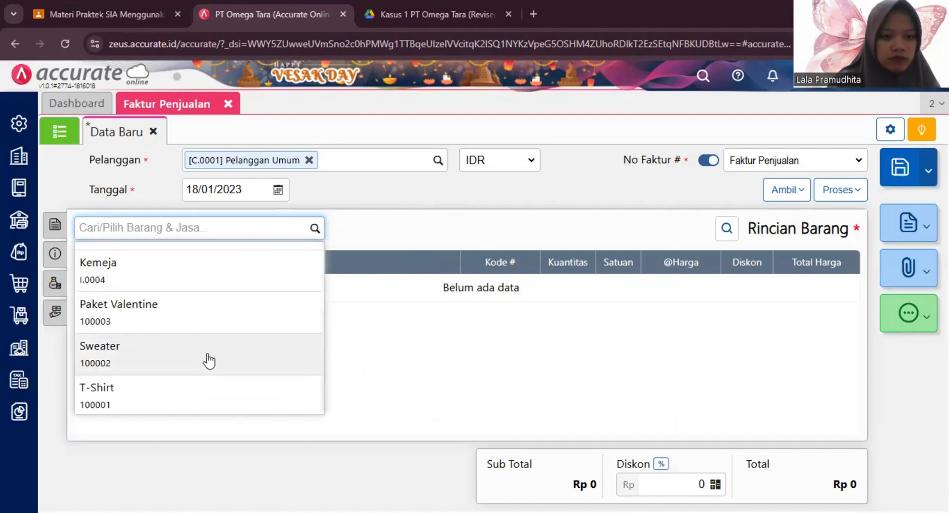
{"action": "left_click", "coordinate": [206, 298]}
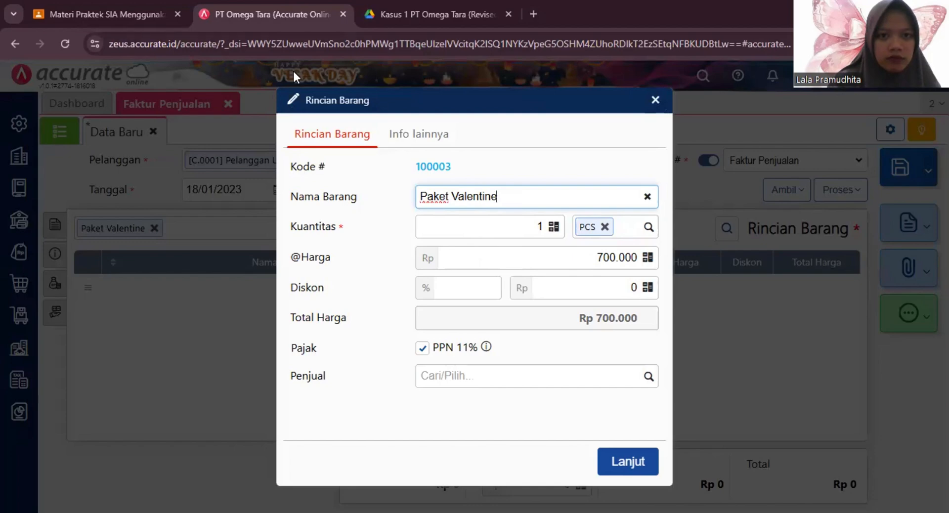
{"action": "left_click", "coordinate": [430, 13]}
{"action": "left_click_drag", "start_coordinate": [442, 273], "coordinate": [299, 270]}
{"action": "left_click", "coordinate": [289, 14]}
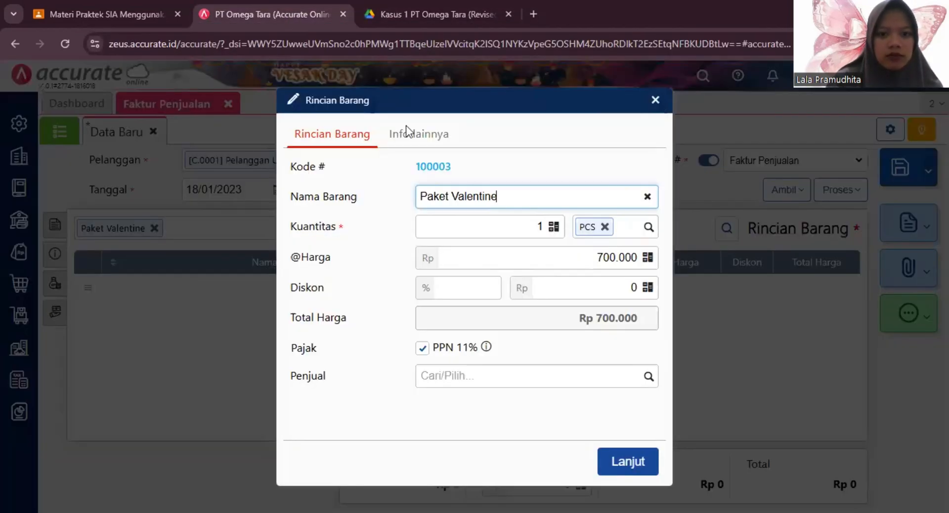
{"action": "left_click", "coordinate": [553, 228]}
{"action": "type", "text": "5"}
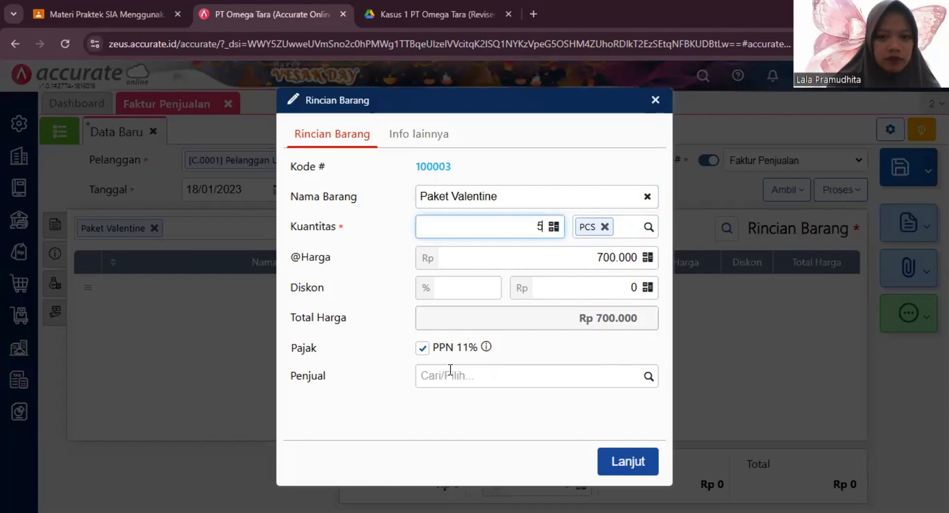
{"action": "left_click", "coordinate": [633, 469]}
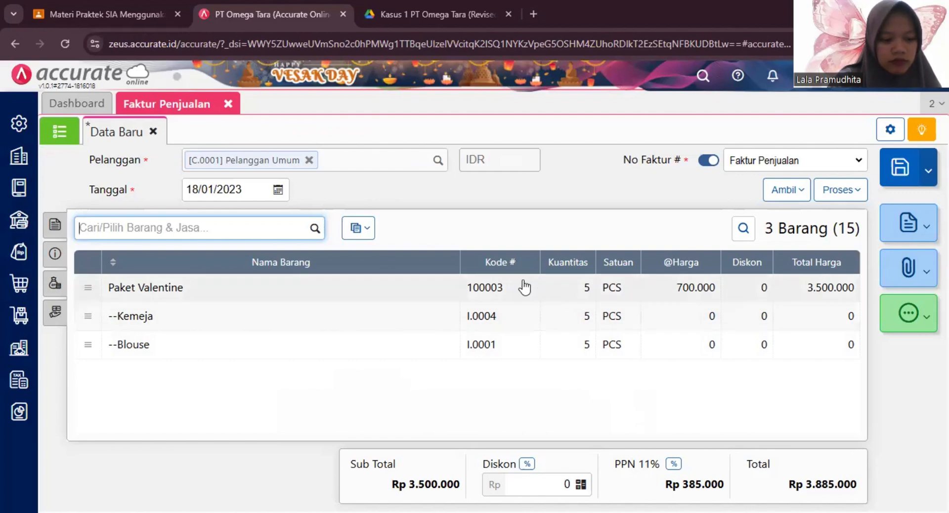
Search the Barang & Jasa list for "pak" and open the Paket Valentine item record
{"action": "left_click", "coordinate": [6, 316]}
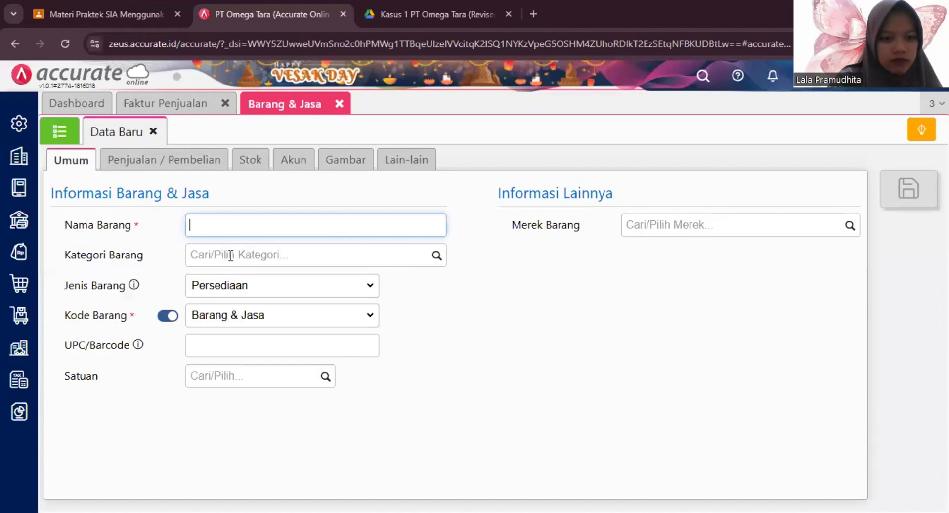
{"action": "left_click", "coordinate": [60, 133]}
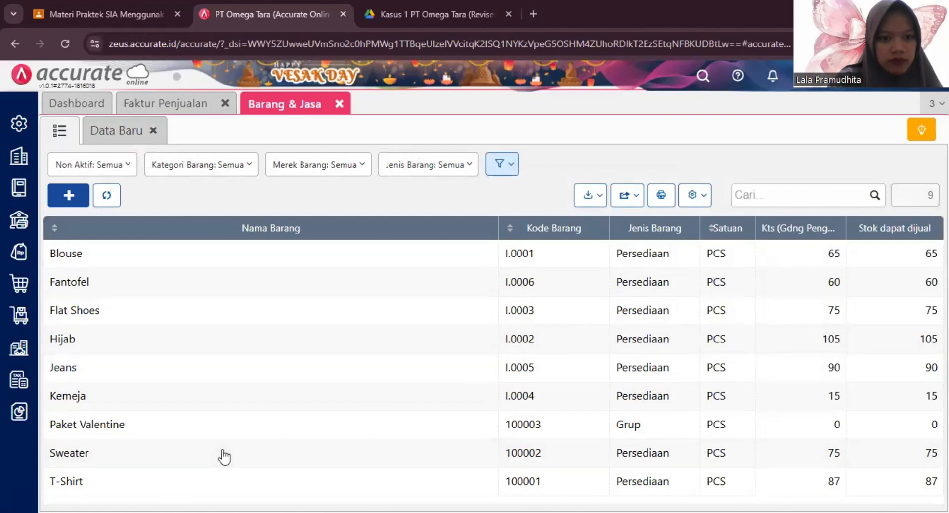
{"action": "left_click", "coordinate": [786, 194]}
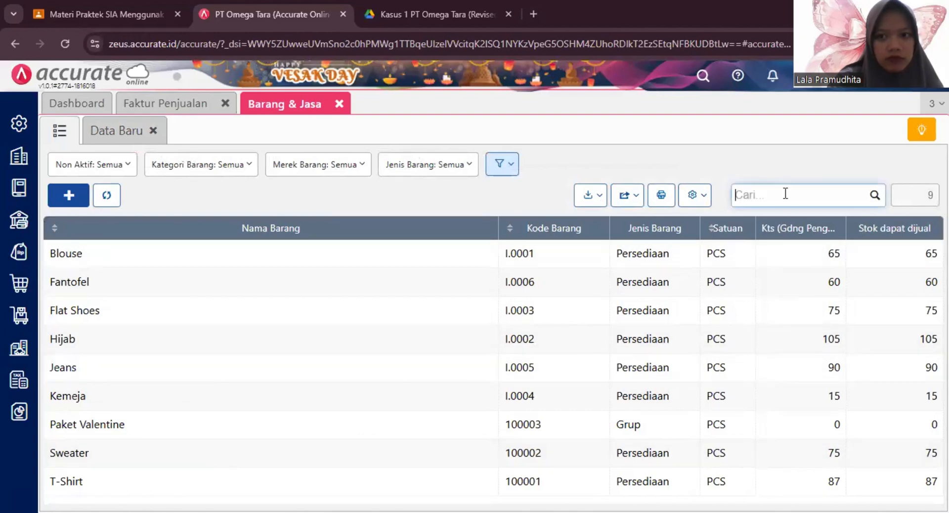
{"action": "type", "text": "pak"}
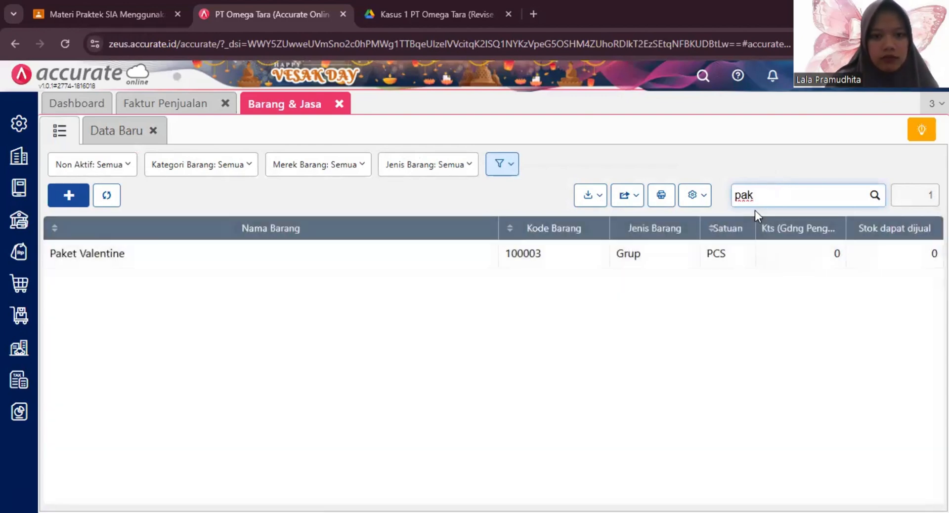
{"action": "left_click", "coordinate": [481, 262]}
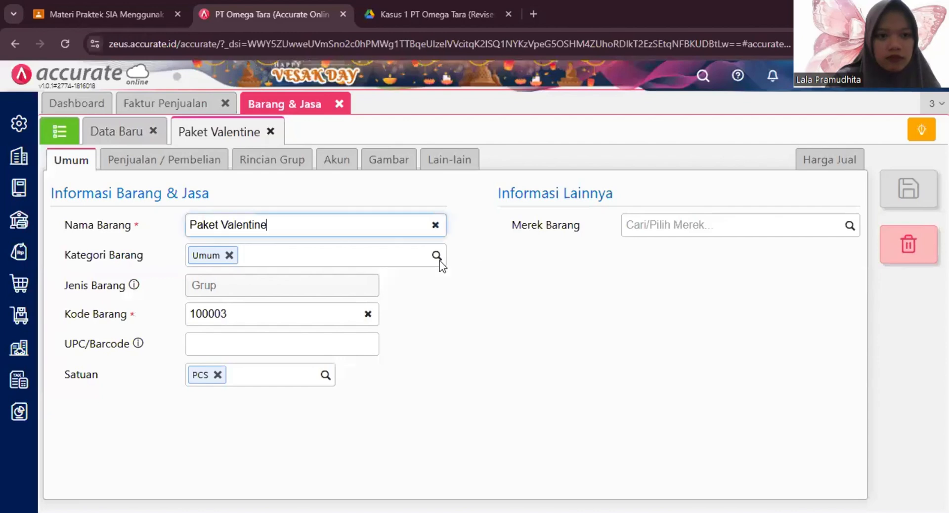
Set Paket Valentine's Satuan to the new unit Paket, save the item and close Barang & Jasa
{"action": "left_click", "coordinate": [217, 375]}
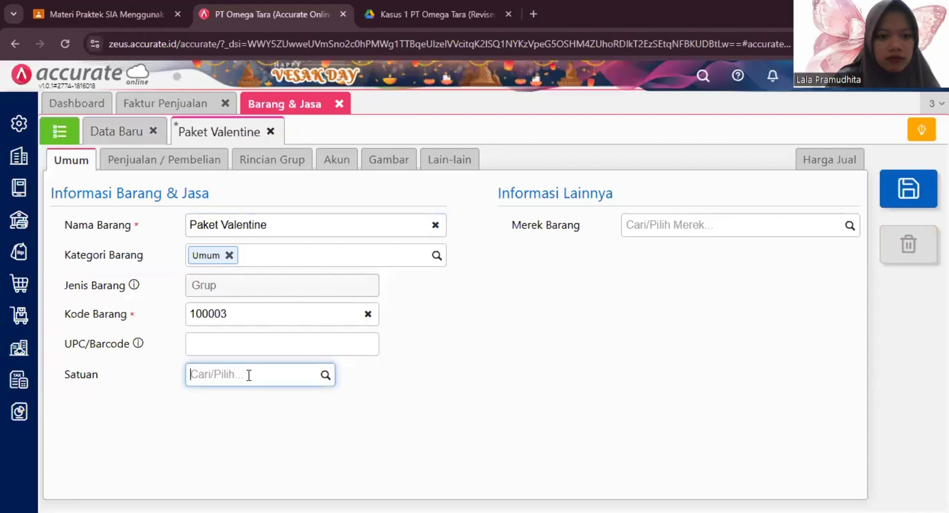
{"action": "type", "text": "P"}
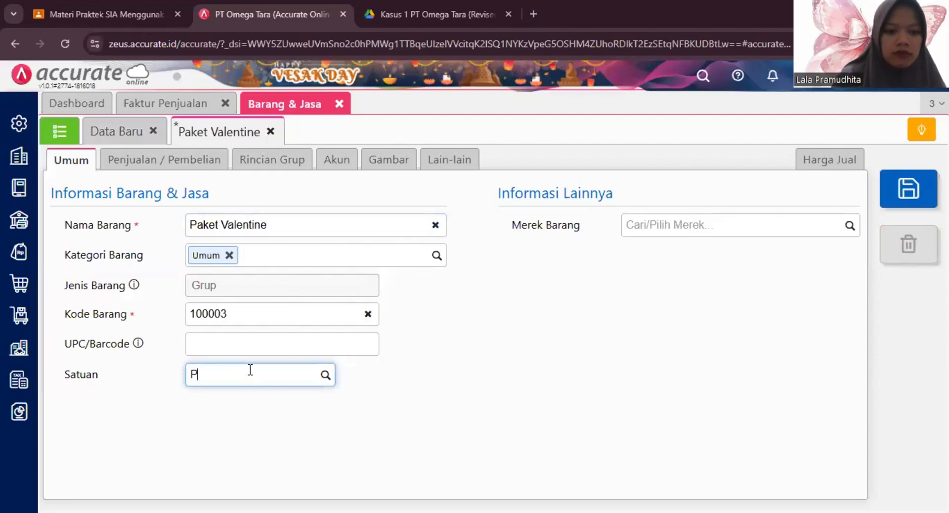
{"action": "type", "text": "ake"}
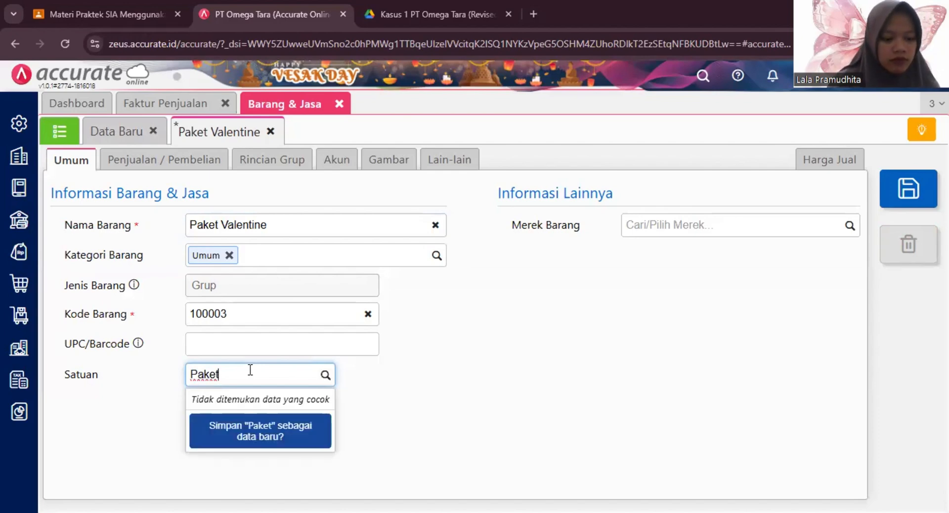
{"action": "type", "text": "t"}
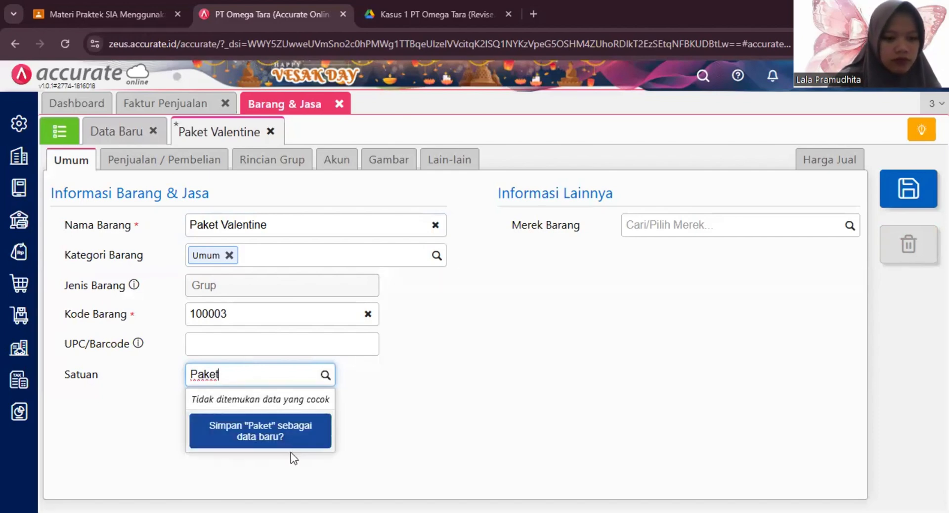
{"action": "left_click", "coordinate": [290, 444]}
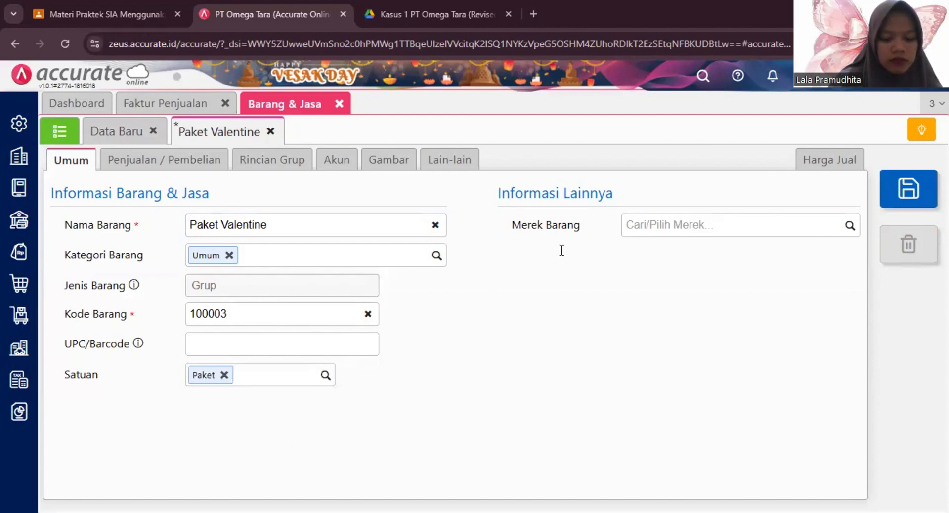
{"action": "left_click", "coordinate": [900, 197]}
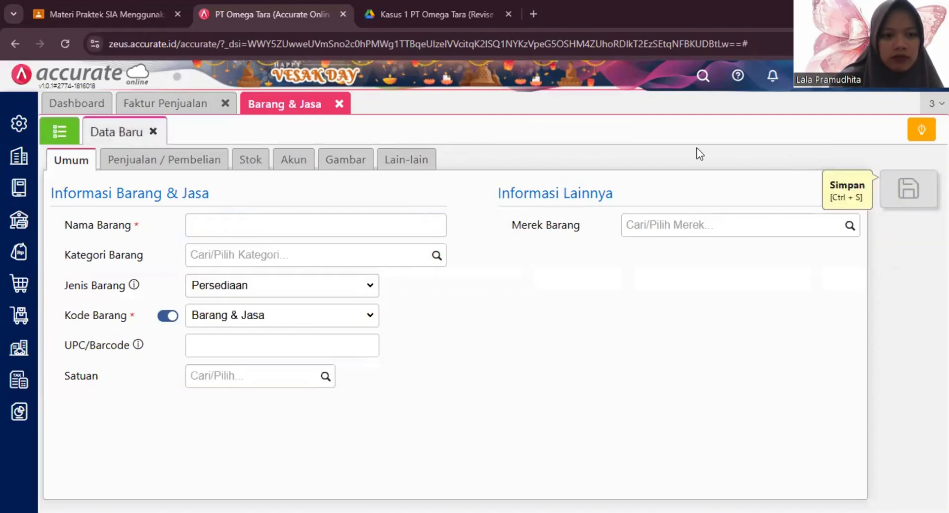
{"action": "left_click", "coordinate": [153, 131]}
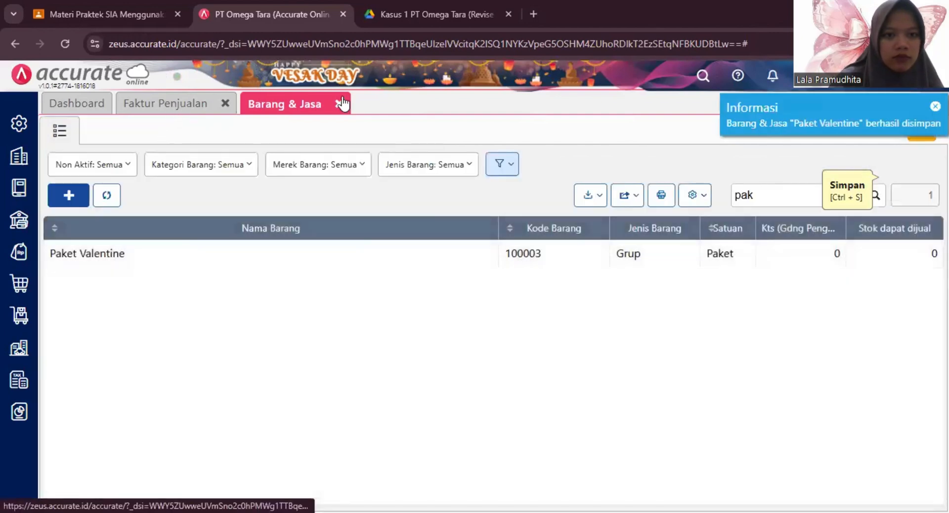
{"action": "left_click", "coordinate": [341, 103]}
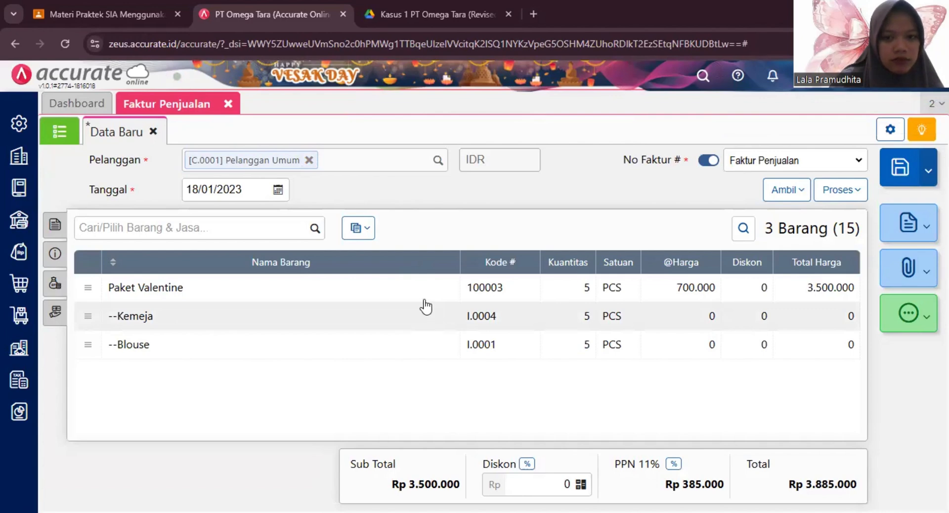
Replace the invoice's Paket Valentine line with a newly added one of 5 Paket
{"action": "left_click", "coordinate": [424, 289]}
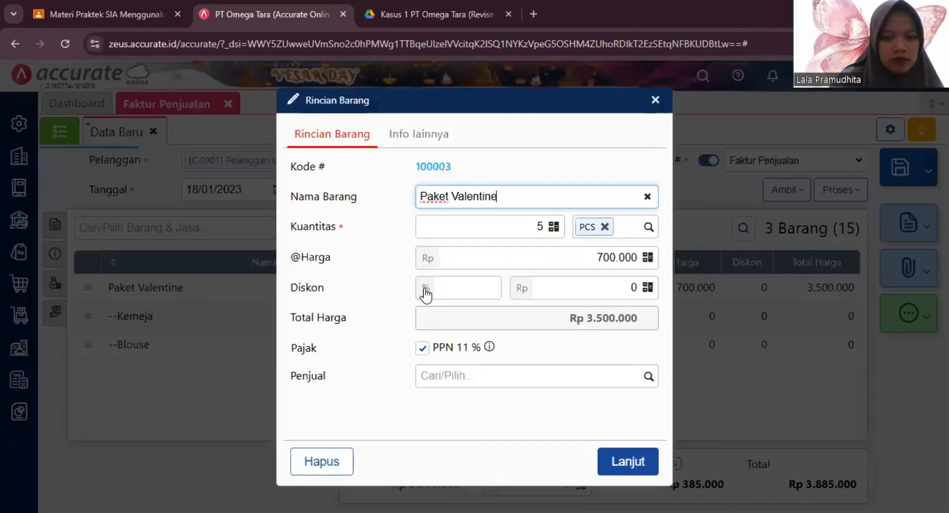
{"action": "left_click", "coordinate": [342, 463]}
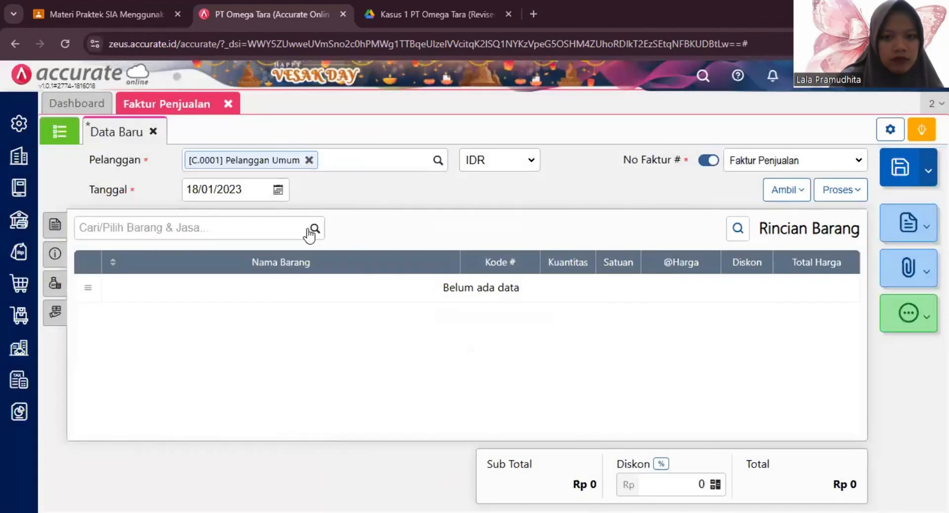
{"action": "left_click", "coordinate": [309, 230]}
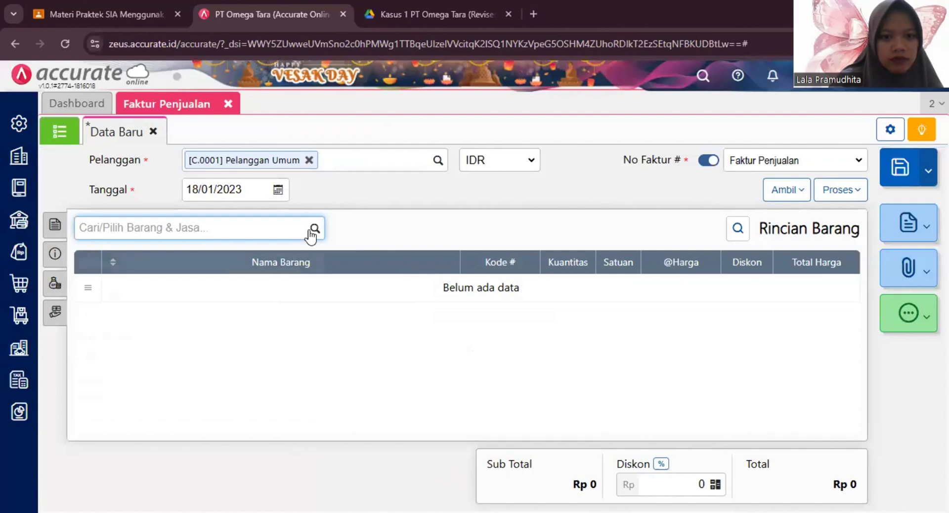
{"action": "scroll", "coordinate": [173, 364], "scroll_direction": "down", "scroll_amount": 5}
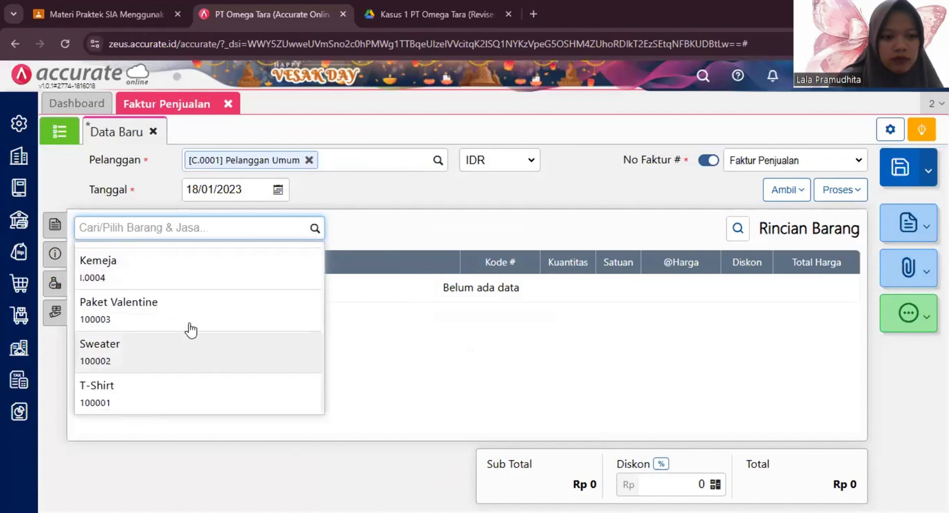
{"action": "left_click", "coordinate": [190, 315]}
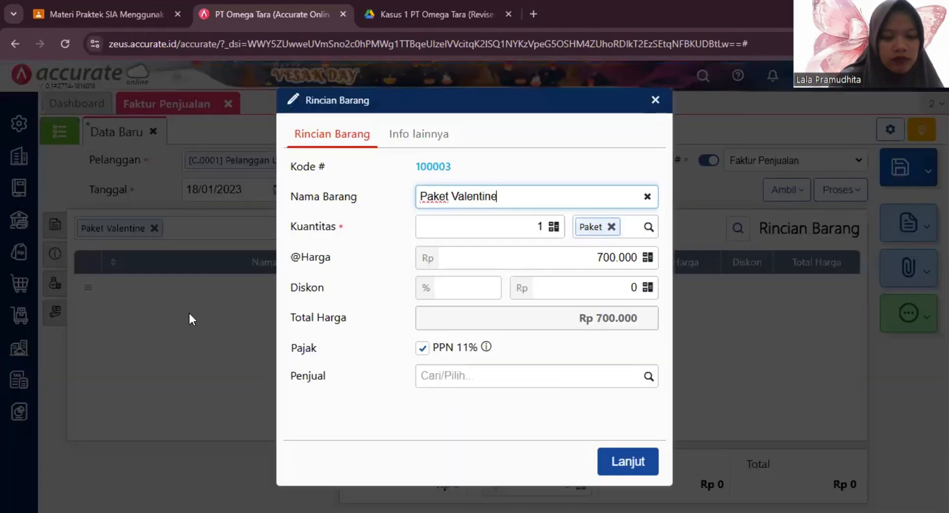
{"action": "left_click", "coordinate": [531, 224]}
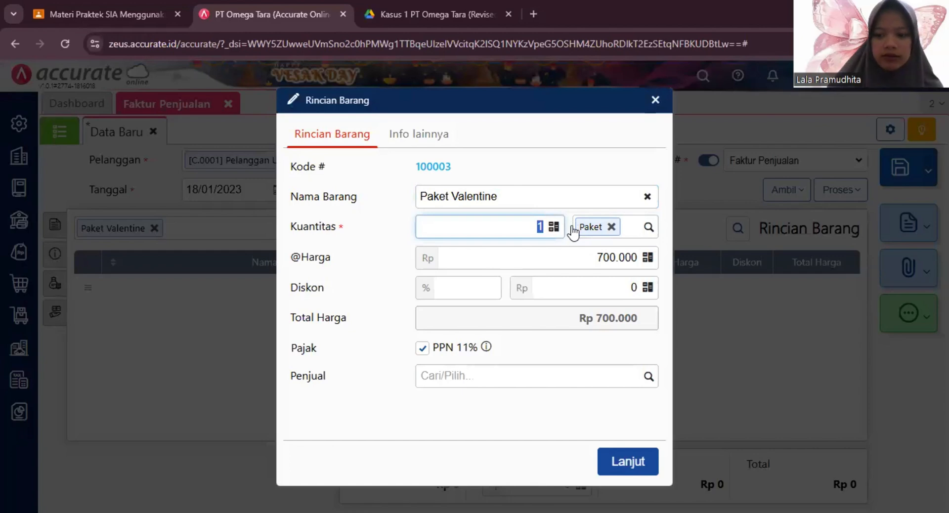
{"action": "type", "text": "5"}
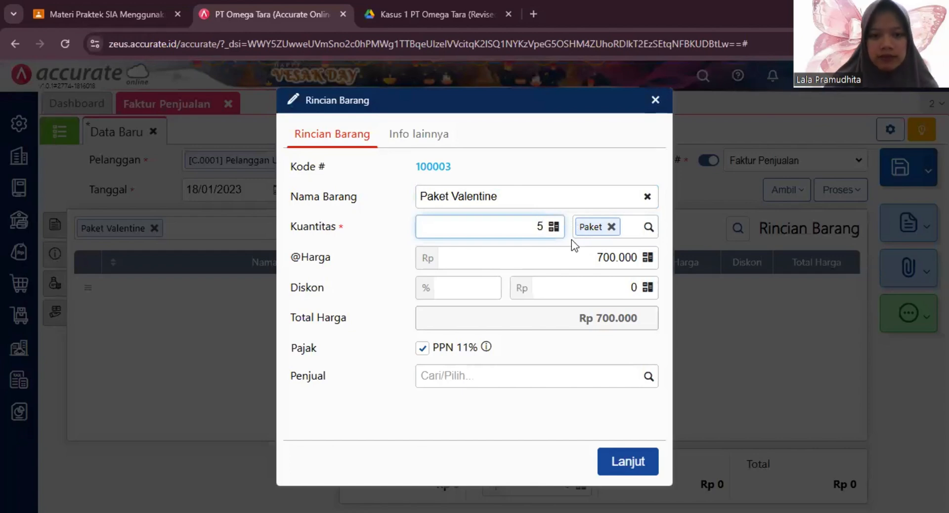
{"action": "left_click", "coordinate": [622, 469]}
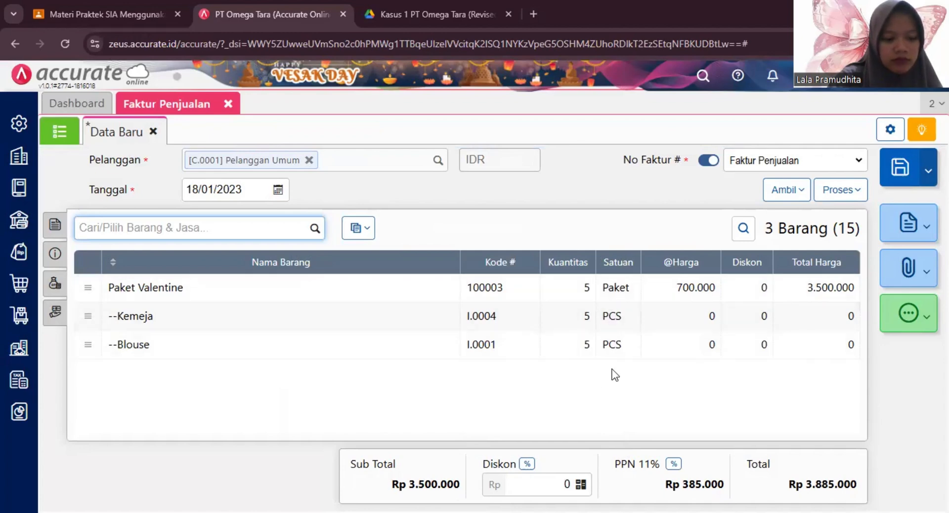
Set the invoice's Tgl Pengiriman to 18/01/2023 in Info Pengiriman and return to the item details
{"action": "left_click", "coordinate": [55, 253]}
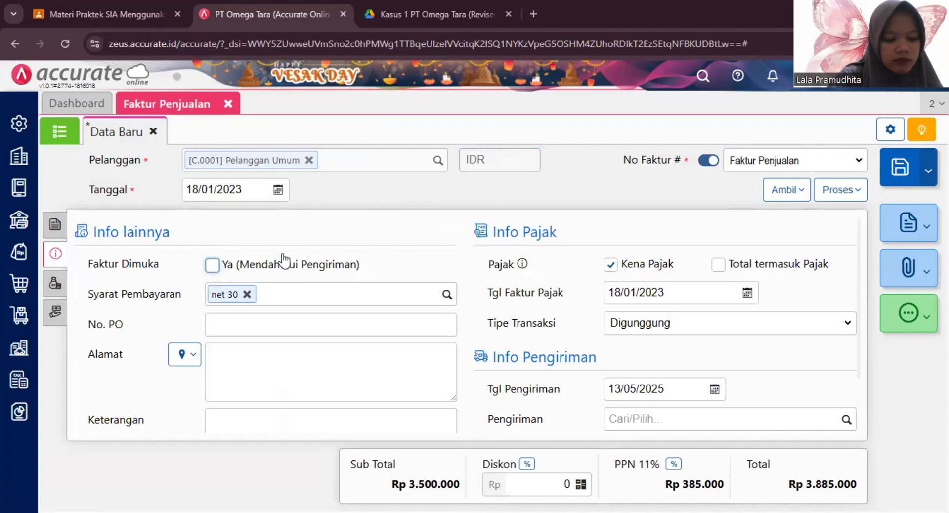
{"action": "left_click", "coordinate": [651, 381]}
{"action": "type", "text": "18012023"}
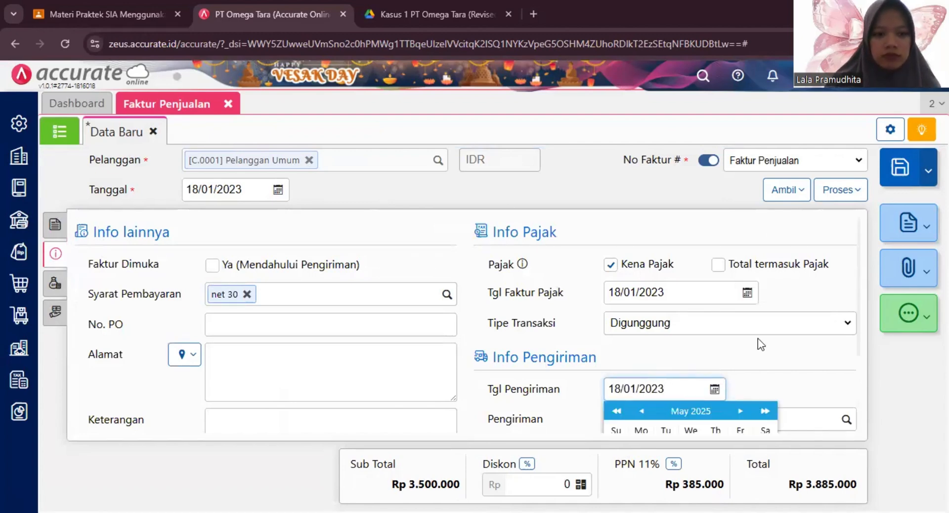
{"action": "left_click", "coordinate": [741, 364]}
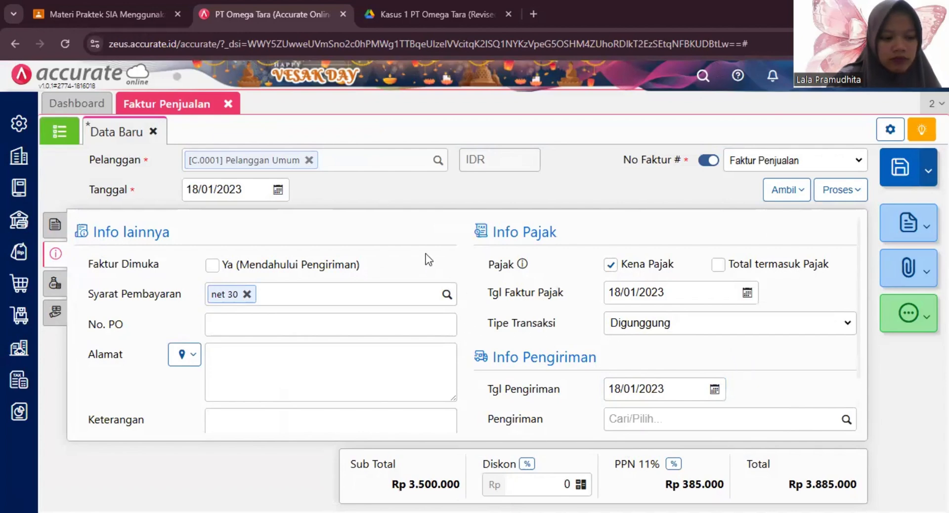
{"action": "left_click", "coordinate": [56, 226]}
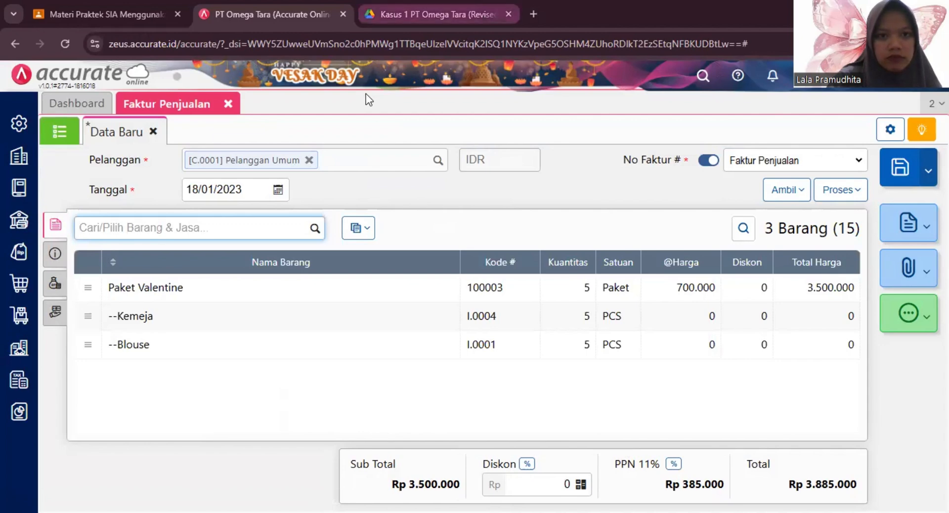
Check the 18 January sale's payment method and warehouse in the case PDF, then return to the sales invoice
{"action": "key", "text": "ctrl+Tab"}
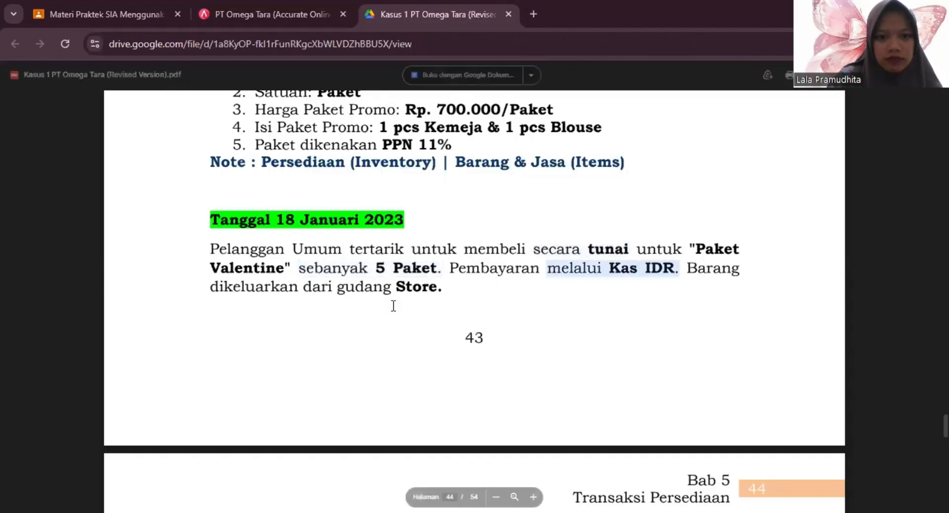
{"action": "scroll", "coordinate": [392, 304], "scroll_direction": "down", "scroll_amount": 1}
{"action": "left_click", "coordinate": [297, 10]}
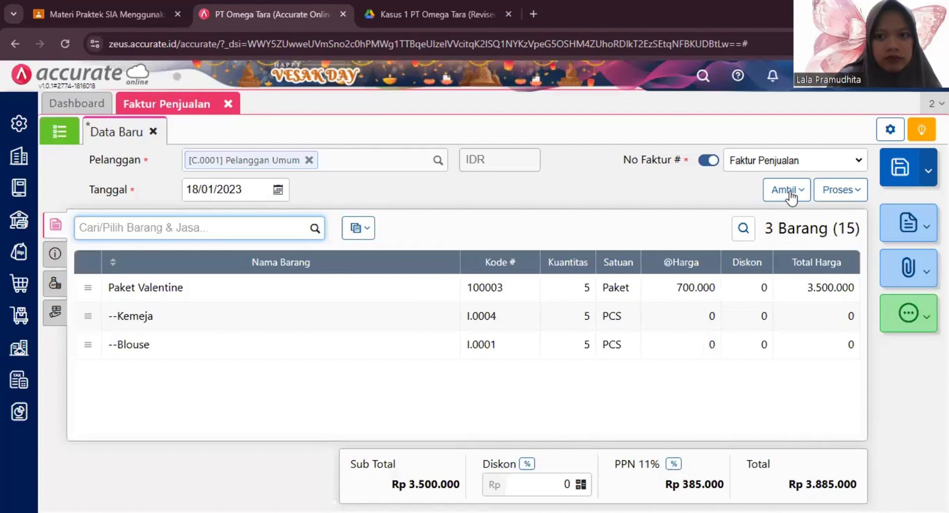
Process the sales invoice into a Penerimaan Penjualan, with Kas IDR as the Bank and Nilai Pembayaran calculated from the invoice
{"action": "left_click", "coordinate": [847, 196]}
{"action": "left_click", "coordinate": [800, 223]}
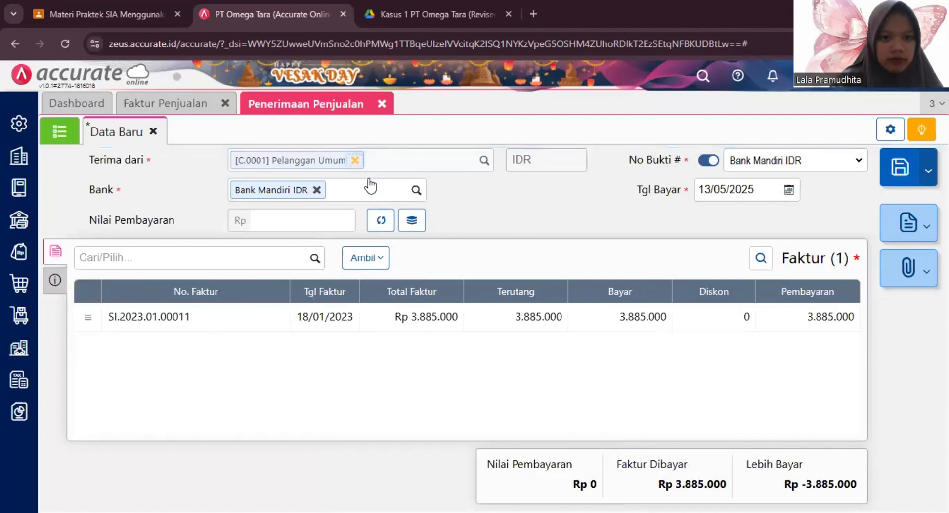
{"action": "left_click", "coordinate": [318, 191]}
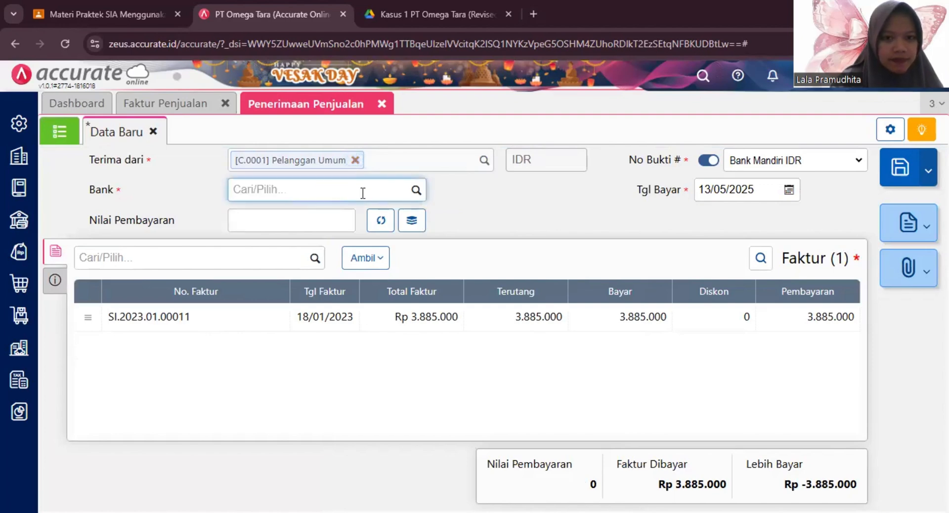
{"action": "left_click", "coordinate": [415, 192]}
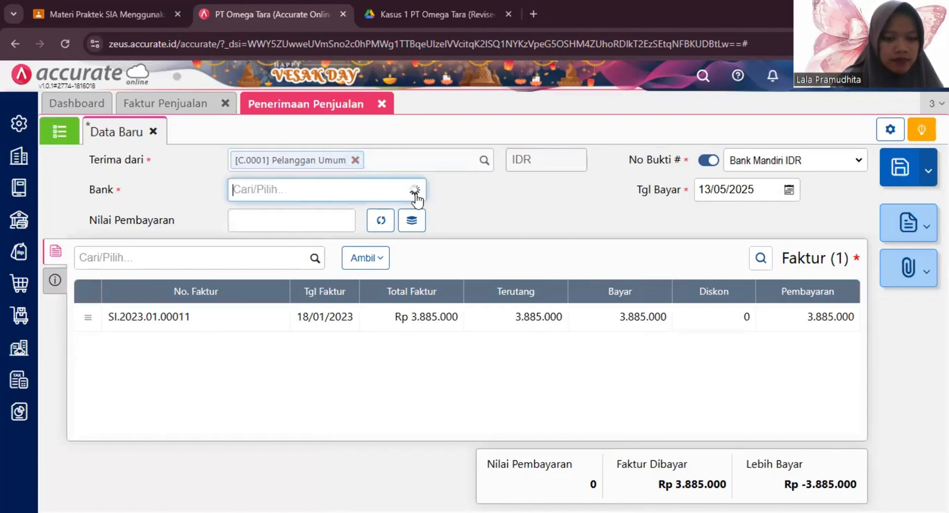
{"action": "left_click", "coordinate": [377, 234]}
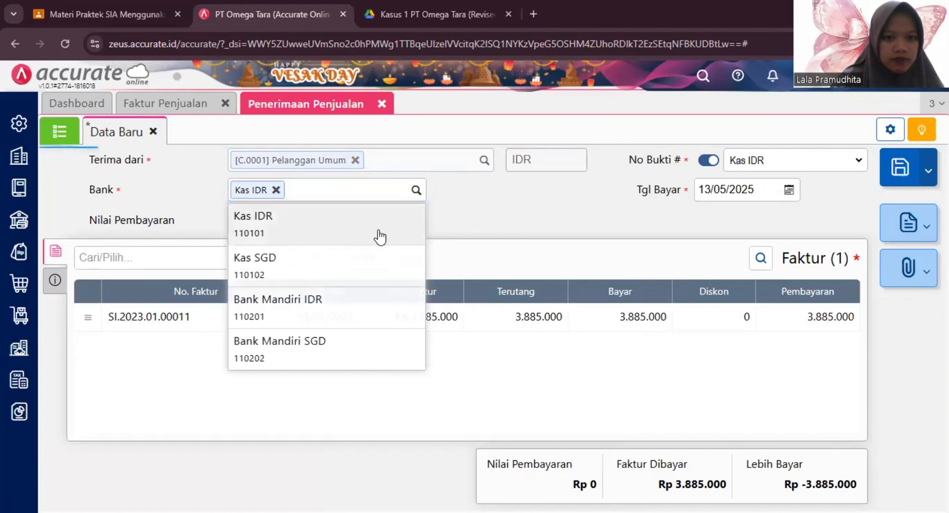
{"action": "left_click", "coordinate": [379, 231]}
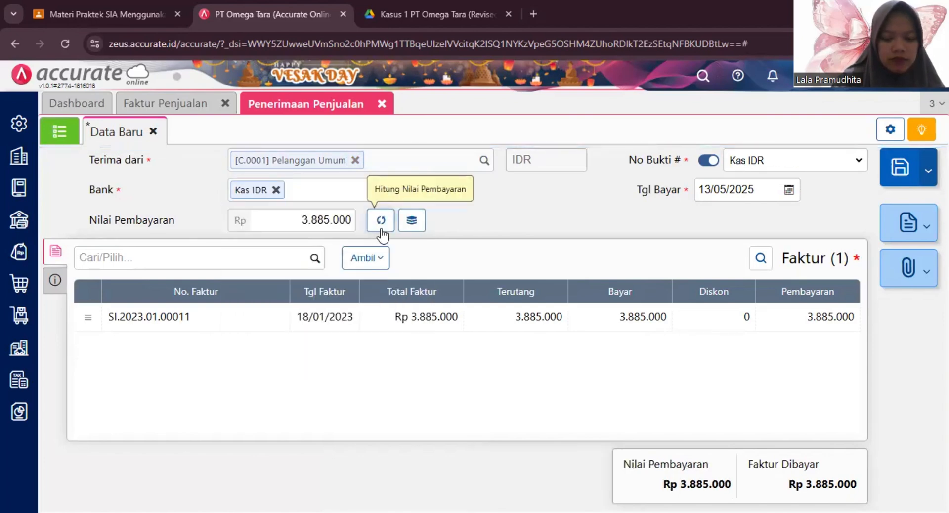
Set the receipt's Tgl Bayar to 18/01/2023 and choose Tunai as Metode Bayar in Info lainnya
{"action": "left_click", "coordinate": [747, 193]}
{"action": "type", "text": "18/01/2023"}
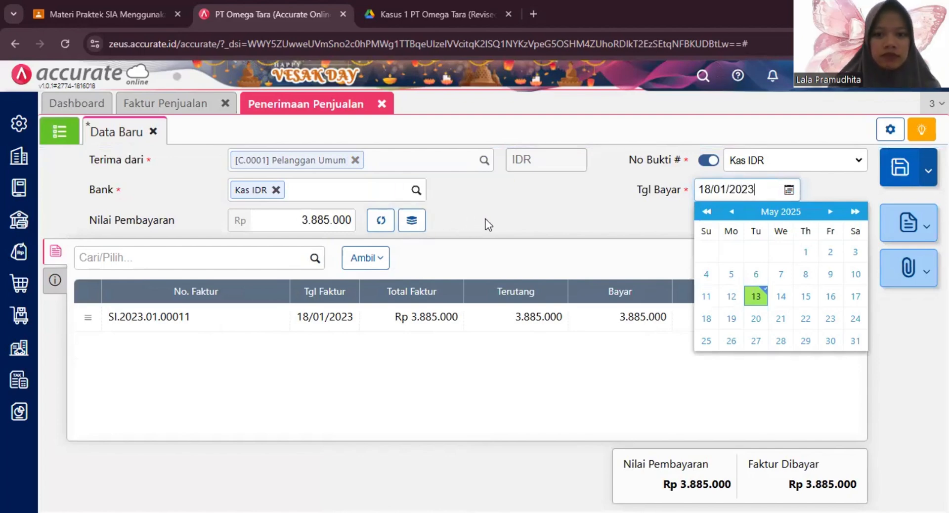
{"action": "left_click", "coordinate": [503, 224]}
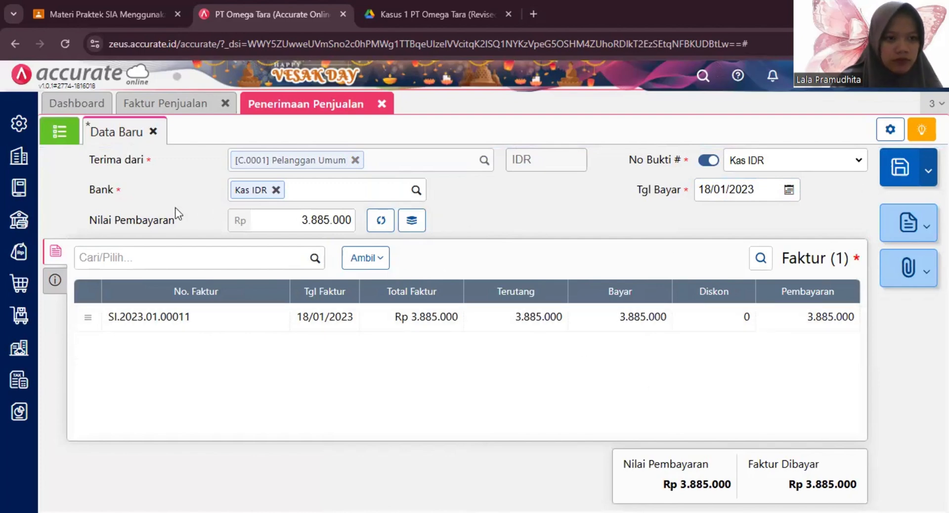
{"action": "left_click", "coordinate": [51, 285]}
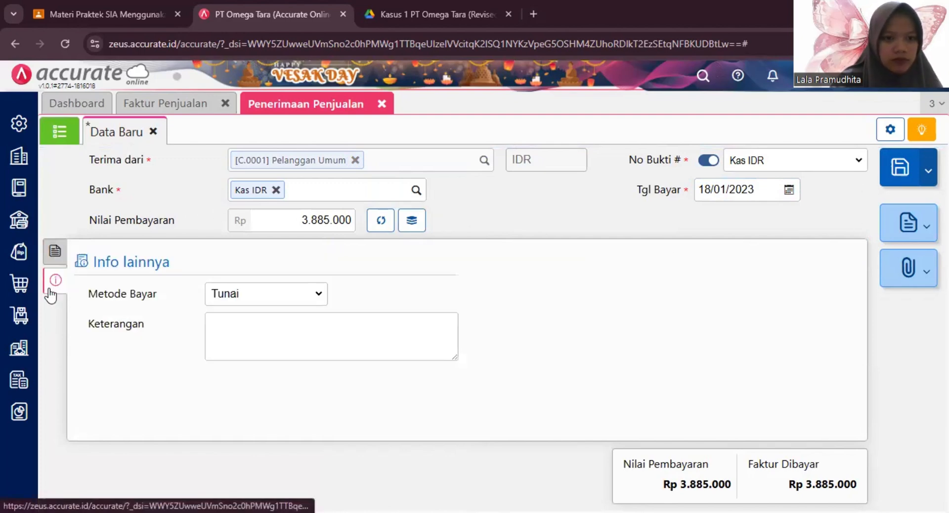
{"action": "left_click", "coordinate": [271, 297]}
{"action": "left_click", "coordinate": [267, 313]}
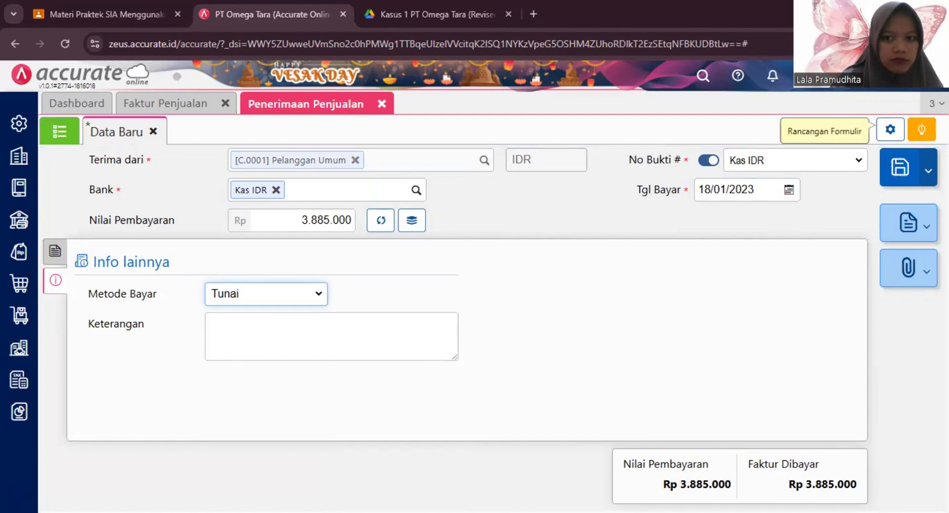
Save the sales receipt and close both Penerimaan Penjualan and Faktur Penjualan
{"action": "left_click", "coordinate": [907, 169]}
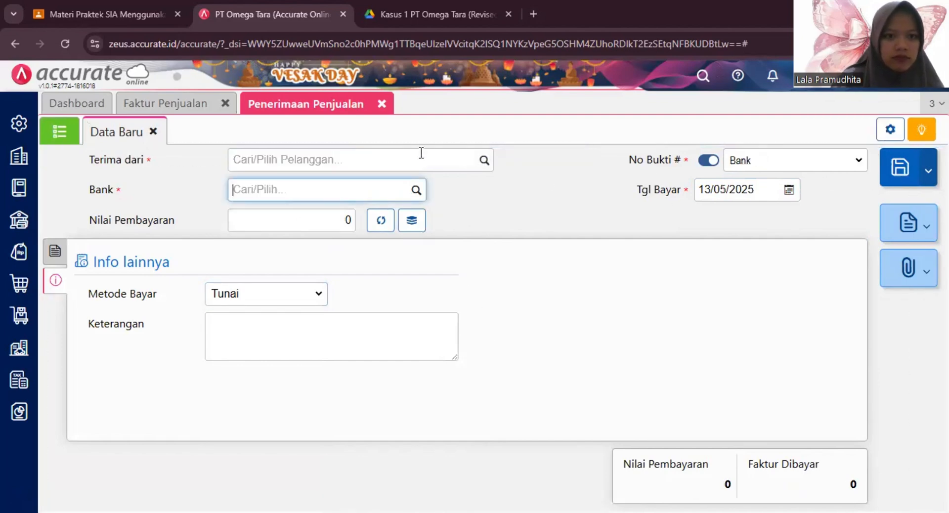
{"action": "left_click", "coordinate": [381, 104]}
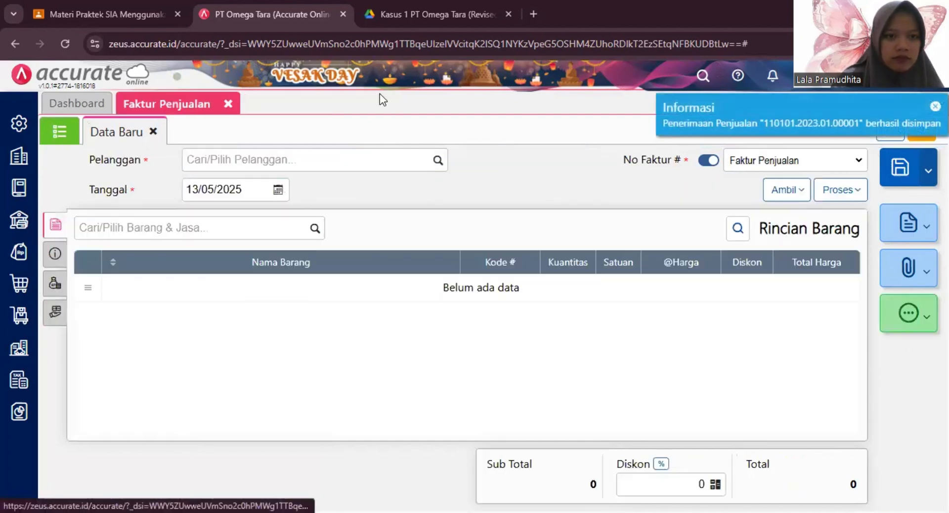
{"action": "left_click", "coordinate": [228, 105]}
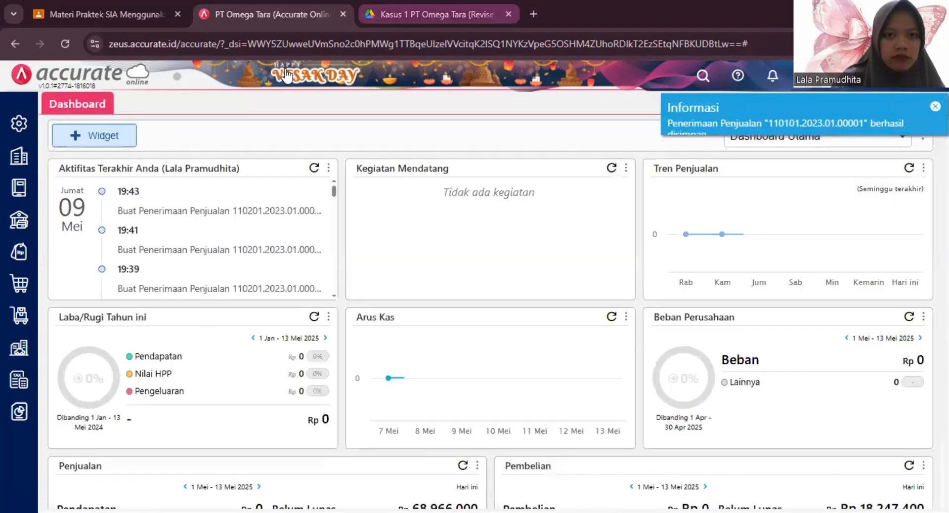
Read the quiz about the remaining Kas IDR balance in the case PDF, then return to Accurate Online
{"action": "left_click", "coordinate": [435, 14]}
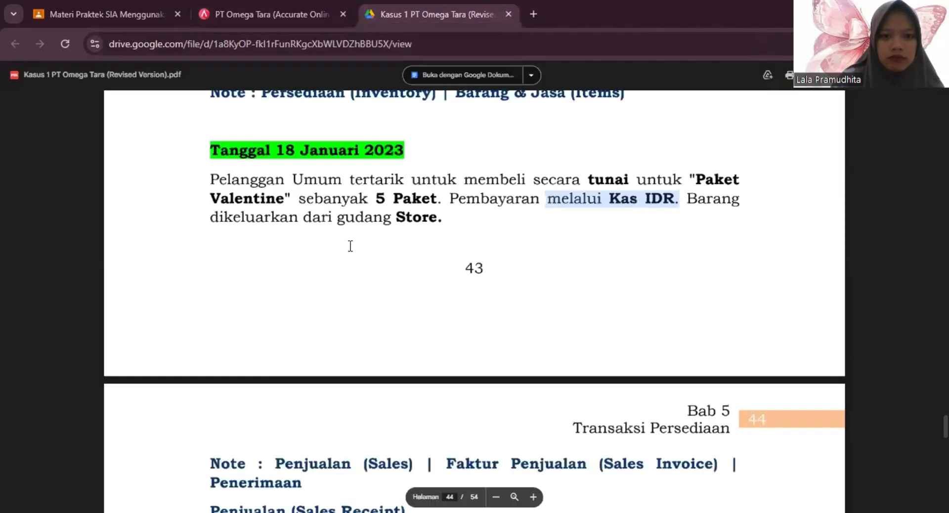
{"action": "scroll", "coordinate": [351, 224], "scroll_direction": "down", "scroll_amount": 4}
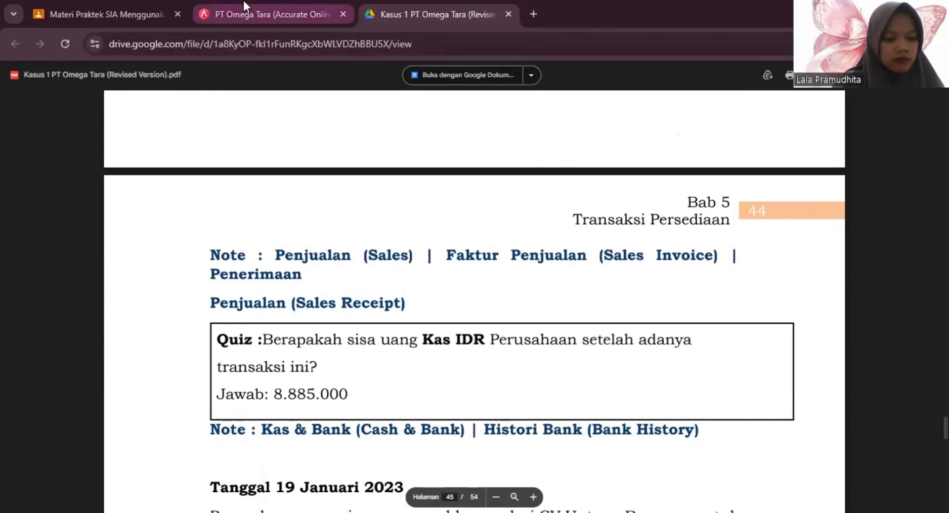
{"action": "left_click", "coordinate": [255, 14]}
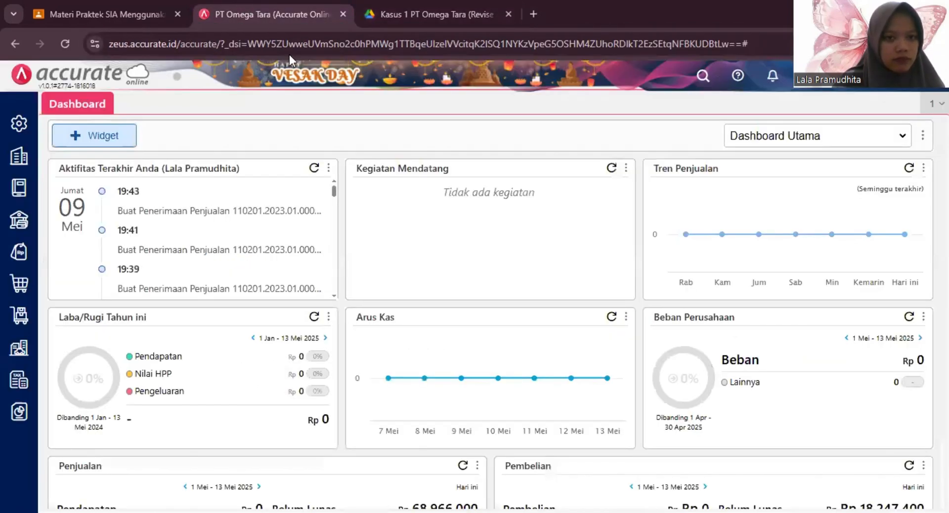
Review the saved 18 January invoice for Pelanggan Umum from the Faktur Penjualan list, then close Faktur Penjualan
{"action": "left_click", "coordinate": [26, 246]}
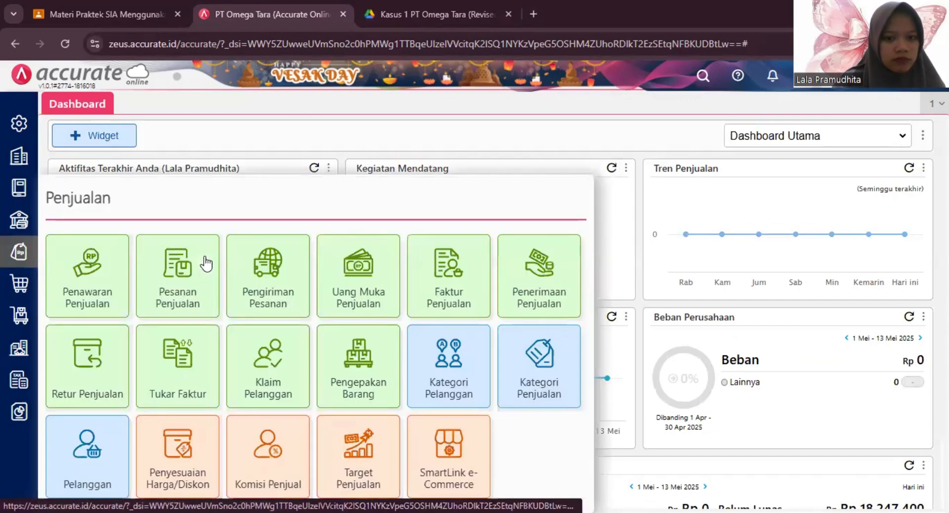
{"action": "left_click", "coordinate": [456, 284]}
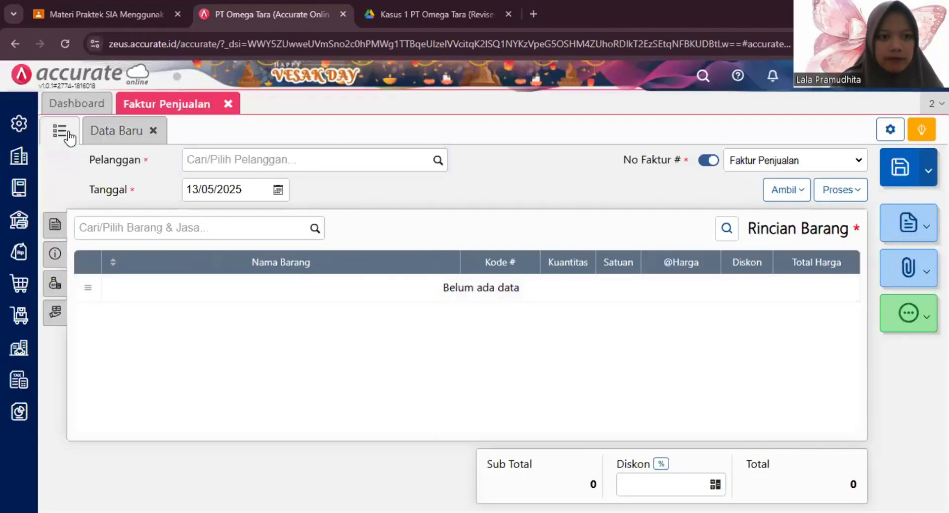
{"action": "left_click", "coordinate": [61, 132]}
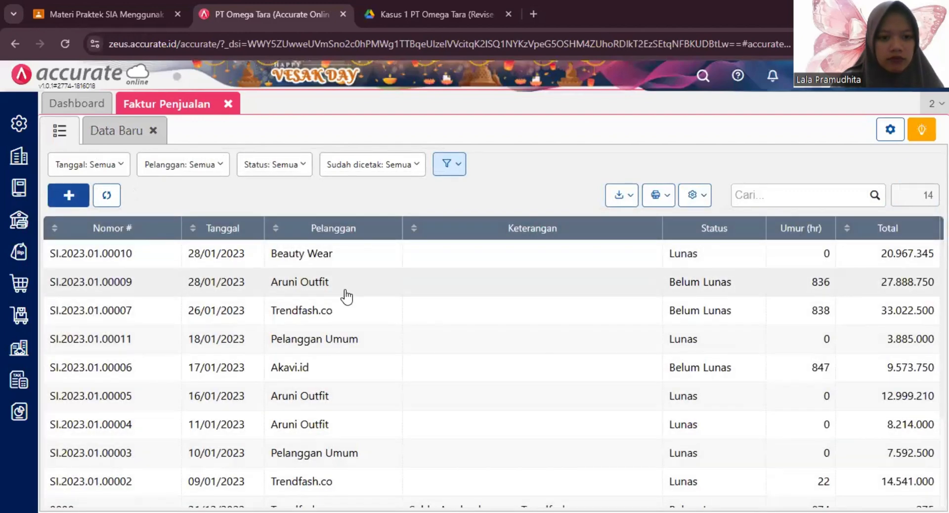
{"action": "scroll", "coordinate": [296, 337], "scroll_direction": "down", "scroll_amount": 2}
{"action": "left_click", "coordinate": [232, 270]}
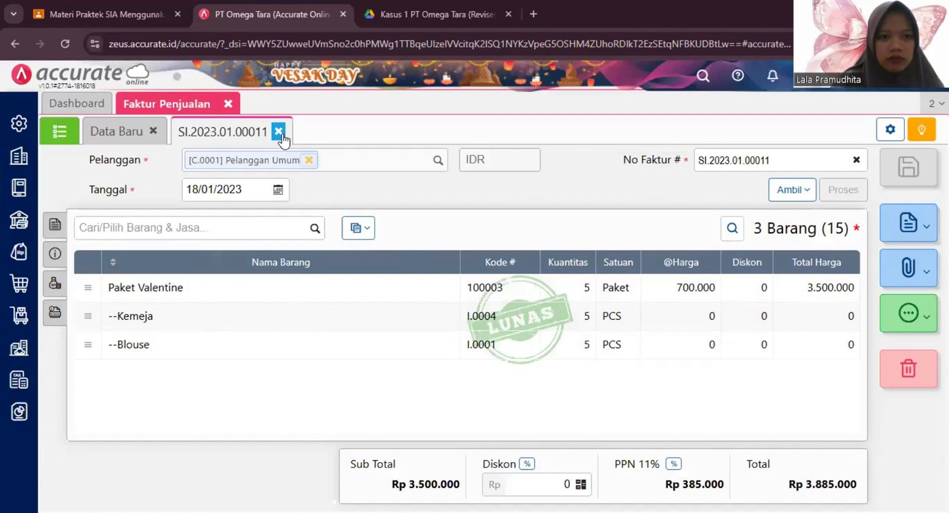
{"action": "left_click", "coordinate": [228, 104]}
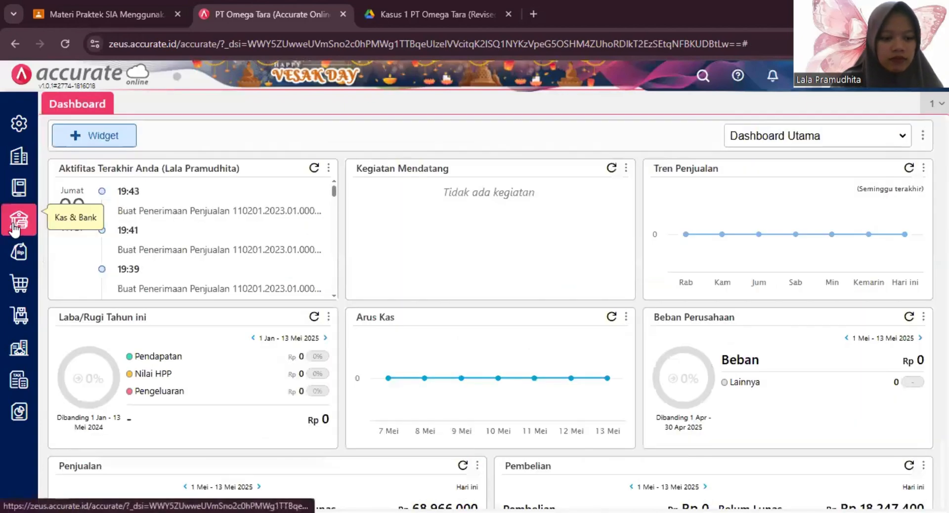
Display the Histori Bank of Kas IDR for the period 01/01/2023 to 18/01/2023
{"action": "left_click", "coordinate": [14, 226]}
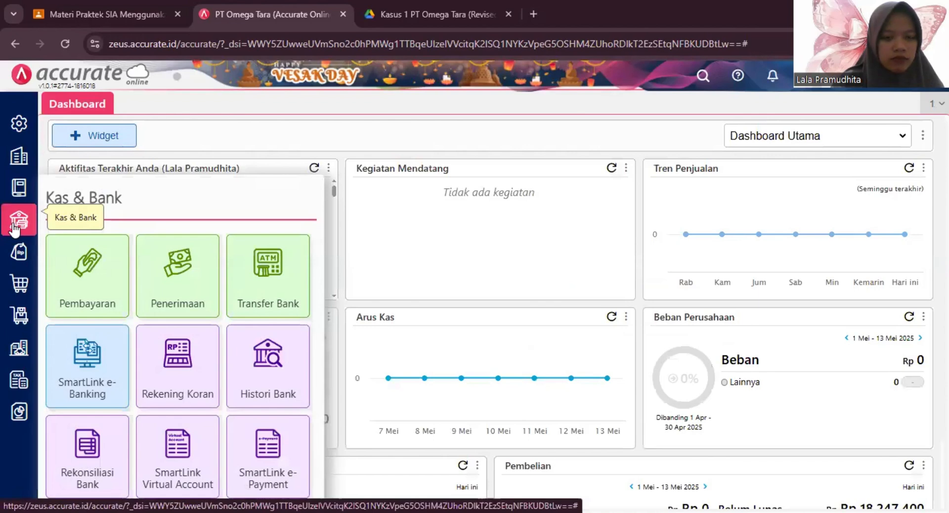
{"action": "left_click", "coordinate": [266, 390]}
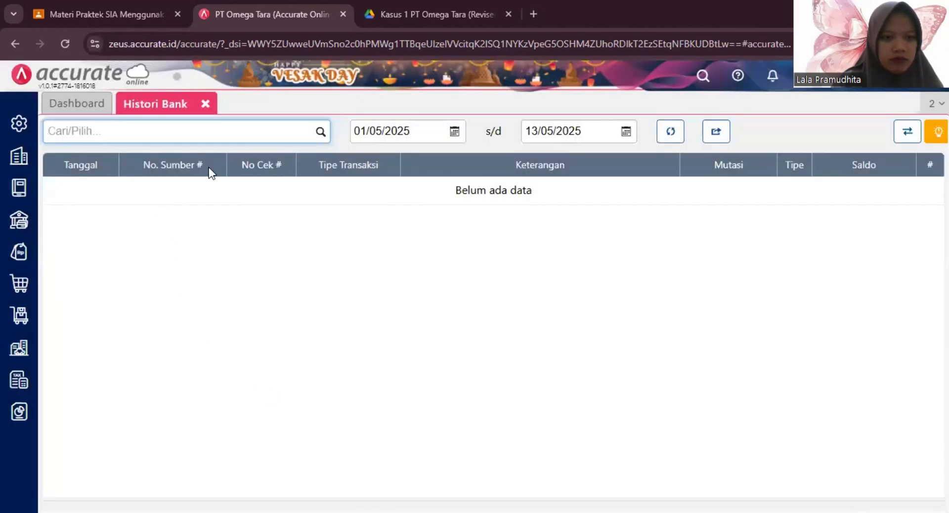
{"action": "left_click", "coordinate": [320, 132]}
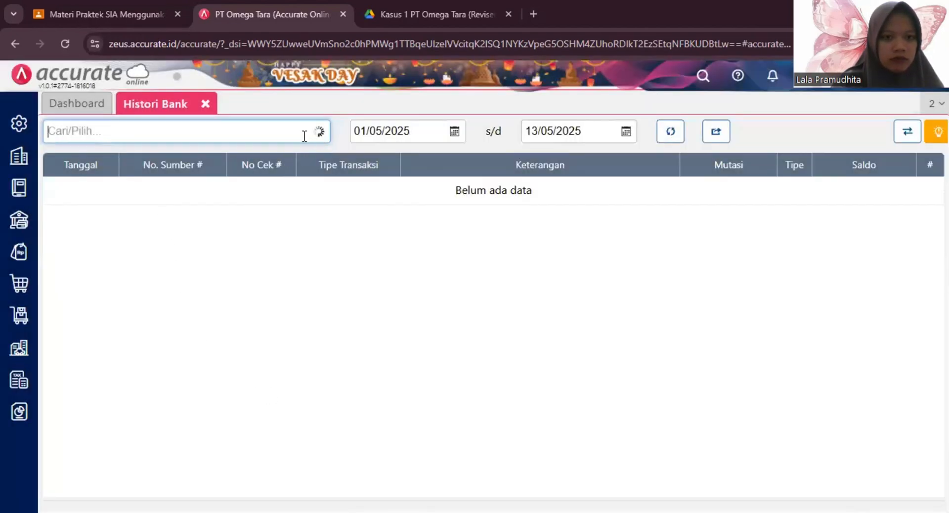
{"action": "left_click", "coordinate": [215, 171]}
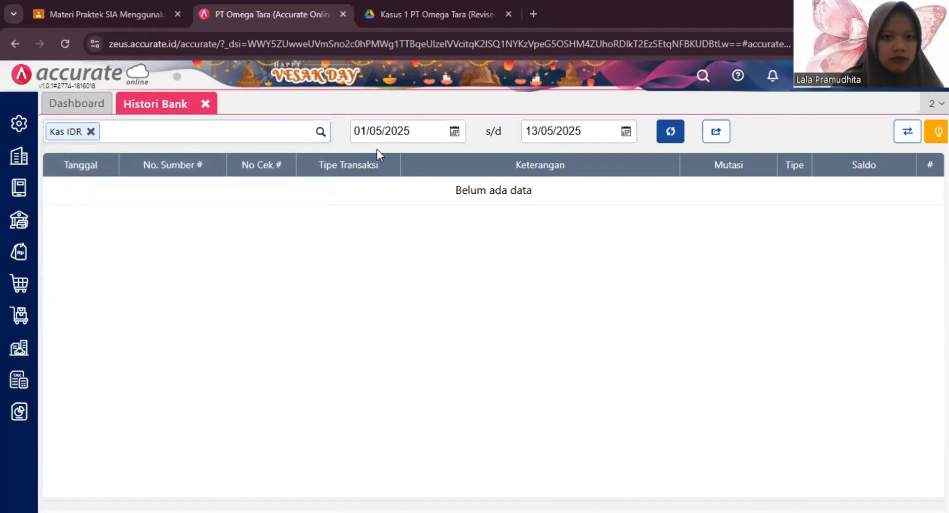
{"action": "left_click", "coordinate": [435, 131]}
{"action": "type", "text": "01/01/2023"}
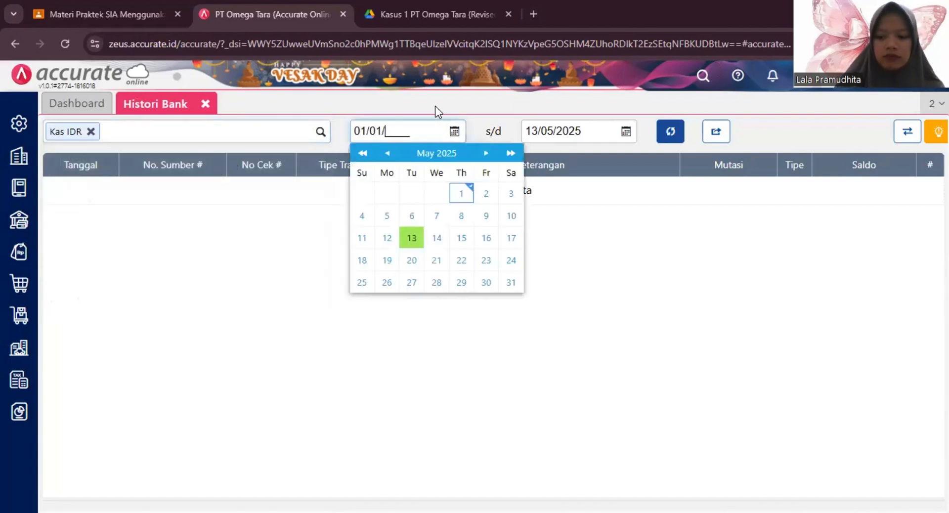
{"action": "left_click", "coordinate": [564, 131]}
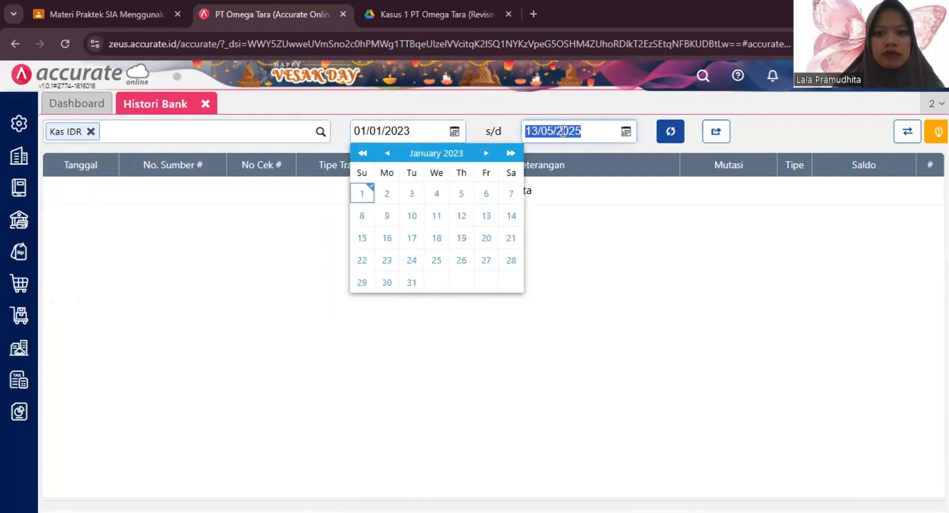
{"action": "type", "text": "18/01/2023"}
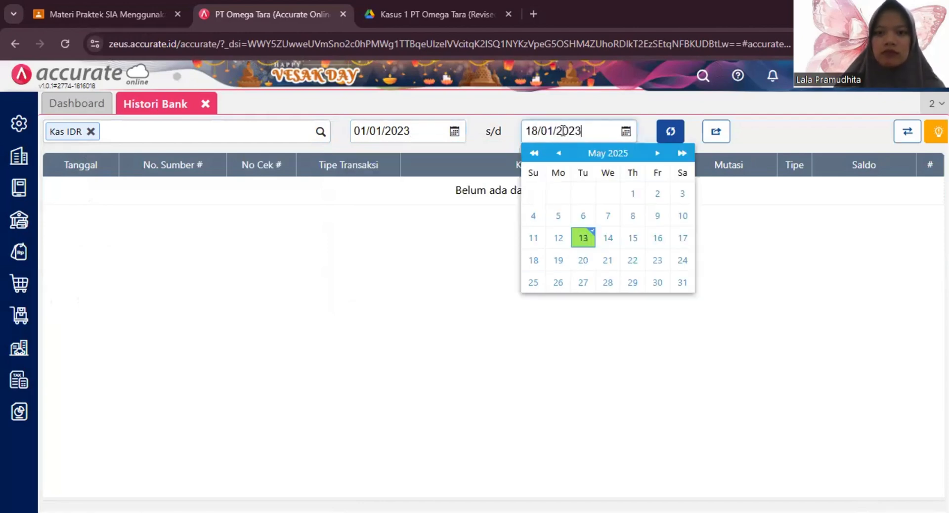
{"action": "left_click", "coordinate": [669, 132]}
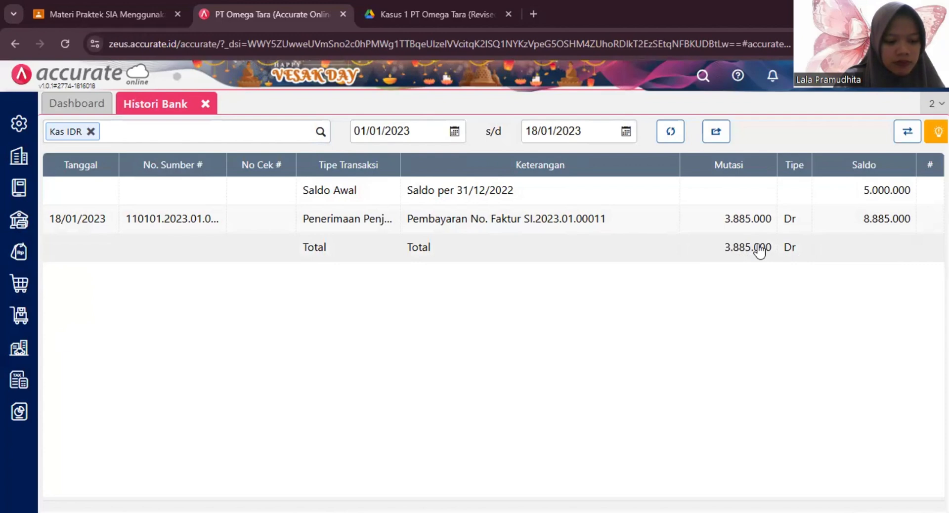
Compare the Kas IDR balance with the quiz answer in the case PDF, then close Histori Bank
{"action": "key", "text": "ctrl+Tab"}
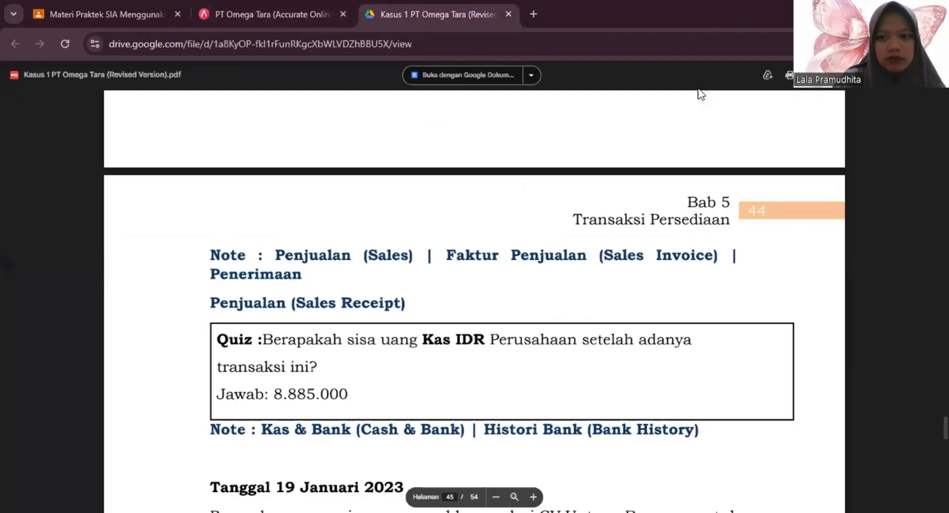
{"action": "left_click", "coordinate": [225, 4]}
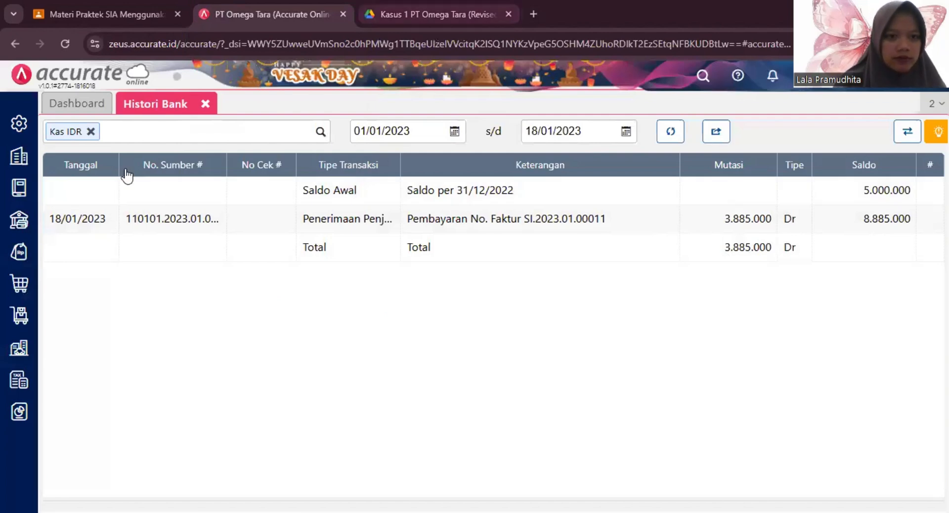
{"action": "left_click", "coordinate": [206, 104]}
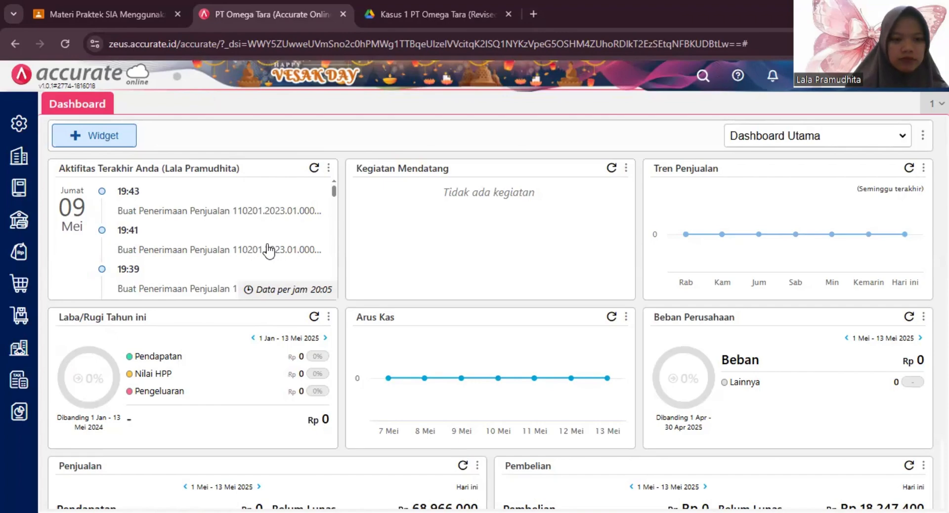
Read the 19 January 2023 Flat Shoes special order and its job costing details in the case PDF
{"action": "left_click", "coordinate": [437, 14]}
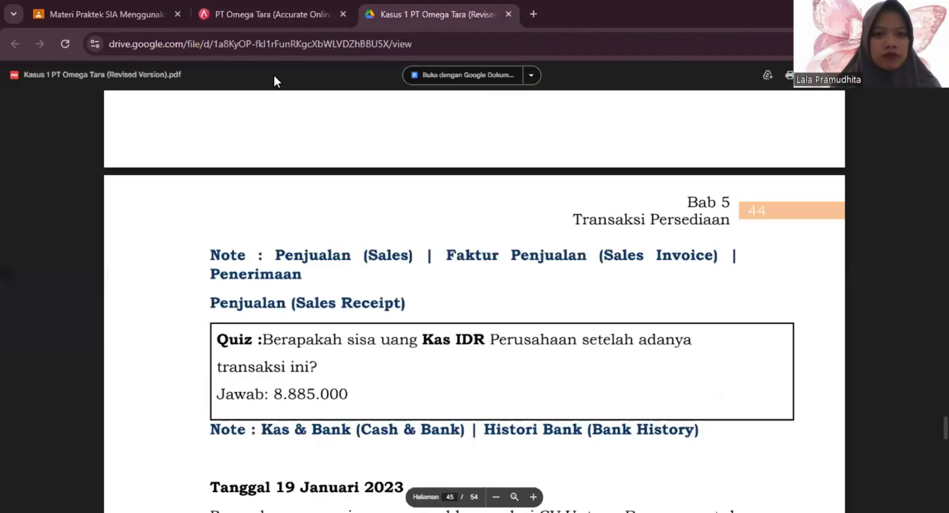
{"action": "scroll", "coordinate": [438, 440], "scroll_direction": "down", "scroll_amount": 4}
{"action": "scroll", "coordinate": [439, 440], "scroll_direction": "down", "scroll_amount": 3}
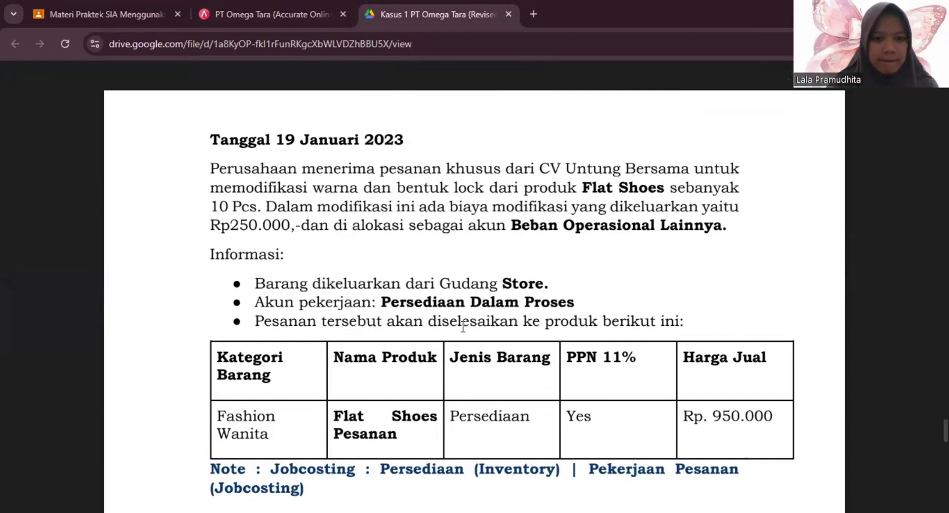
{"action": "scroll", "coordinate": [404, 352], "scroll_direction": "down", "scroll_amount": 1}
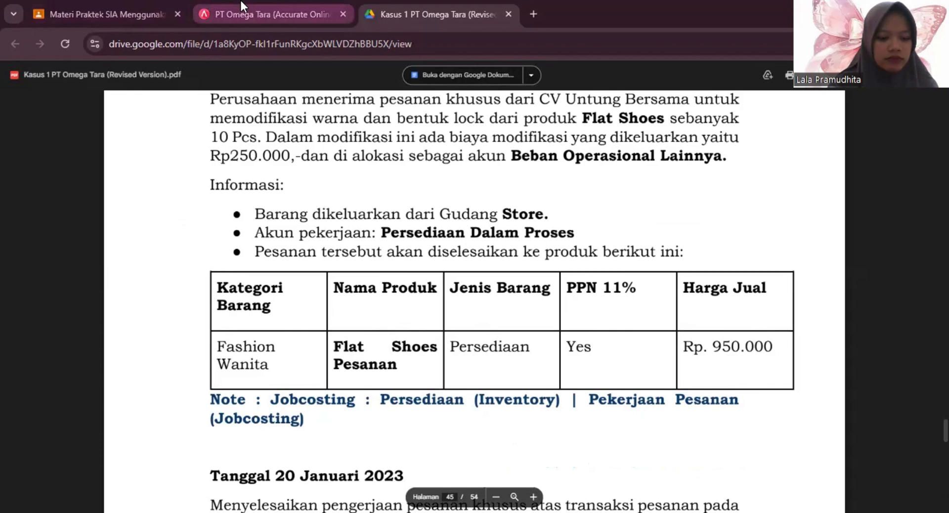
{"action": "mouse_move", "coordinate": [241, 6]}
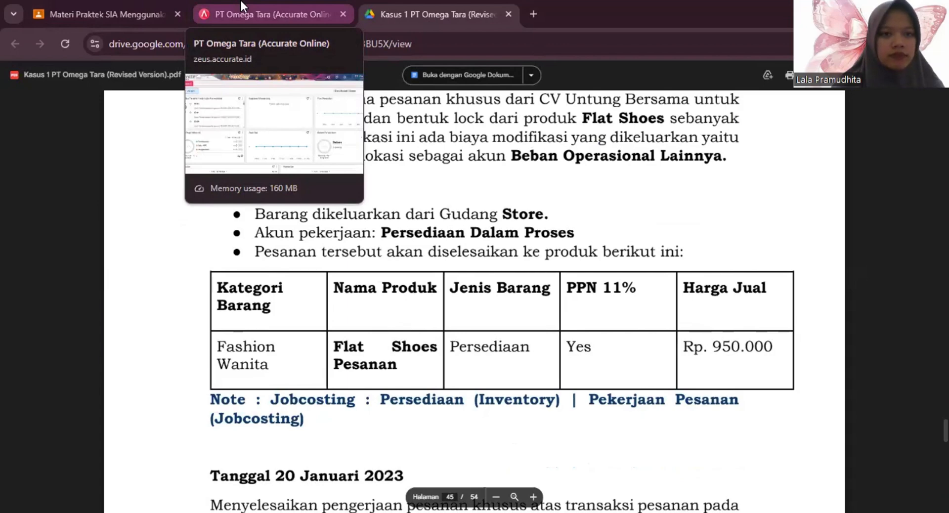
Switch to Accurate Online and start a new Pekerjaan Pesanan dated 19/01/2023
{"action": "left_click", "coordinate": [241, 1]}
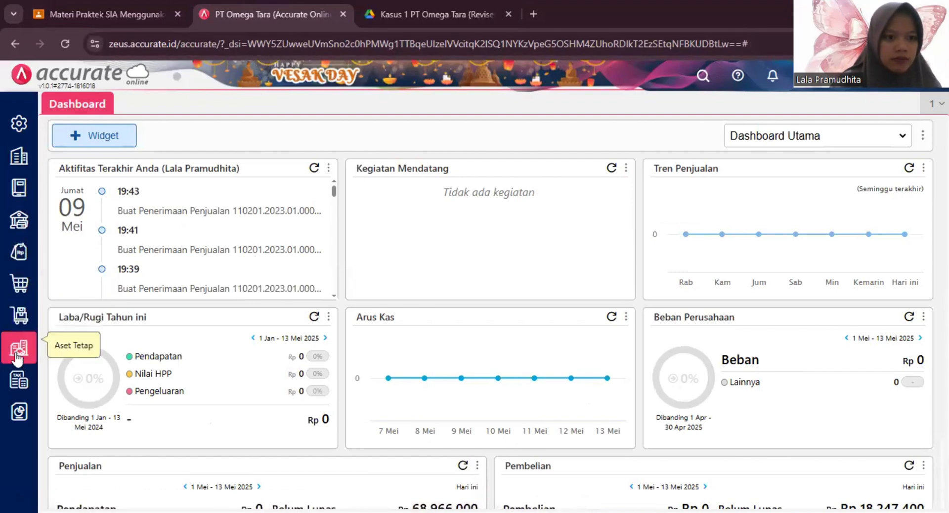
{"action": "left_click", "coordinate": [21, 317]}
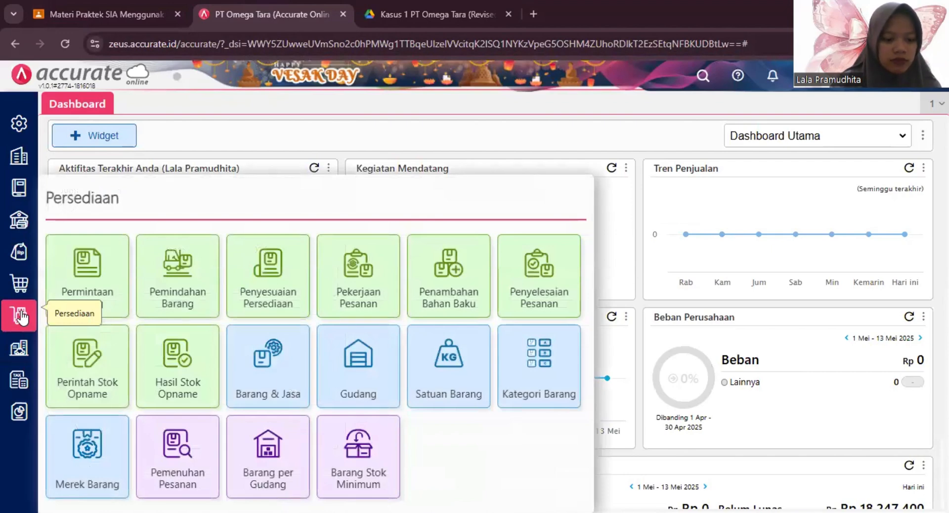
{"action": "left_click", "coordinate": [335, 286]}
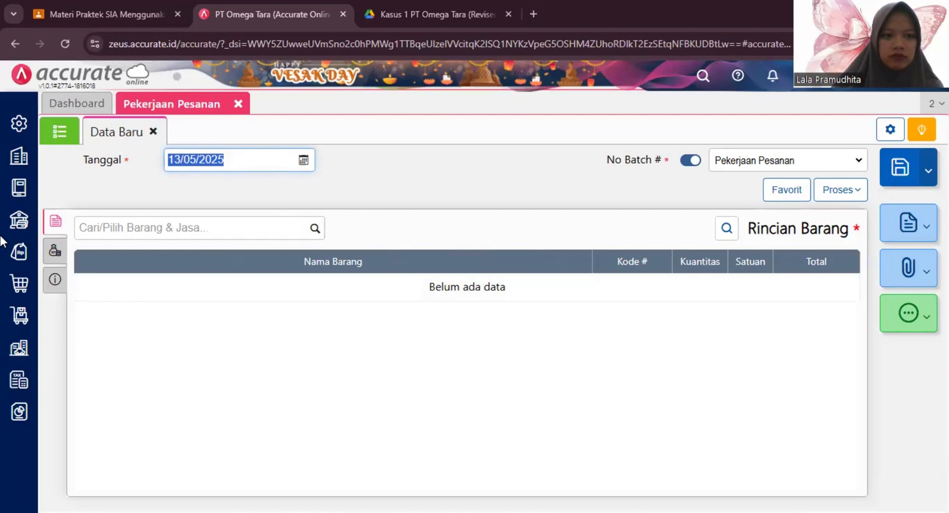
{"action": "type", "text": "19012023"}
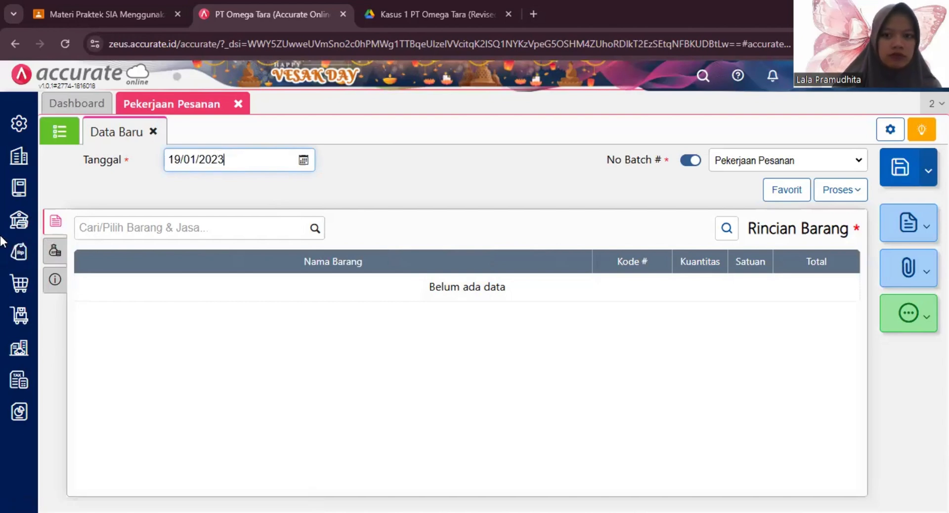
{"action": "left_click", "coordinate": [389, 171]}
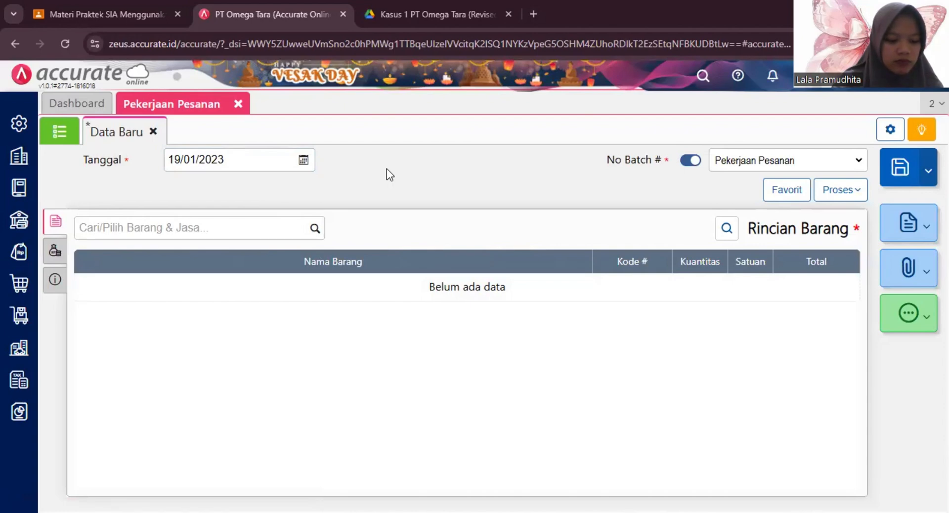
Choose Flat Shoes as the item for the job order, with a quantity of 10 PCS
{"action": "left_click", "coordinate": [314, 231]}
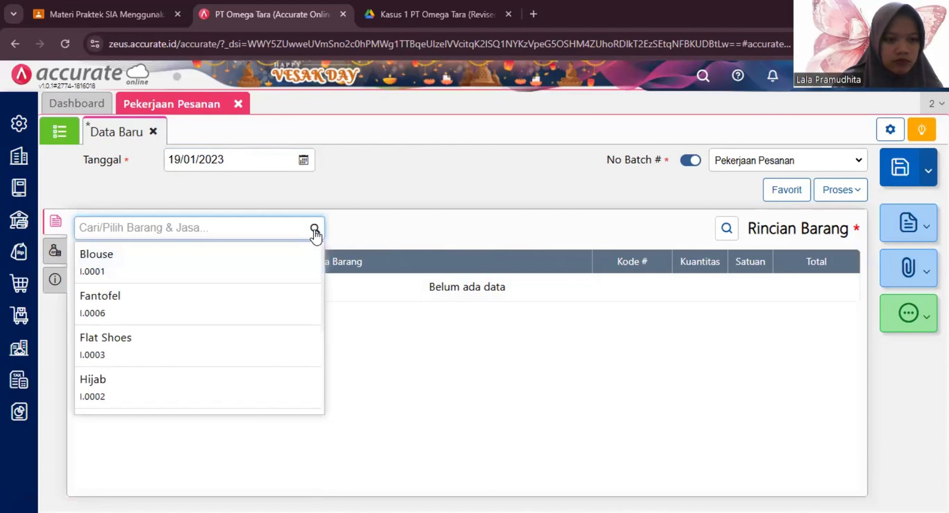
{"action": "left_click", "coordinate": [215, 342]}
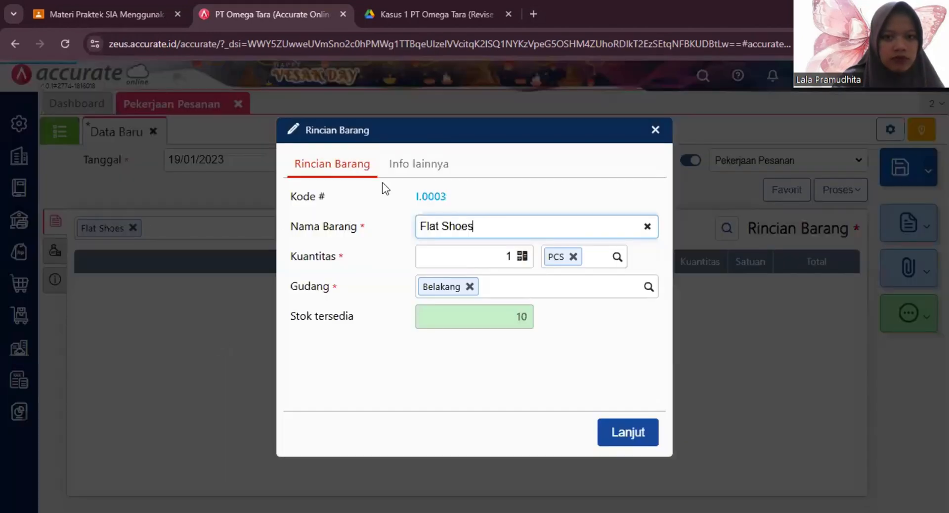
{"action": "left_click", "coordinate": [486, 258]}
{"action": "type", "text": "10"}
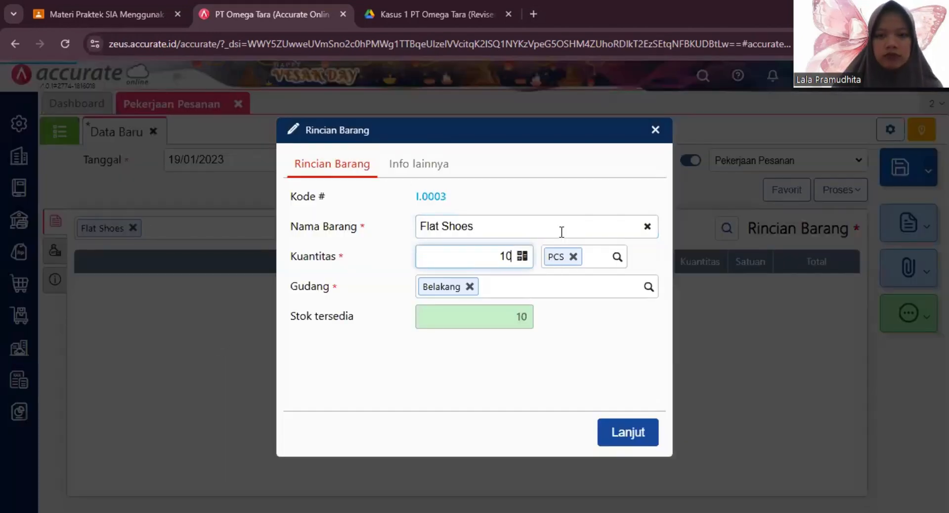
Check the Flat Shoes quantity against the case PDF, then set the item's Gudang to Store and add it to the order
{"action": "left_click", "coordinate": [436, 15]}
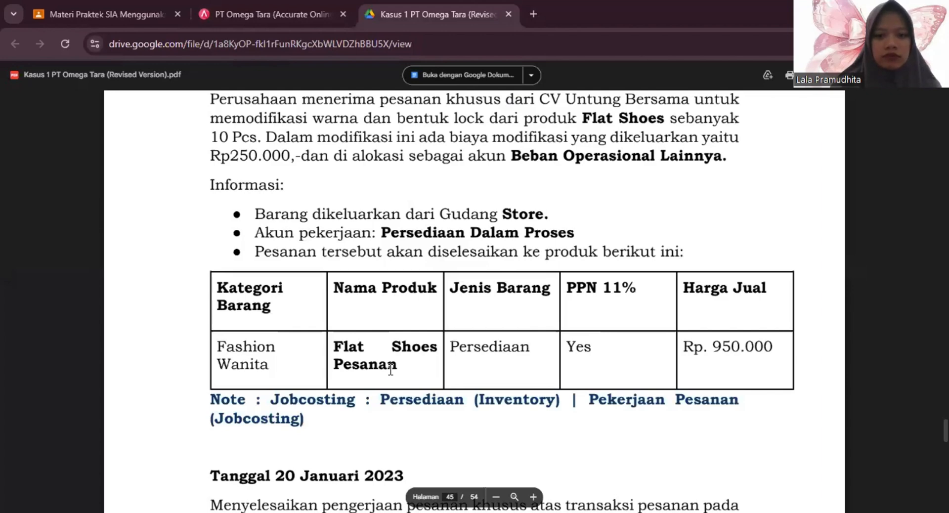
{"action": "scroll", "coordinate": [385, 221], "scroll_direction": "up", "scroll_amount": 3}
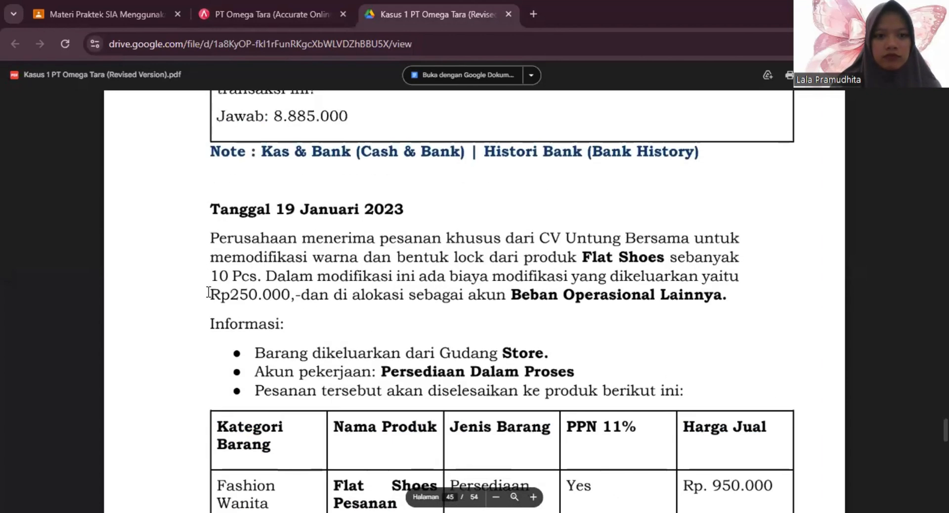
{"action": "left_click_drag", "start_coordinate": [211, 277], "coordinate": [252, 277]}
{"action": "left_click", "coordinate": [226, 2]}
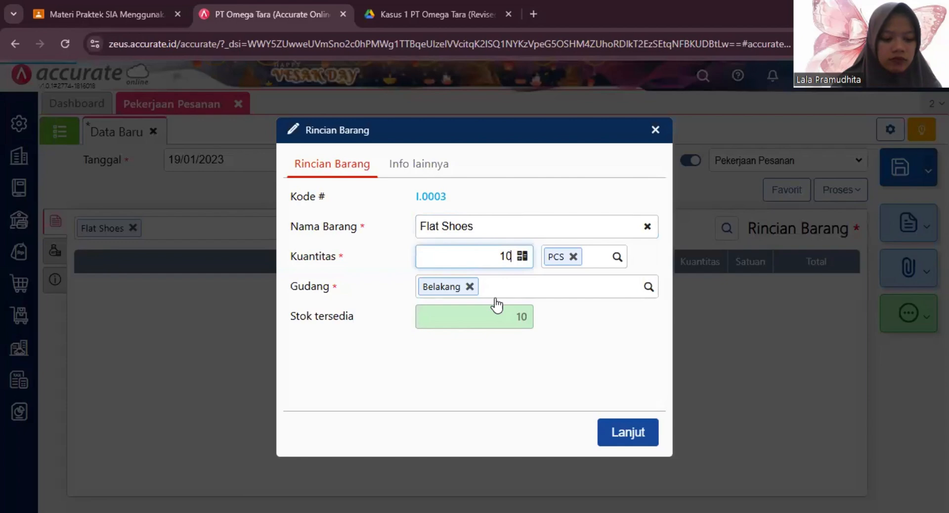
{"action": "left_click", "coordinate": [470, 286]}
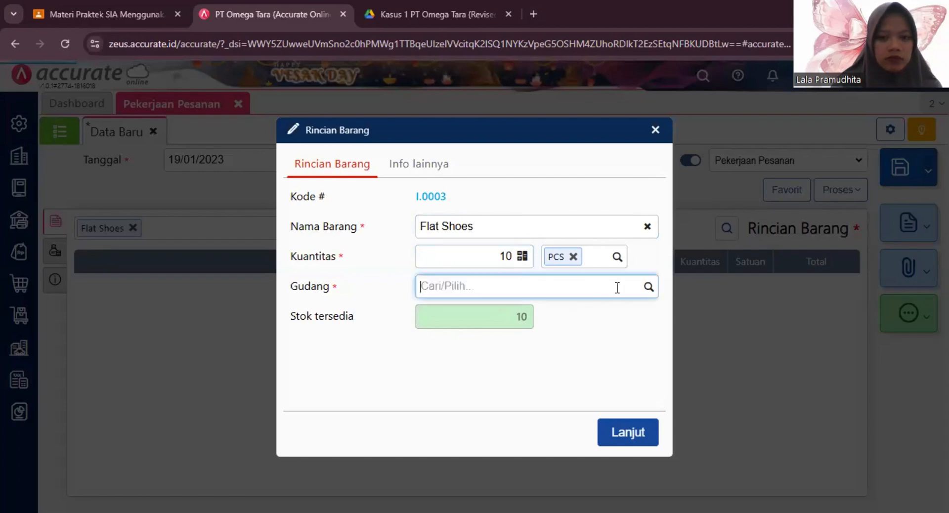
{"action": "left_click", "coordinate": [648, 286]}
{"action": "left_click", "coordinate": [477, 341]}
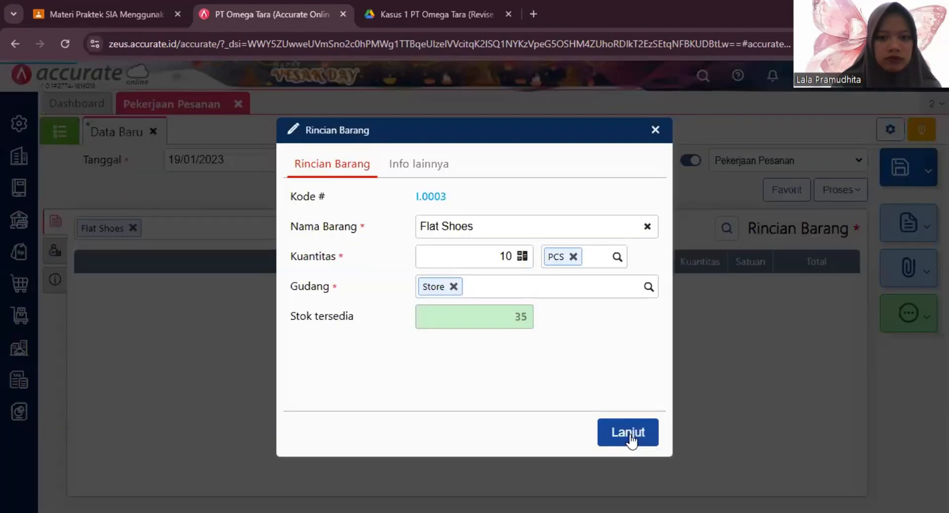
{"action": "left_click", "coordinate": [627, 432]}
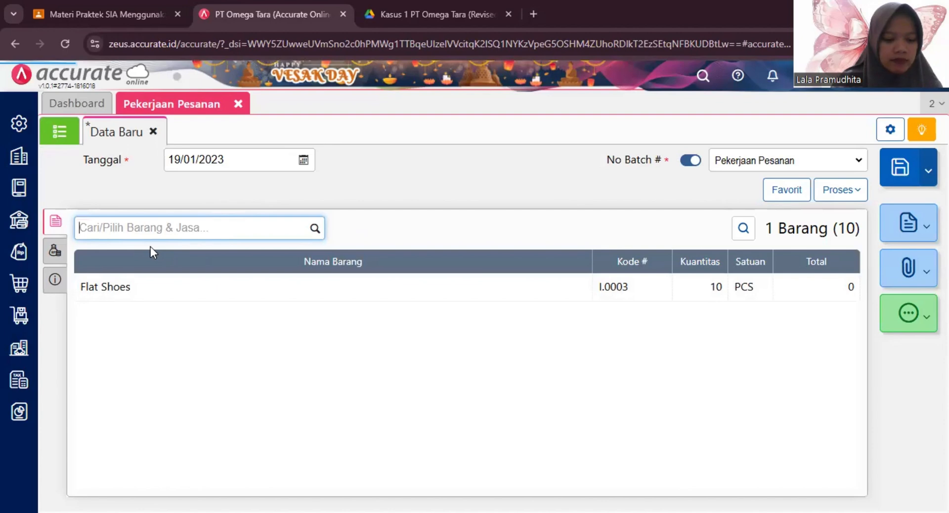
Find the Beban Operasional Lainnya account and choose it as a Biaya Lainnya entry of the job order
{"action": "left_click", "coordinate": [55, 251]}
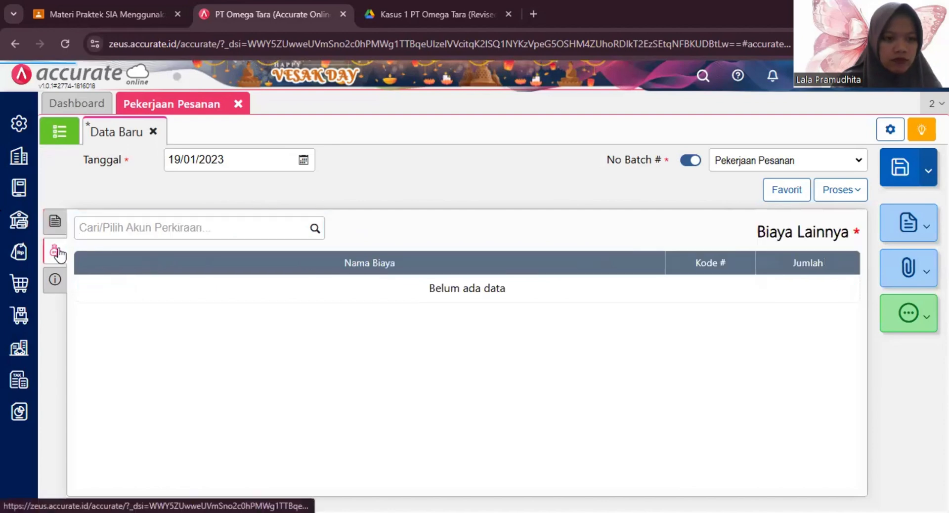
{"action": "left_click", "coordinate": [316, 228]}
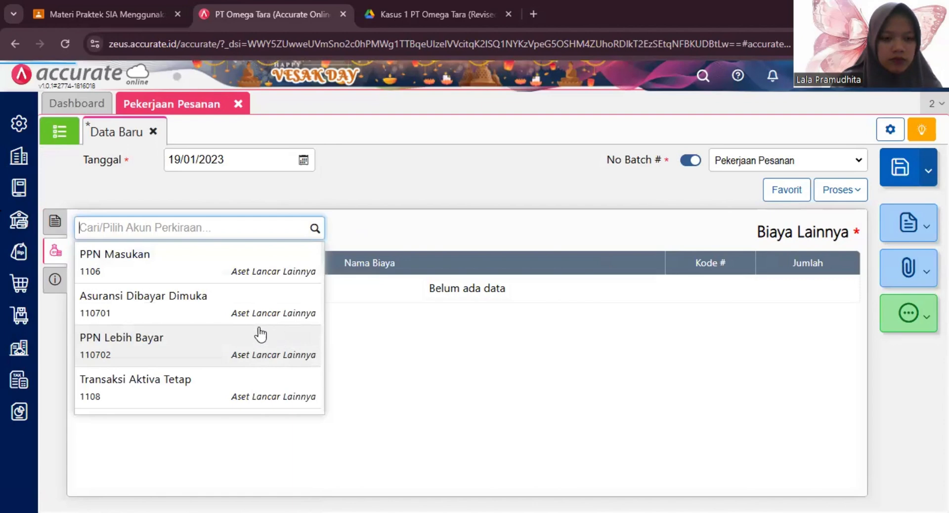
{"action": "scroll", "coordinate": [258, 337], "scroll_direction": "down", "scroll_amount": 1}
{"action": "scroll", "coordinate": [259, 338], "scroll_direction": "down", "scroll_amount": 2}
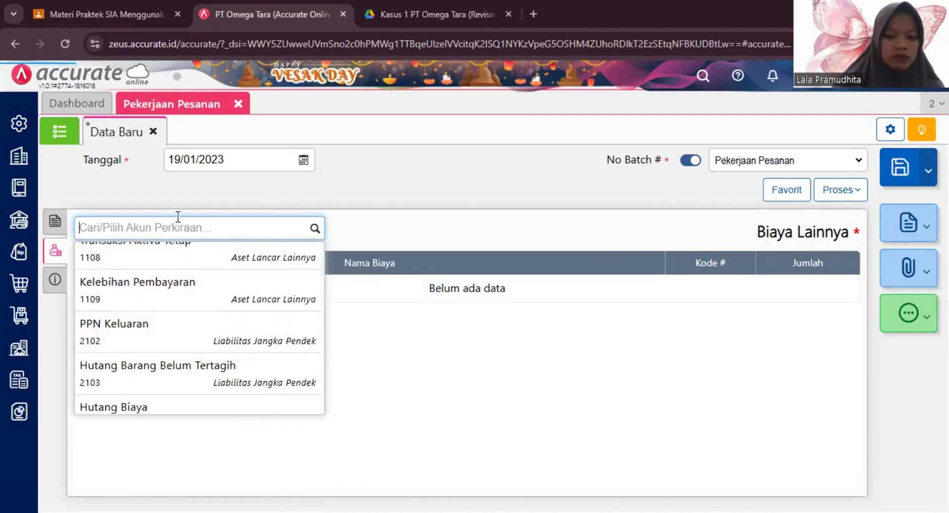
{"action": "type", "text": "oper"}
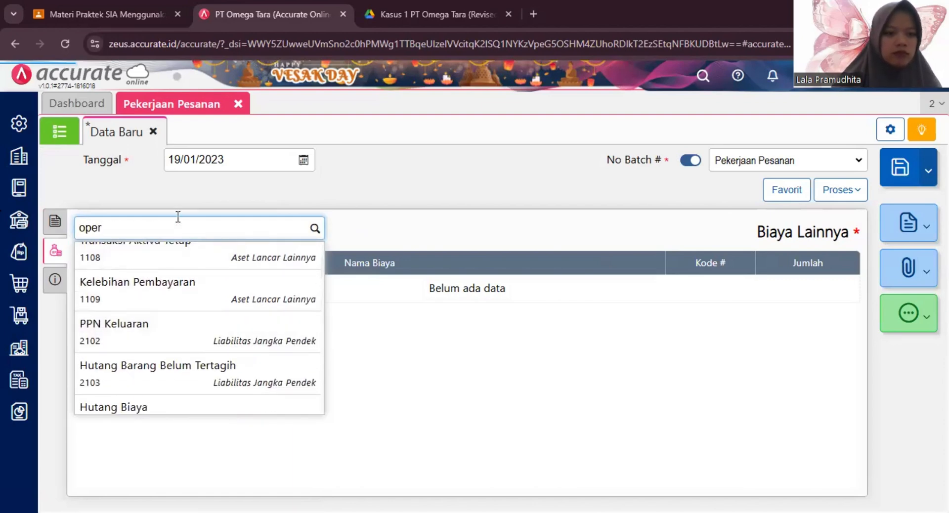
{"action": "left_click", "coordinate": [190, 267]}
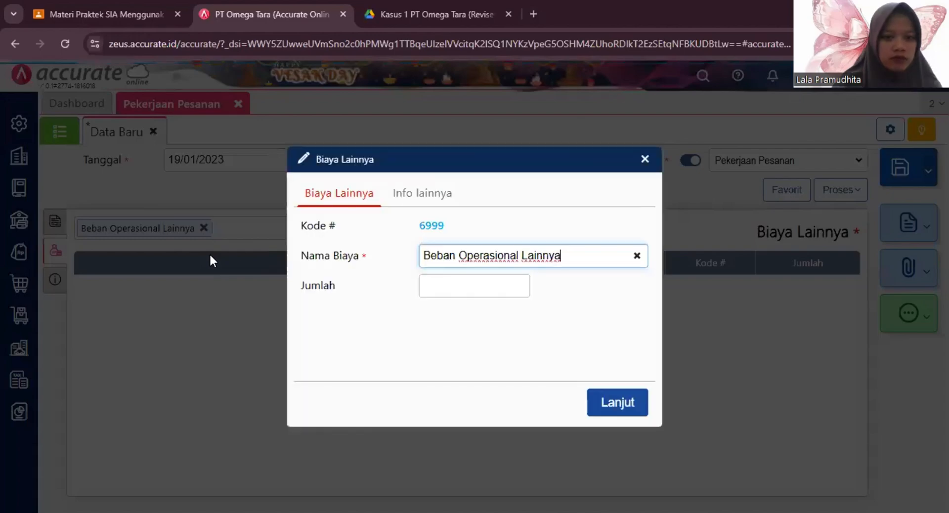
Look up the modification cost in the case PDF and add Beban Operasional Lainnya with a Jumlah of 250.000
{"action": "left_click", "coordinate": [474, 286]}
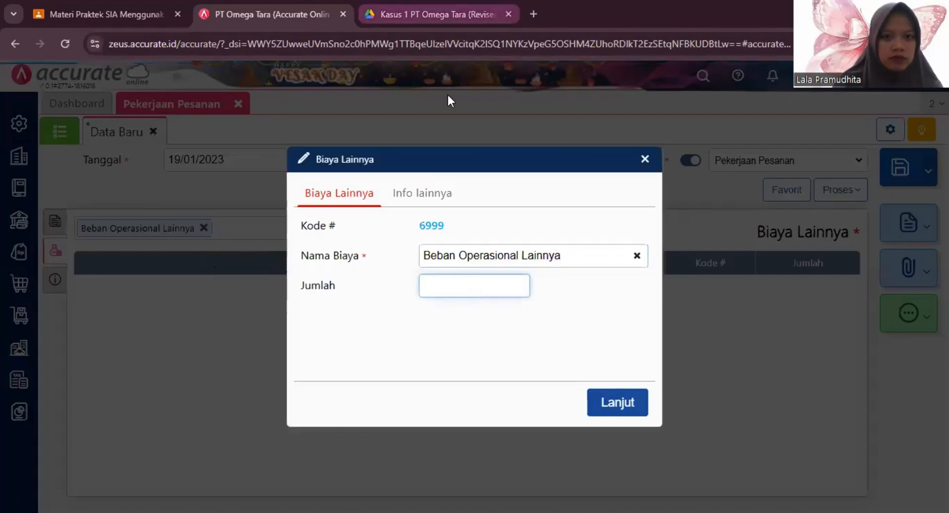
{"action": "key", "text": "ctrl+Tab"}
{"action": "scroll", "coordinate": [557, 347], "scroll_direction": "down", "scroll_amount": 2}
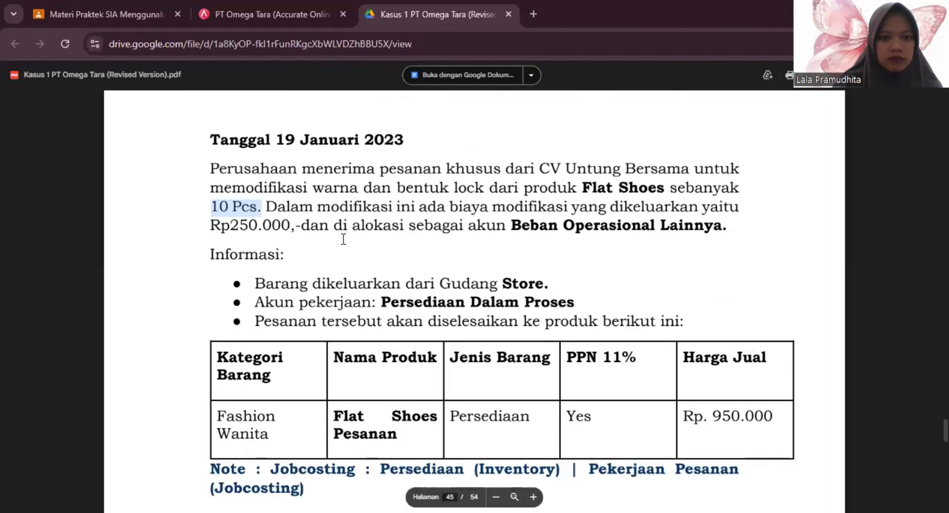
{"action": "double_click", "coordinate": [285, 226]}
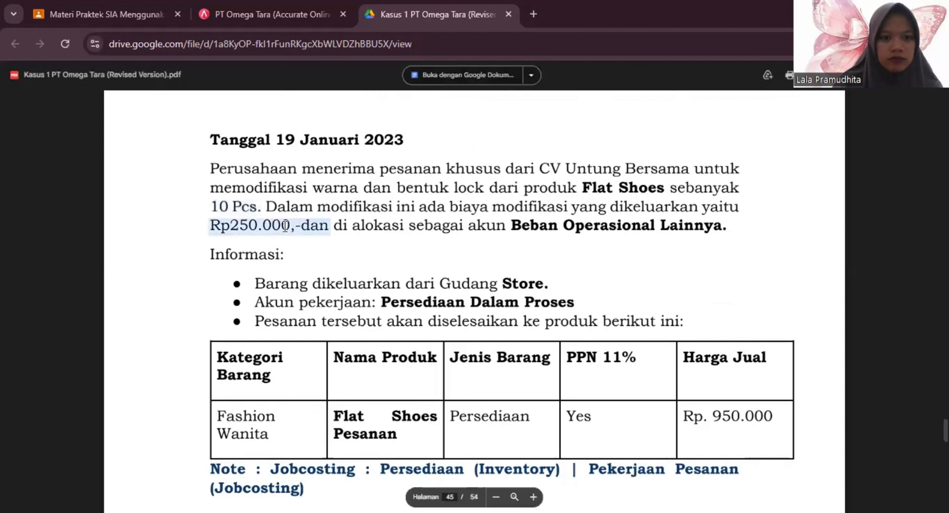
{"action": "left_click", "coordinate": [275, 14]}
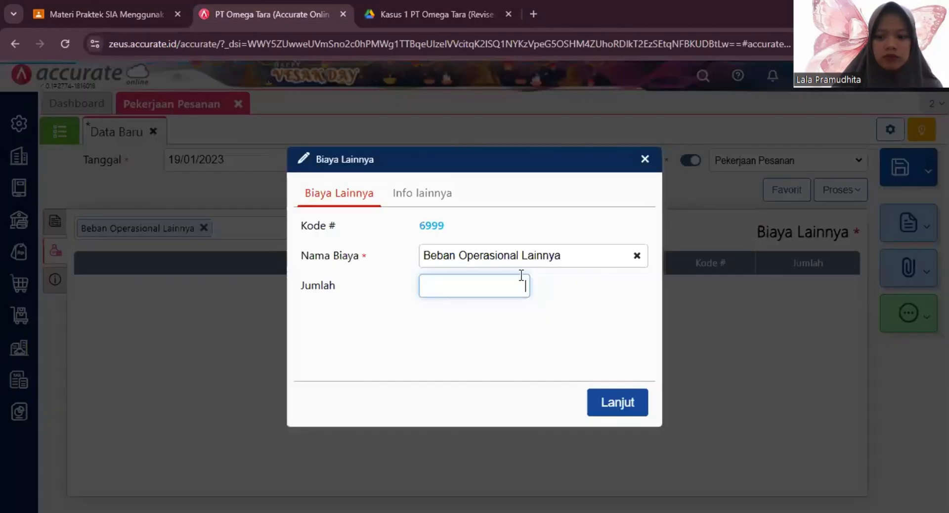
{"action": "type", "text": "2500000"}
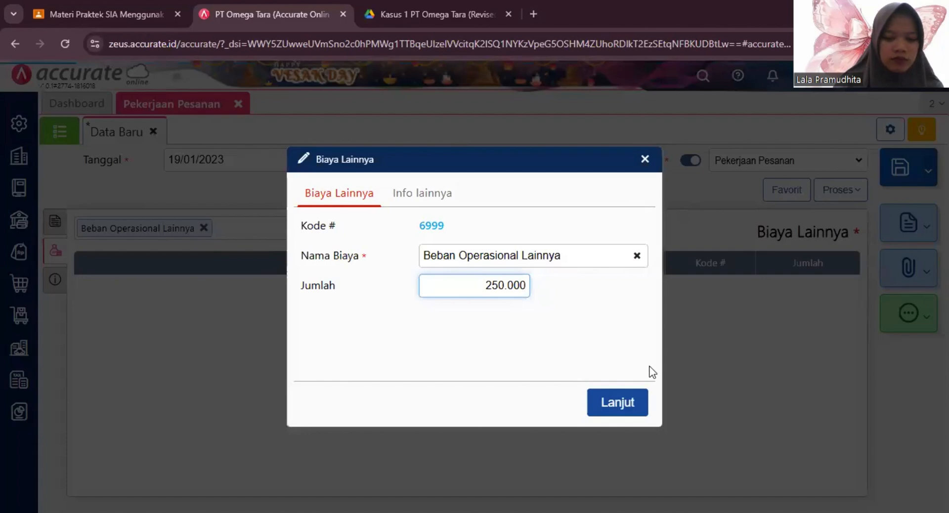
{"action": "left_click", "coordinate": [616, 403]}
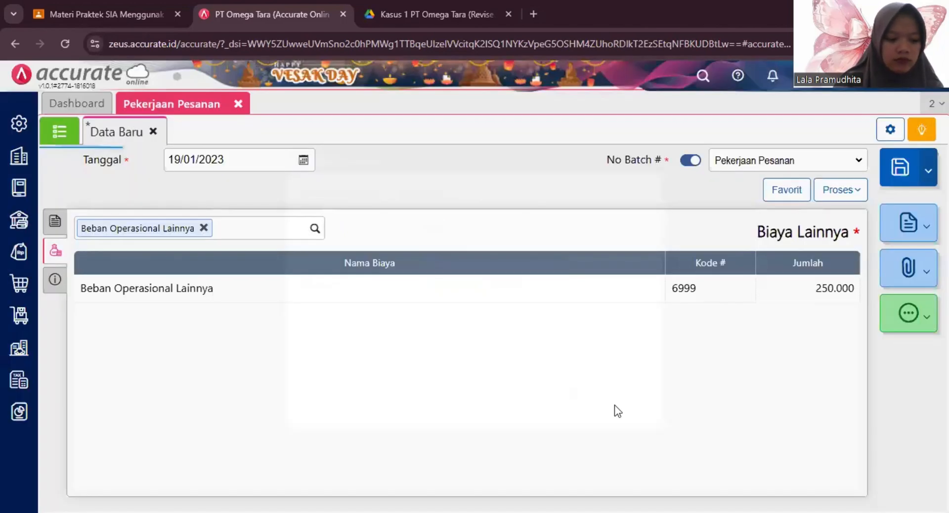
Copy CV Untung Bersama from the case PDF into Referensi Pelanggan and save it as a new customer
{"action": "left_click", "coordinate": [52, 280]}
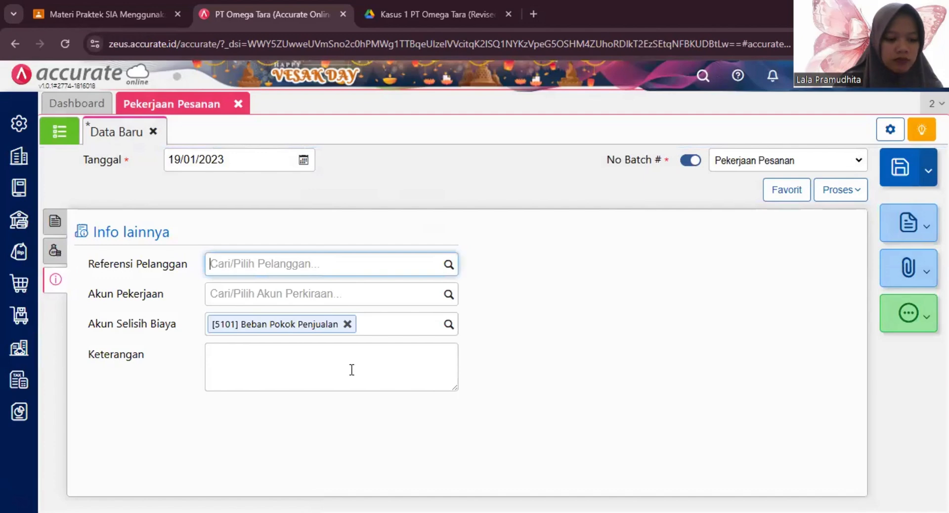
{"action": "left_click", "coordinate": [450, 265]}
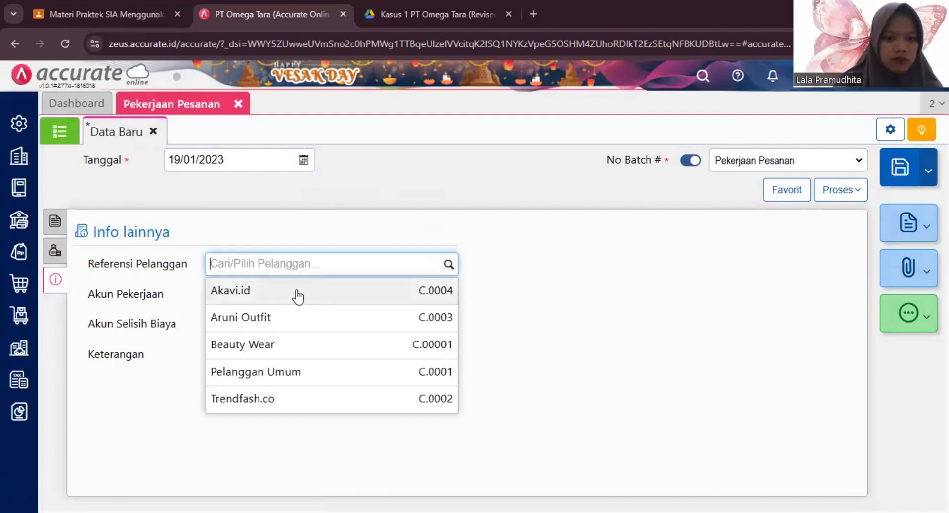
{"action": "left_click", "coordinate": [421, 14]}
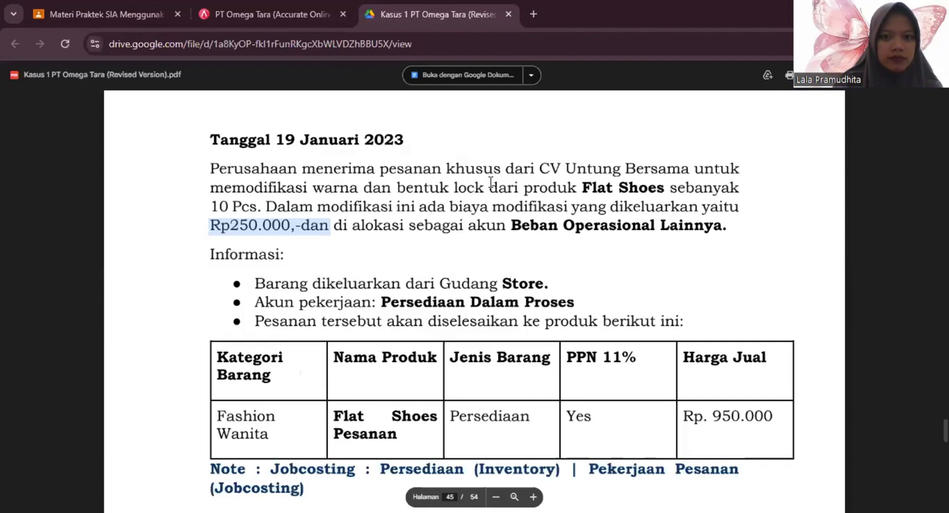
{"action": "left_click_drag", "start_coordinate": [539, 170], "coordinate": [667, 160]}
{"action": "key", "text": "ctrl+c"}
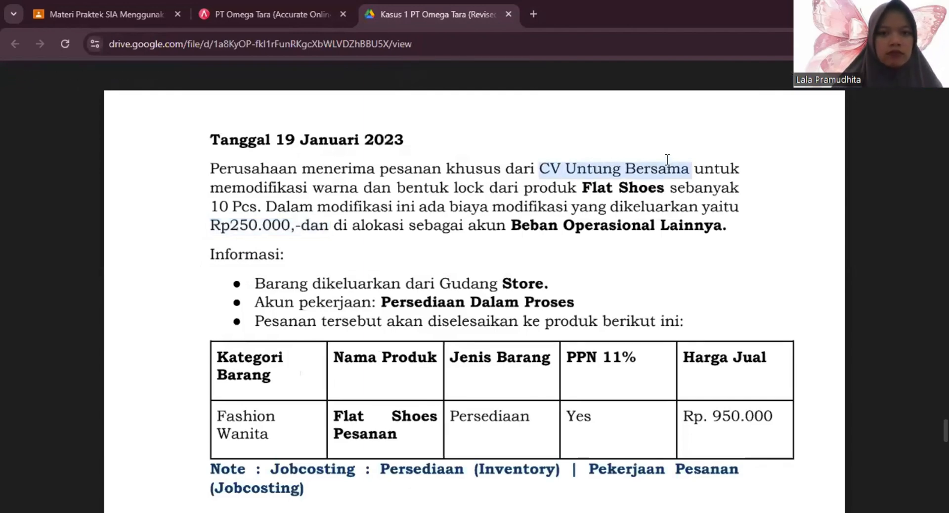
{"action": "key", "text": "ctrl+shift+Tab"}
{"action": "left_click", "coordinate": [320, 264]}
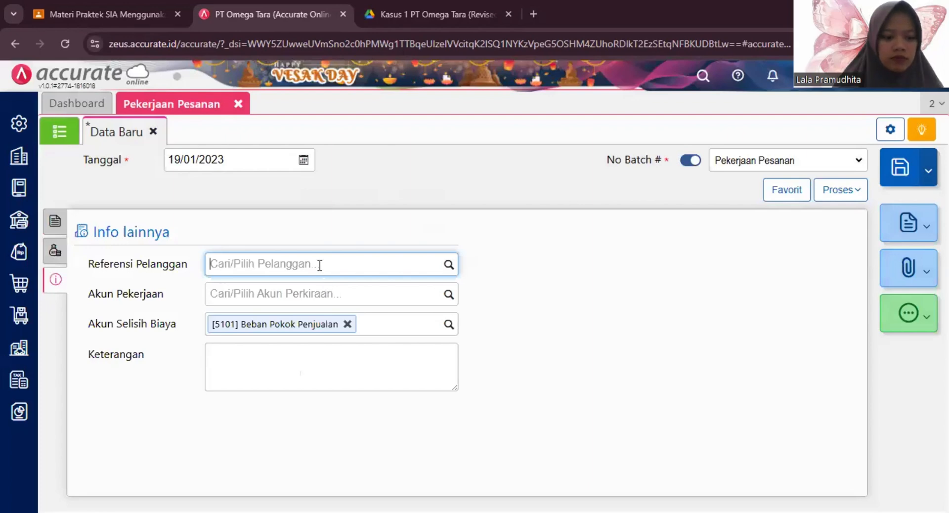
{"action": "key", "text": "ctrl+v"}
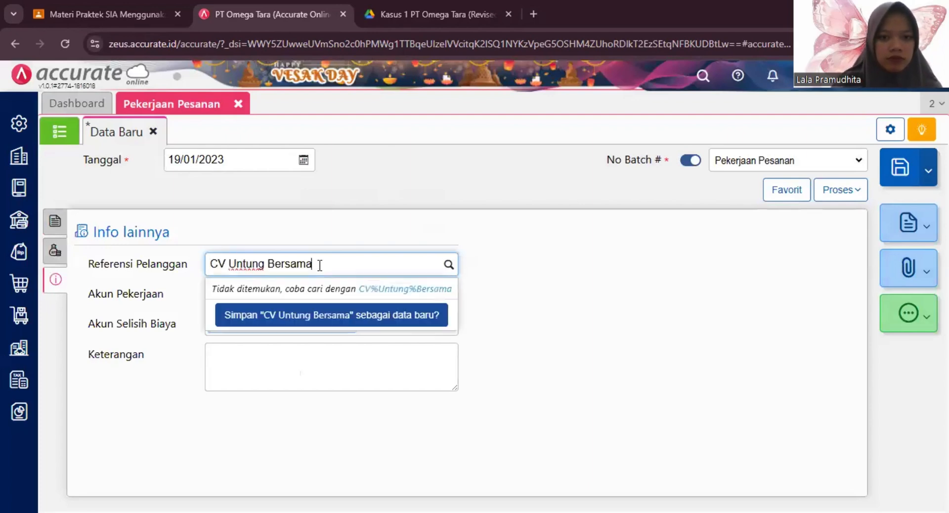
{"action": "left_click", "coordinate": [326, 311]}
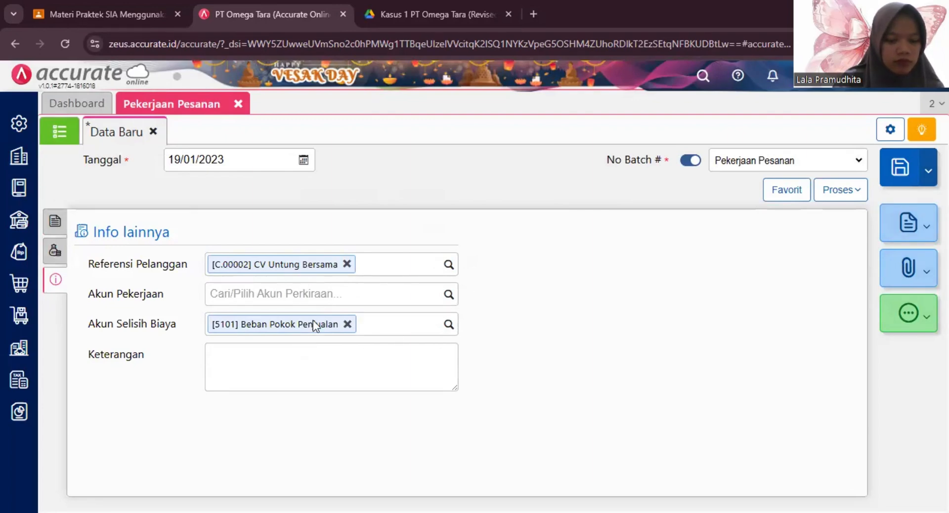
Set the job order's Akun Pekerjaan to Persediaan Dalam Proses
{"action": "left_click", "coordinate": [449, 295]}
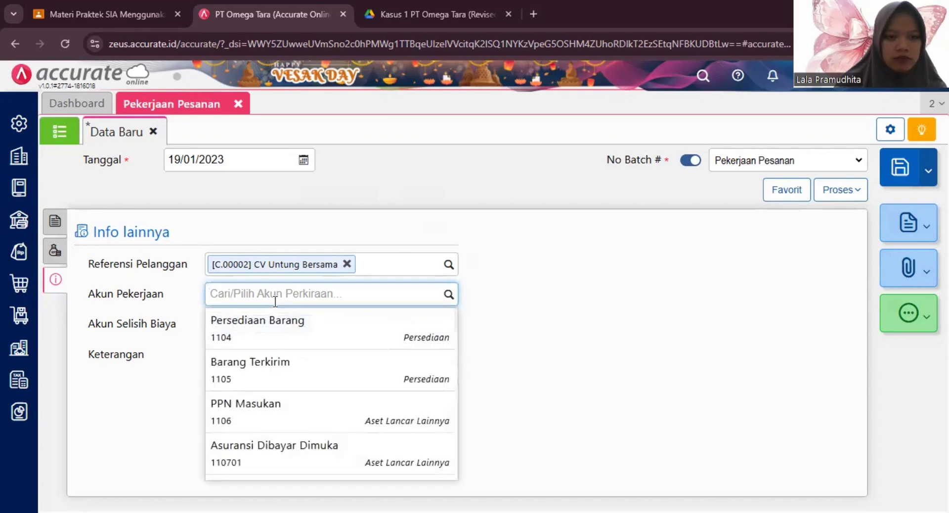
{"action": "type", "text": "pro"}
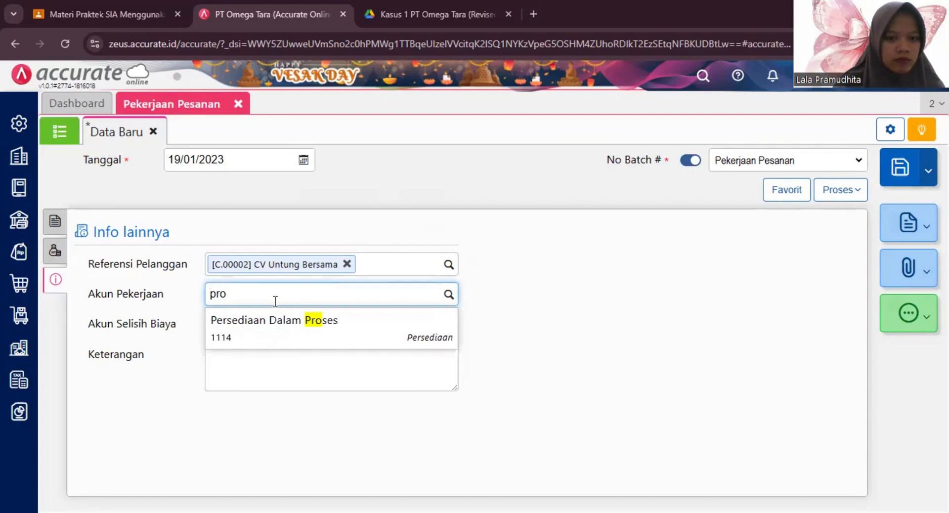
{"action": "left_click", "coordinate": [309, 319]}
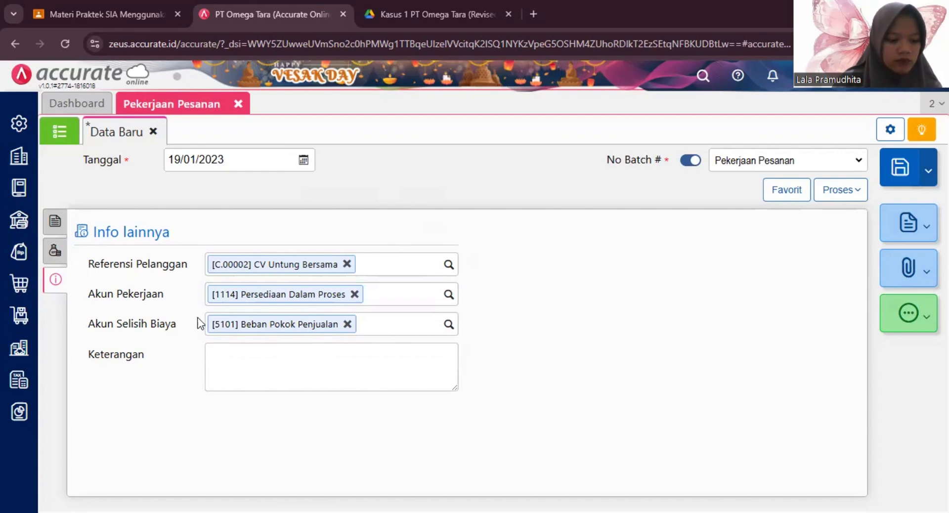
Check the job order's item list against the 19 January case in the PDF and save the job order
{"action": "left_click", "coordinate": [55, 230]}
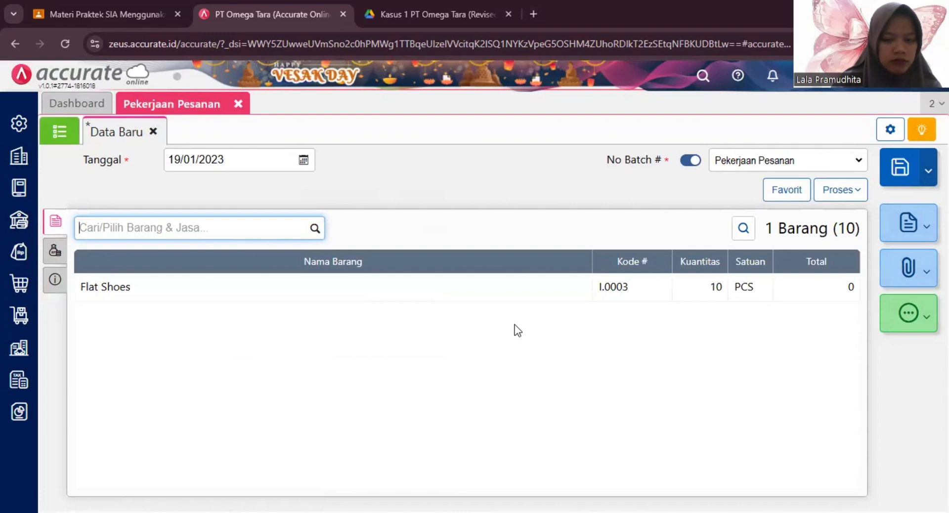
{"action": "left_click", "coordinate": [435, 14]}
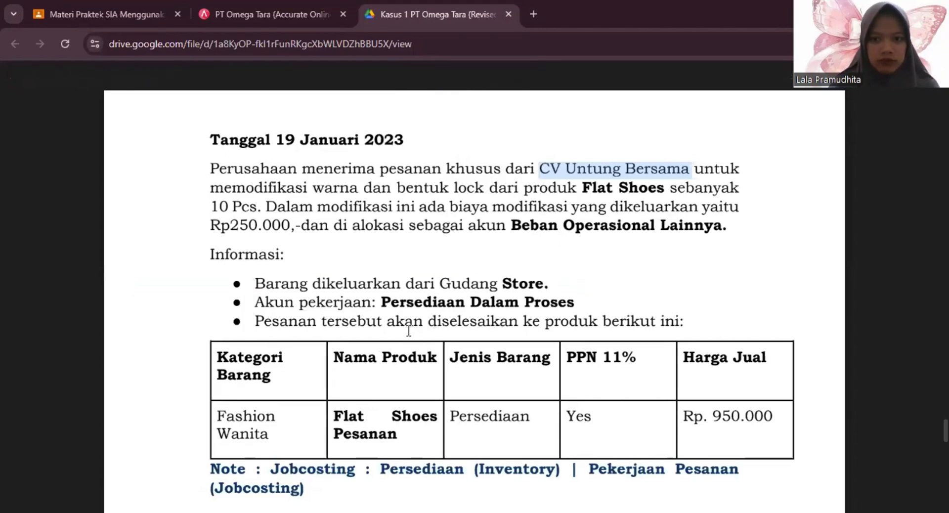
{"action": "scroll", "coordinate": [405, 288], "scroll_direction": "down", "scroll_amount": 3}
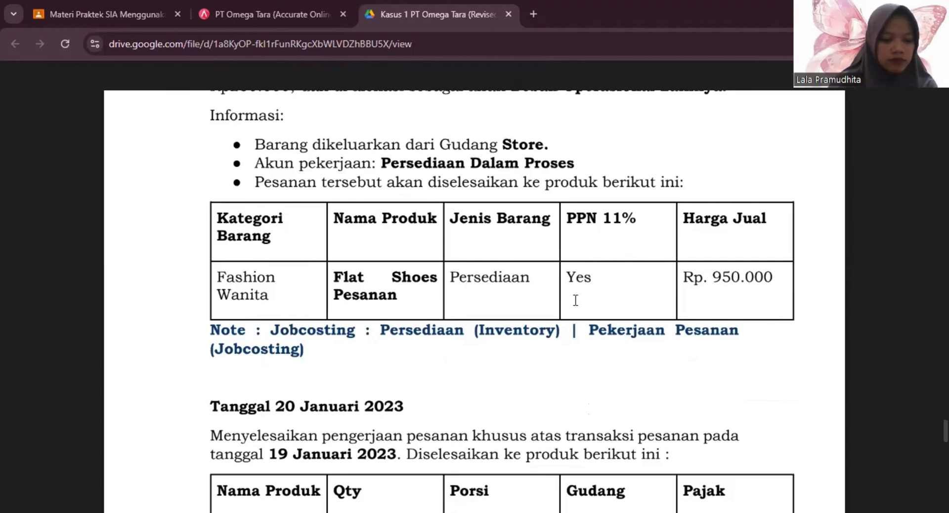
{"action": "left_click", "coordinate": [283, 16]}
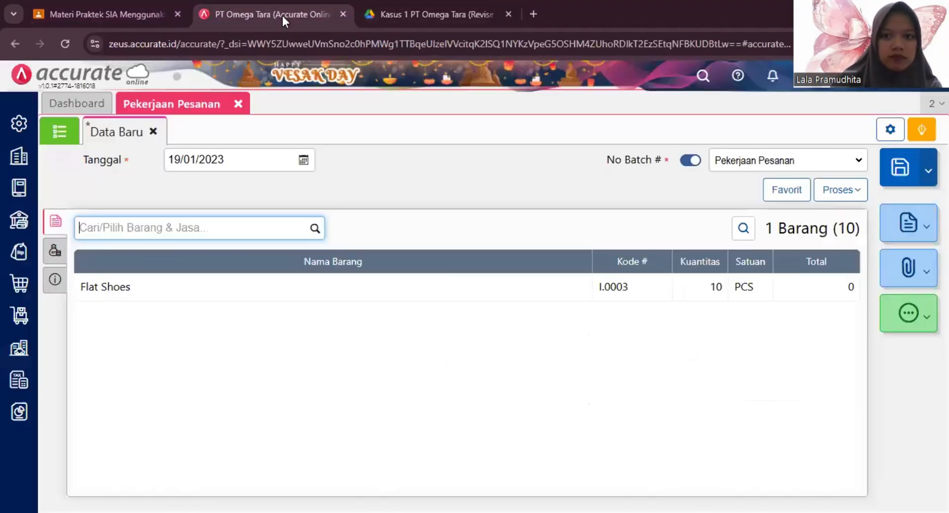
{"action": "left_click", "coordinate": [899, 168]}
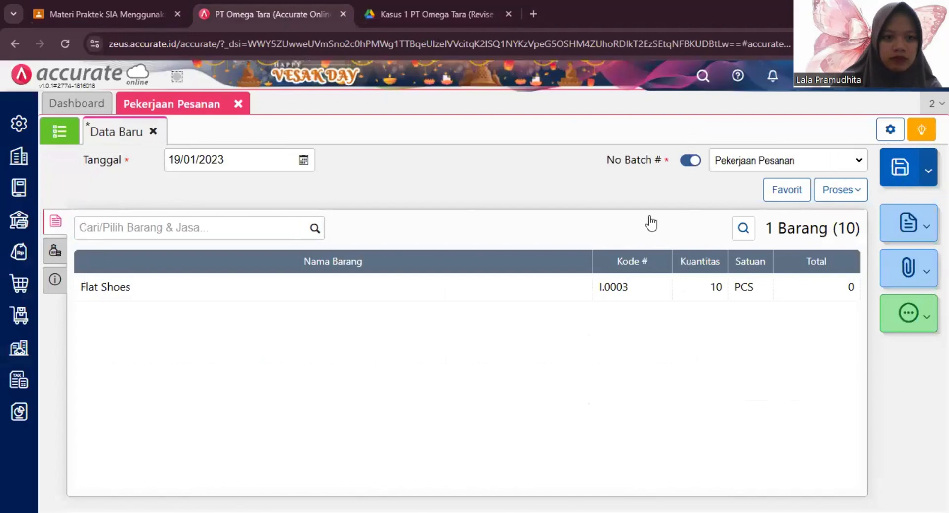
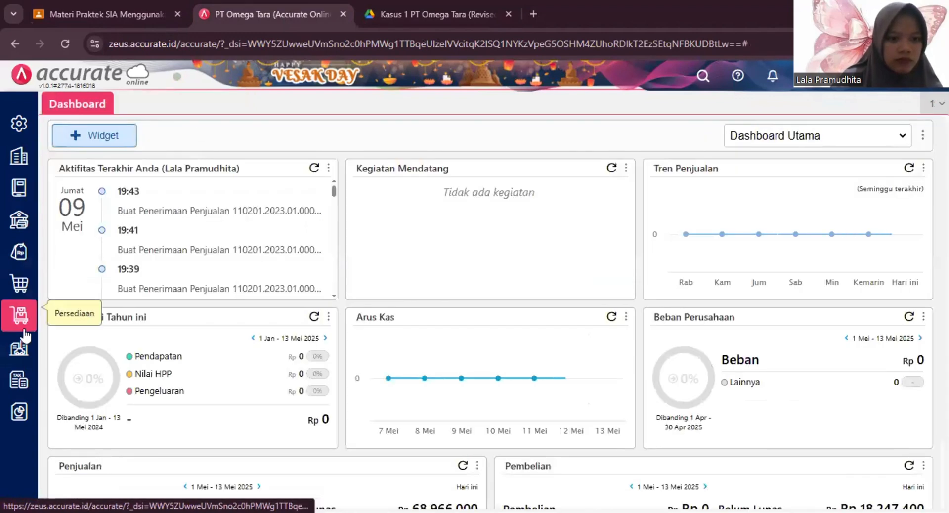
Start a new Barang & Jasa record and fill Nama Barang with Flat Shoes Pesanan copied from the case PDF
{"action": "left_click", "coordinate": [19, 315]}
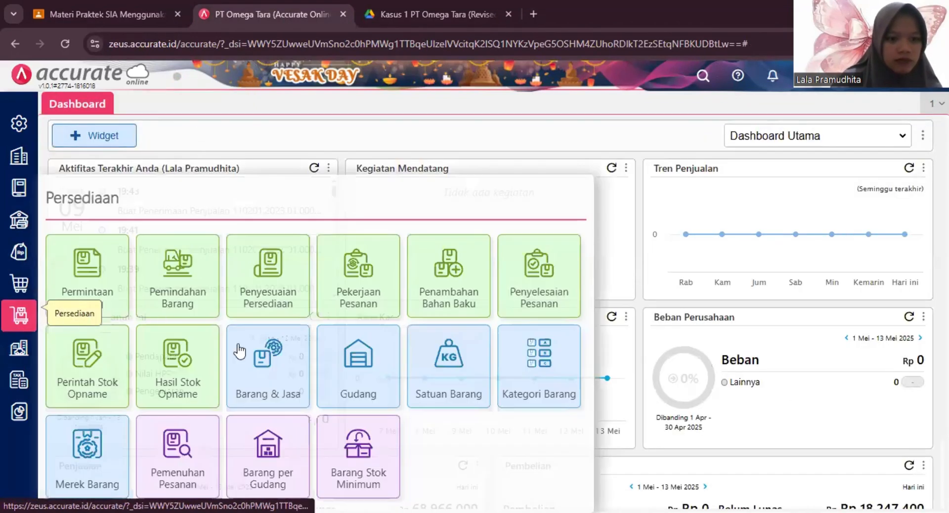
{"action": "left_click", "coordinate": [280, 390]}
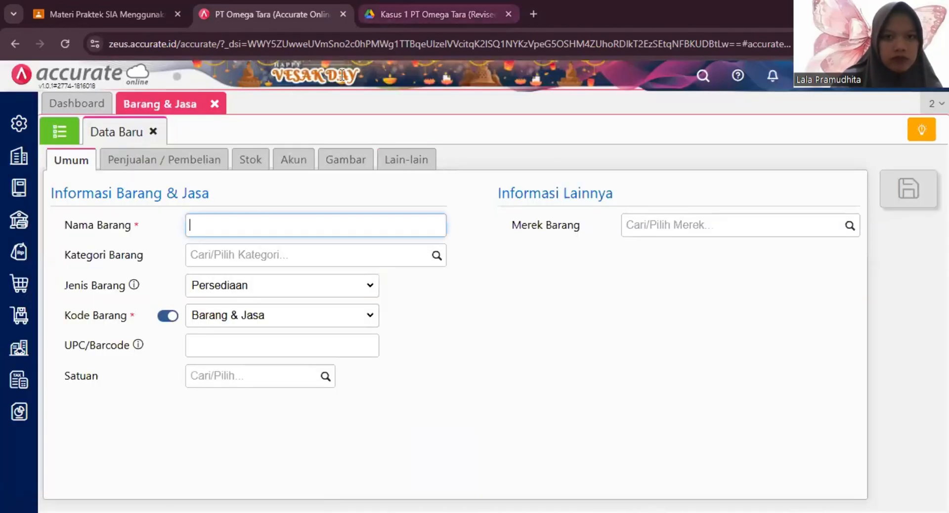
{"action": "key", "text": "ctrl+Tab"}
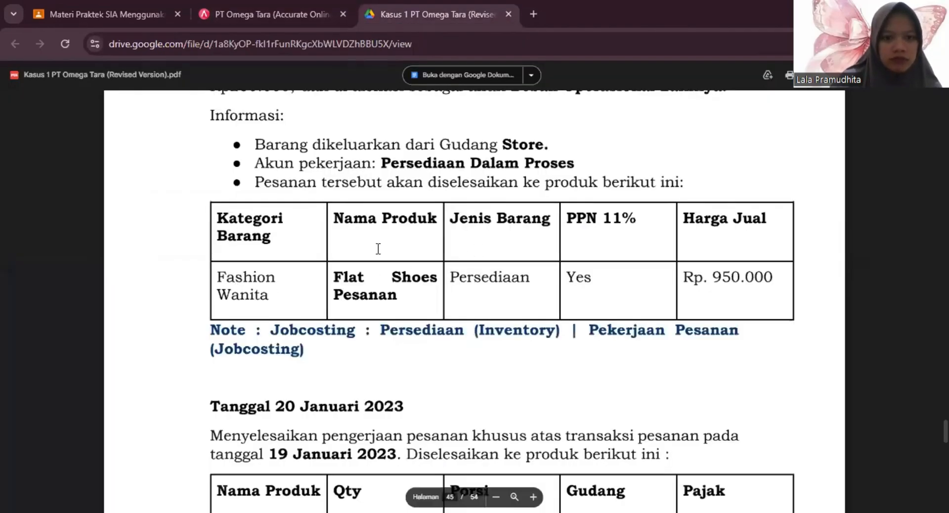
{"action": "left_click_drag", "start_coordinate": [333, 274], "coordinate": [402, 296]}
{"action": "key", "text": "ctrl+c"}
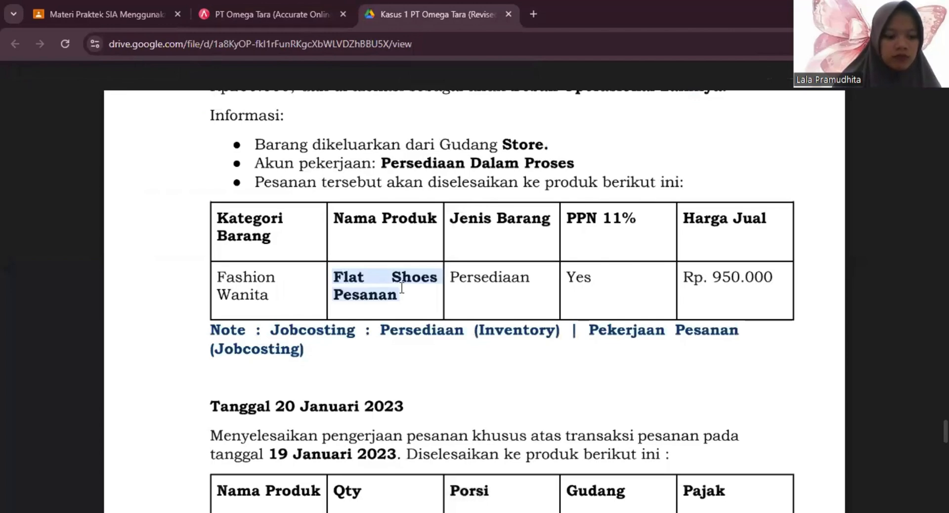
{"action": "left_click", "coordinate": [292, 2]}
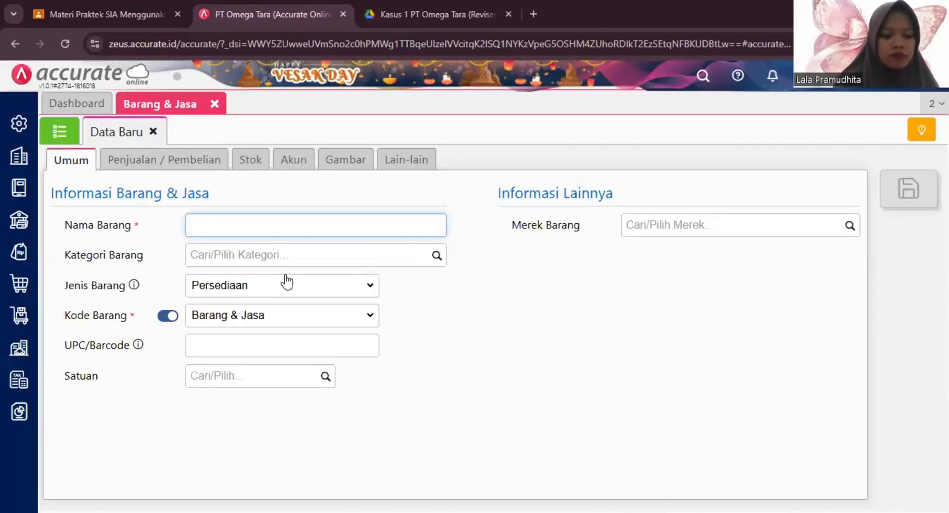
{"action": "key", "text": "ctrl+v"}
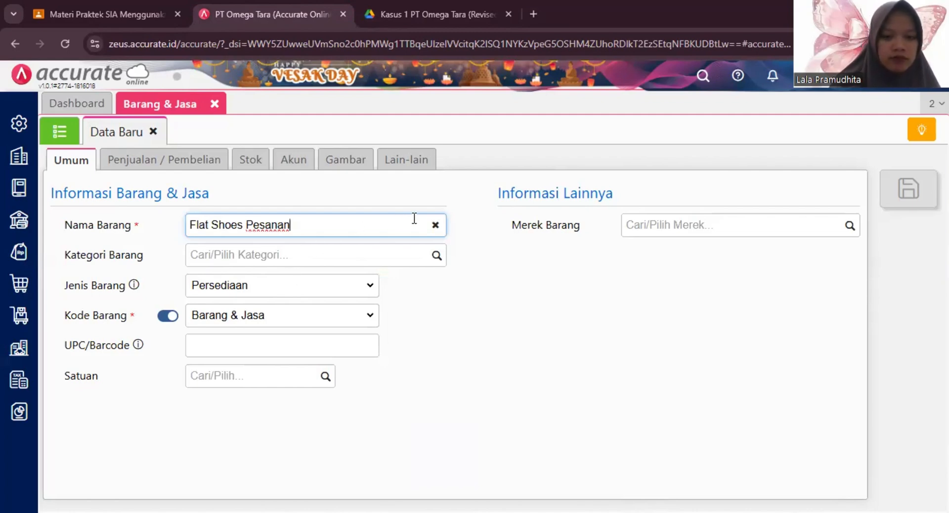
Set the new item's Kategori Barang to Fashion Wanita and its Satuan to PCS
{"action": "left_click", "coordinate": [436, 255]}
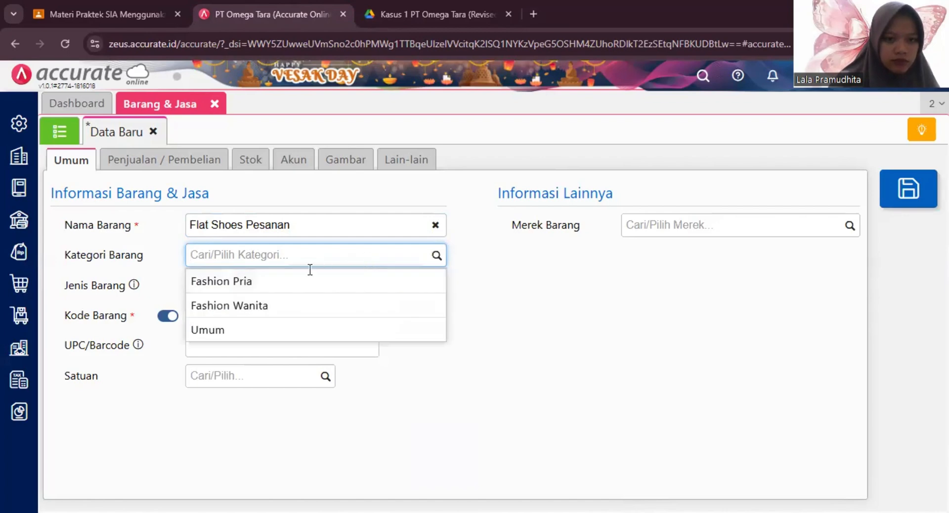
{"action": "left_click", "coordinate": [282, 311]}
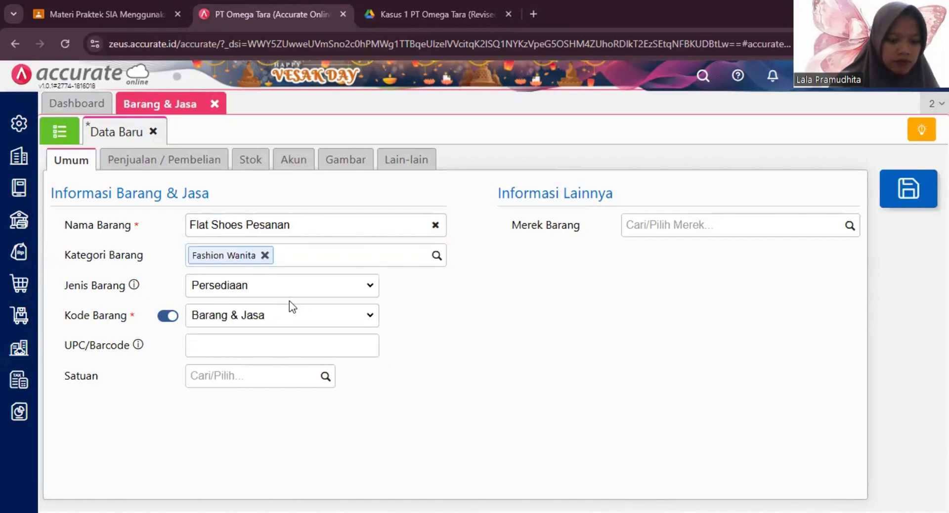
{"action": "left_click", "coordinate": [325, 376]}
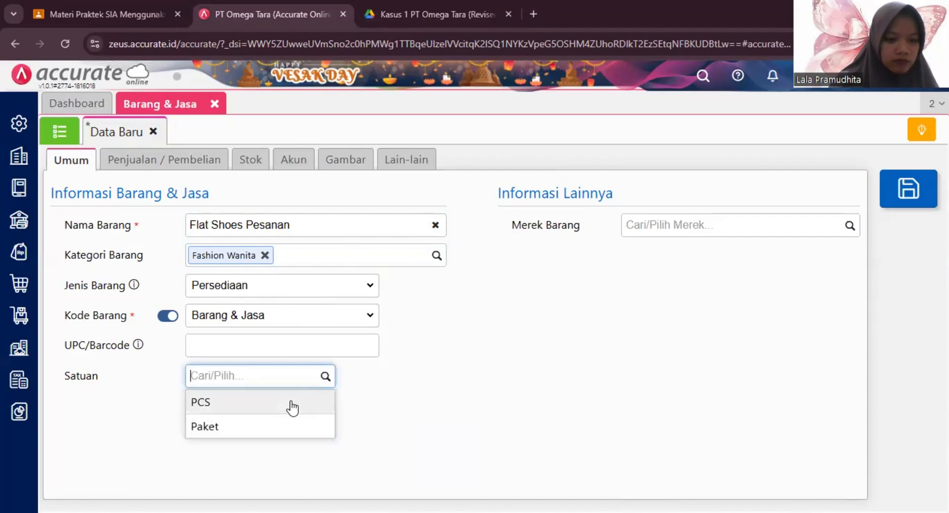
{"action": "left_click", "coordinate": [268, 406]}
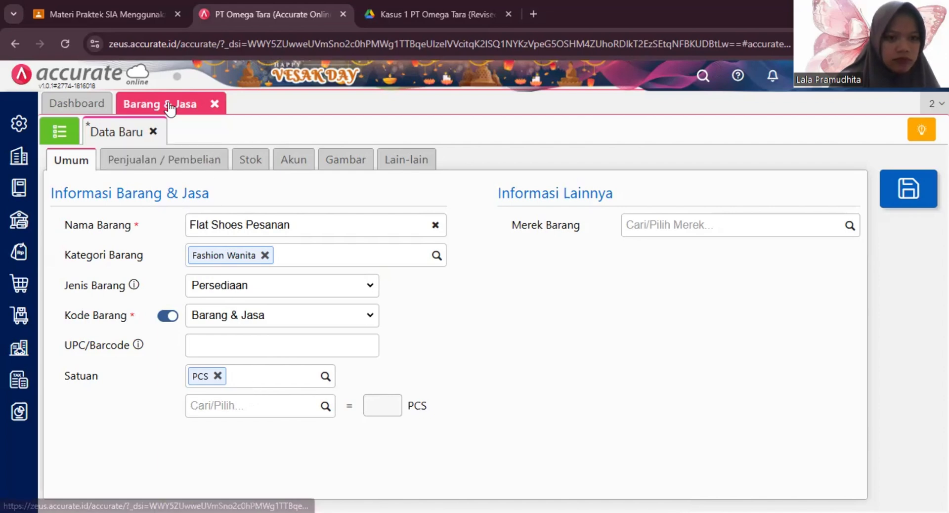
Look up the selling price in the case PDF, set Def. Hrg. Jual Satuan #1 to 950.000 and choose Pajak Pertambahan Nilai as PPN
{"action": "left_click", "coordinate": [181, 159]}
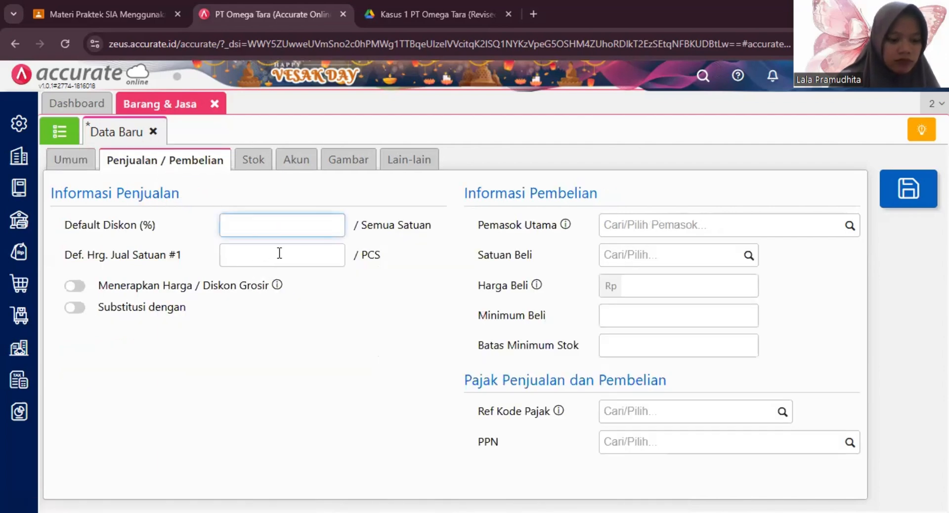
{"action": "left_click", "coordinate": [313, 255]}
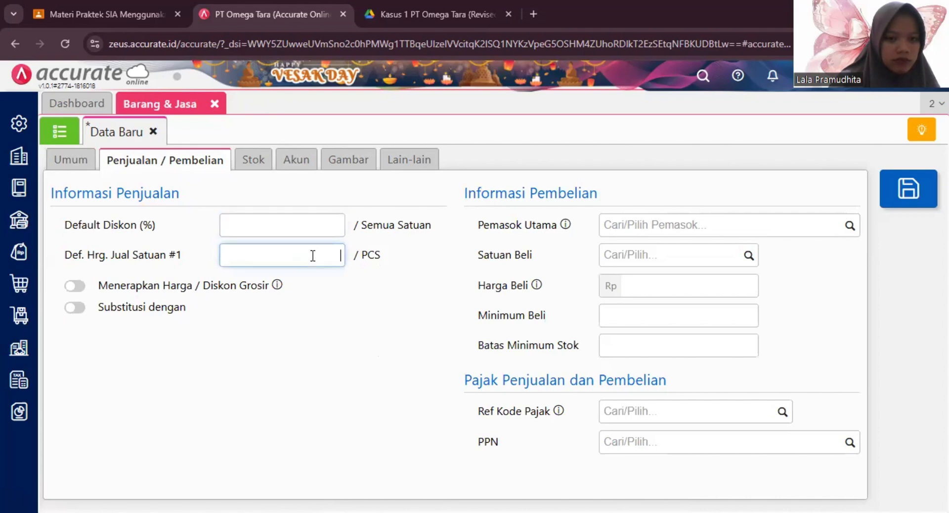
{"action": "left_click", "coordinate": [430, 14]}
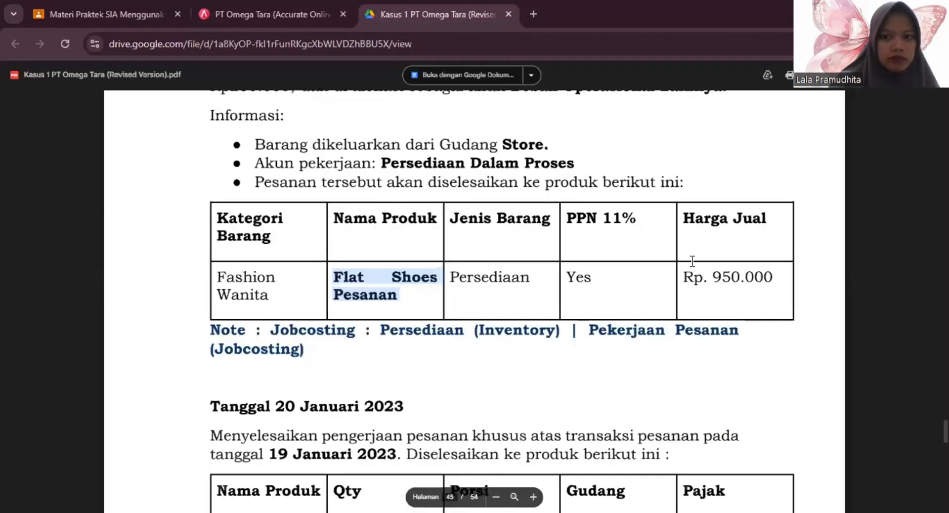
{"action": "left_click", "coordinate": [262, 14]}
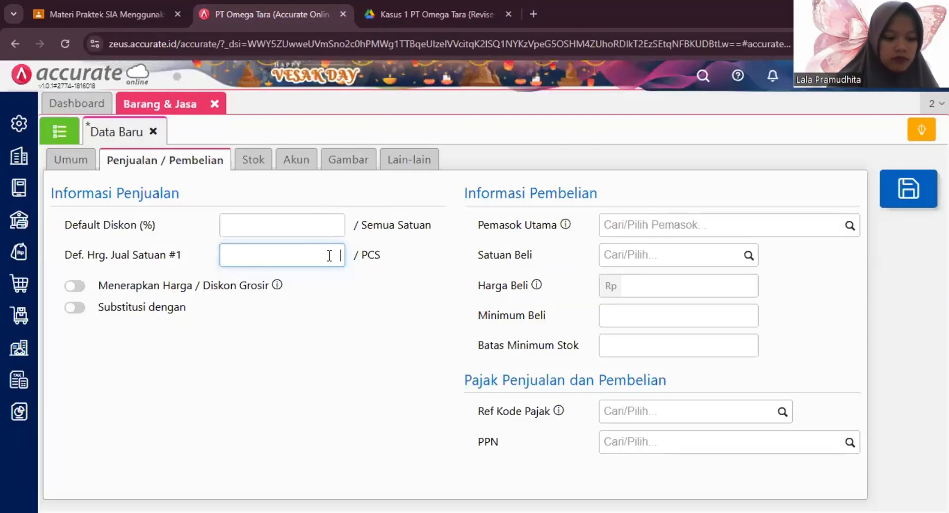
{"action": "type", "text": "950.000"}
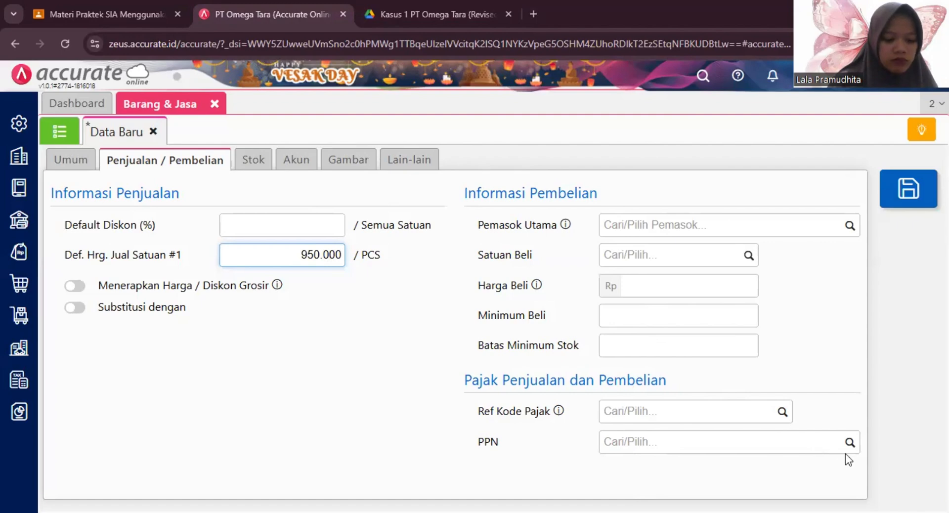
{"action": "left_click", "coordinate": [850, 443]}
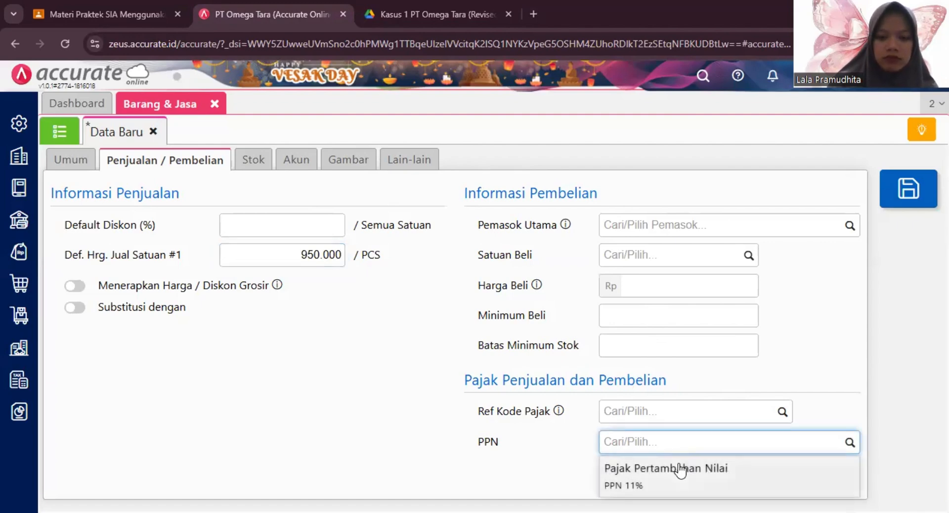
{"action": "left_click", "coordinate": [680, 467]}
{"action": "scroll", "coordinate": [467, 272], "scroll_direction": "down", "scroll_amount": 1}
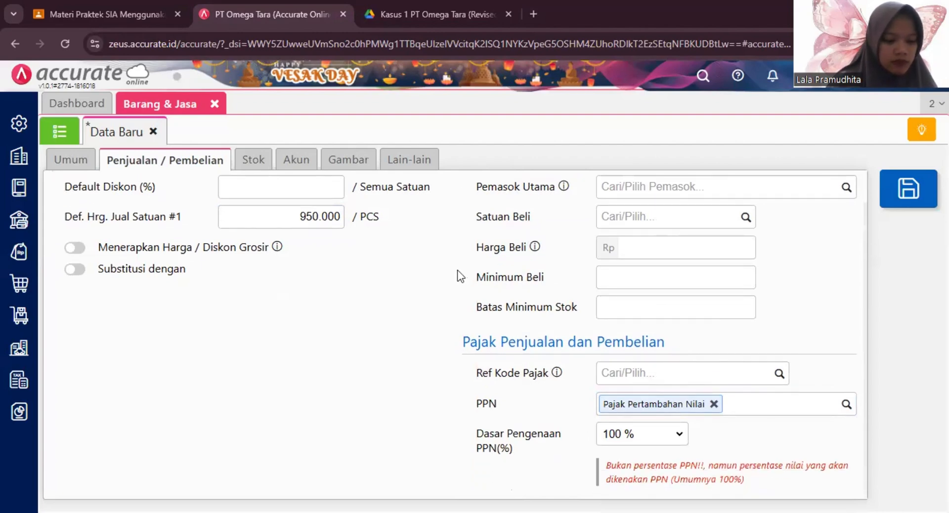
Review the new item's account and miscellaneous settings, save the item, and close the Barang & Jasa form
{"action": "left_click", "coordinate": [270, 160]}
{"action": "left_click", "coordinate": [295, 160]}
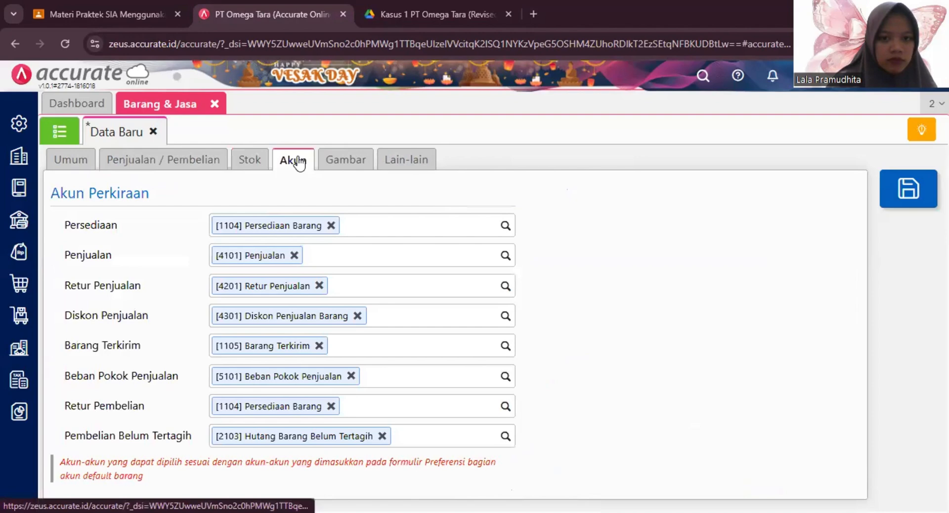
{"action": "left_click", "coordinate": [344, 168]}
{"action": "left_click", "coordinate": [384, 168]}
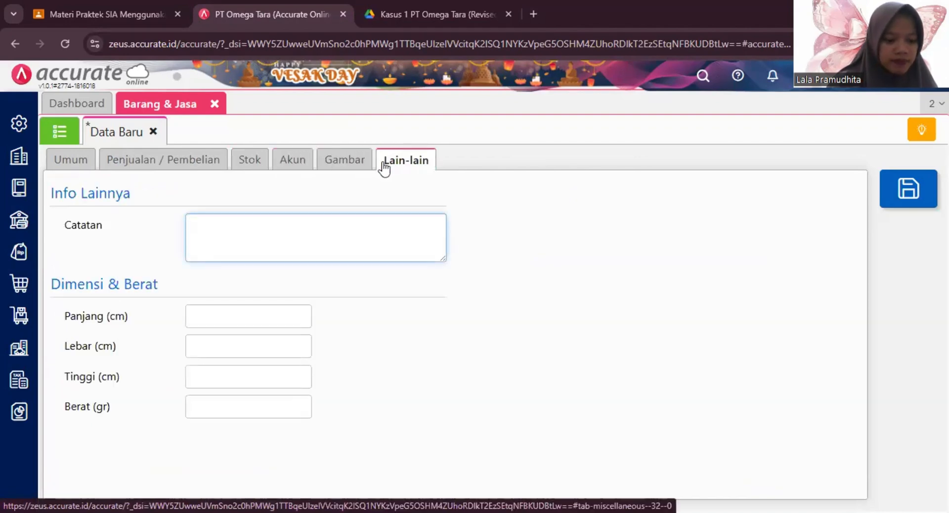
{"action": "left_click", "coordinate": [908, 189]}
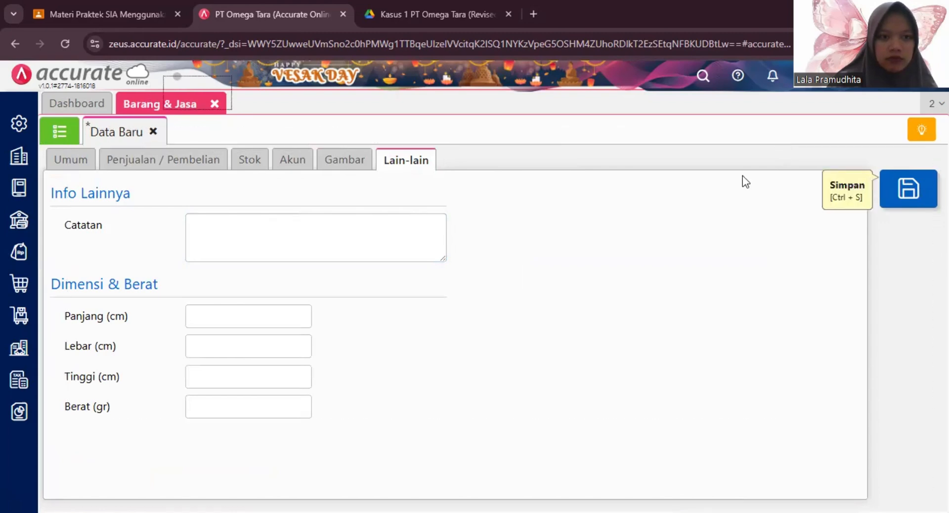
{"action": "left_click", "coordinate": [214, 104]}
Read the 20 January special order completion details and the delivery and billing notes in the case PDF
{"action": "left_click", "coordinate": [425, 14]}
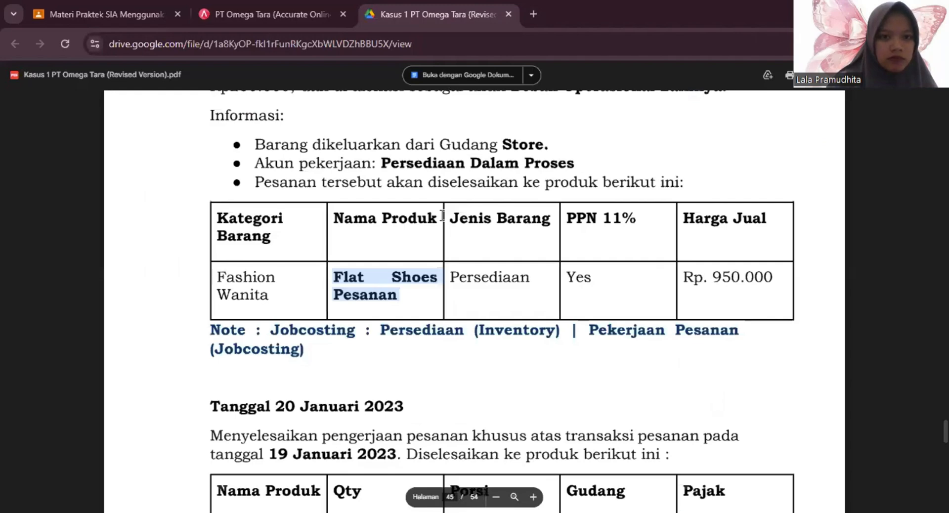
{"action": "scroll", "coordinate": [381, 277], "scroll_direction": "down", "scroll_amount": 5}
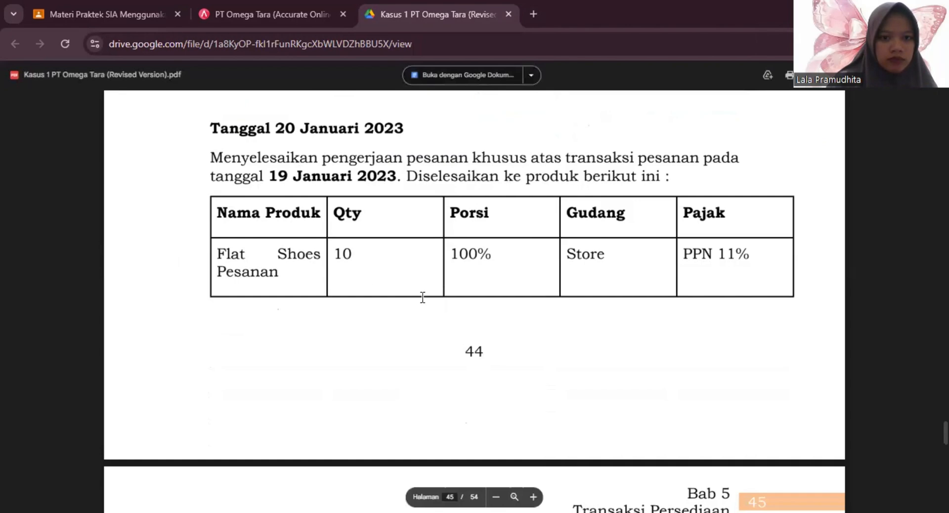
{"action": "scroll", "coordinate": [421, 297], "scroll_direction": "down", "scroll_amount": 4}
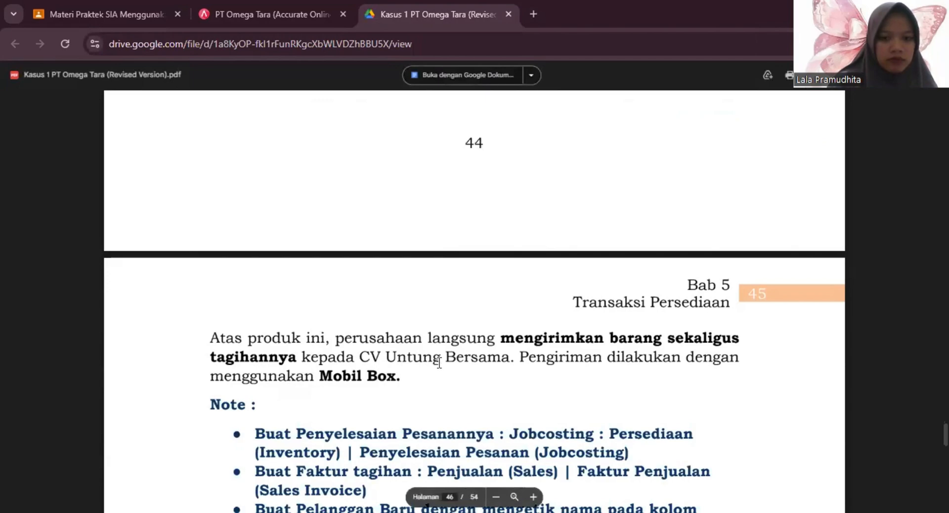
{"action": "scroll", "coordinate": [439, 364], "scroll_direction": "up", "scroll_amount": 4}
{"action": "scroll", "coordinate": [443, 350], "scroll_direction": "down", "scroll_amount": 7}
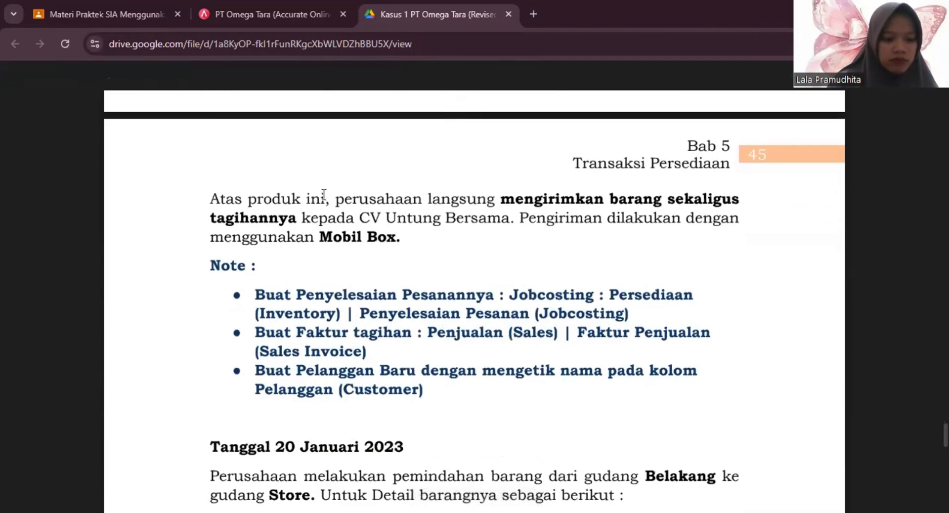
{"action": "left_click", "coordinate": [222, 14]}
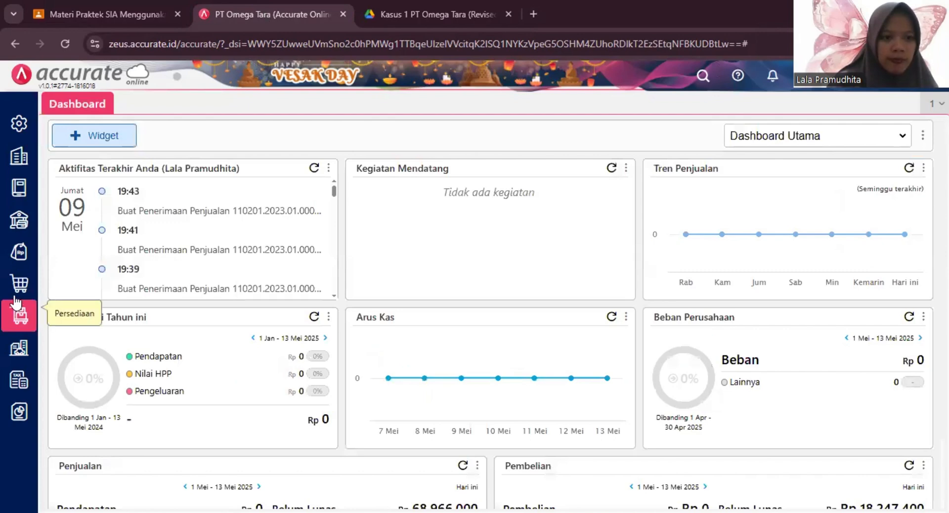
Start a new Penyelesaian Pesanan record dated 20/01/2023 and select the 19 January job as its No Pekerjaan
{"action": "left_click", "coordinate": [20, 319]}
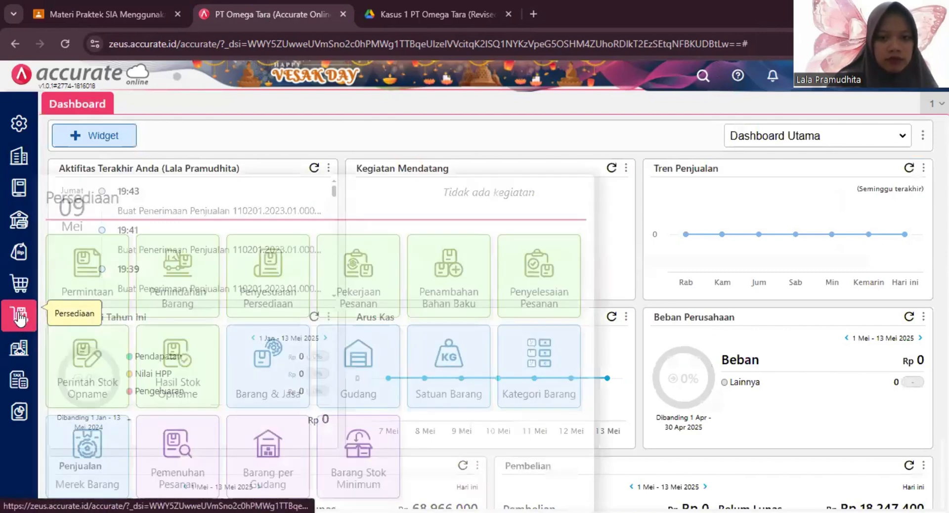
{"action": "left_click", "coordinate": [531, 287]}
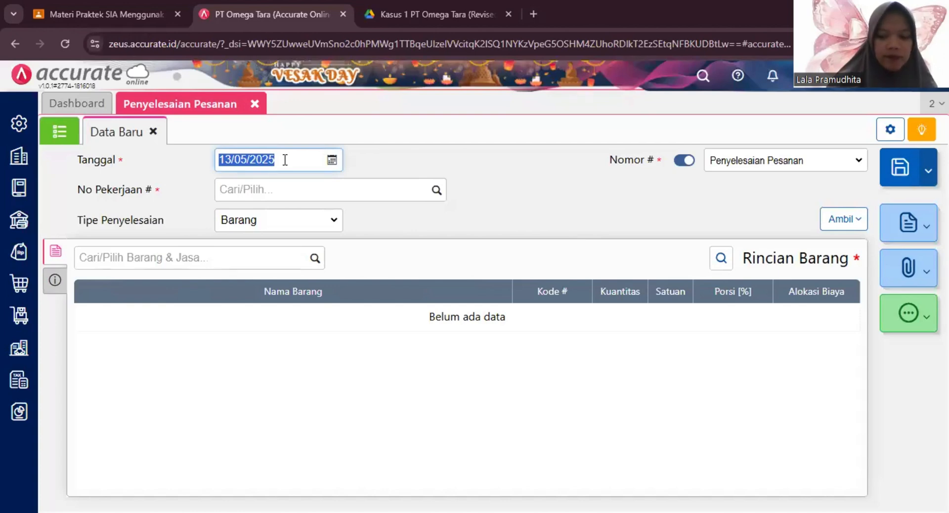
{"action": "type", "text": "20012023"}
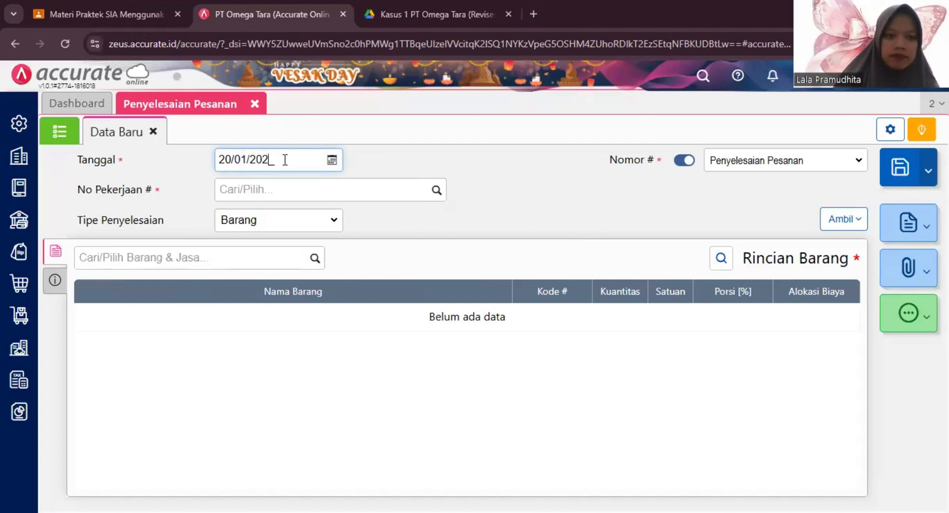
{"action": "left_click", "coordinate": [437, 194]}
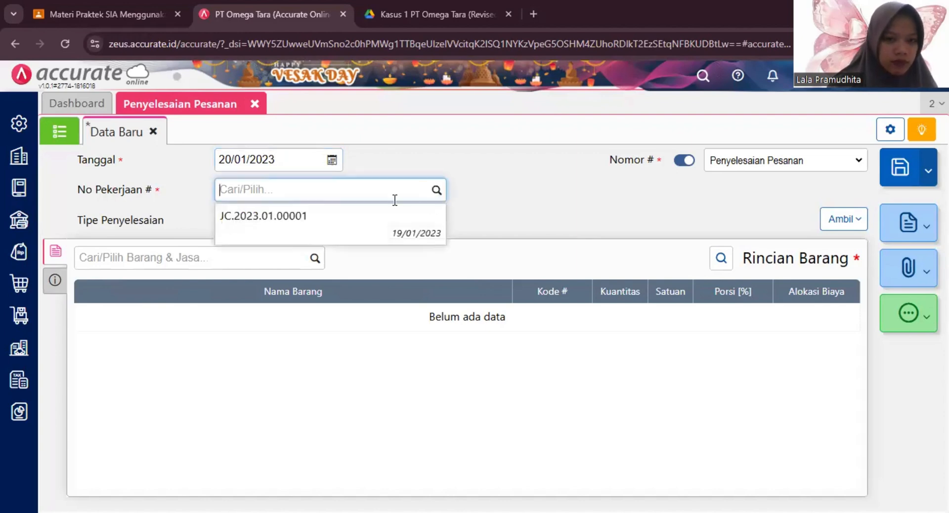
{"action": "left_click", "coordinate": [332, 234]}
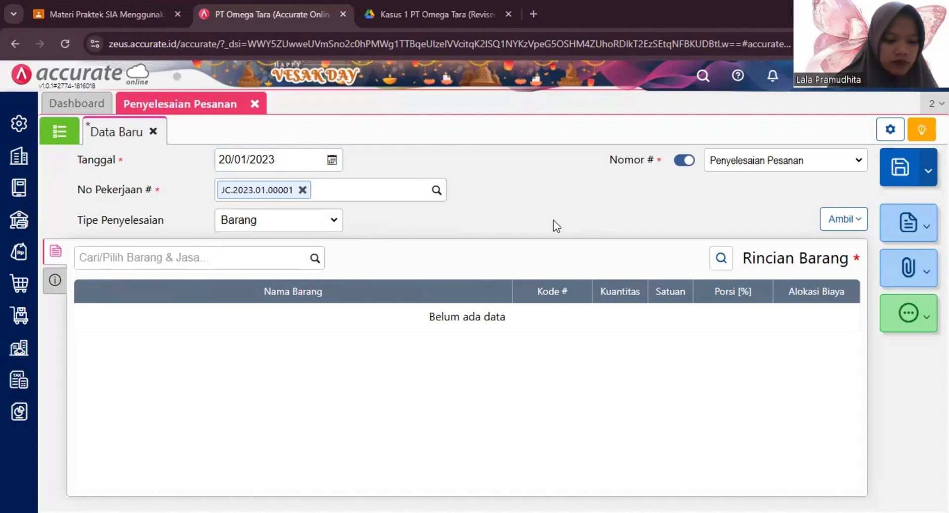
Add Flat Shoes Pesanan to the order completion with Kuantitas 10 and Gudang Store
{"action": "left_click", "coordinate": [319, 260]}
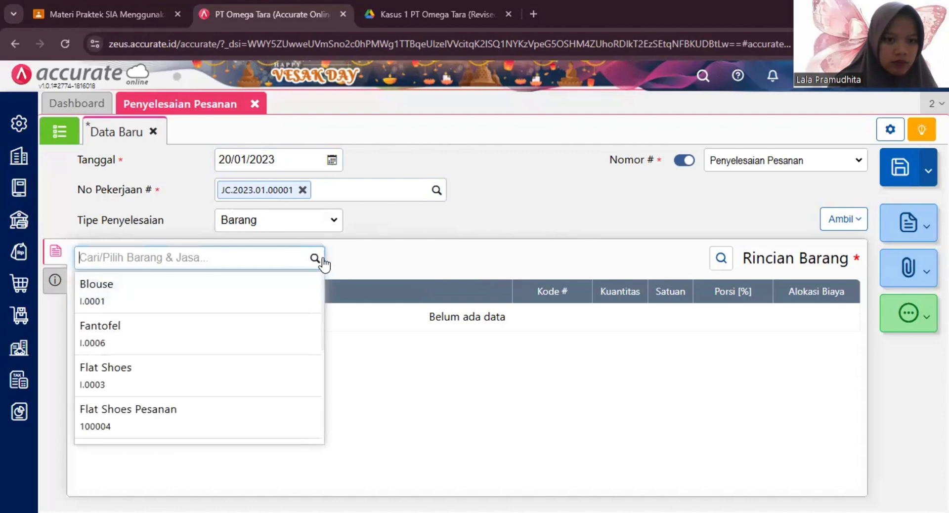
{"action": "left_click", "coordinate": [239, 430]}
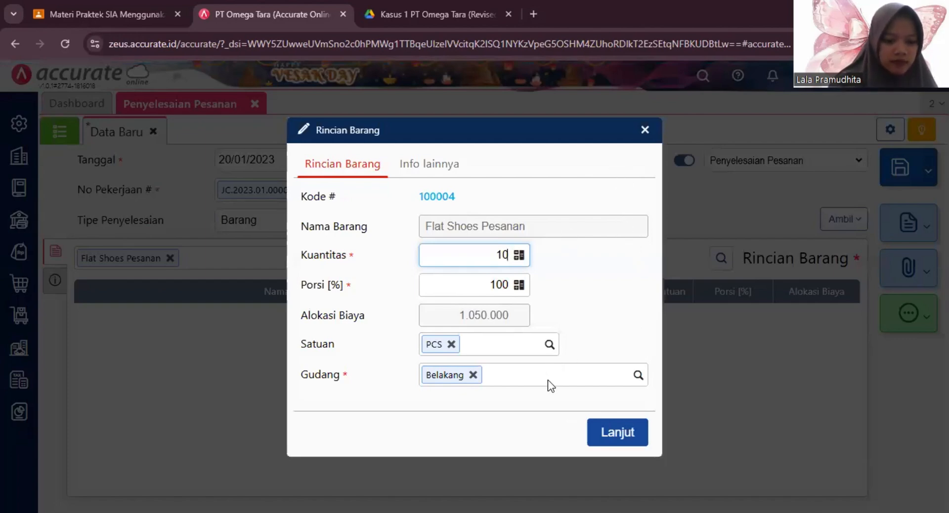
{"action": "left_click", "coordinate": [638, 374]}
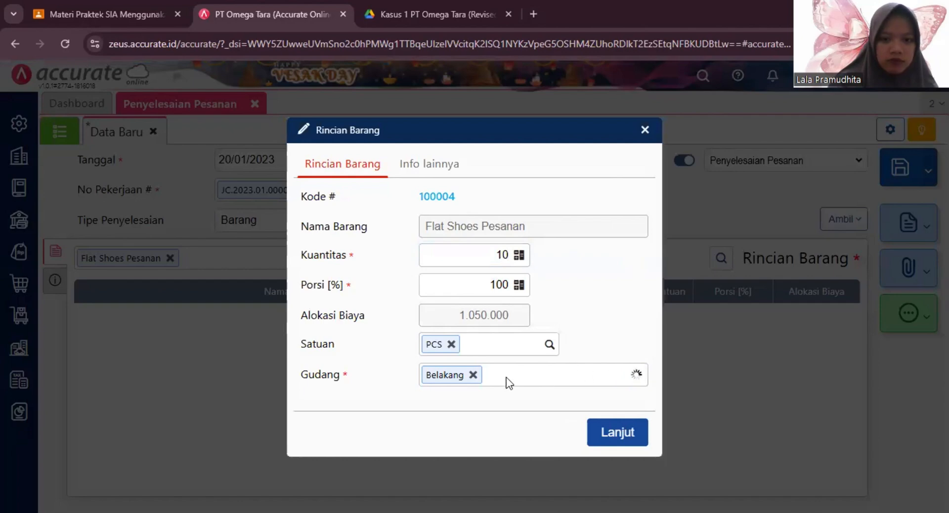
{"action": "left_click", "coordinate": [484, 409]}
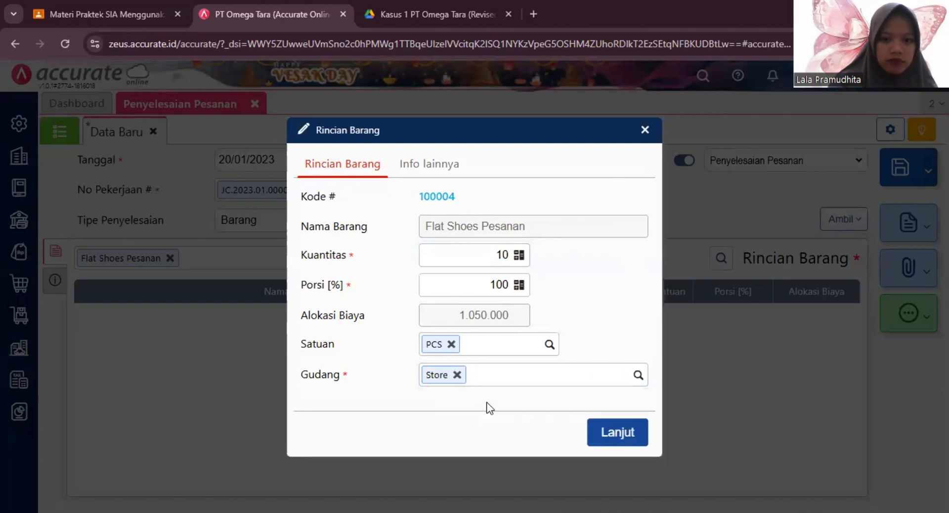
{"action": "left_click", "coordinate": [622, 442]}
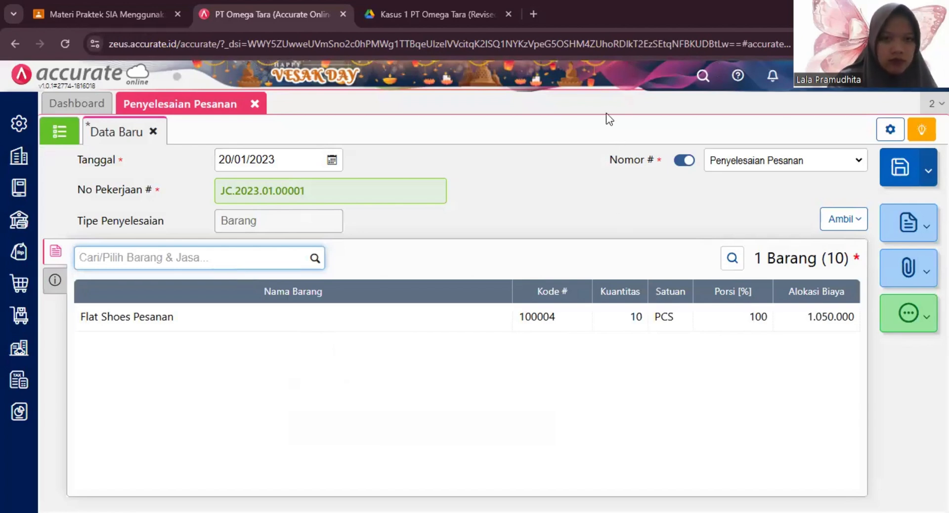
Check the order completion's additional info and the case PDF, save the record, and close the Penyelesaian Pesanan form
{"action": "left_click", "coordinate": [65, 281]}
{"action": "left_click", "coordinate": [298, 303]}
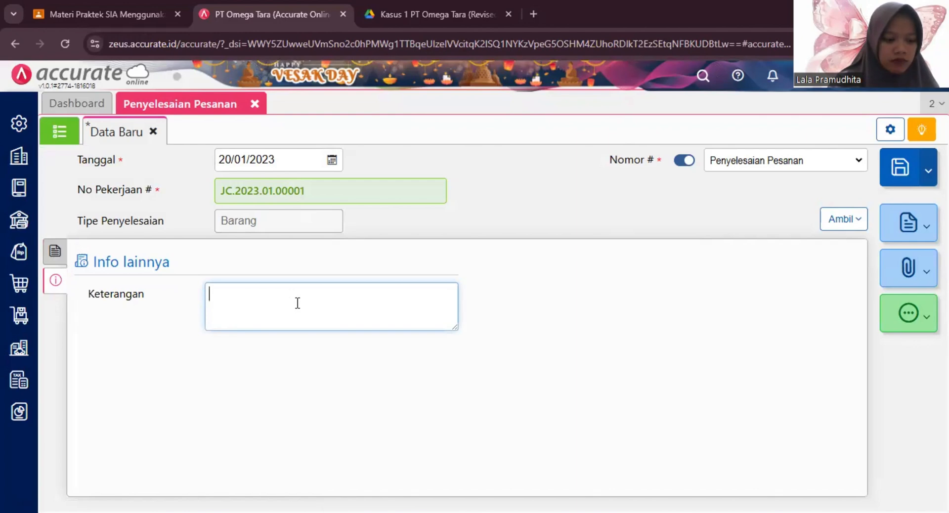
{"action": "left_click", "coordinate": [54, 251]}
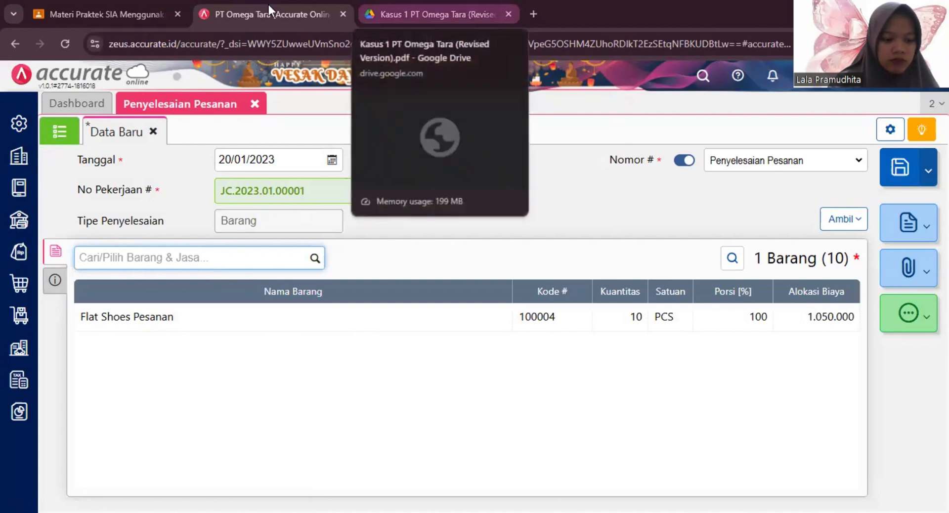
{"action": "left_click", "coordinate": [430, 13]}
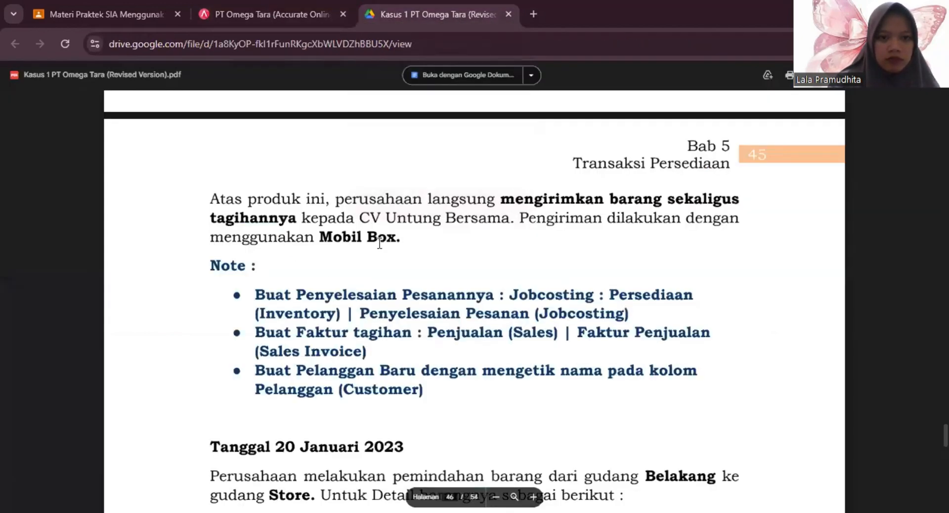
{"action": "scroll", "coordinate": [409, 261], "scroll_direction": "up", "scroll_amount": 5}
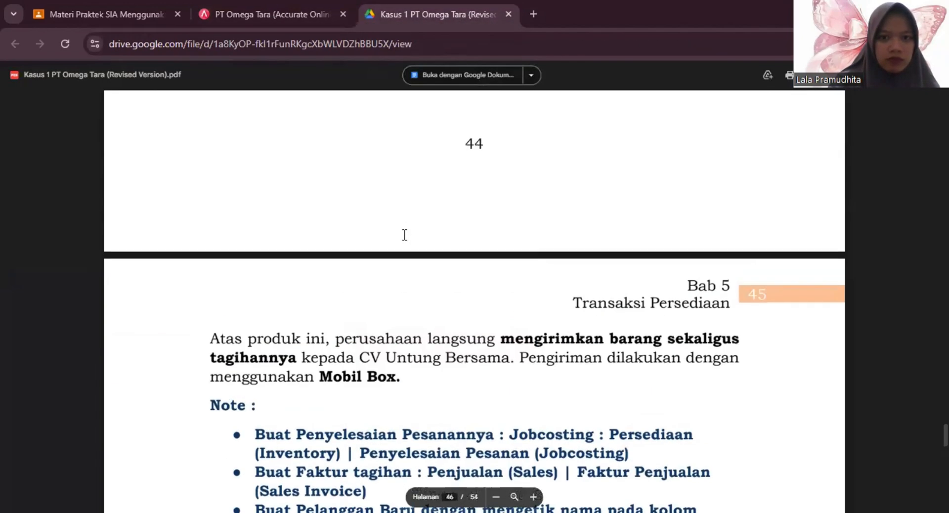
{"action": "scroll", "coordinate": [409, 260], "scroll_direction": "up", "scroll_amount": 5}
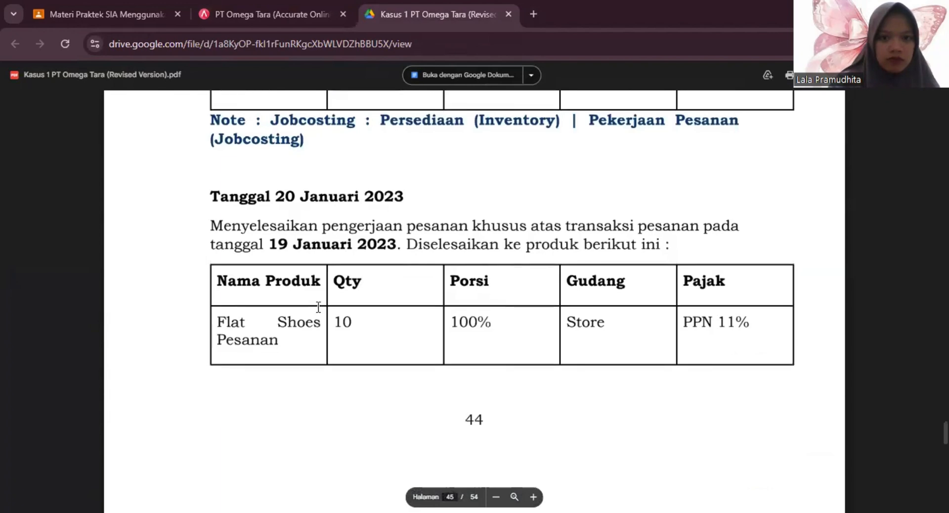
{"action": "scroll", "coordinate": [297, 276], "scroll_direction": "down", "scroll_amount": 8}
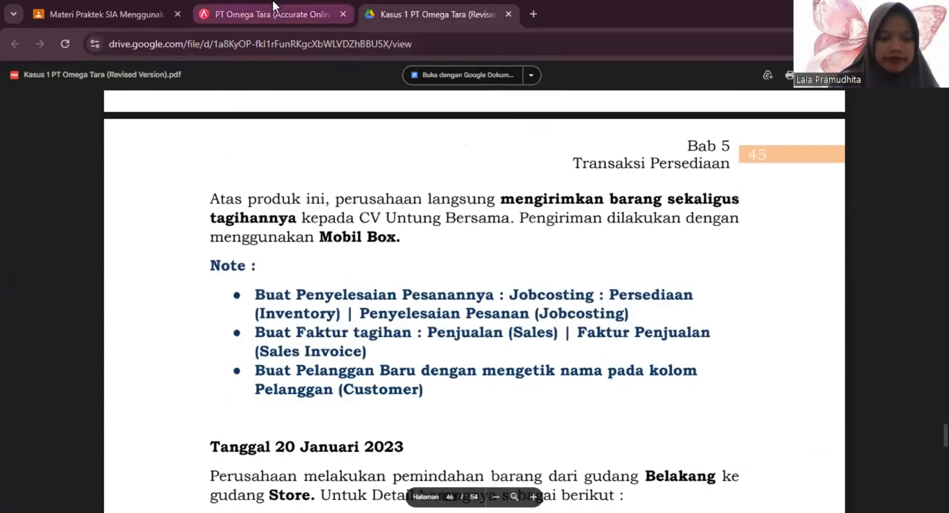
{"action": "left_click", "coordinate": [273, 5]}
{"action": "left_click", "coordinate": [901, 168]}
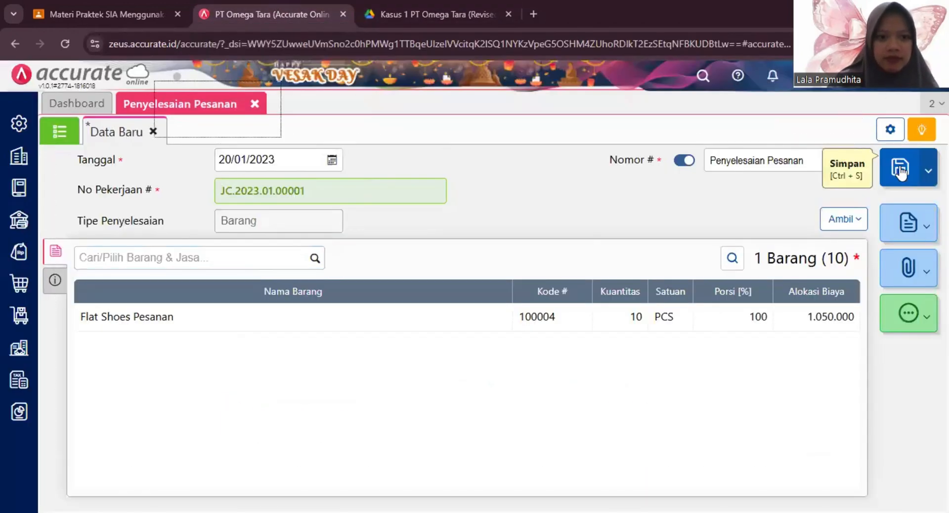
{"action": "left_click", "coordinate": [255, 104]}
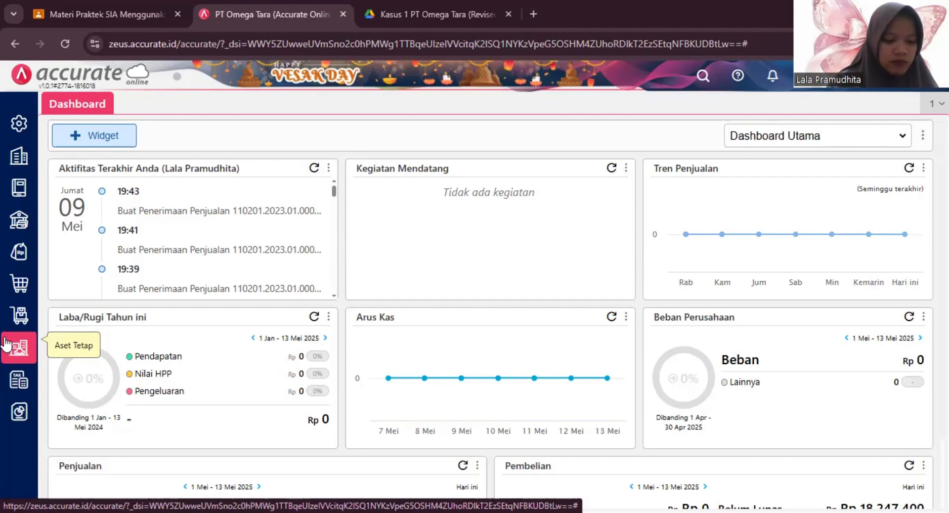
Start a new Faktur Penjualan for customer CV Untung Bersama dated 20/01/2023
{"action": "left_click", "coordinate": [23, 267]}
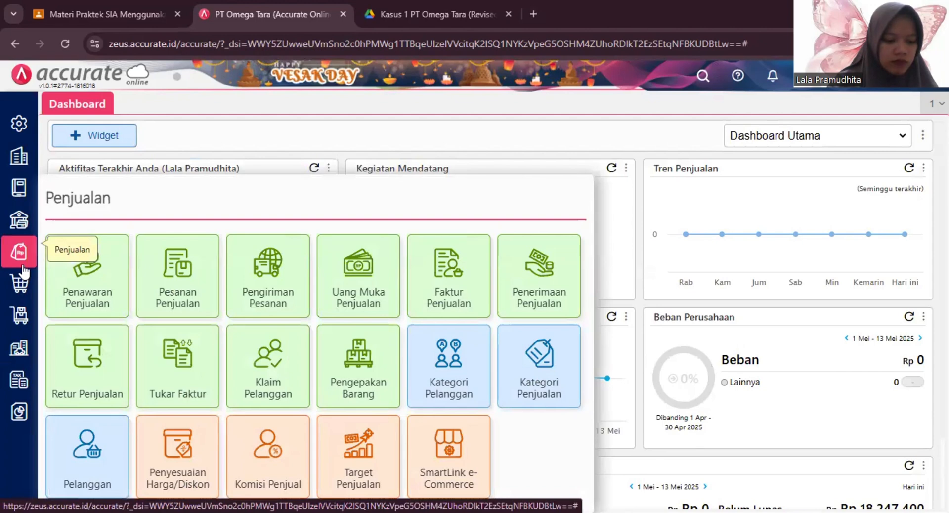
{"action": "left_click", "coordinate": [473, 267]}
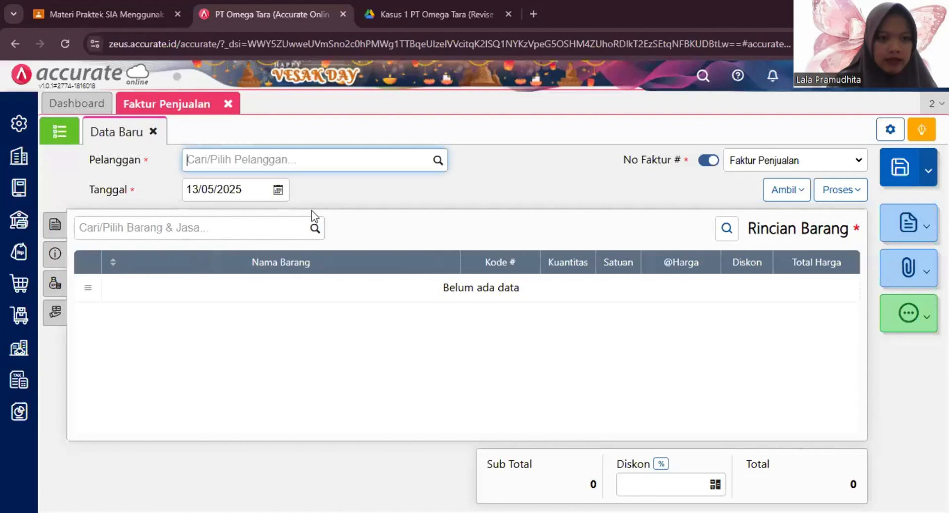
{"action": "left_click", "coordinate": [437, 159]}
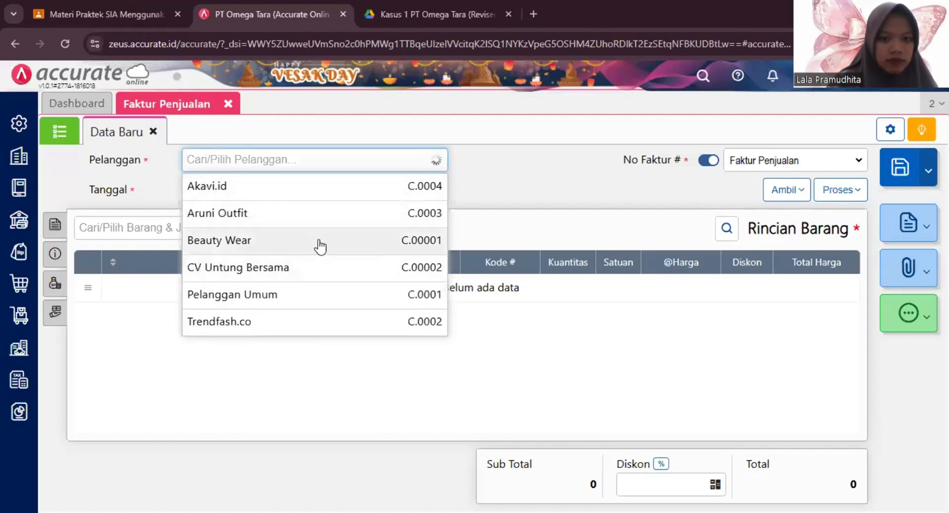
{"action": "left_click", "coordinate": [317, 267]}
{"action": "left_click", "coordinate": [242, 191]}
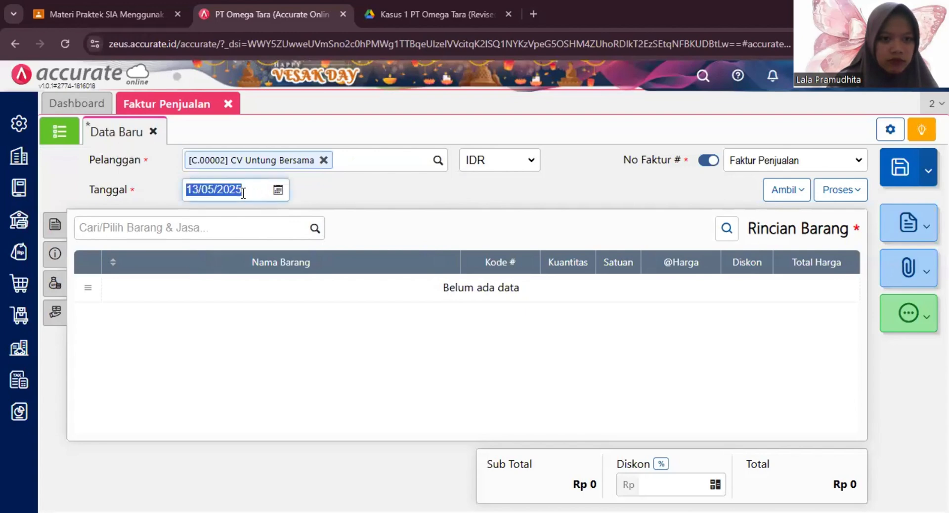
{"action": "type", "text": "20012023"}
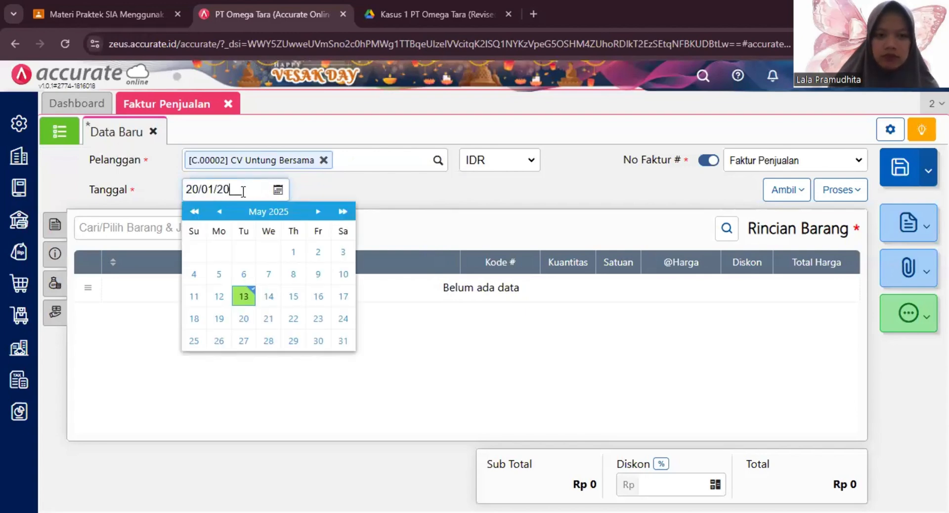
{"action": "left_click", "coordinate": [431, 189]}
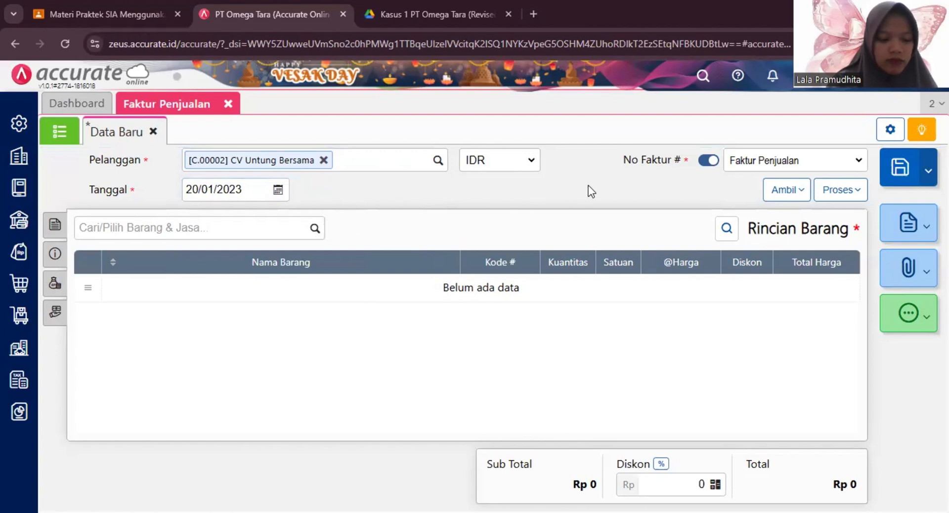
{"action": "left_click", "coordinate": [791, 194]}
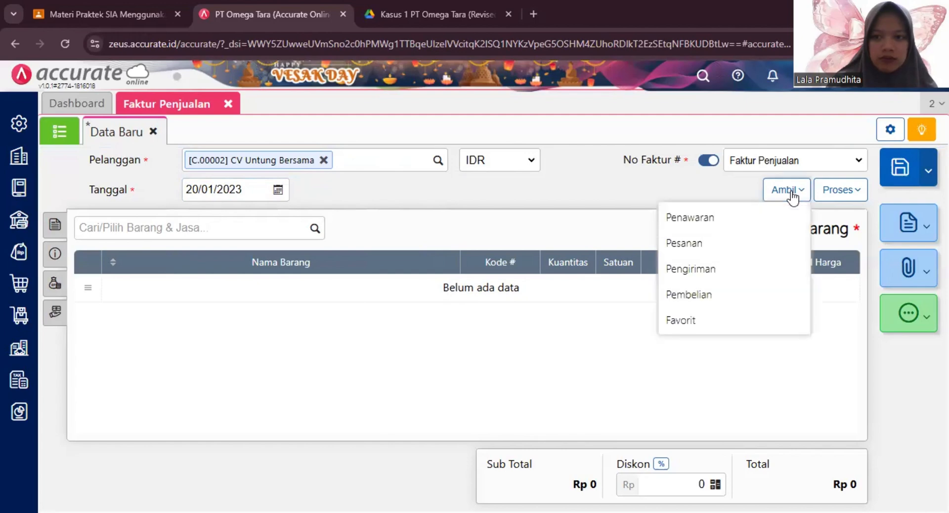
{"action": "left_click", "coordinate": [748, 242]}
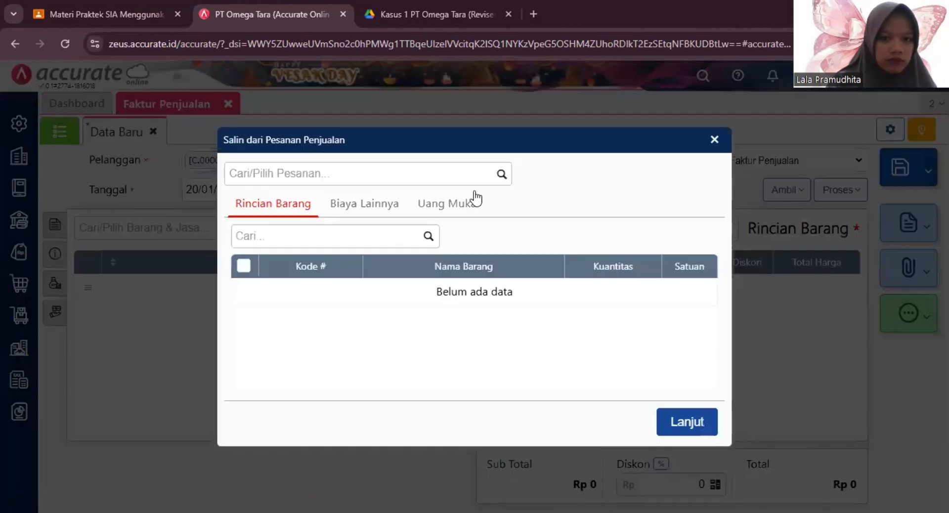
{"action": "left_click", "coordinate": [507, 176]}
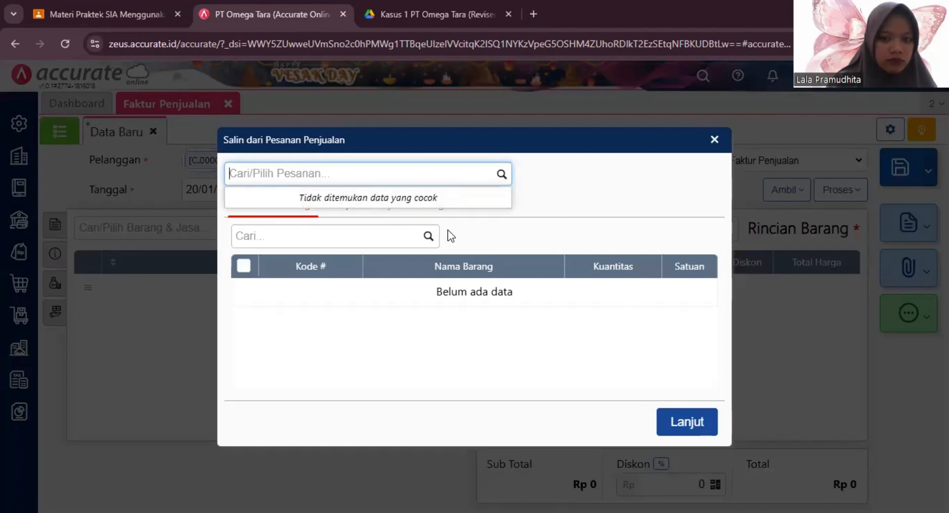
{"action": "left_click", "coordinate": [715, 140]}
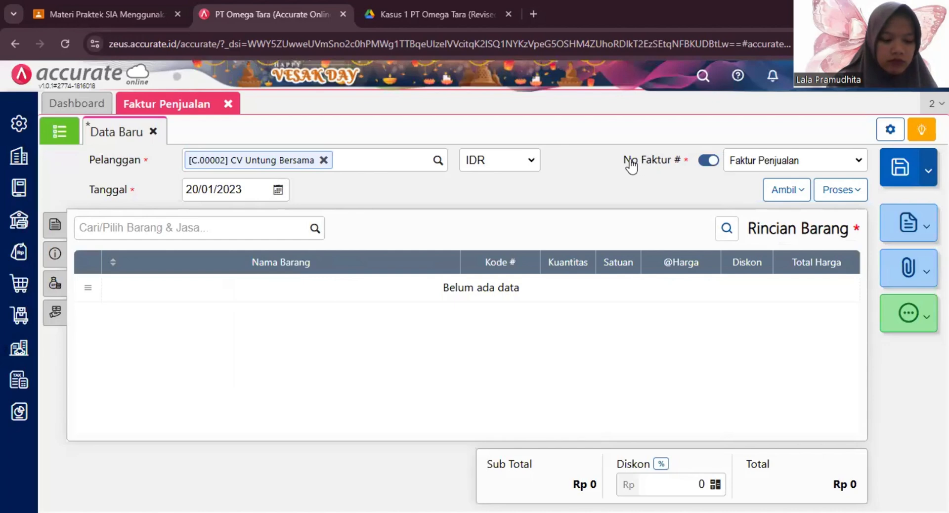
Add Flat Shoes Pesanan to the sales invoice with Kuantitas 10 and Gudang Store
{"action": "left_click", "coordinate": [314, 230]}
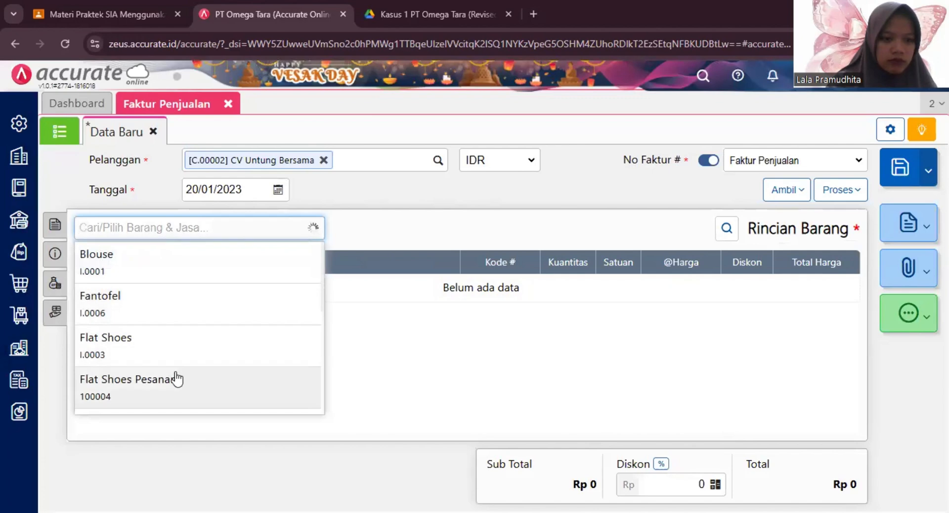
{"action": "left_click", "coordinate": [187, 377]}
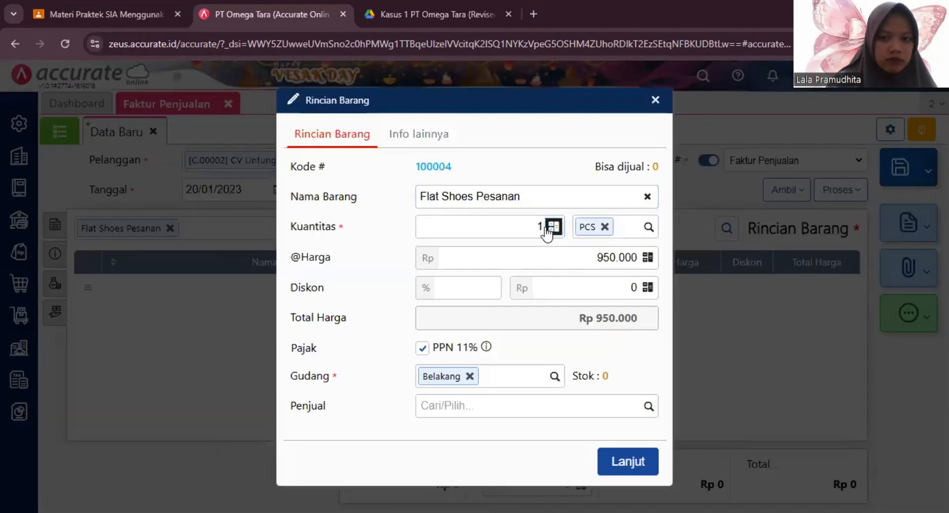
{"action": "left_click", "coordinate": [552, 227]}
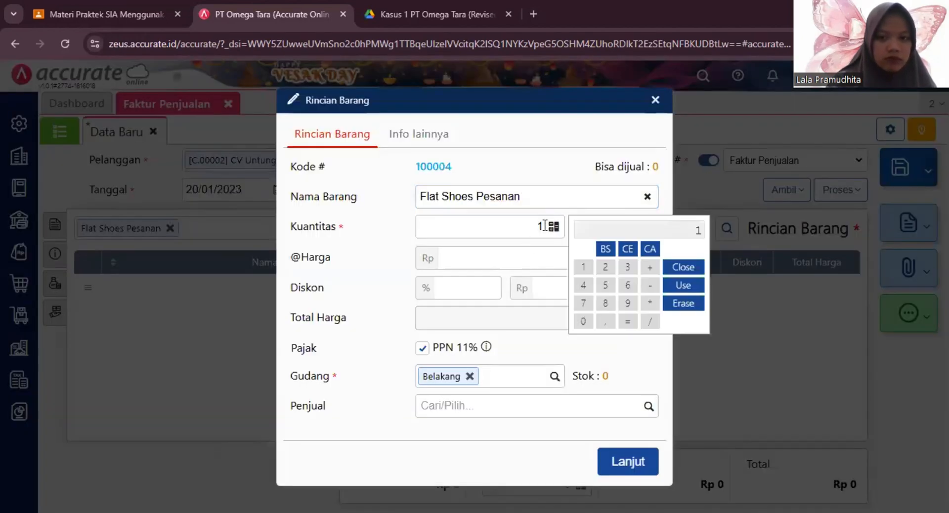
{"action": "left_click", "coordinate": [543, 221]}
{"action": "type", "text": "0"}
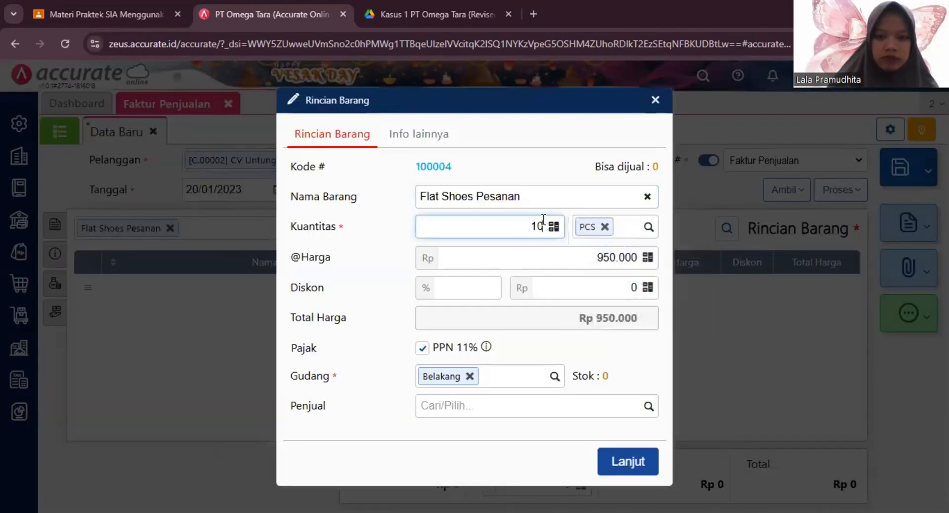
{"action": "left_click", "coordinate": [470, 377]}
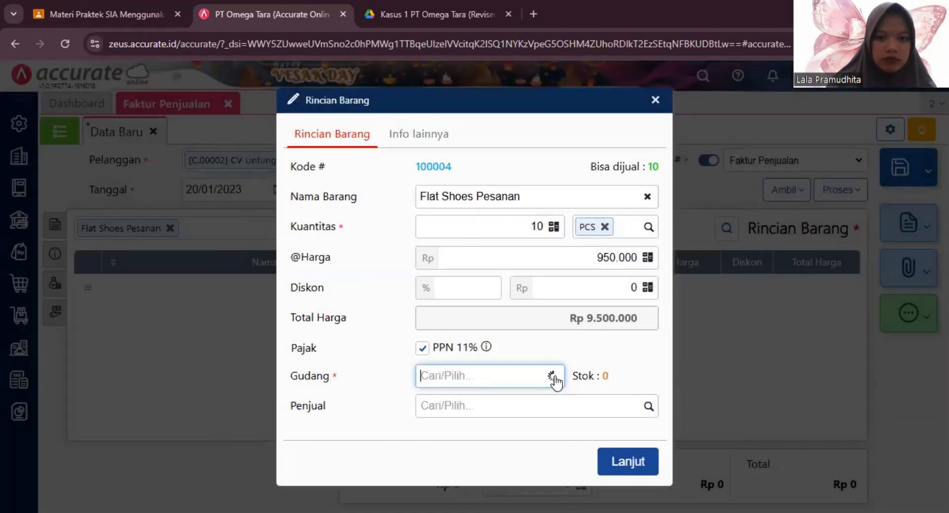
{"action": "left_click", "coordinate": [554, 377]}
{"action": "left_click", "coordinate": [489, 426]}
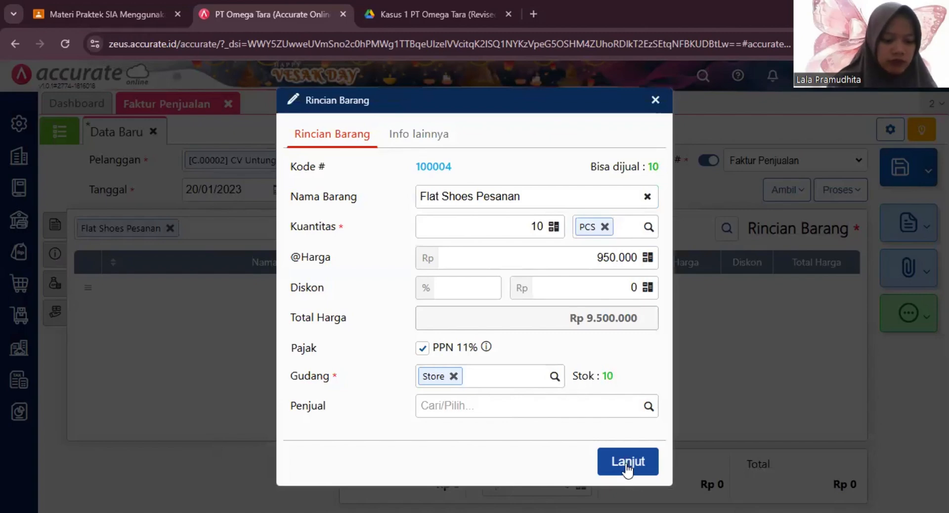
{"action": "left_click", "coordinate": [626, 465]}
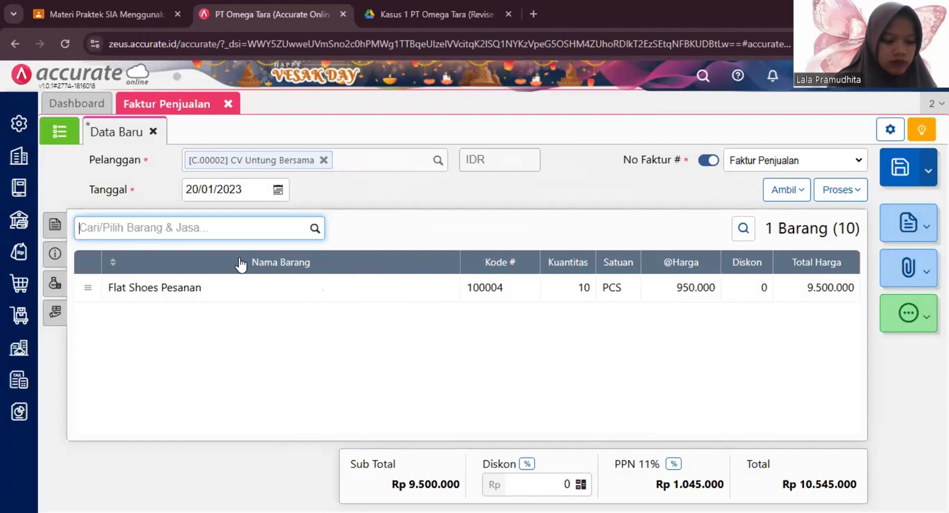
Open the Tgl Pengiriman date in the sales invoice's additional info for editing
{"action": "left_click", "coordinate": [53, 257]}
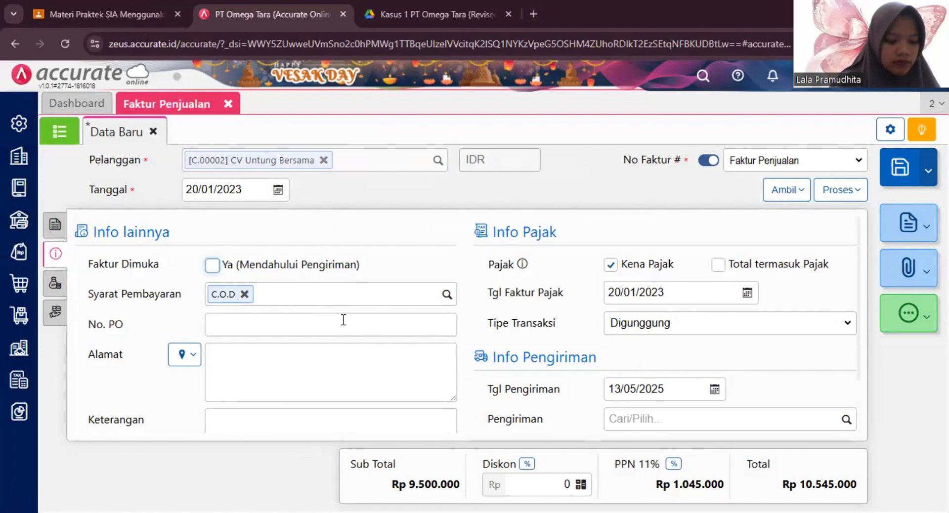
{"action": "left_click", "coordinate": [672, 389]}
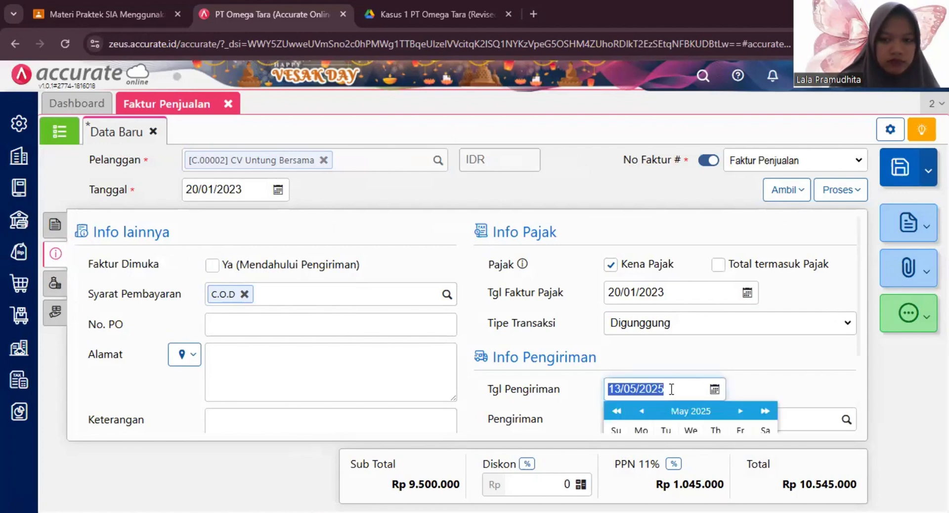
Set the invoice's shipping date (Tgl Pengiriman) to 20/01/2023 and choose Mobil Box as the shipping method
{"action": "type", "text": "20/"}
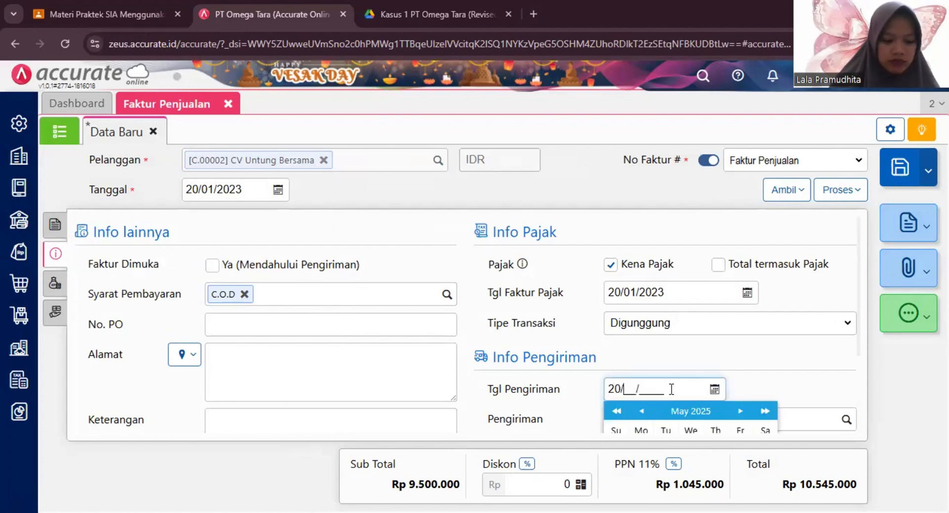
{"action": "type", "text": "01/2023"}
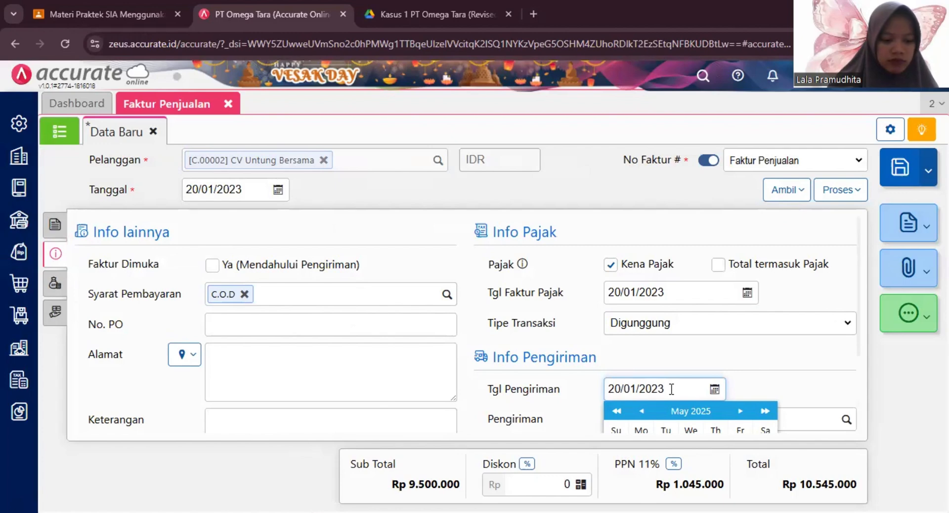
{"action": "scroll", "coordinate": [757, 416], "scroll_direction": "down", "scroll_amount": 1}
{"action": "scroll", "coordinate": [835, 275], "scroll_direction": "up", "scroll_amount": 1}
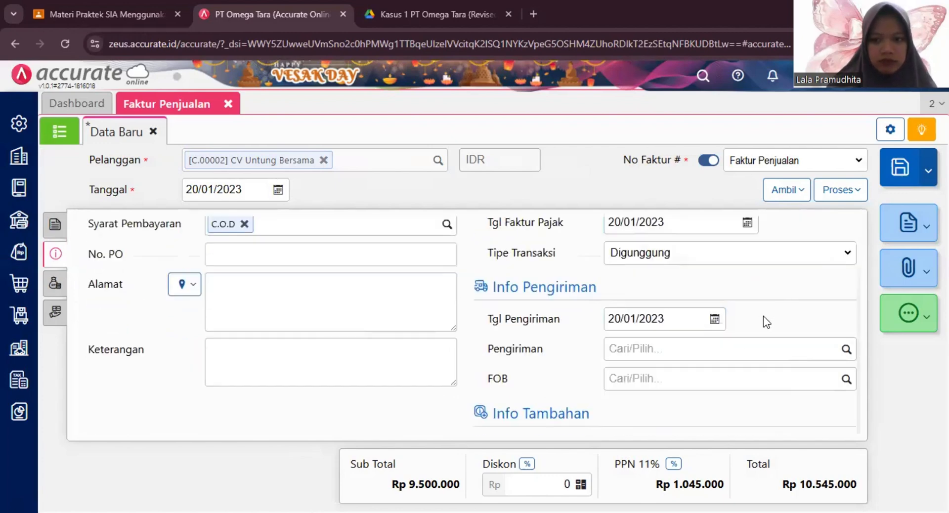
{"action": "left_click", "coordinate": [847, 349]}
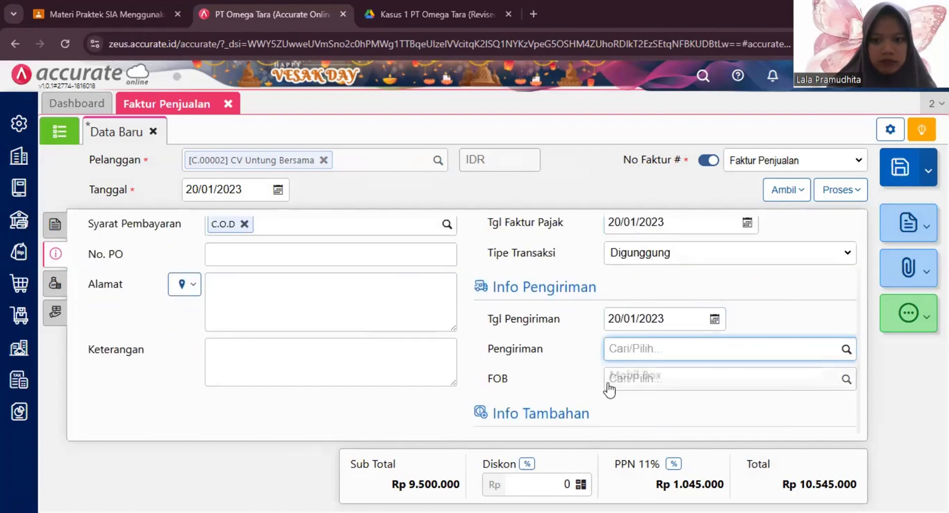
{"action": "left_click", "coordinate": [629, 374]}
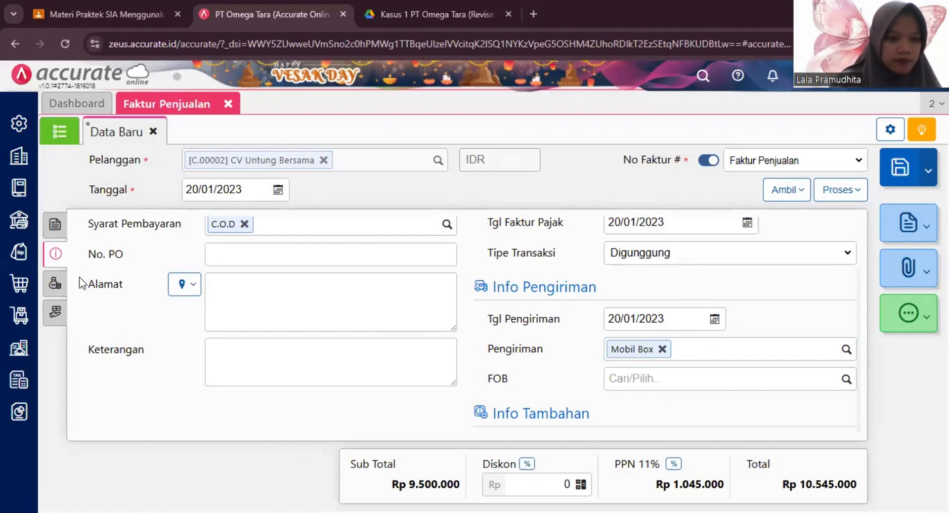
Check the CV Untung Bersama invoice against the case document, save it, and close the sales invoice form
{"action": "left_click", "coordinate": [51, 286]}
{"action": "left_click", "coordinate": [53, 311]}
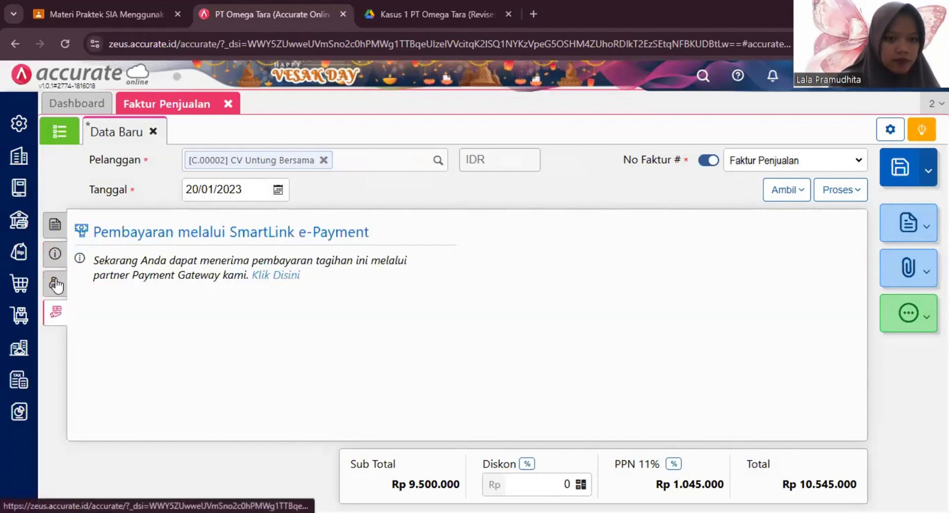
{"action": "left_click", "coordinate": [57, 227]}
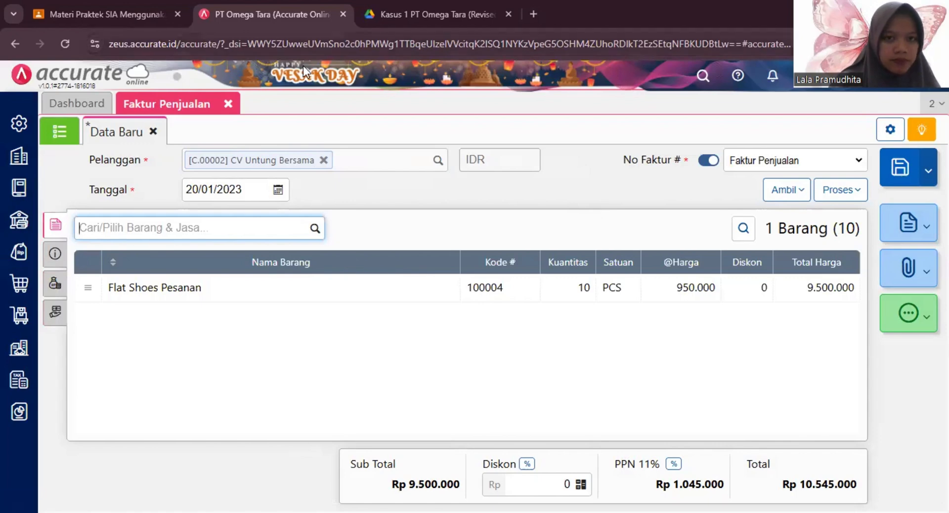
{"action": "key", "text": "ctrl+Tab"}
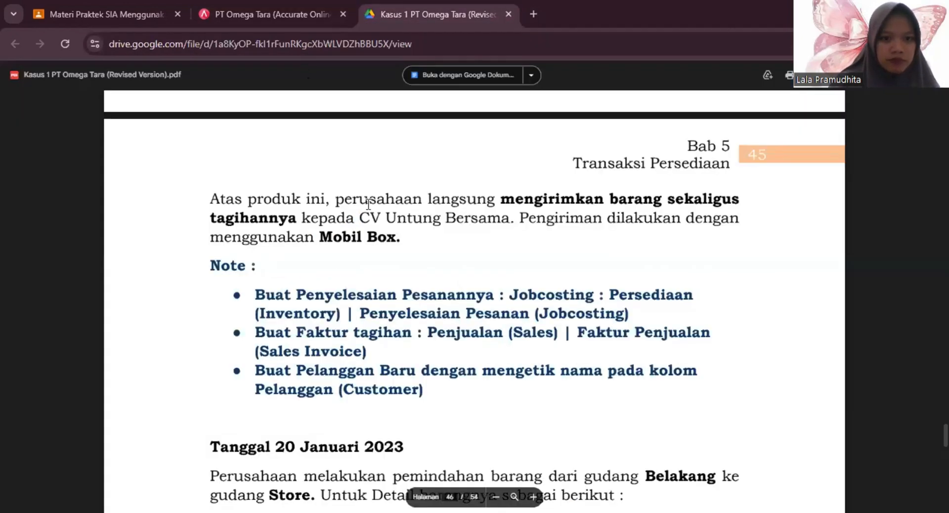
{"action": "left_click", "coordinate": [238, 2]}
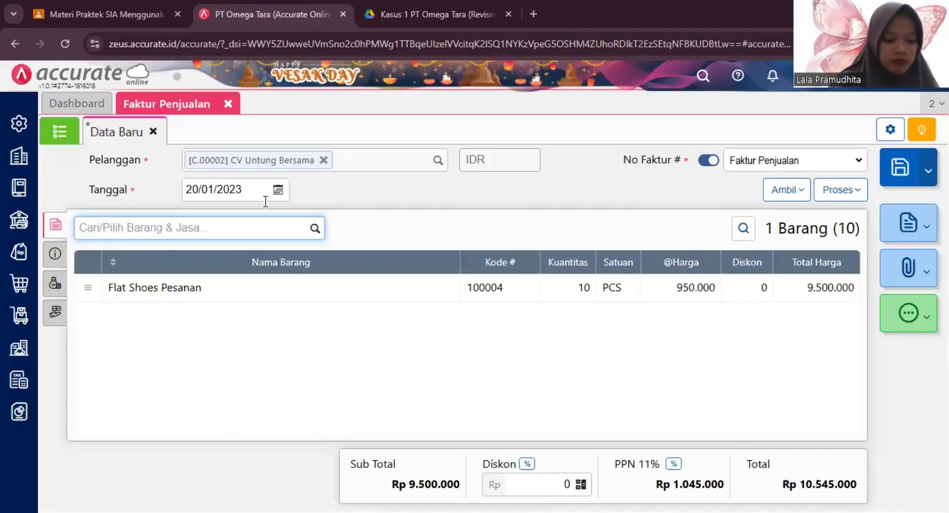
{"action": "left_click", "coordinate": [909, 174]}
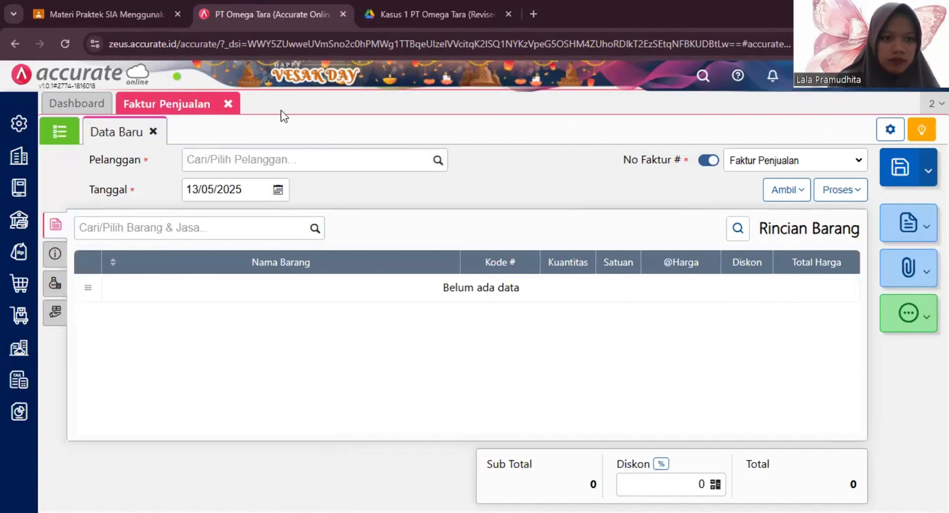
{"action": "left_click", "coordinate": [228, 104]}
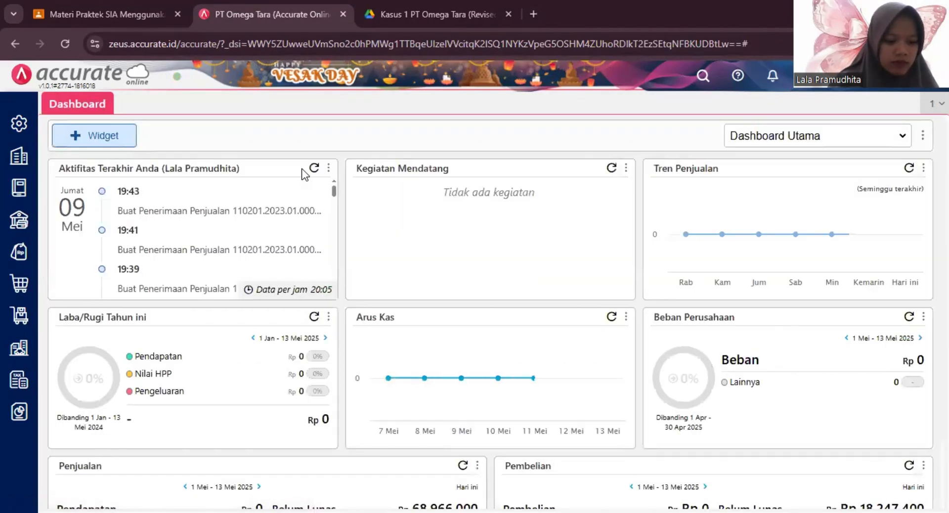
Read the 20 Januari 2023 item transfer in the case document and open a new Pemindahan Barang form in Accurate Online
{"action": "left_click", "coordinate": [430, 14]}
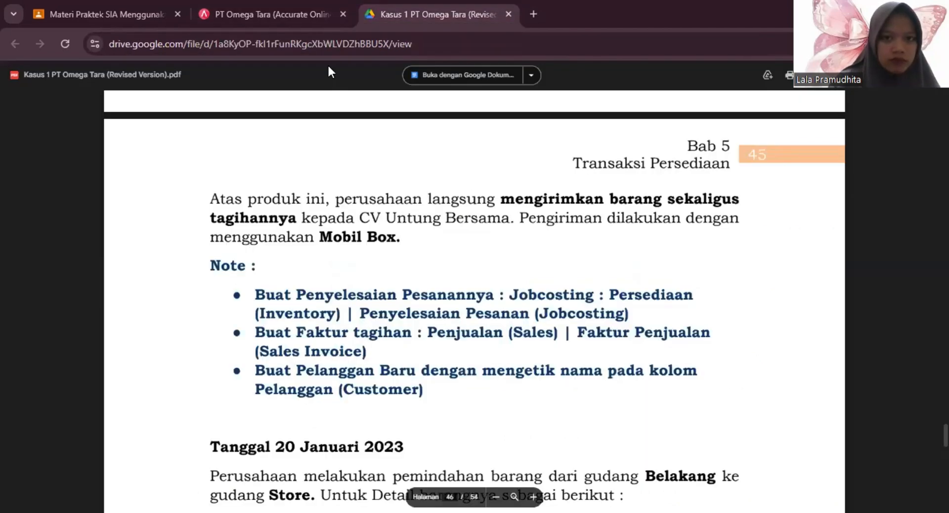
{"action": "scroll", "coordinate": [380, 333], "scroll_direction": "down", "scroll_amount": 6}
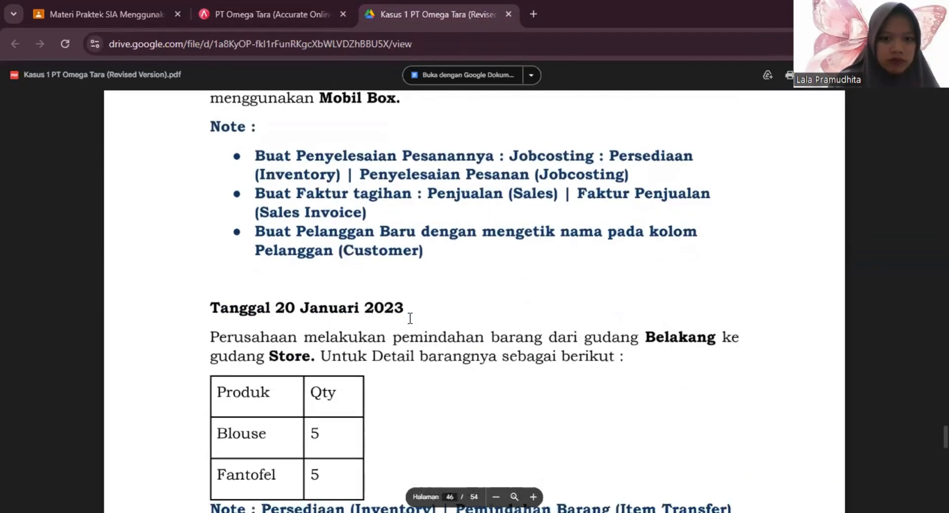
{"action": "scroll", "coordinate": [411, 277], "scroll_direction": "down", "scroll_amount": 2}
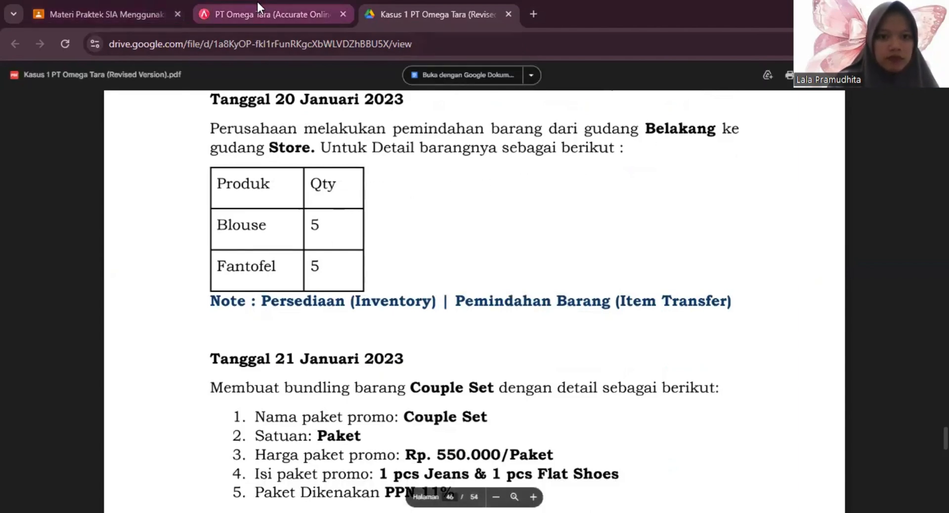
{"action": "mouse_move", "coordinate": [257, 1]}
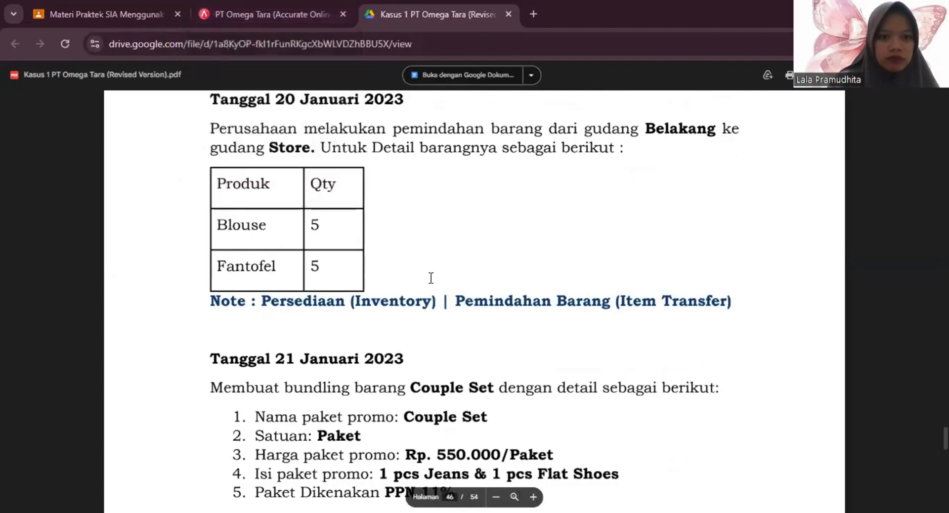
{"action": "left_click", "coordinate": [267, 7]}
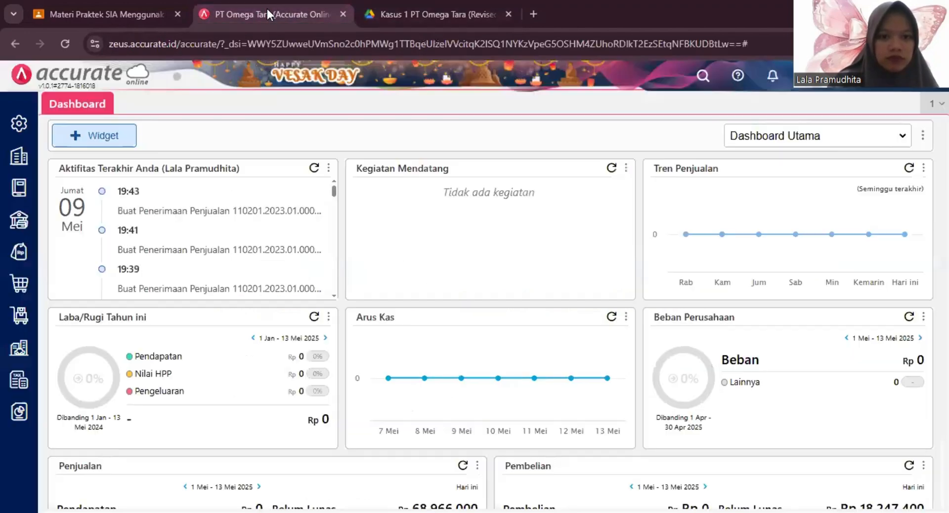
{"action": "left_click", "coordinate": [9, 312]}
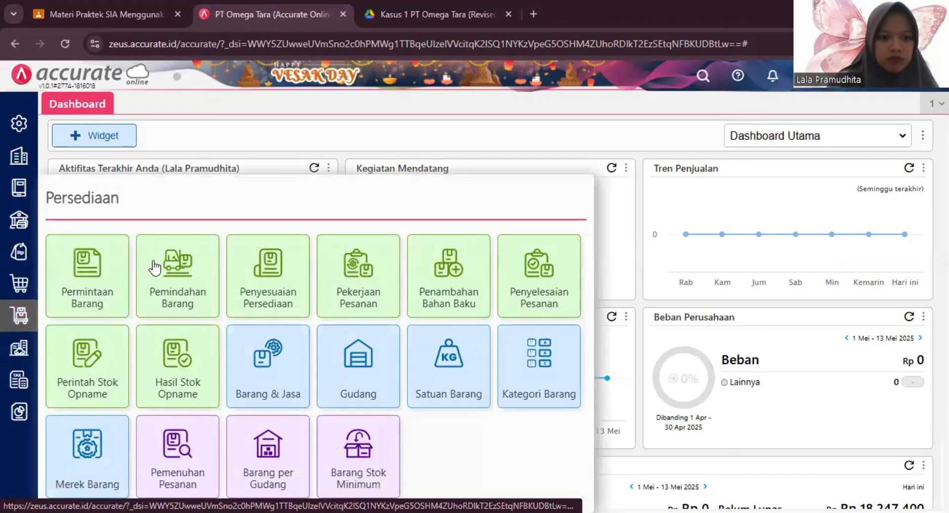
{"action": "left_click", "coordinate": [188, 276]}
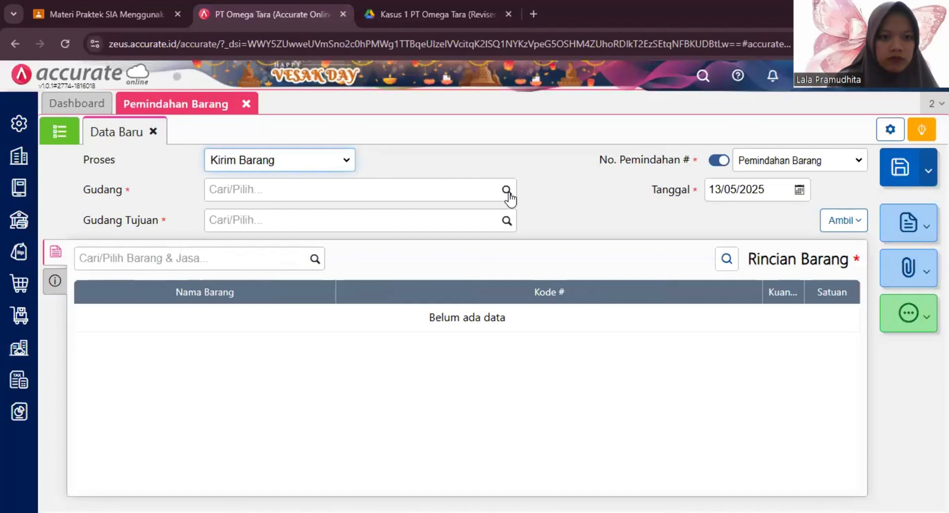
Set the transfer's source warehouse to Belakang and its destination warehouse to Store, as given in the case document
{"action": "left_click", "coordinate": [435, 13]}
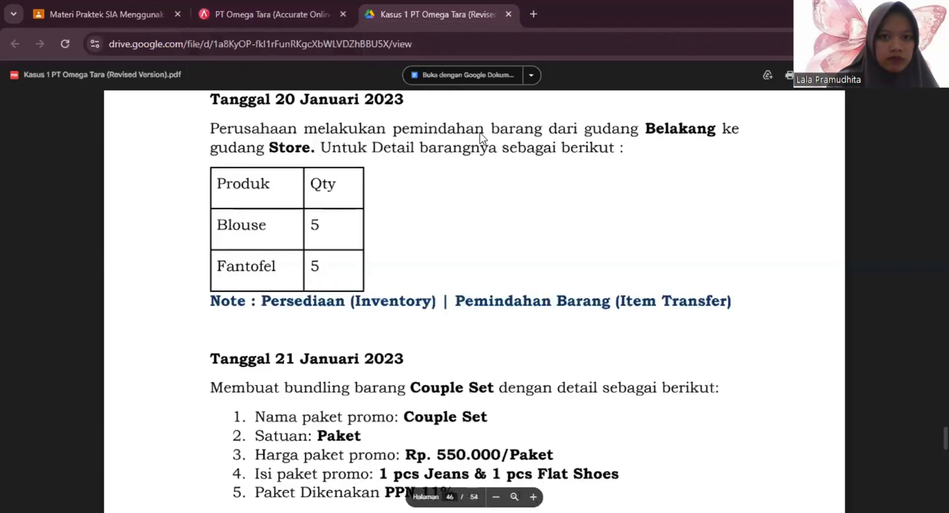
{"action": "left_click", "coordinate": [282, 13]}
{"action": "left_click", "coordinate": [502, 195]}
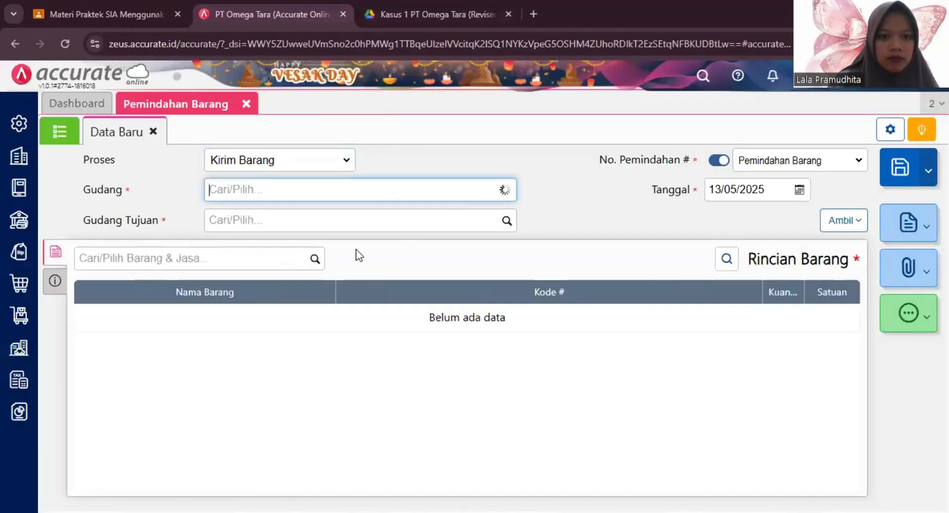
{"action": "left_click", "coordinate": [324, 225]}
{"action": "left_click", "coordinate": [506, 220]}
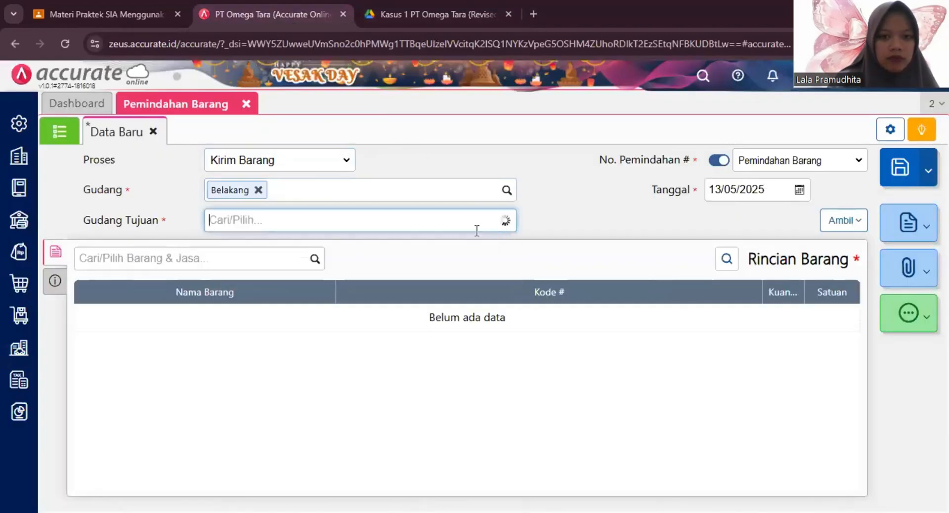
{"action": "left_click", "coordinate": [325, 272]}
Add the case's items to the transfer: Blouse with quantity 5 and Fantofel with quantity 5
{"action": "left_click", "coordinate": [395, 14]}
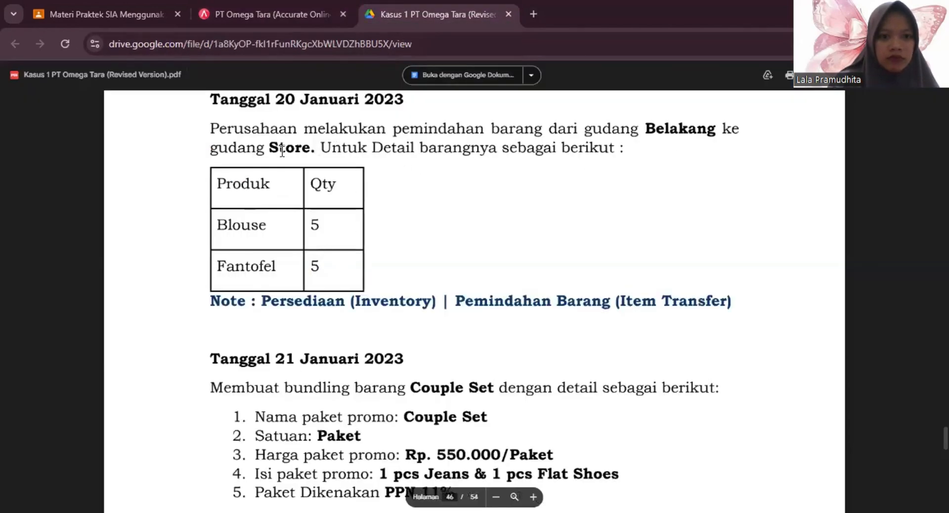
{"action": "left_click", "coordinate": [295, 1]}
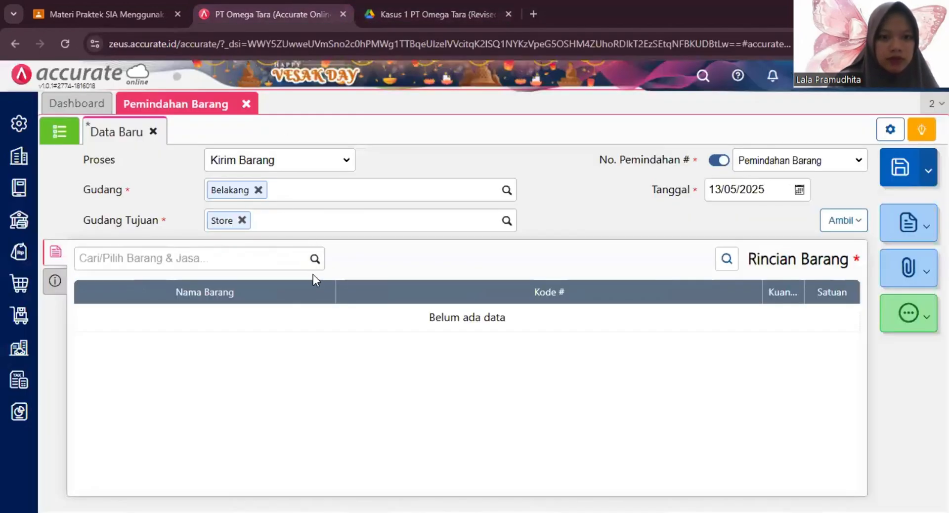
{"action": "left_click", "coordinate": [314, 258]}
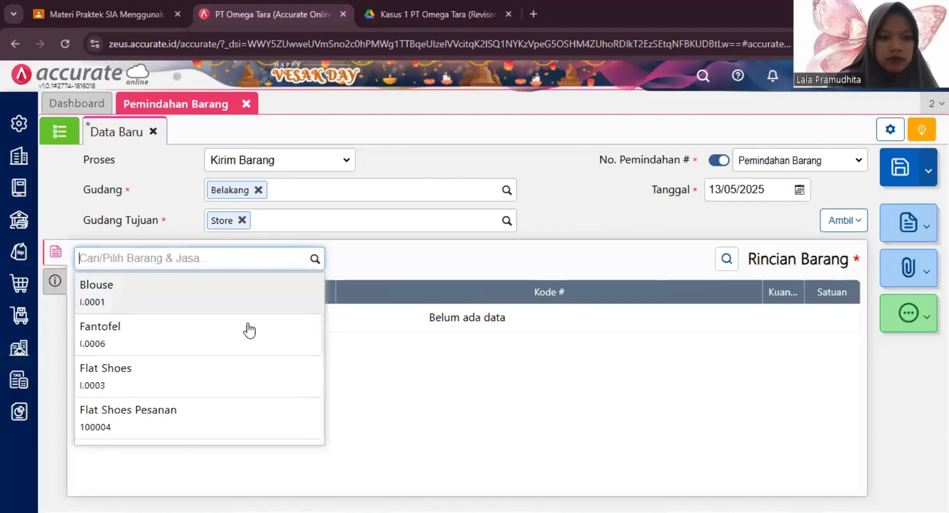
{"action": "left_click", "coordinate": [253, 303]}
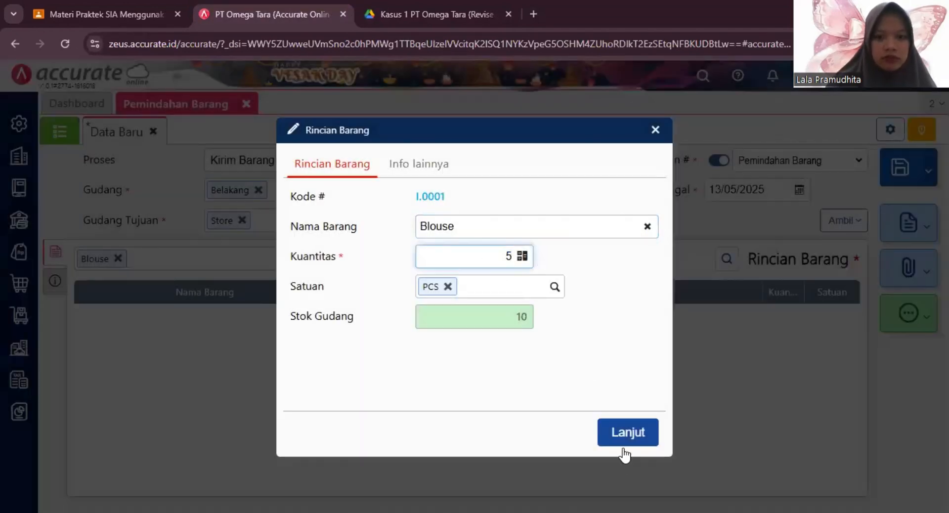
{"action": "left_click", "coordinate": [631, 431]}
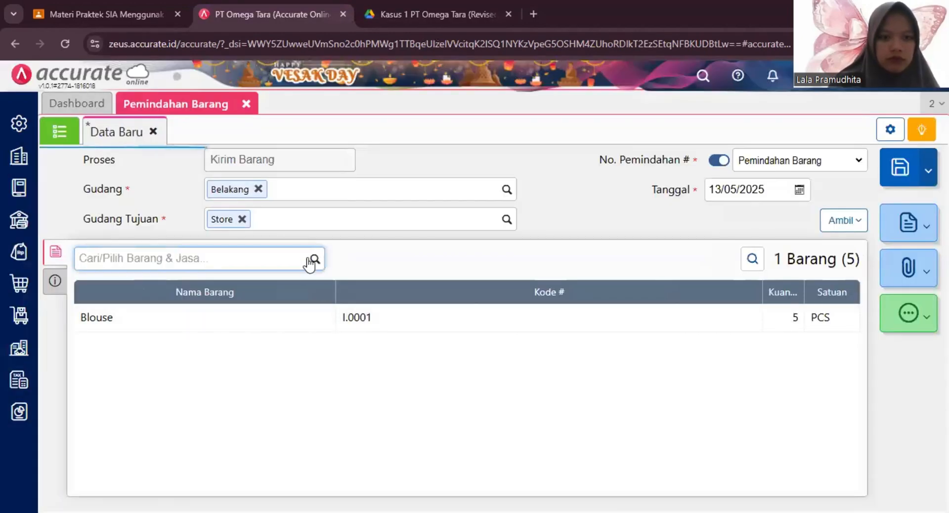
{"action": "left_click", "coordinate": [312, 260]}
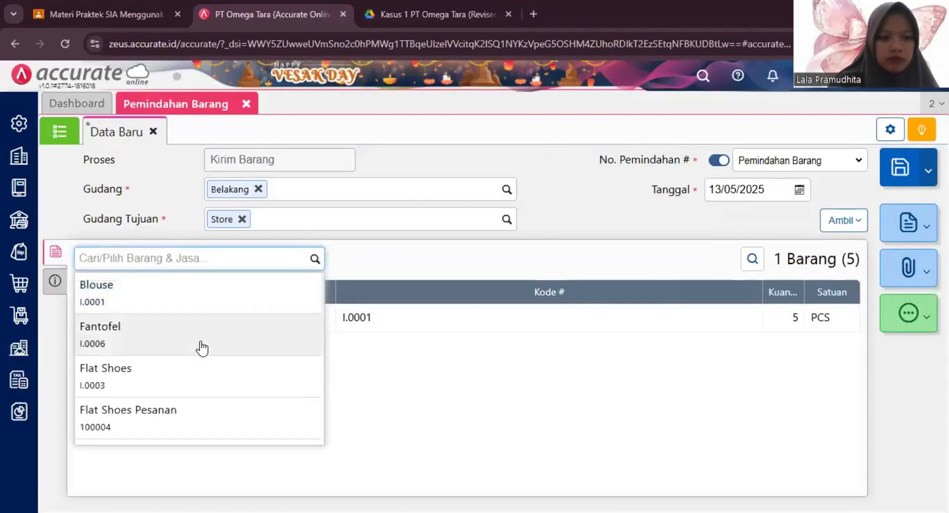
{"action": "left_click", "coordinate": [214, 346]}
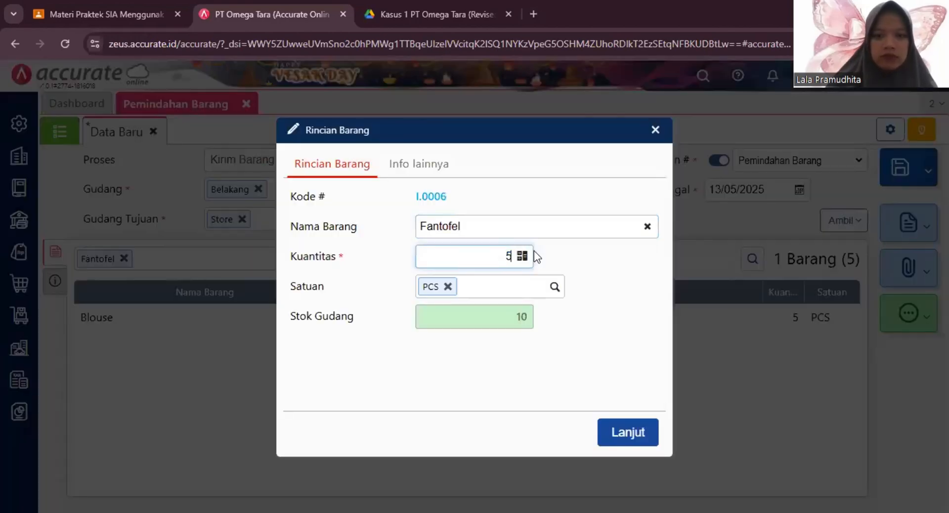
{"action": "left_click", "coordinate": [625, 435]}
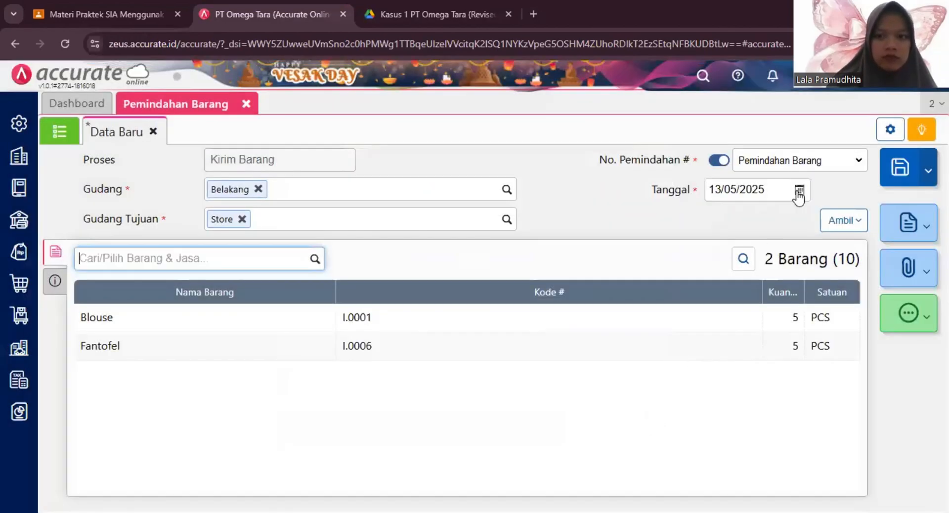
Set the transfer date to 20/01/2023 and check the entry against the case document, including the additional info
{"action": "left_click", "coordinate": [779, 190]}
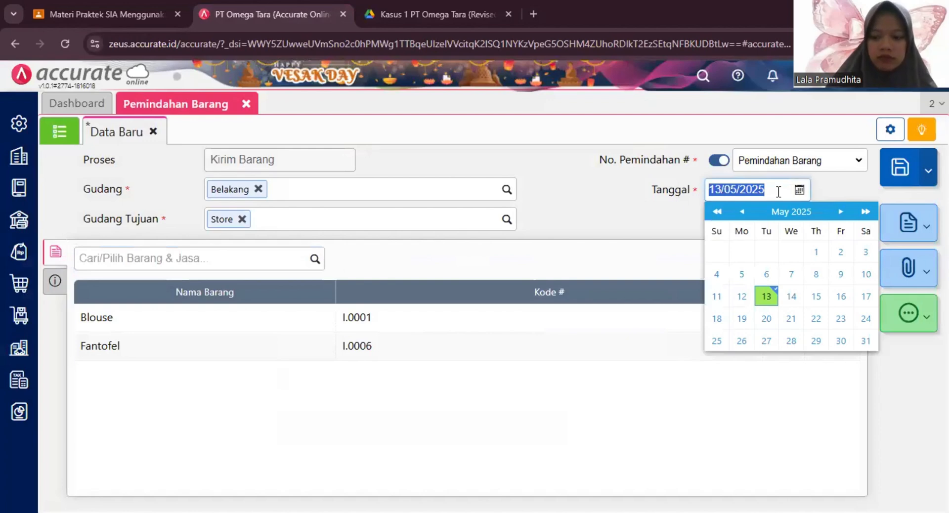
{"action": "type", "text": "20/01/2023"}
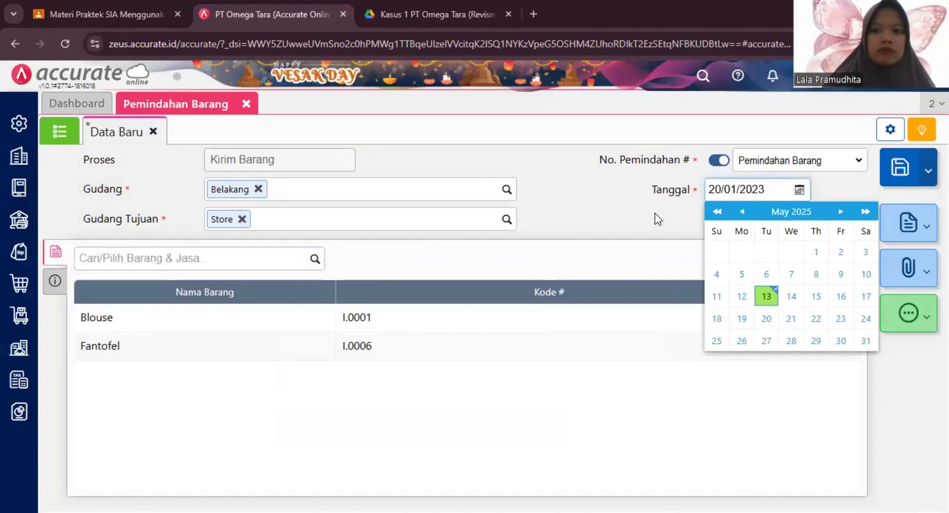
{"action": "left_click", "coordinate": [578, 203]}
{"action": "left_click", "coordinate": [430, 14]}
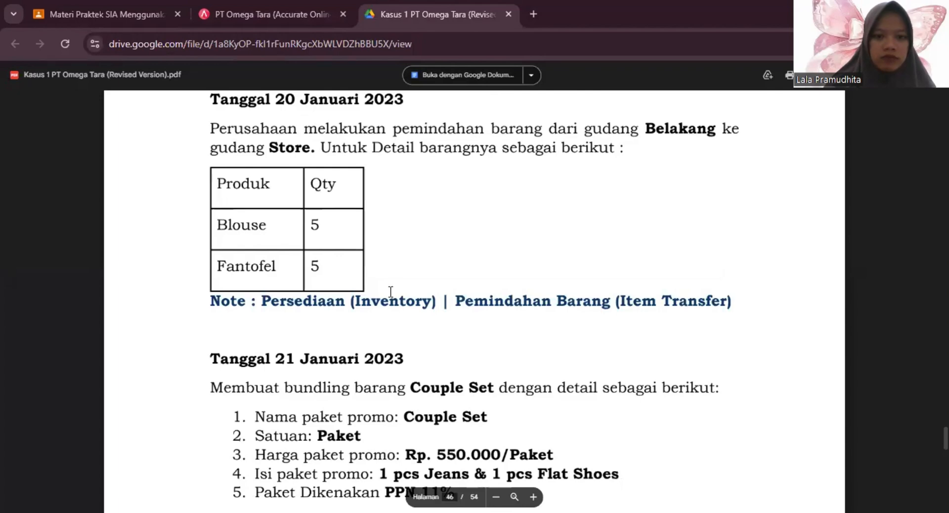
{"action": "left_click", "coordinate": [271, 14]}
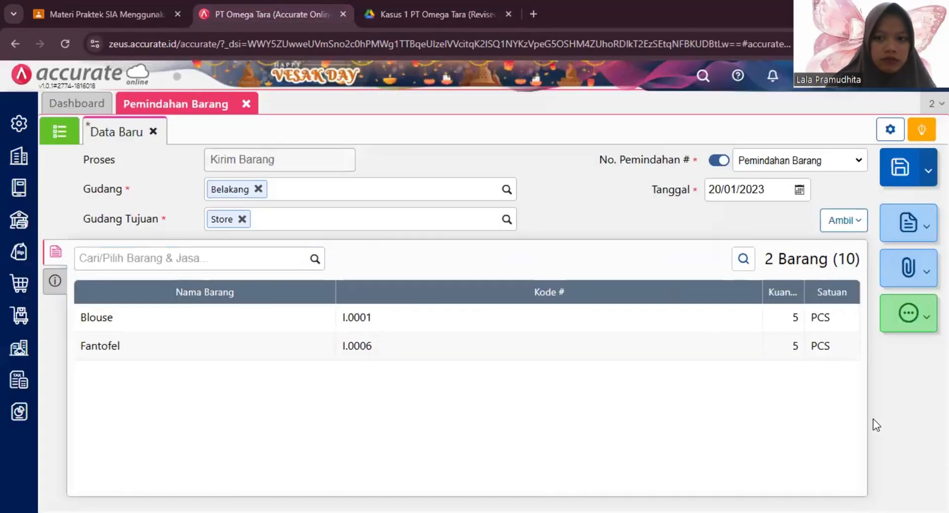
{"action": "left_click", "coordinate": [53, 287]}
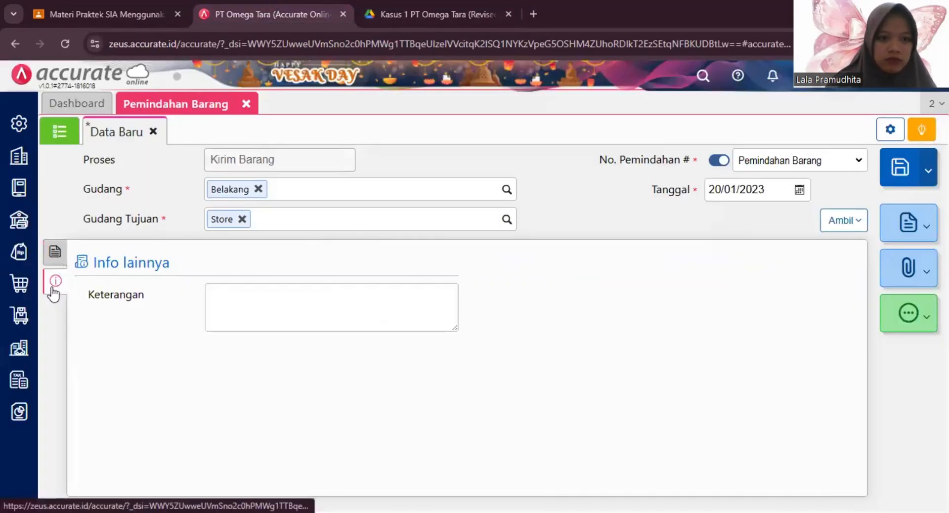
{"action": "left_click", "coordinate": [49, 253]}
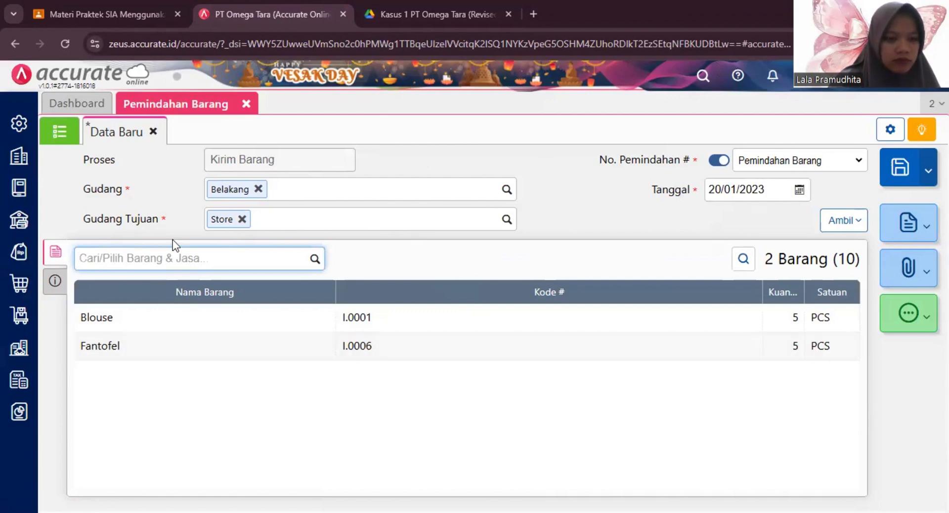
Enter the transfer's description as "Pemindahan barang dari belakang ke store", then save the transfer and close Pemindahan Barang
{"action": "left_click", "coordinate": [54, 280]}
{"action": "left_click", "coordinate": [270, 313]}
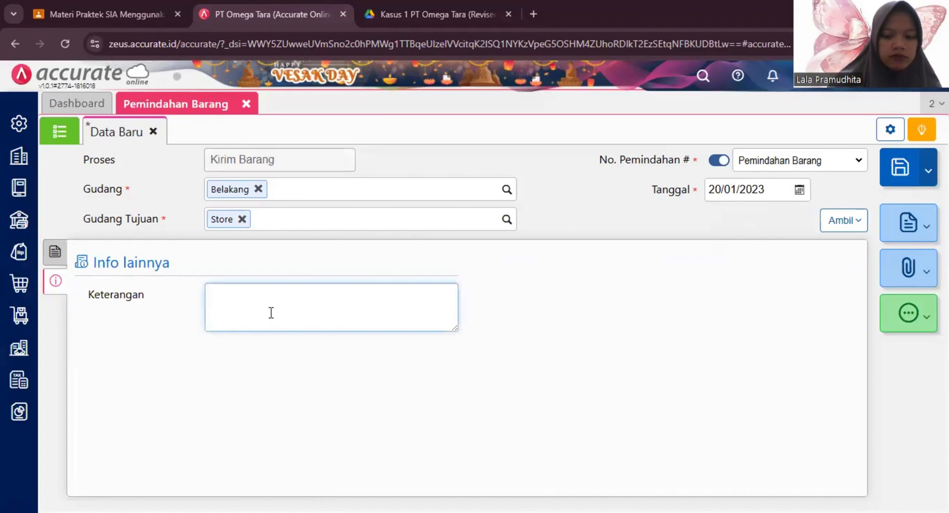
{"action": "type", "text": "Pemi"}
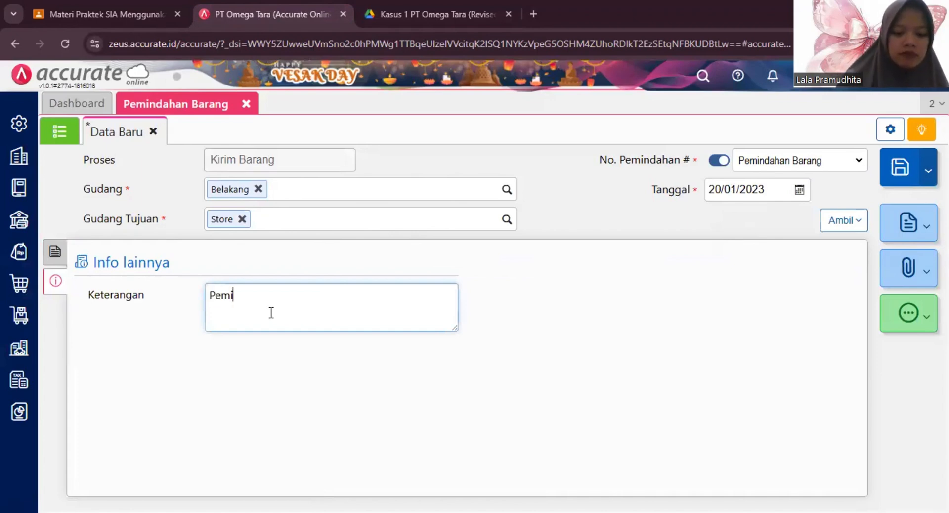
{"action": "type", "text": "ndahan "}
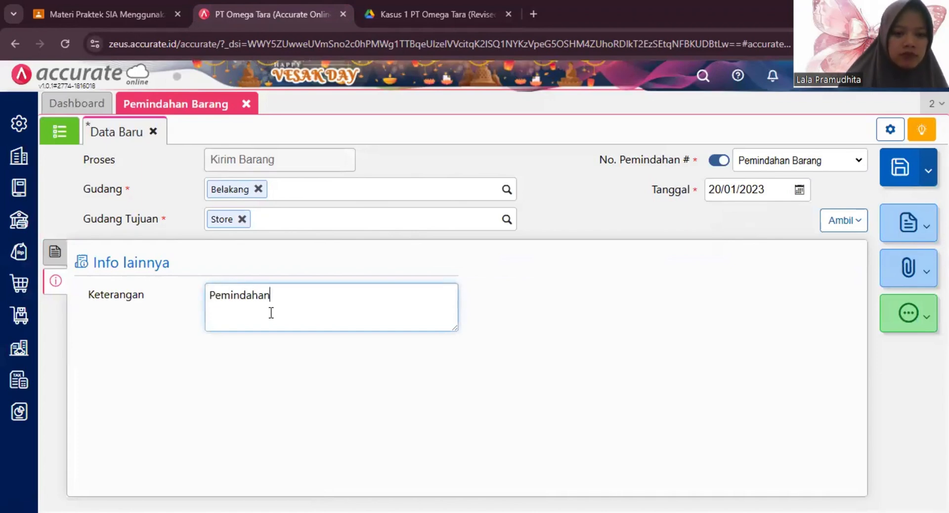
{"action": "type", "text": "bara"}
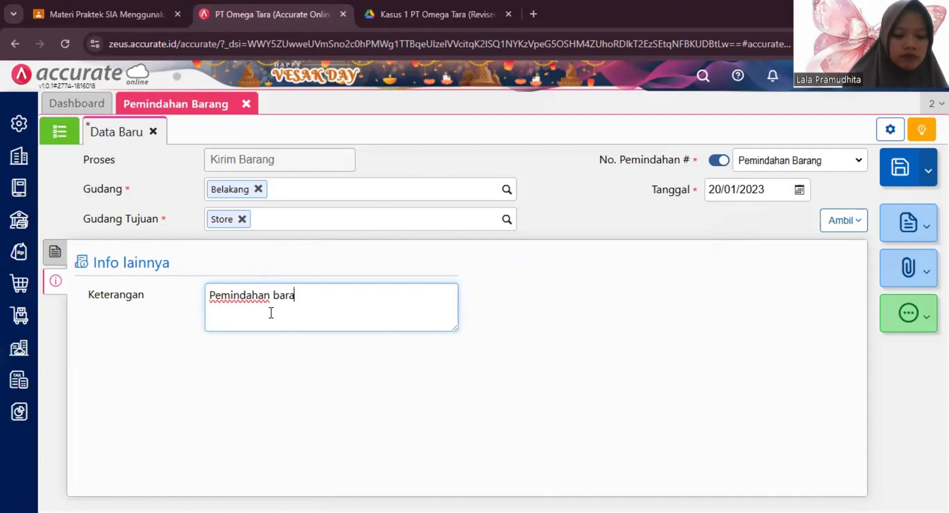
{"action": "type", "text": "ng da"}
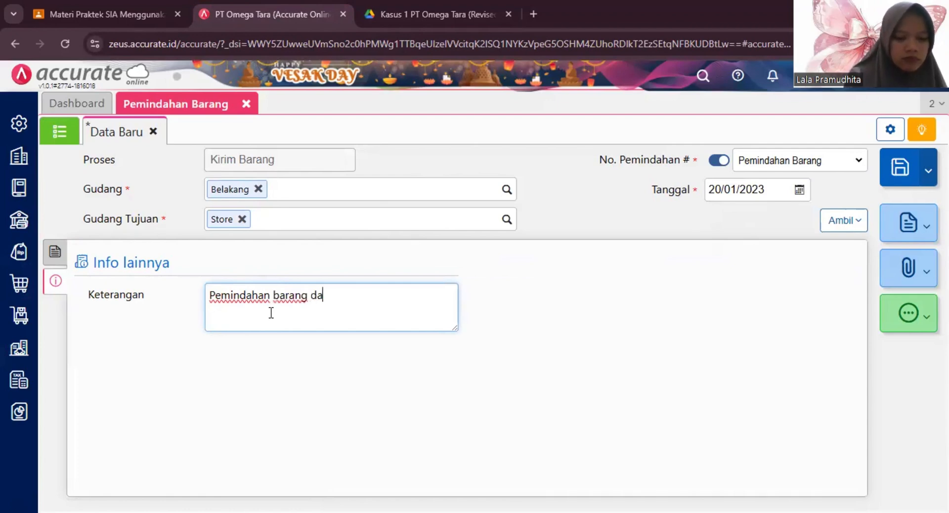
{"action": "type", "text": "ri belak"}
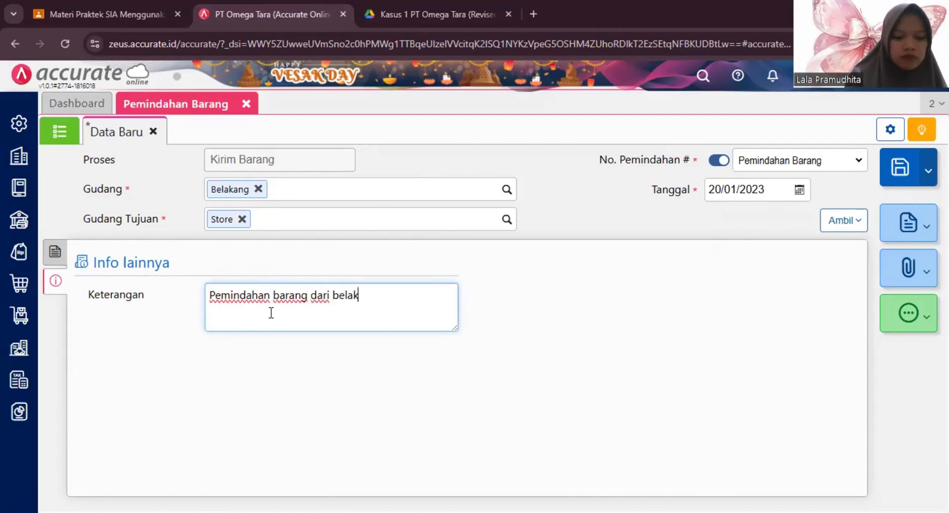
{"action": "type", "text": "ang"}
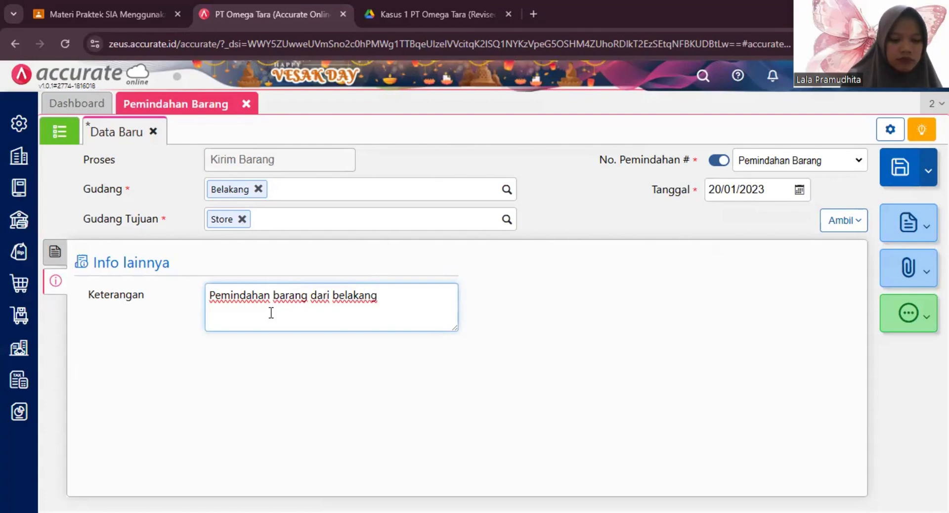
{"action": "type", "text": " ke store"}
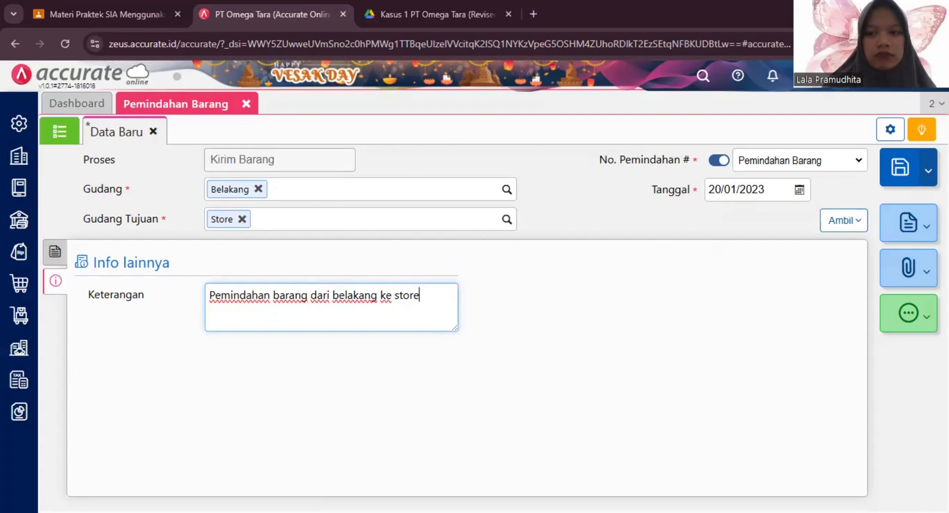
{"action": "left_click", "coordinate": [900, 168]}
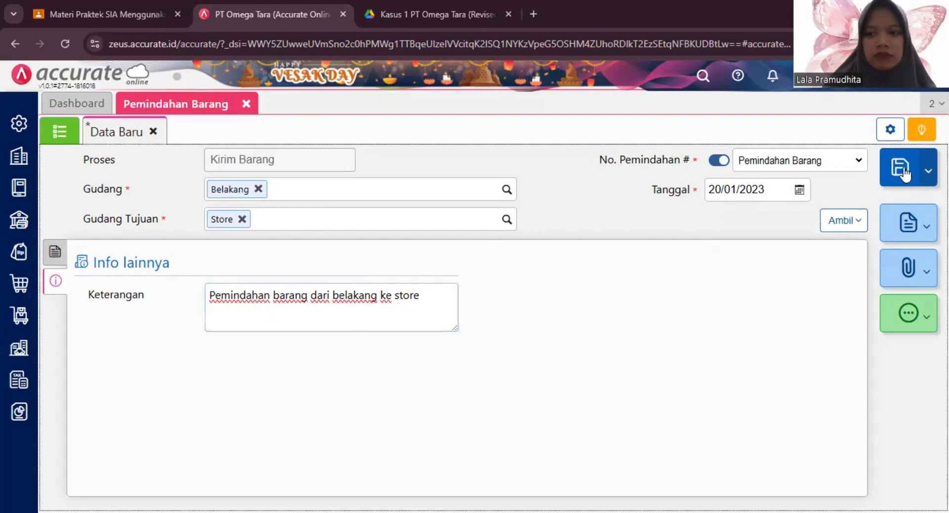
{"action": "left_click", "coordinate": [256, 103]}
{"action": "left_click", "coordinate": [256, 104]}
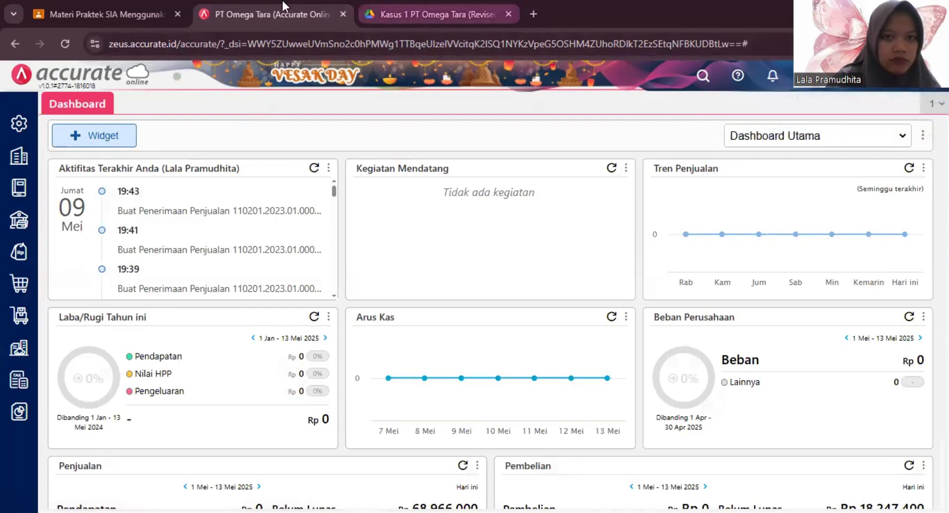
Recheck the 20 Januari 2023 transfer in the case document and start a new Pemindahan Barang with the process Terima Barang
{"action": "left_click", "coordinate": [435, 13]}
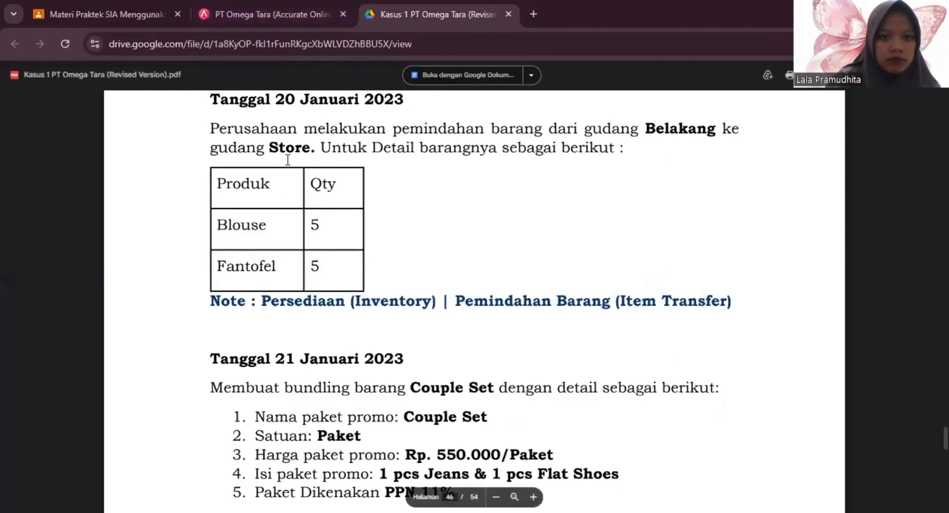
{"action": "left_click", "coordinate": [292, 2]}
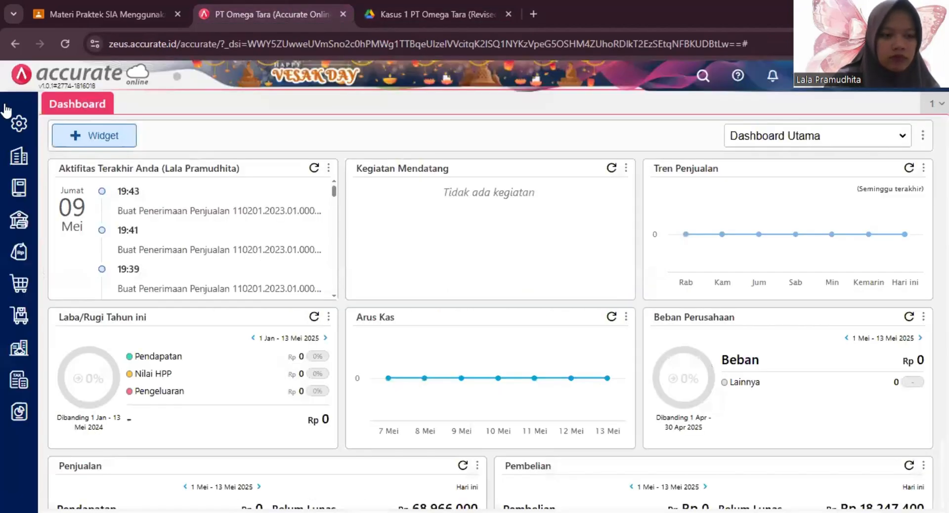
{"action": "mouse_move", "coordinate": [16, 315]}
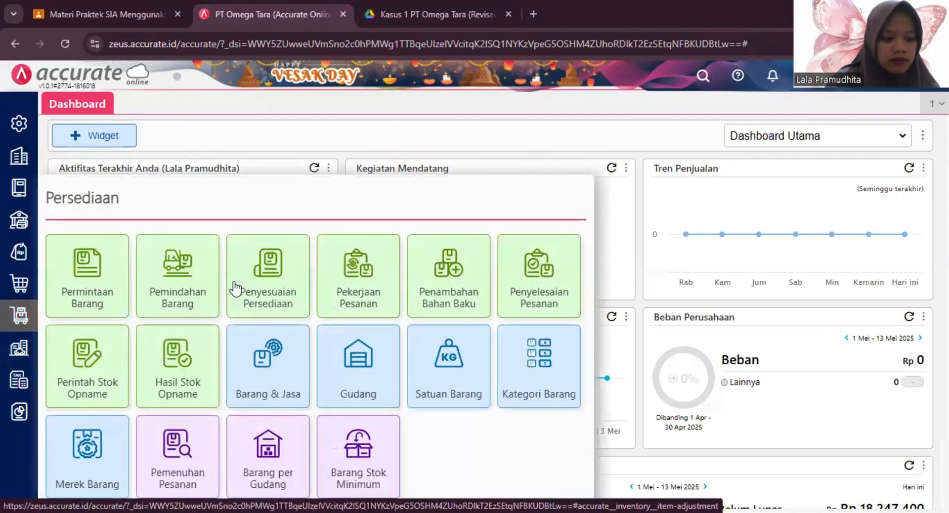
{"action": "left_click", "coordinate": [234, 281]}
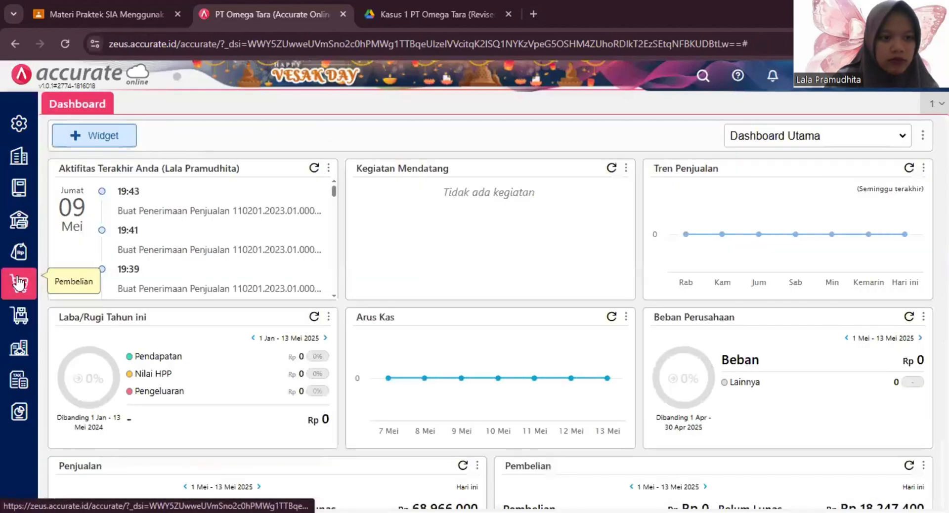
{"action": "left_click", "coordinate": [20, 286]}
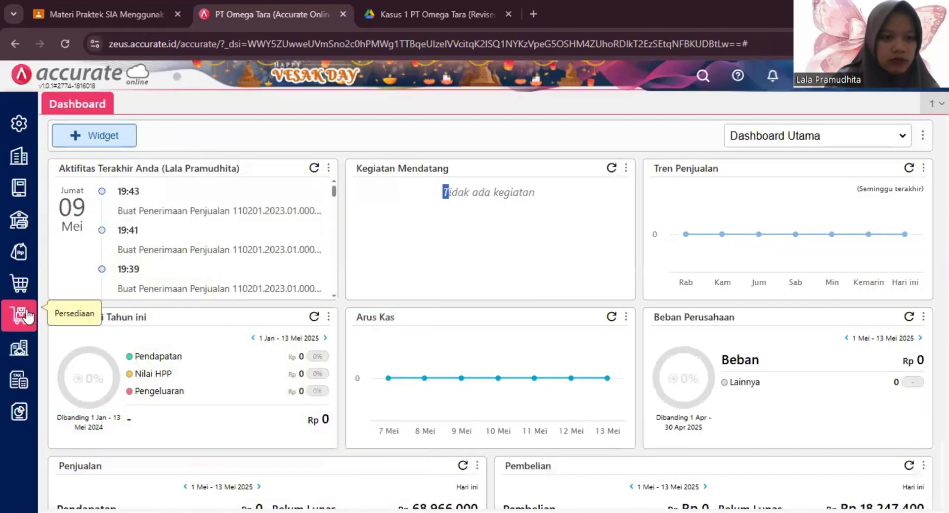
{"action": "left_click", "coordinate": [20, 315]}
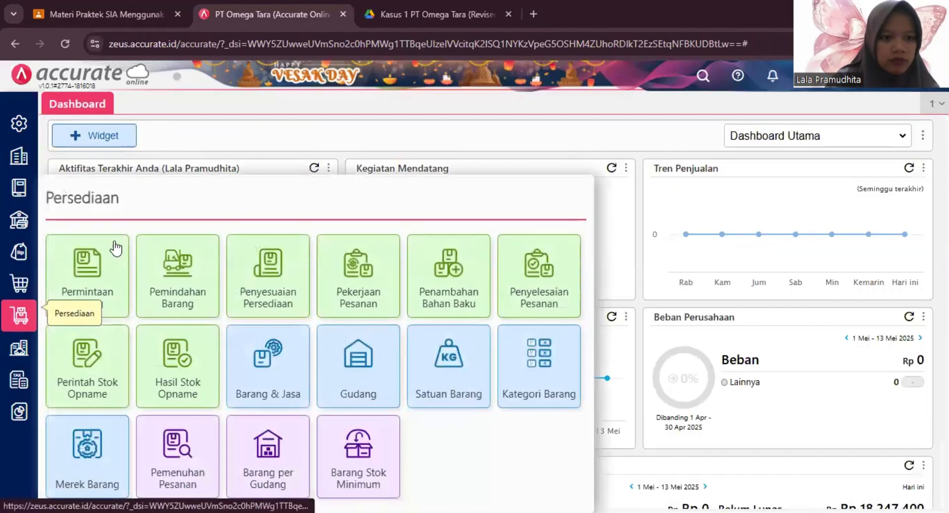
{"action": "left_click", "coordinate": [191, 287]}
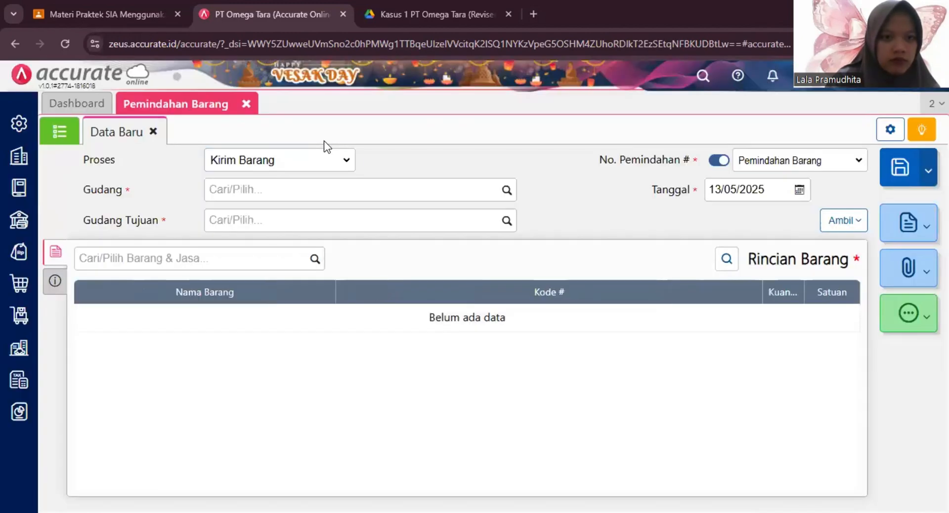
{"action": "left_click", "coordinate": [332, 165]}
{"action": "left_click", "coordinate": [316, 197]}
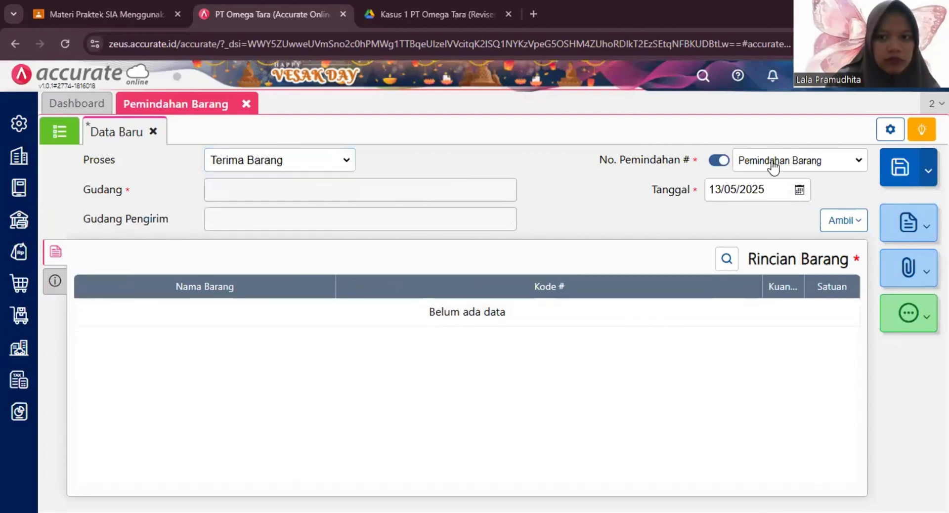
Set the date of the Terima Barang entry to 20/01/2023
{"action": "left_click", "coordinate": [765, 191]}
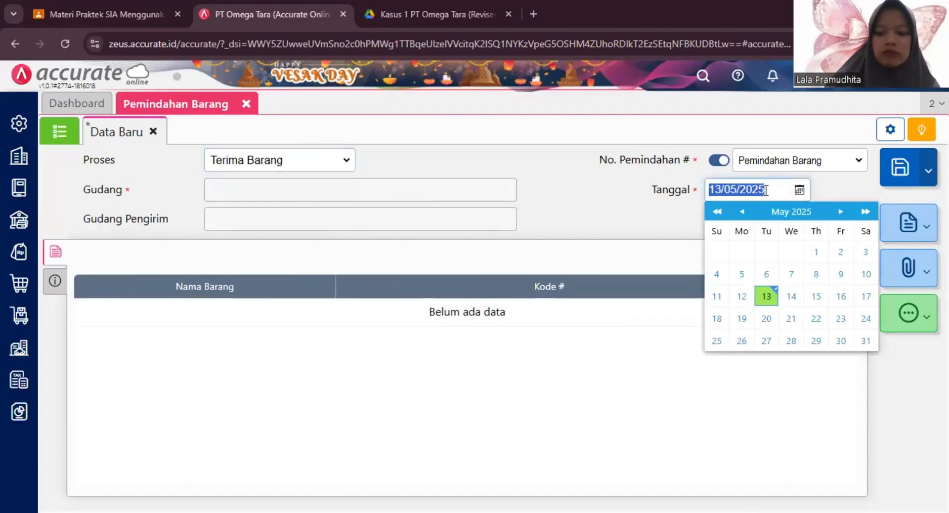
{"action": "type", "text": "20/01/"}
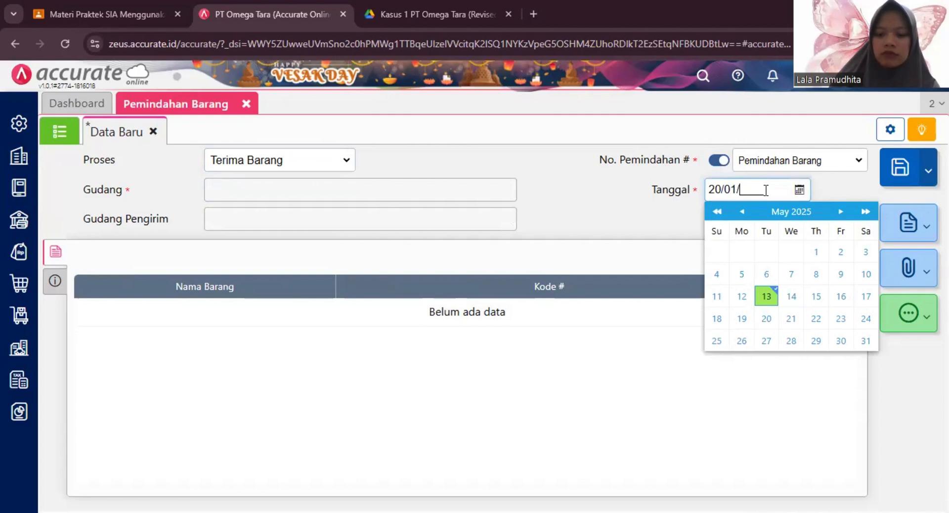
{"action": "type", "text": "0"}
{"action": "key", "text": "BackSpace"}
{"action": "type", "text": "2023"}
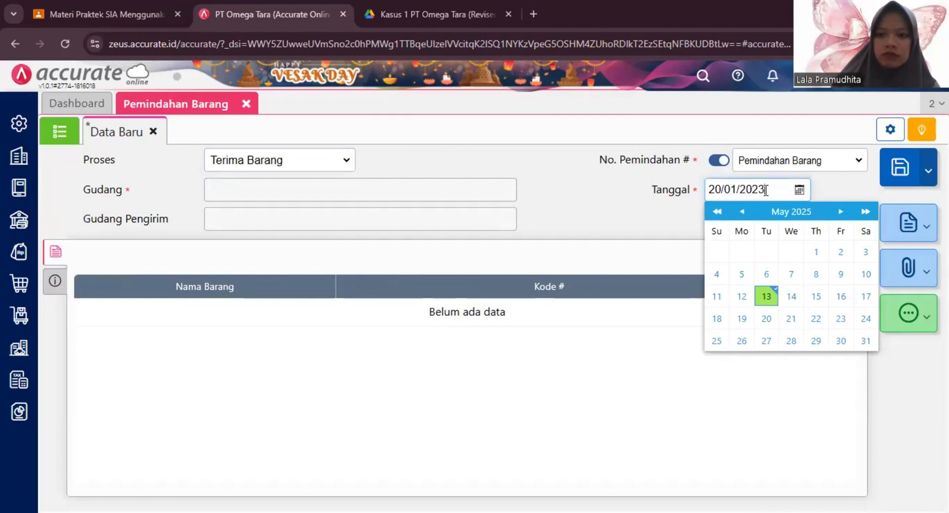
{"action": "left_click", "coordinate": [648, 220]}
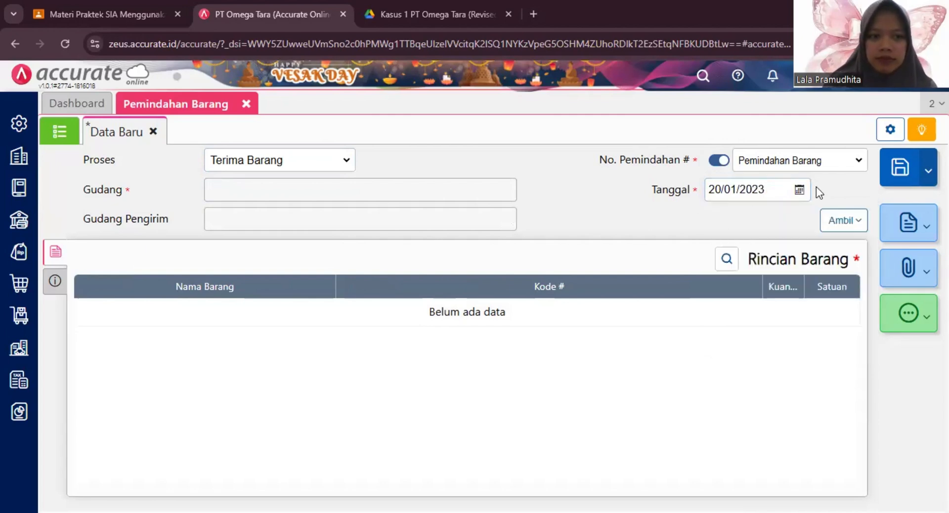
Copy the warehouses and items into the receipt from the saved 20/01/2023 Kantor Pusat shipment
{"action": "left_click", "coordinate": [823, 219]}
{"action": "left_click", "coordinate": [821, 243]}
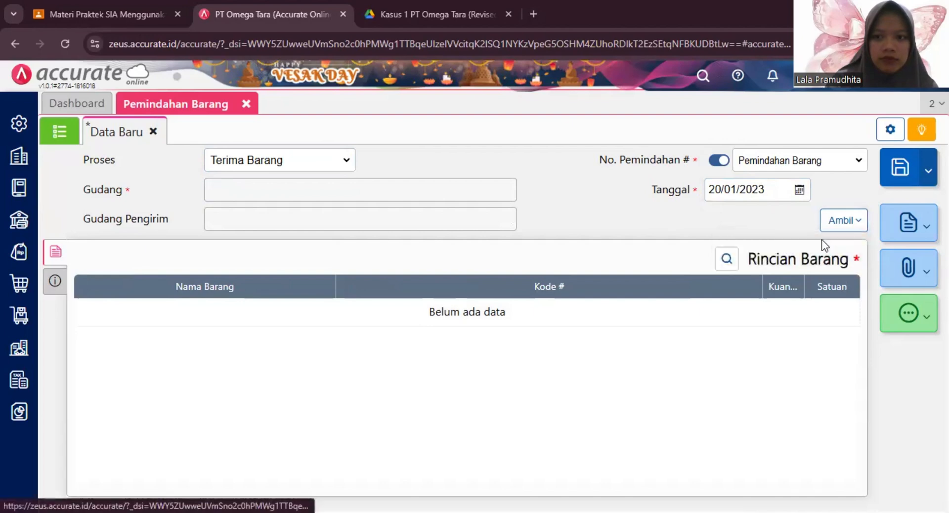
{"action": "left_click", "coordinate": [499, 177]}
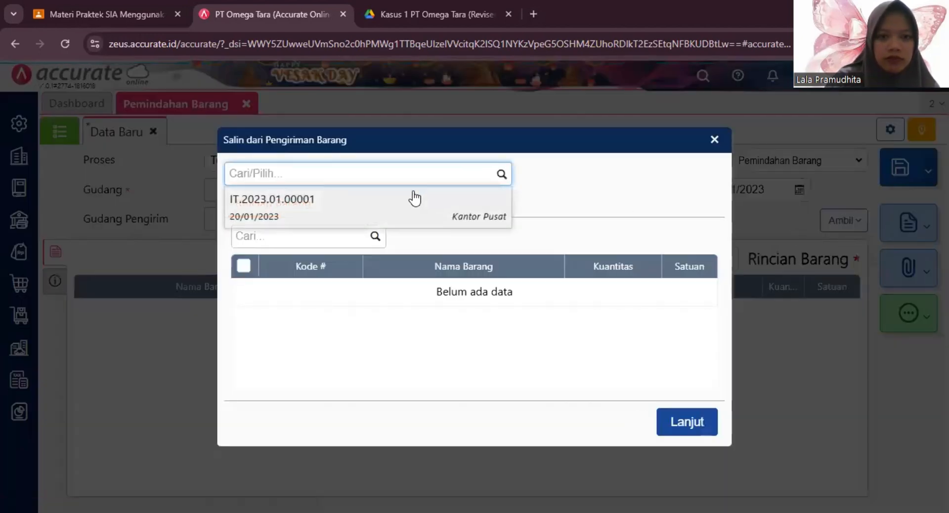
{"action": "left_click", "coordinate": [417, 214]}
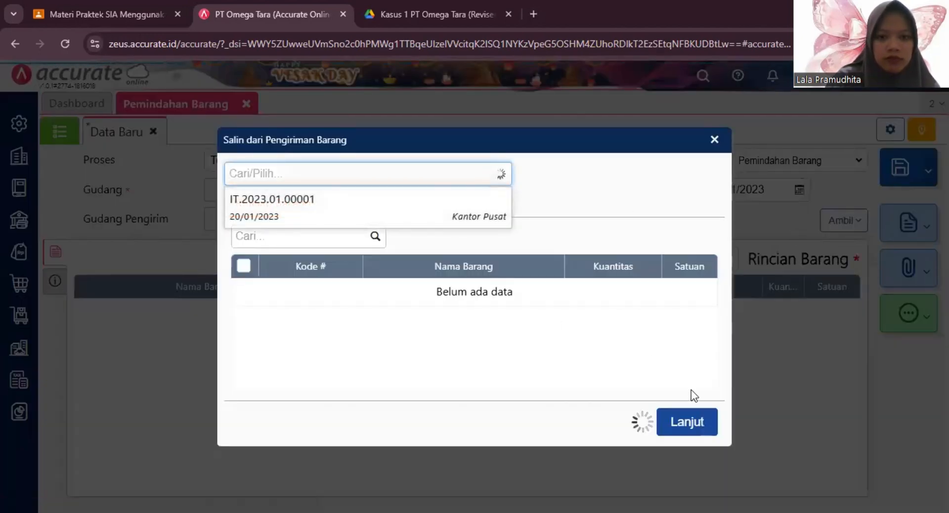
{"action": "left_click", "coordinate": [683, 422]}
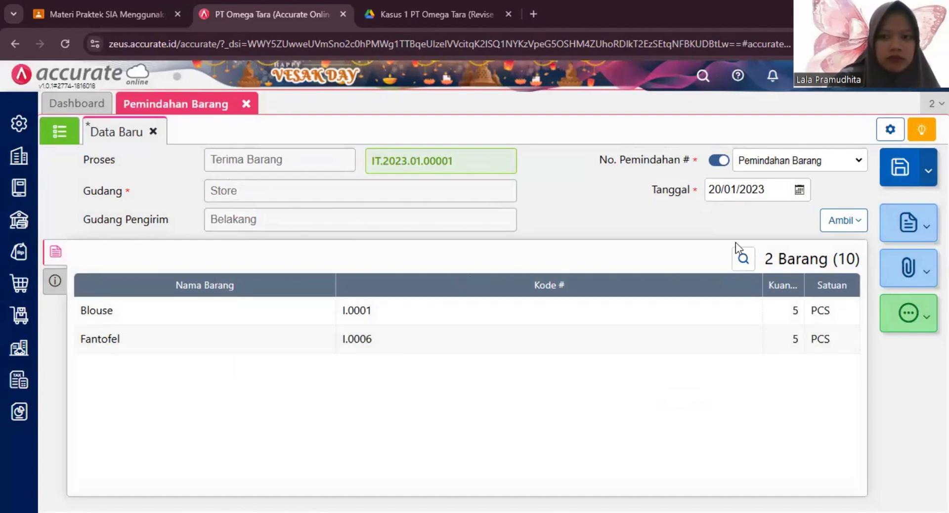
Check the receipt's additional info and save it, reviewing both entries in the item transfer list before closing Pemindahan Barang
{"action": "left_click", "coordinate": [55, 280]}
{"action": "left_click", "coordinate": [56, 252]}
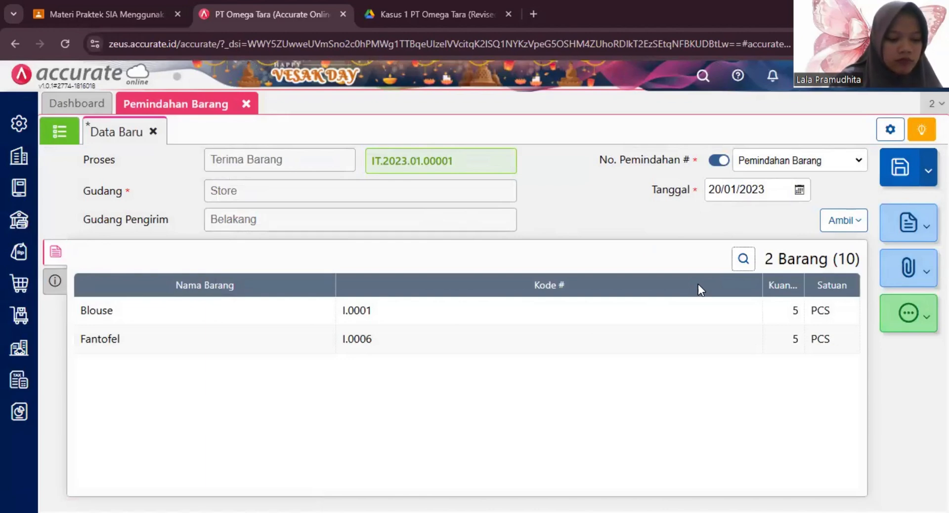
{"action": "left_click", "coordinate": [900, 167]}
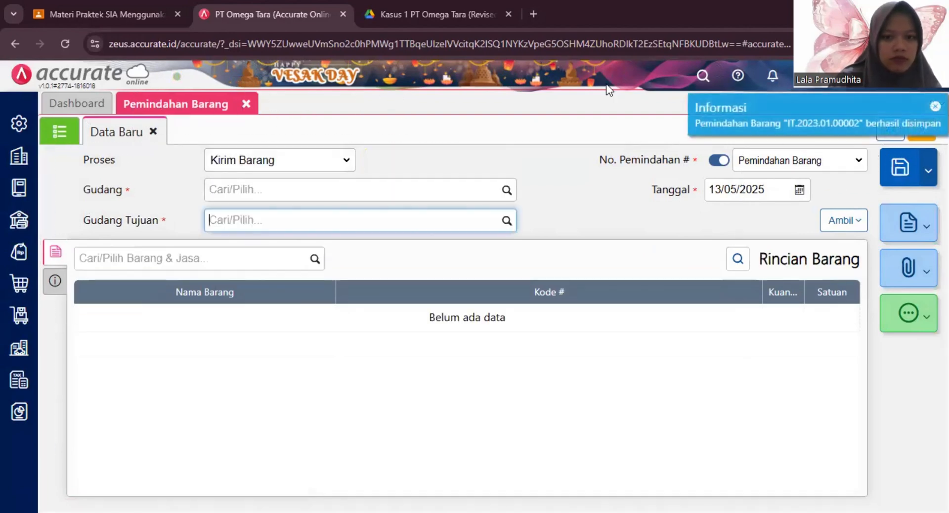
{"action": "left_click", "coordinate": [58, 131]}
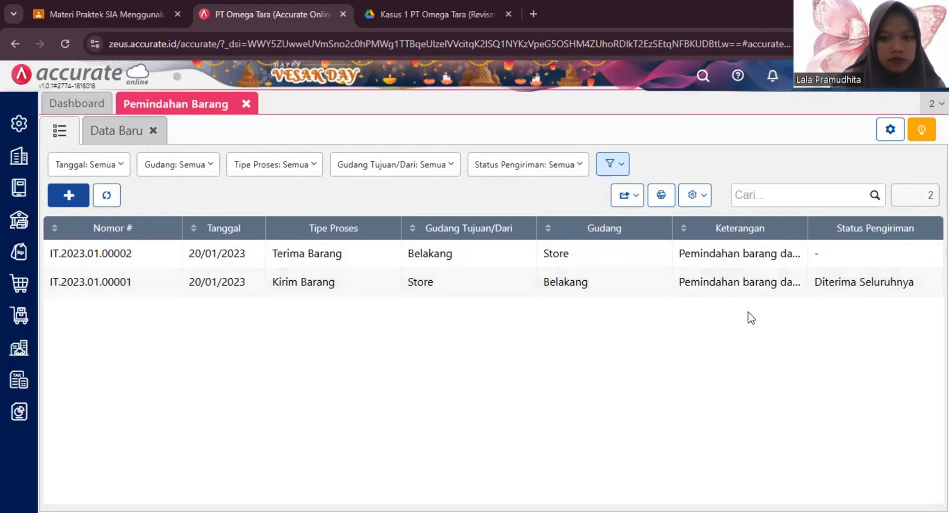
{"action": "left_click", "coordinate": [247, 104]}
Read the 21 Januari 2023 bundling details in the case document and copy the promo package name "Couple Set"
{"action": "key", "text": "ctrl+Tab"}
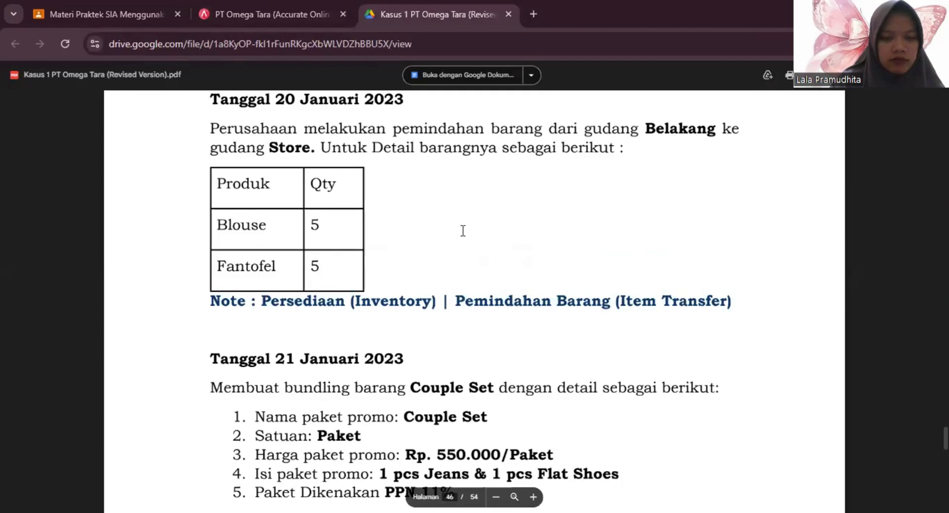
{"action": "scroll", "coordinate": [462, 231], "scroll_direction": "down", "scroll_amount": 5}
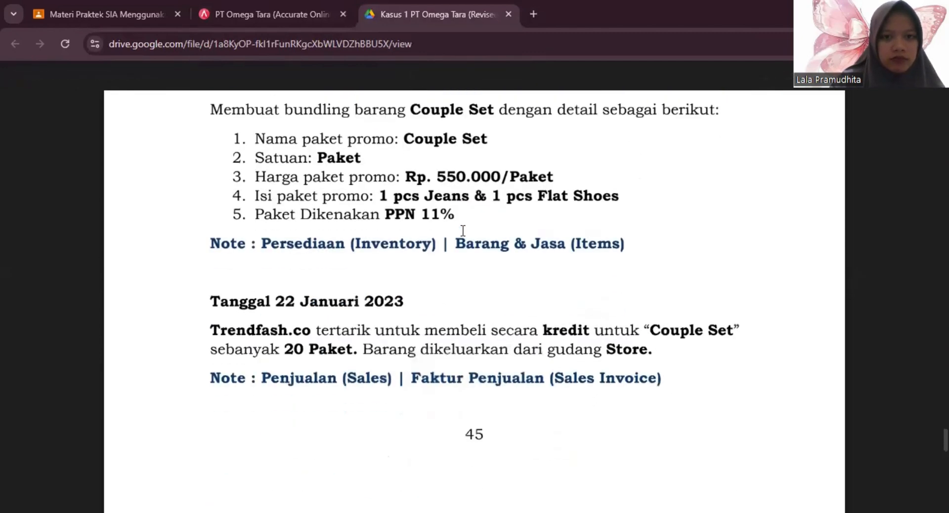
{"action": "scroll", "coordinate": [463, 231], "scroll_direction": "up", "scroll_amount": 1}
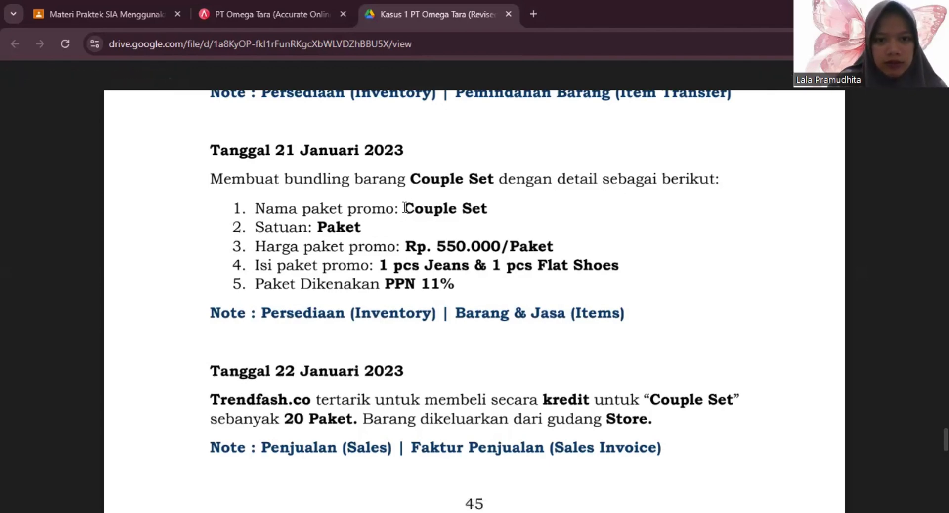
{"action": "left_click_drag", "start_coordinate": [404, 208], "coordinate": [485, 213]}
{"action": "key", "text": "ctrl+c"}
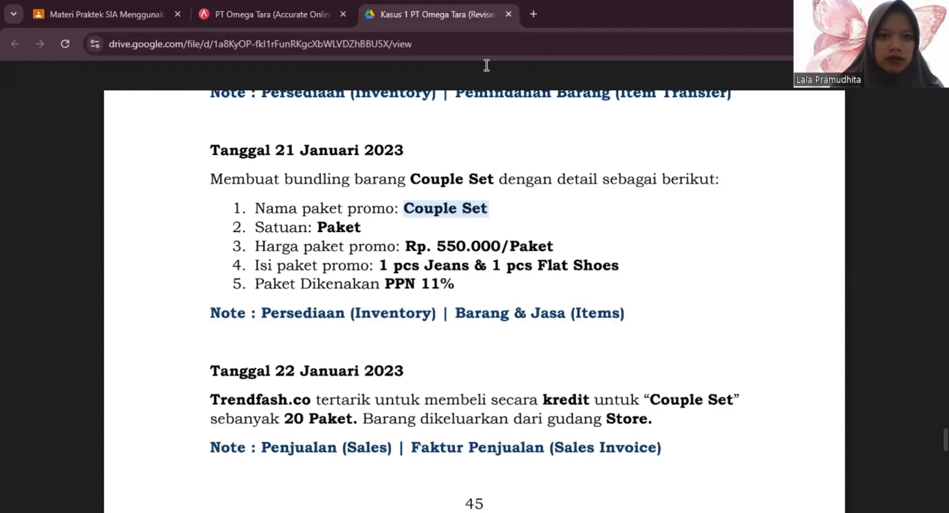
Return to Accurate Online and open a new Barang & Jasa form for the promo package
{"action": "left_click", "coordinate": [291, 16]}
{"action": "left_click", "coordinate": [11, 319]}
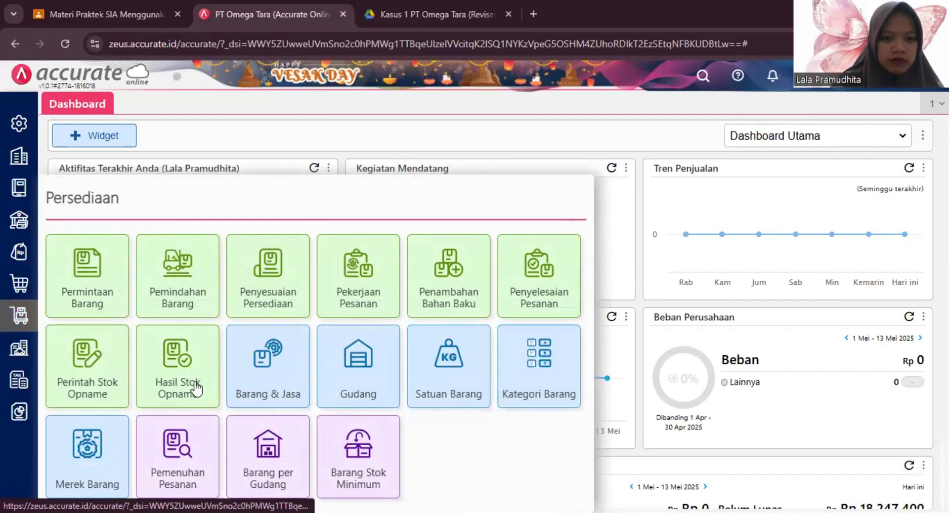
{"action": "left_click", "coordinate": [271, 370]}
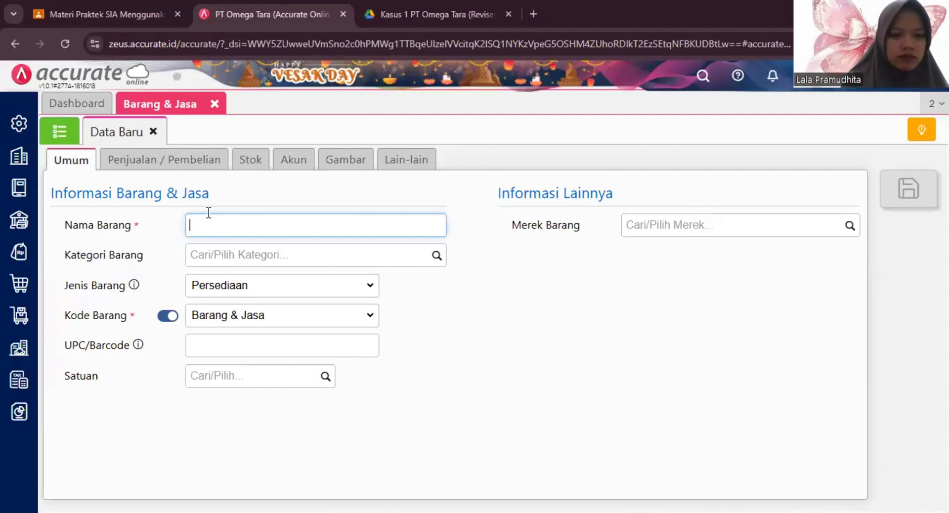
Name the new item Couple Set and assign it to the Umum category, consulting the bundling details in the case document
{"action": "key", "text": "ctrl+v"}
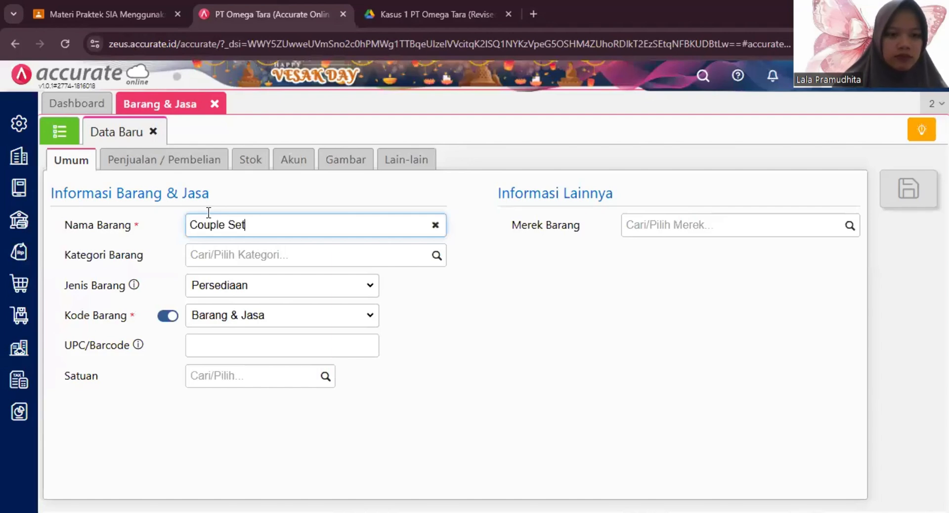
{"action": "left_click", "coordinate": [438, 256]}
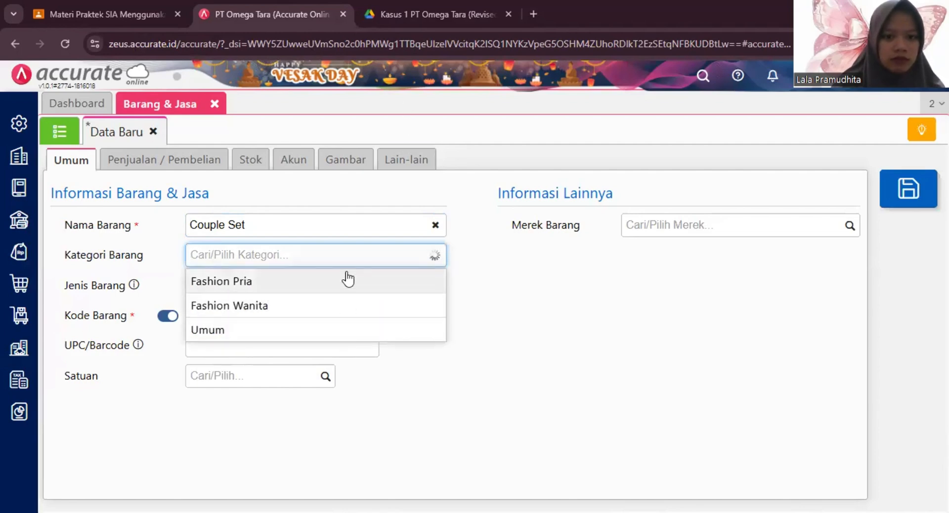
{"action": "key", "text": "ctrl+Tab"}
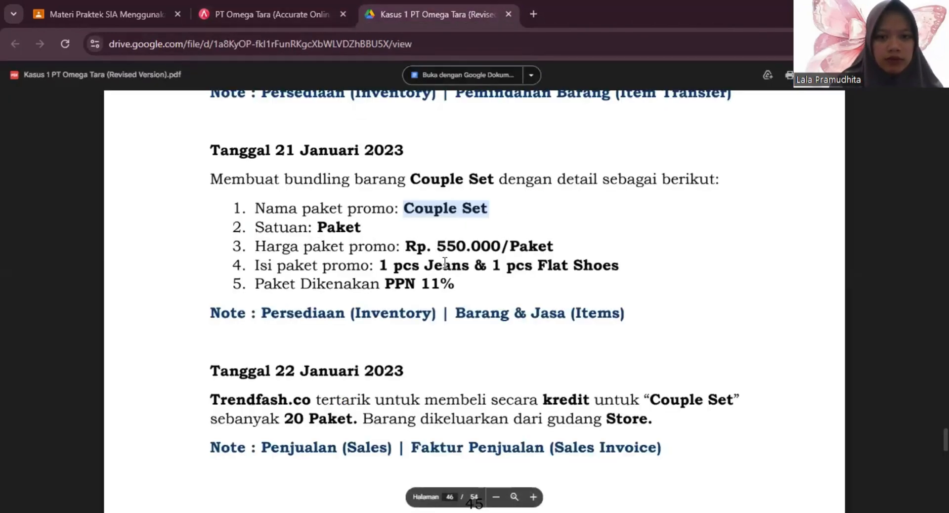
{"action": "left_click", "coordinate": [260, 7]}
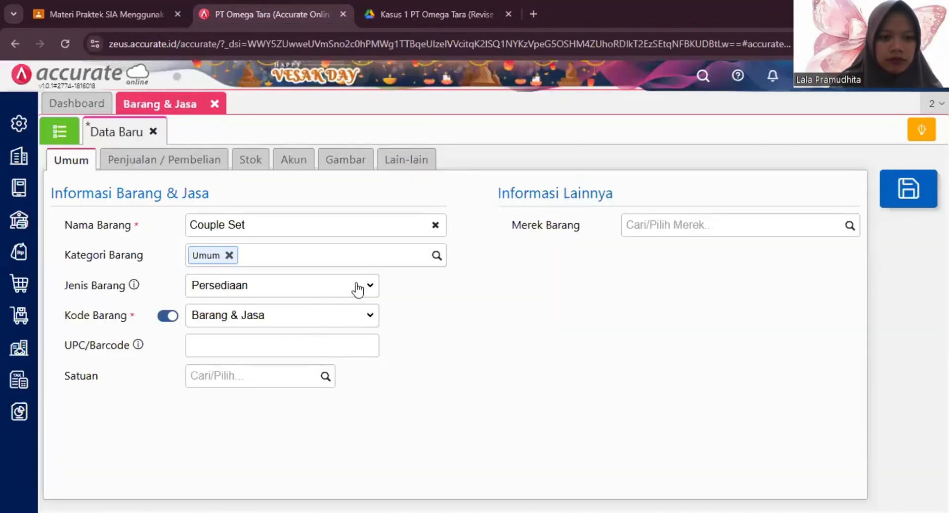
Set the Couple Set item's unit to Paket and its item type to Grup
{"action": "left_click", "coordinate": [325, 377]}
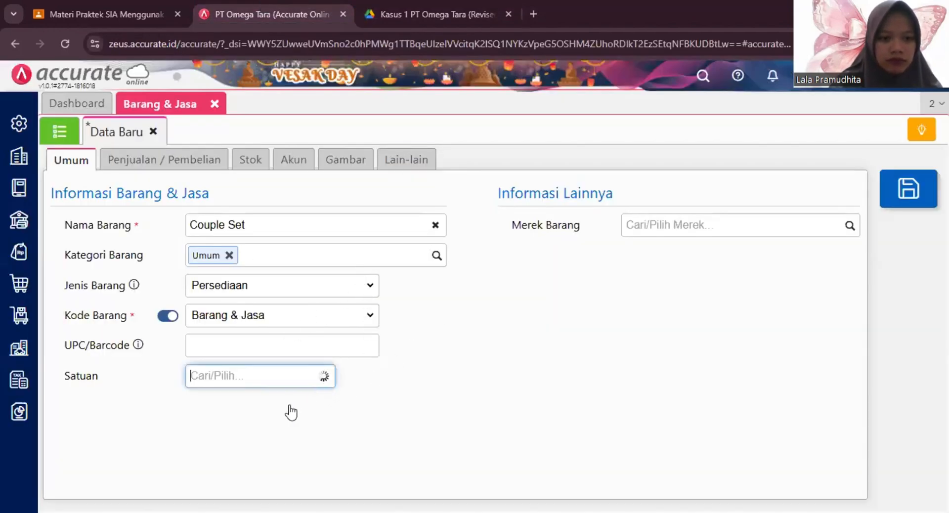
{"action": "left_click", "coordinate": [277, 427]}
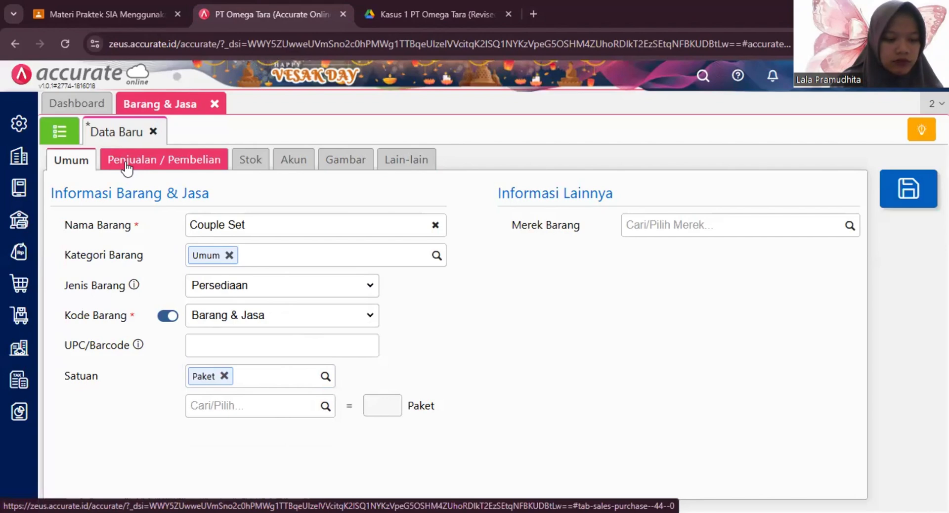
{"action": "left_click", "coordinate": [338, 290]}
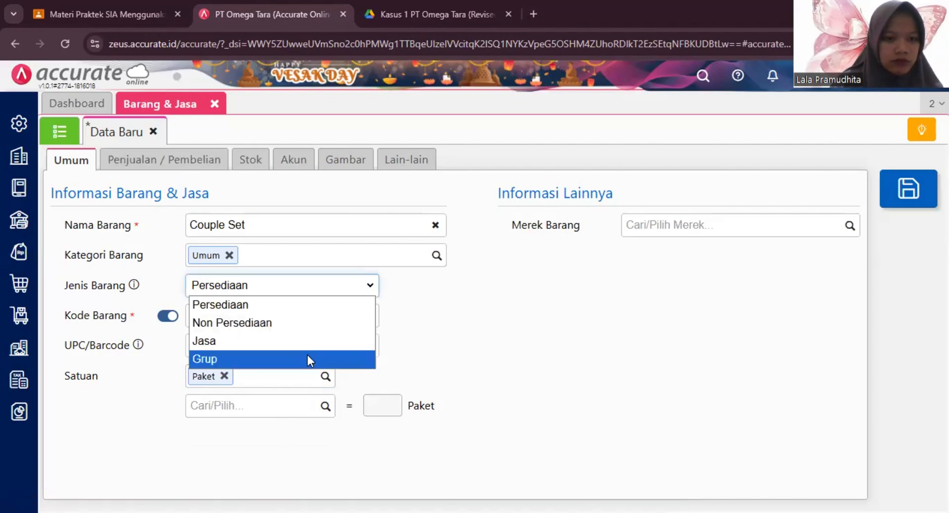
{"action": "left_click", "coordinate": [308, 359]}
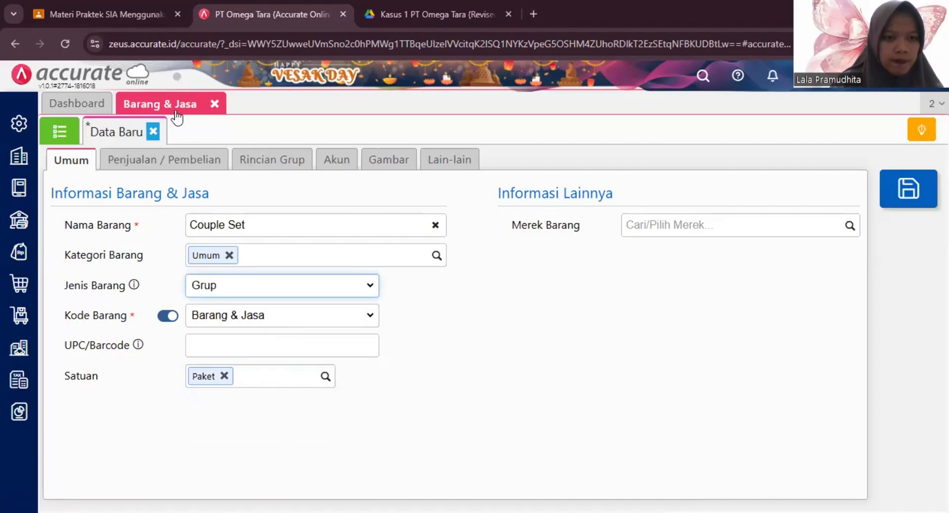
In the item's sales and purchase information, enter 550000 as Default Diskon (%) and choose Pajak Pertambahan Nilai as the PPN
{"action": "left_click", "coordinate": [194, 165]}
{"action": "left_click", "coordinate": [304, 227]}
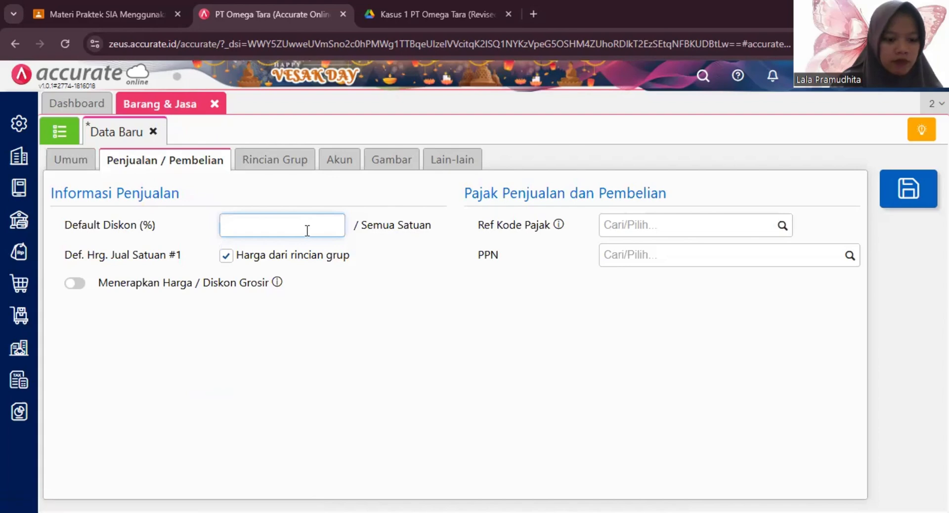
{"action": "type", "text": "550000"}
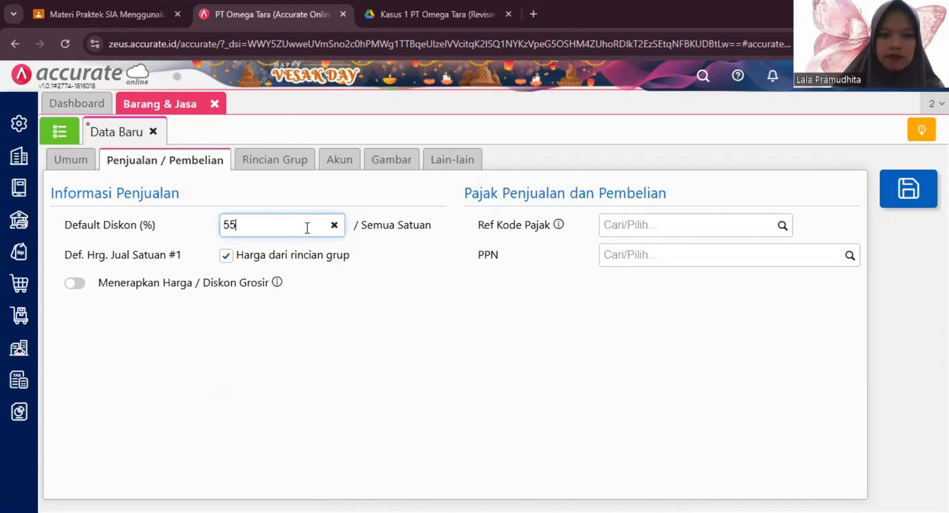
{"action": "left_click", "coordinate": [848, 257]}
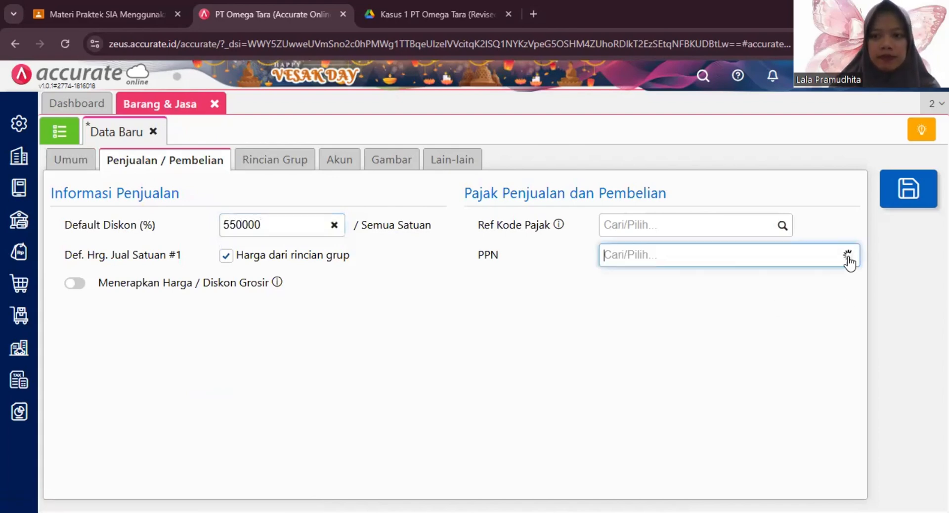
{"action": "left_click", "coordinate": [719, 297]}
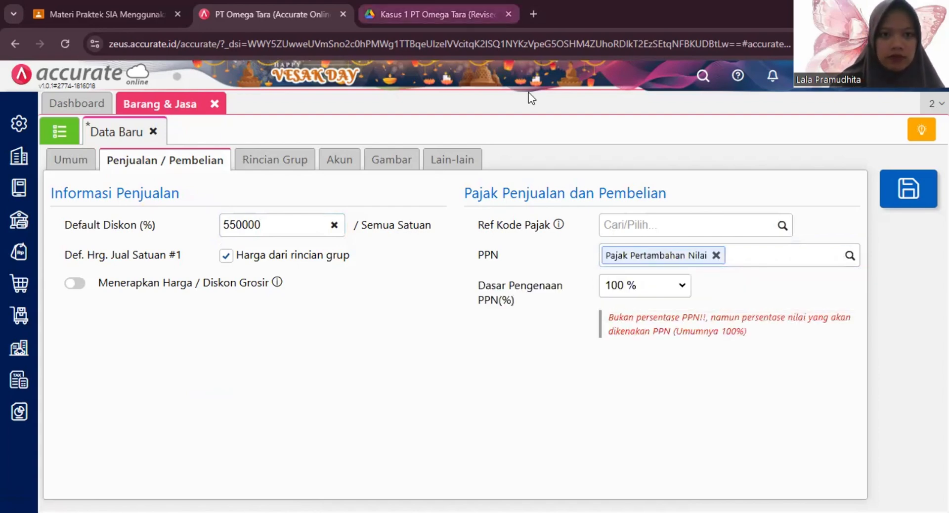
Check the package contents and PPN in the case document, and add 1 PCS of Flat Shoes to the item's Rincian Grup
{"action": "left_click", "coordinate": [435, 14]}
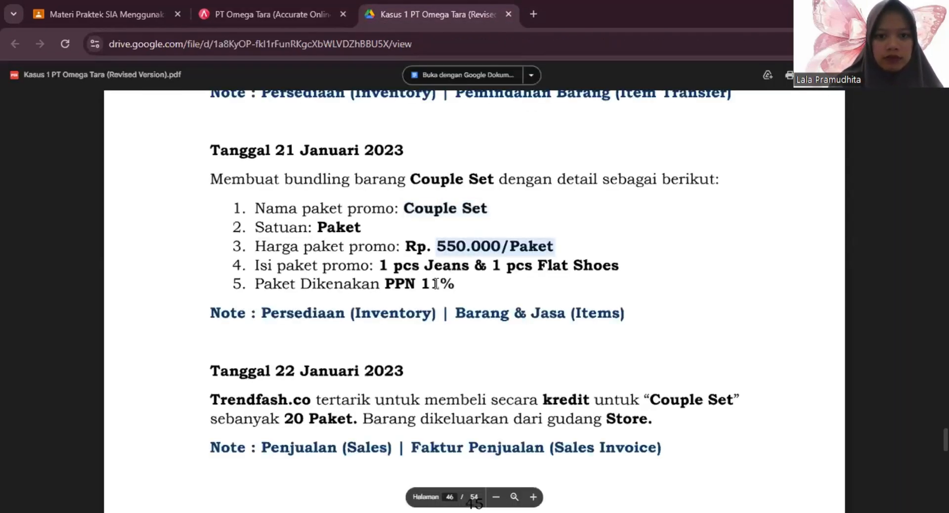
{"action": "double_click", "coordinate": [436, 283]}
{"action": "double_click", "coordinate": [468, 267]}
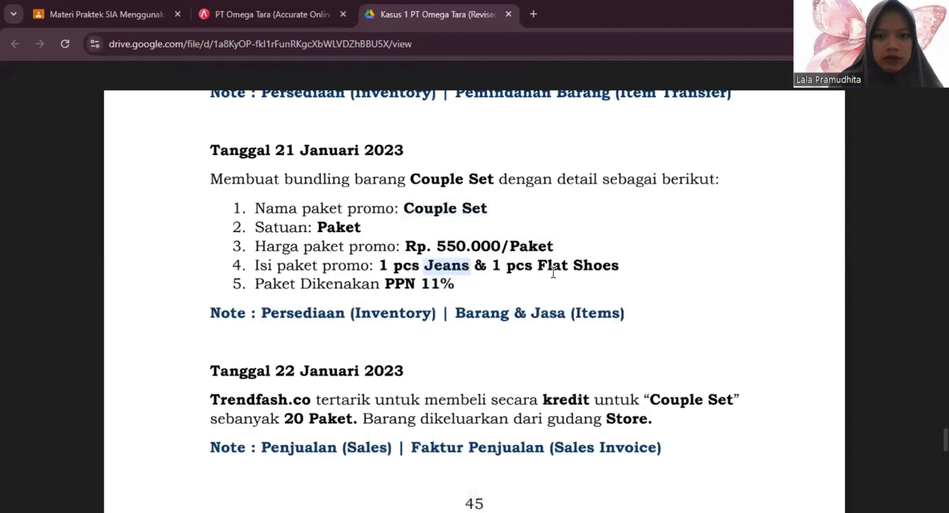
{"action": "left_click_drag", "start_coordinate": [539, 270], "coordinate": [618, 270]}
{"action": "left_click", "coordinate": [227, 4]}
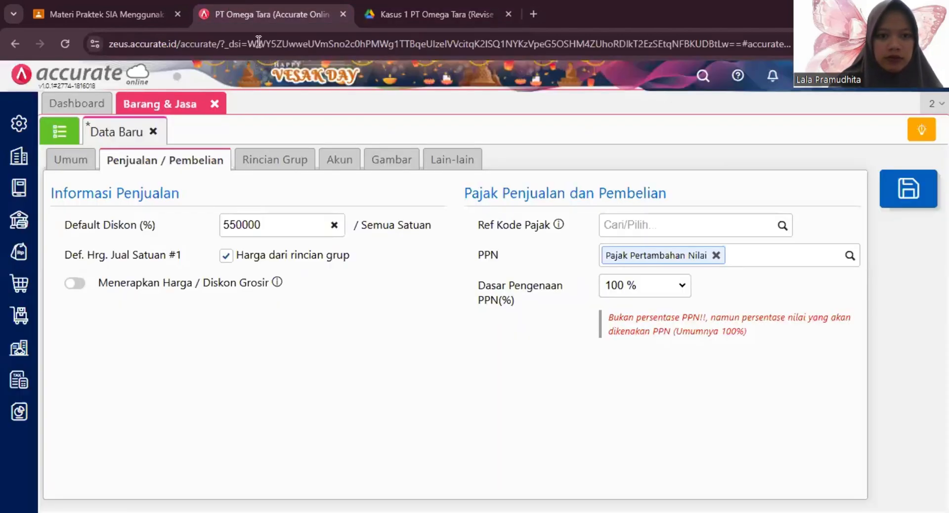
{"action": "left_click", "coordinate": [286, 163]}
{"action": "left_click", "coordinate": [368, 223]}
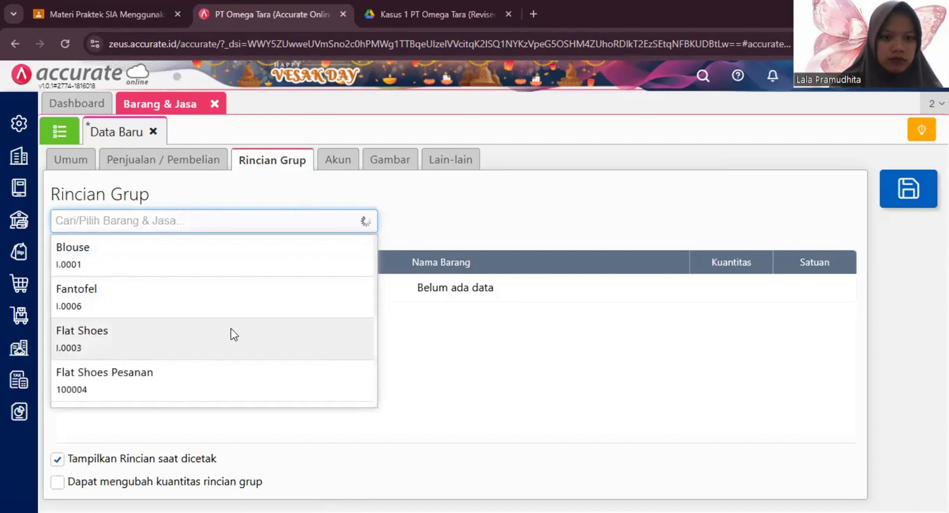
{"action": "left_click", "coordinate": [230, 328]}
{"action": "left_click", "coordinate": [611, 363]}
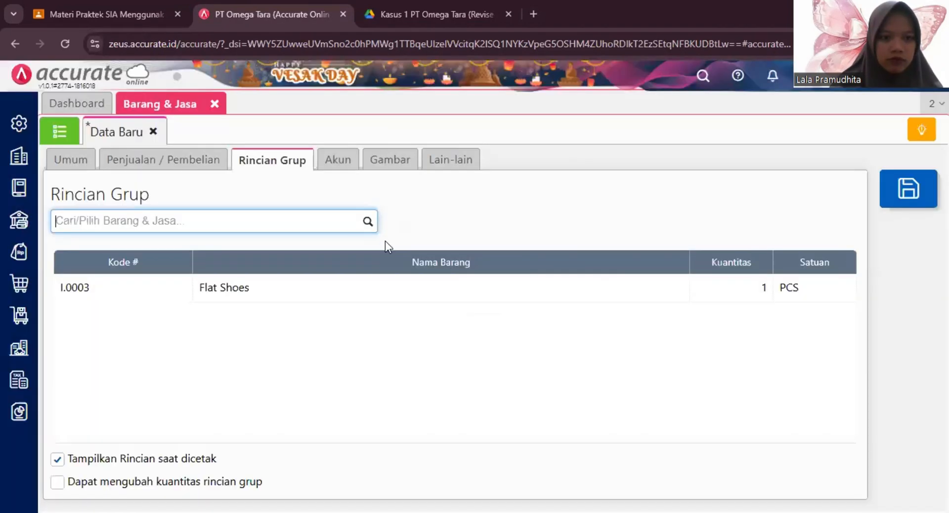
Add 1 PCS of Jeans to the Couple Set item's Rincian Grup
{"action": "left_click", "coordinate": [371, 225]}
{"action": "scroll", "coordinate": [232, 326], "scroll_direction": "down", "scroll_amount": 3}
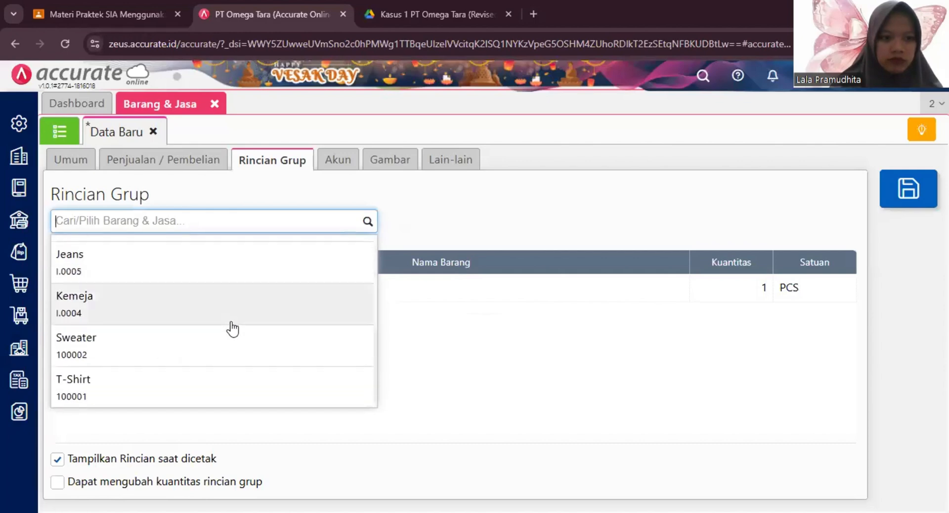
{"action": "left_click", "coordinate": [236, 277]}
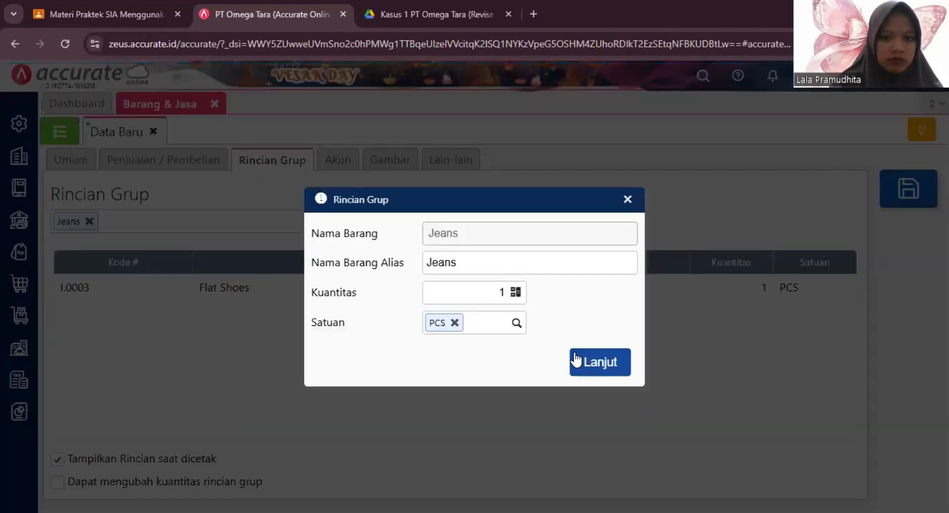
{"action": "left_click", "coordinate": [601, 361]}
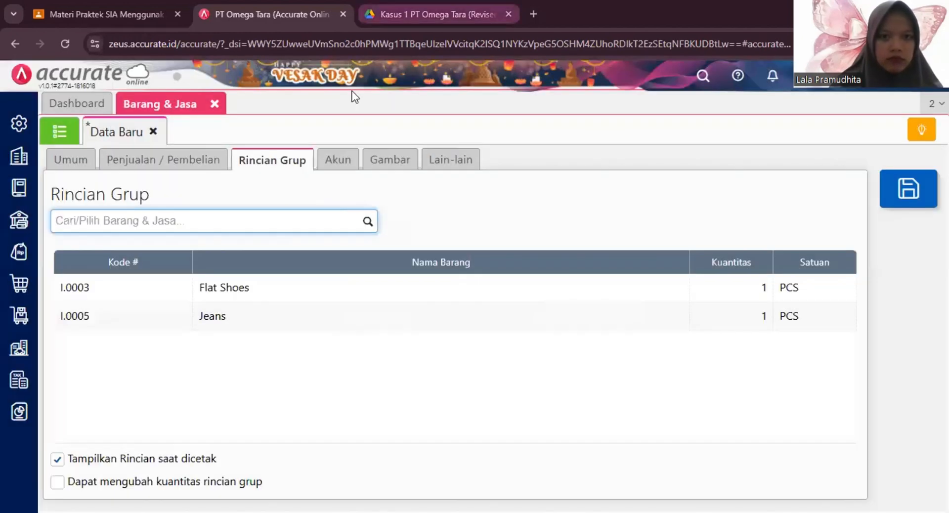
Recheck the bundle against the case document, review its default accounts and group details, and save the Couple Set item
{"action": "key", "text": "ctrl+Tab"}
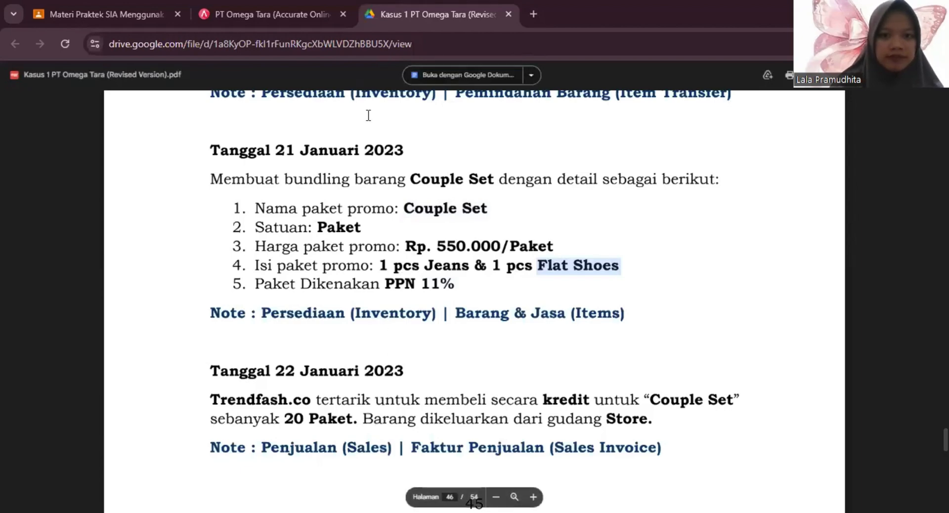
{"action": "left_click", "coordinate": [256, 6]}
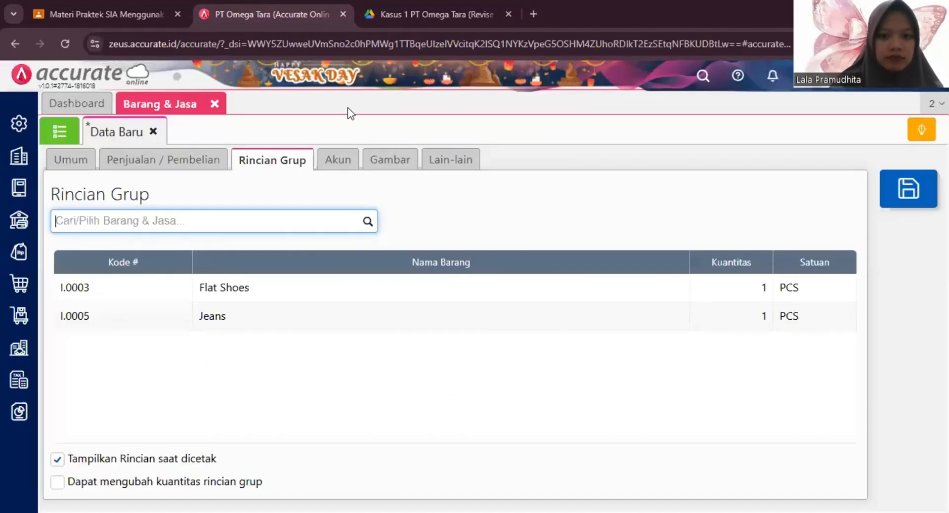
{"action": "left_click", "coordinate": [339, 162]}
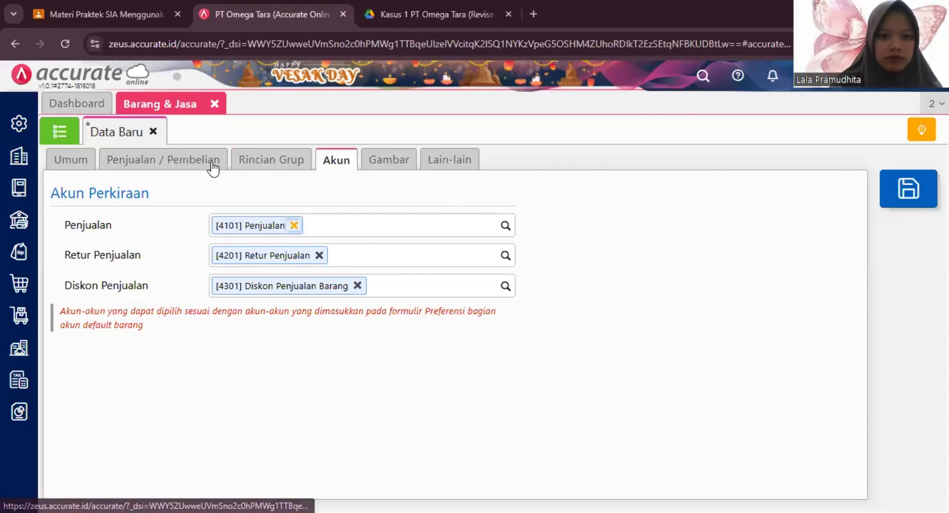
{"action": "left_click", "coordinate": [258, 167]}
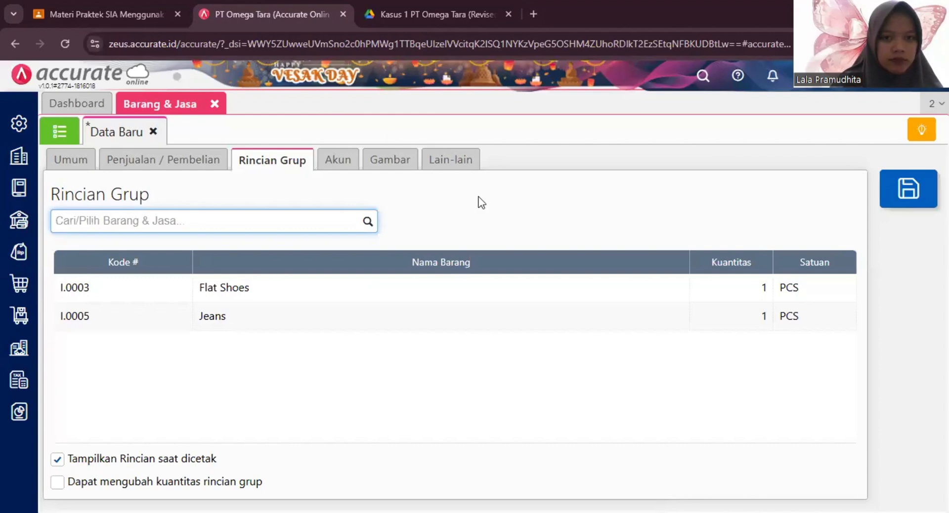
{"action": "left_click", "coordinate": [908, 188]}
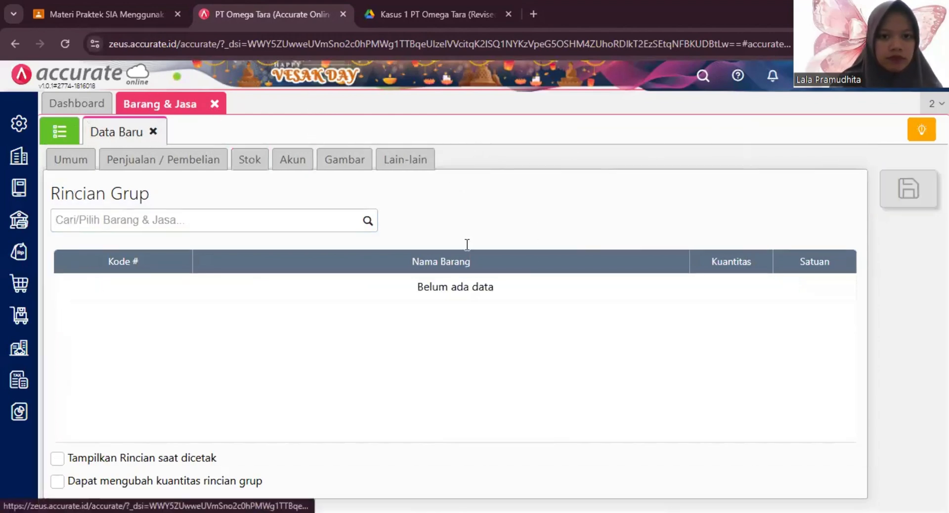
Read the 22 Januari 2023 transaction in the case document and open a new Faktur Penjualan form in Accurate Online
{"action": "key", "text": "ctrl+Tab"}
{"action": "scroll", "coordinate": [391, 254], "scroll_direction": "down", "scroll_amount": 4}
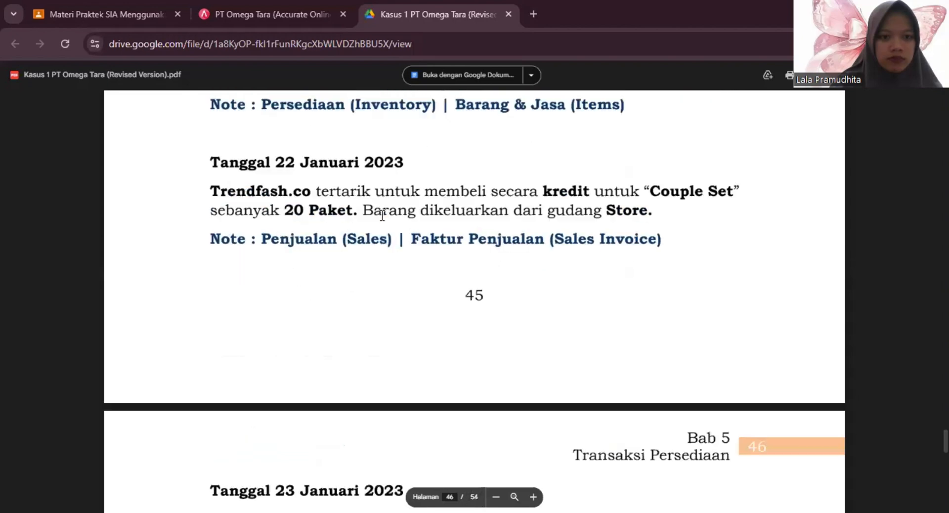
{"action": "scroll", "coordinate": [386, 218], "scroll_direction": "down", "scroll_amount": 1}
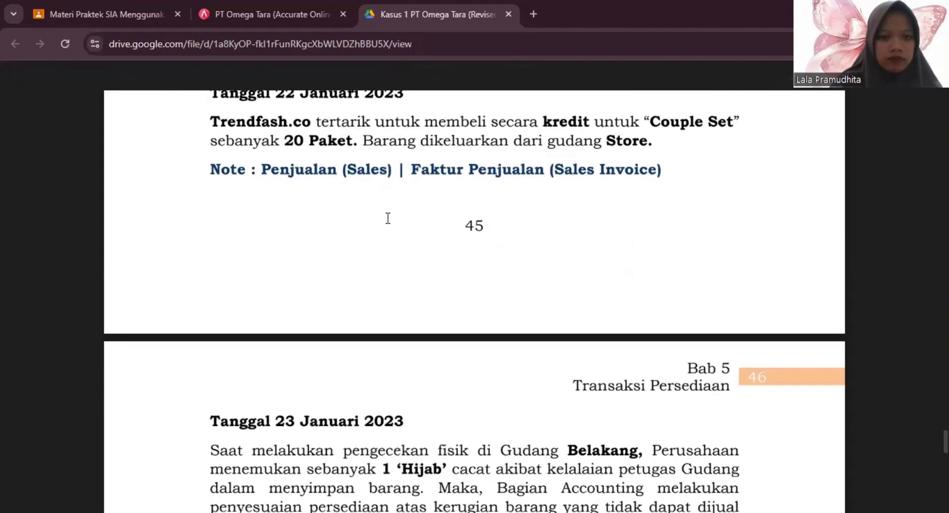
{"action": "scroll", "coordinate": [388, 218], "scroll_direction": "up", "scroll_amount": 1}
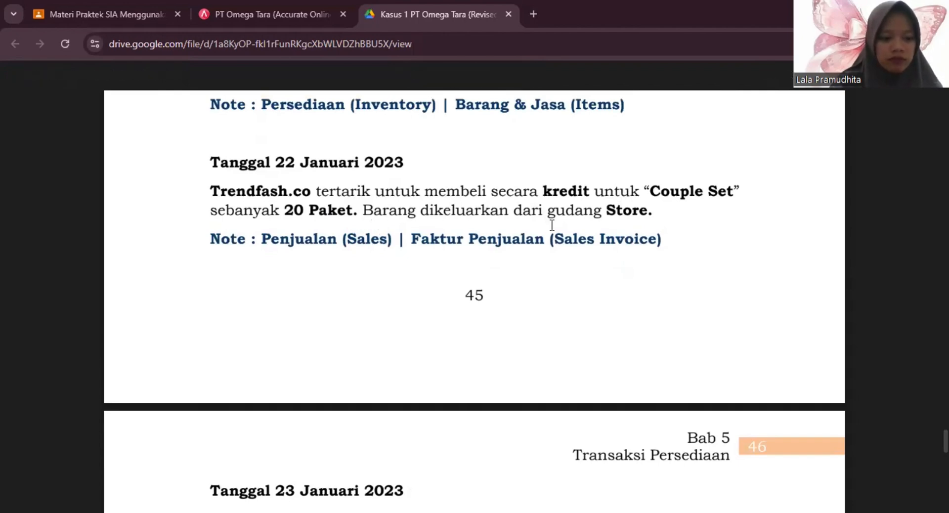
{"action": "left_click", "coordinate": [271, 3]}
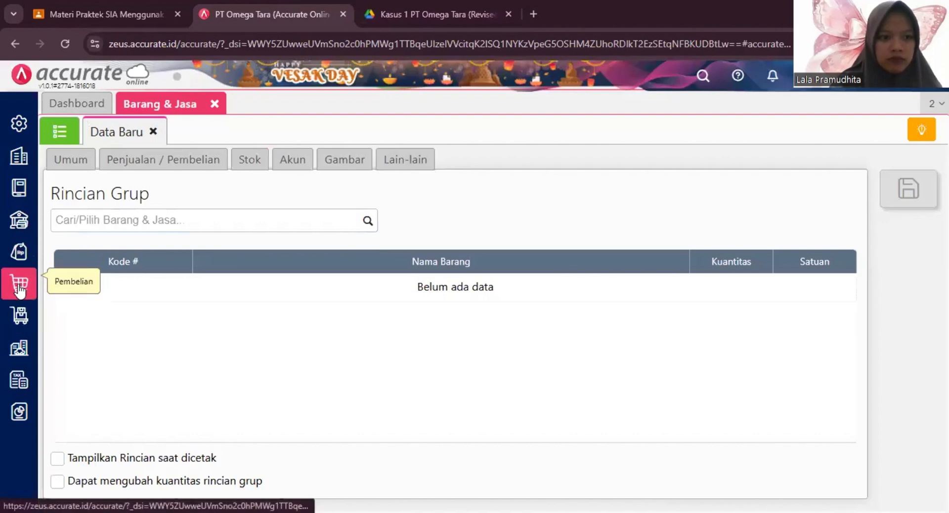
{"action": "left_click", "coordinate": [21, 251]}
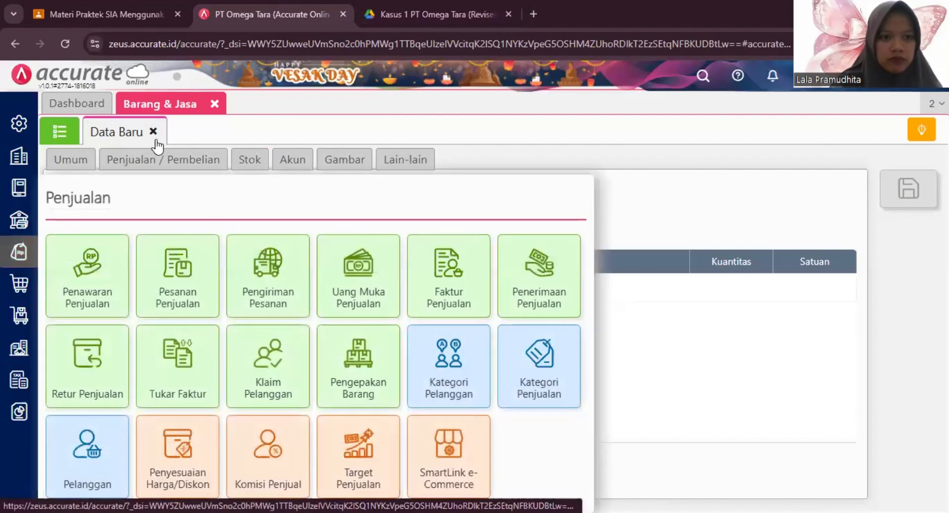
{"action": "left_click", "coordinate": [453, 291]}
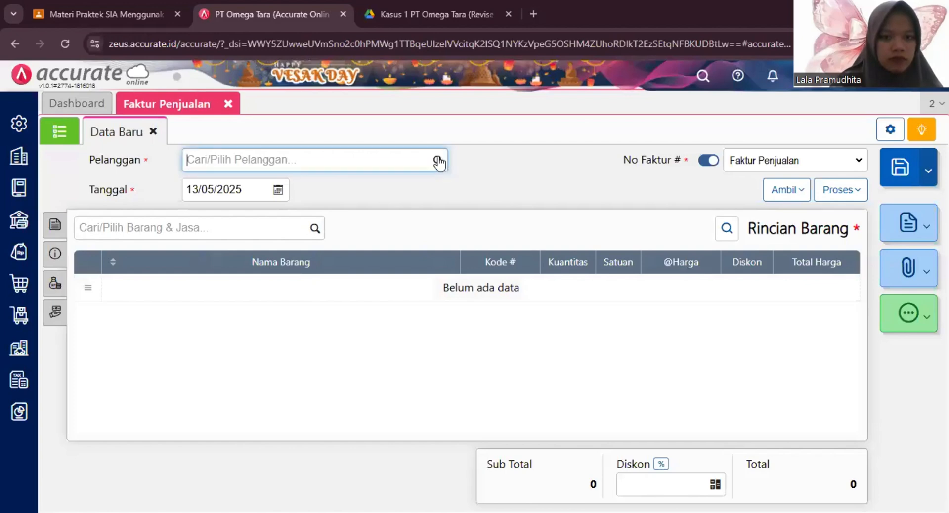
Set the sales invoice's customer to Trendfash.co and its date to 22/01/2023
{"action": "left_click", "coordinate": [439, 161]}
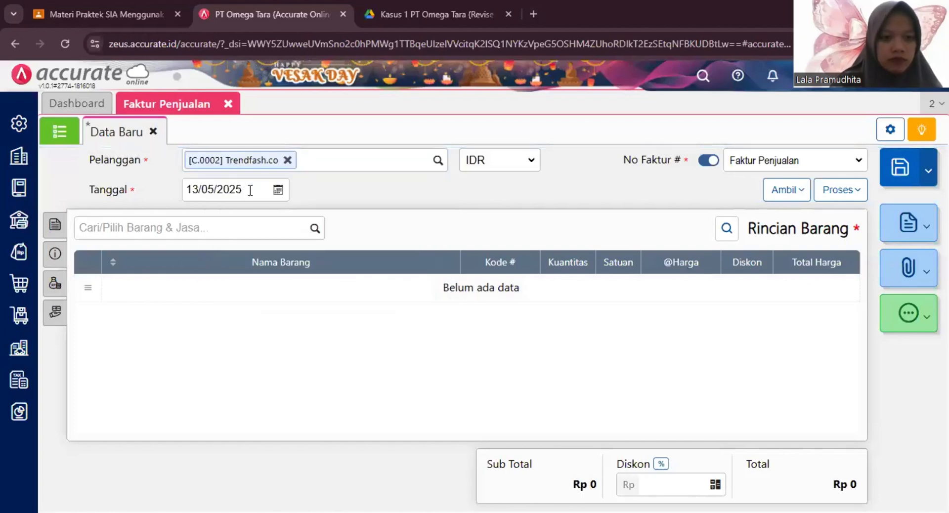
{"action": "left_click", "coordinate": [250, 191]}
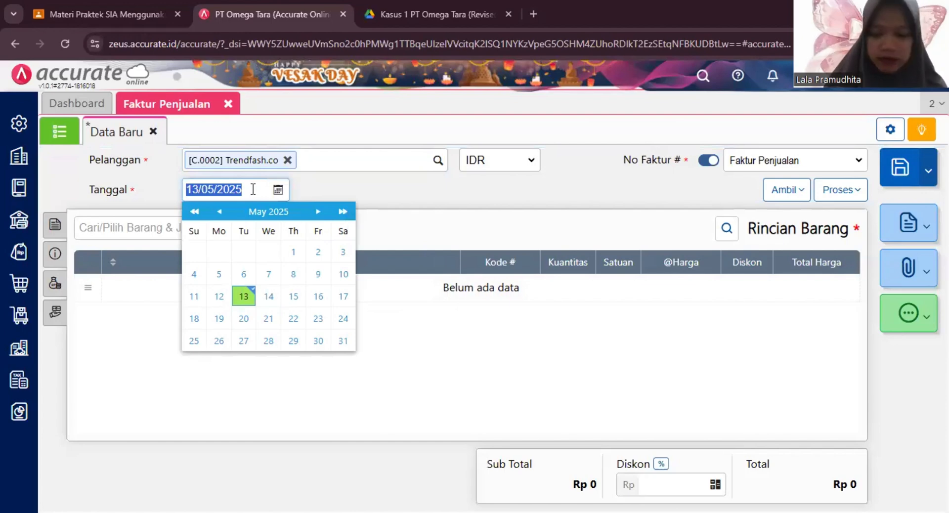
{"action": "type", "text": "220"}
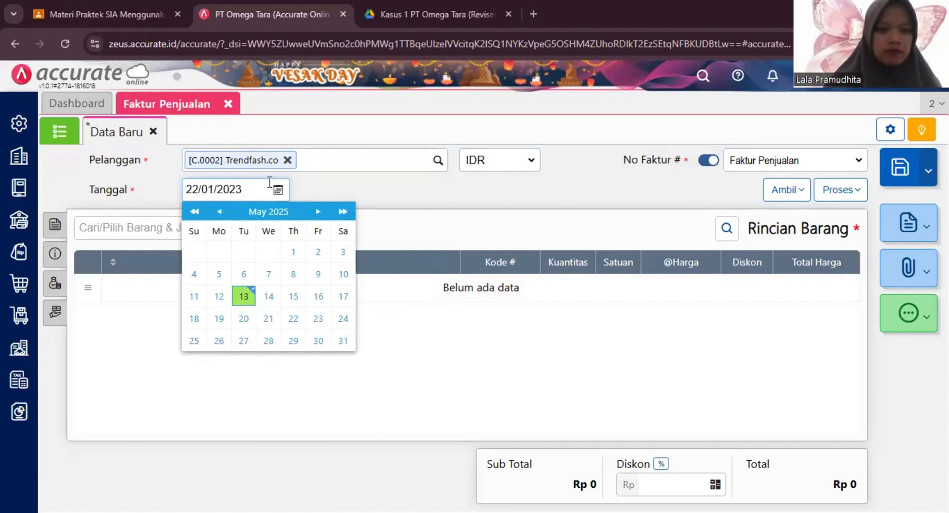
{"action": "left_click", "coordinate": [423, 226]}
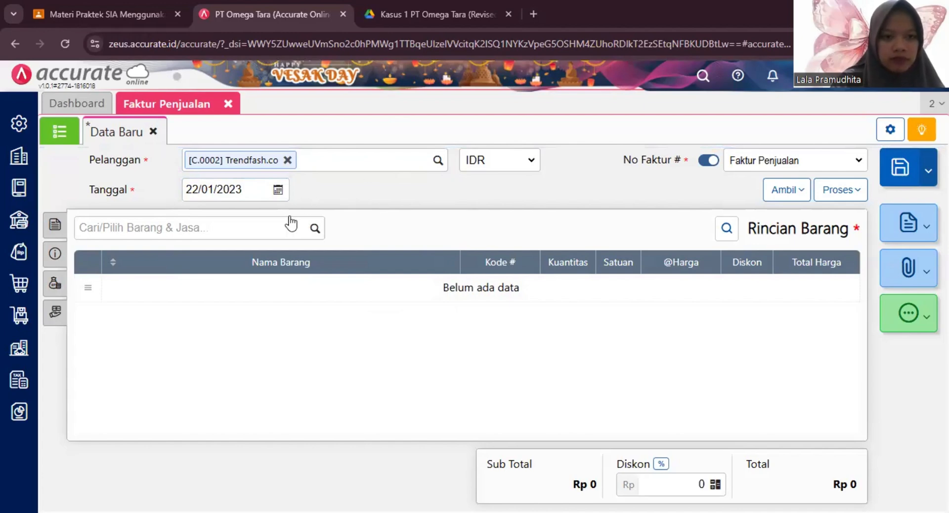
Try to add the Couple Set item to the Trendfash.co sales invoice's Rincian Barang
{"action": "left_click", "coordinate": [313, 228]}
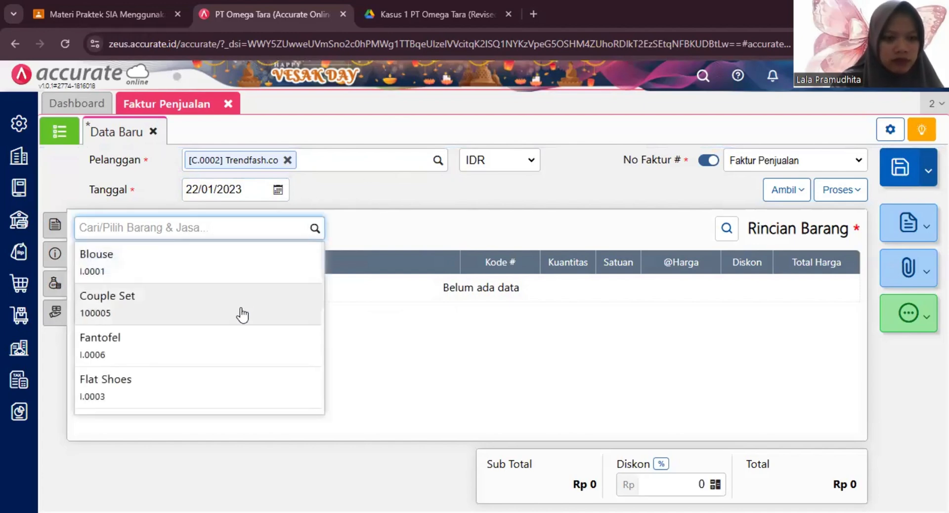
{"action": "left_click", "coordinate": [243, 315]}
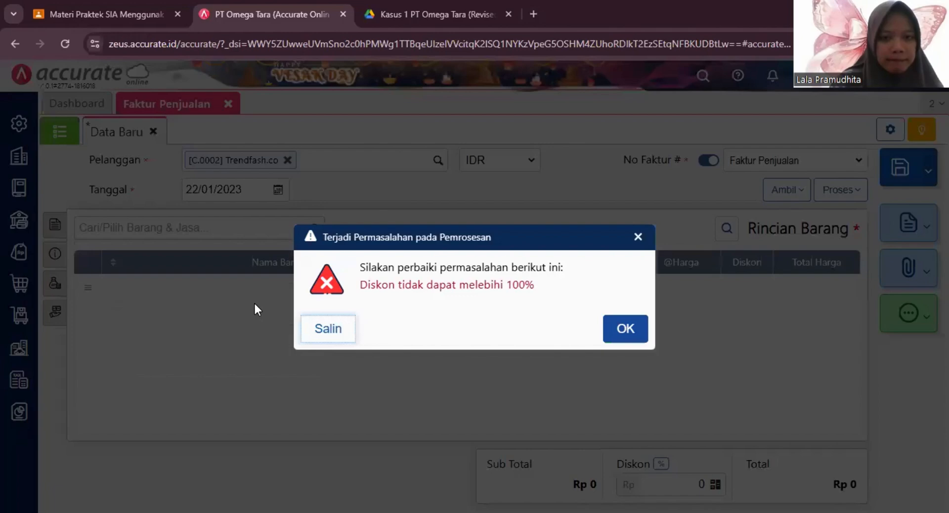
{"action": "left_click", "coordinate": [626, 329]}
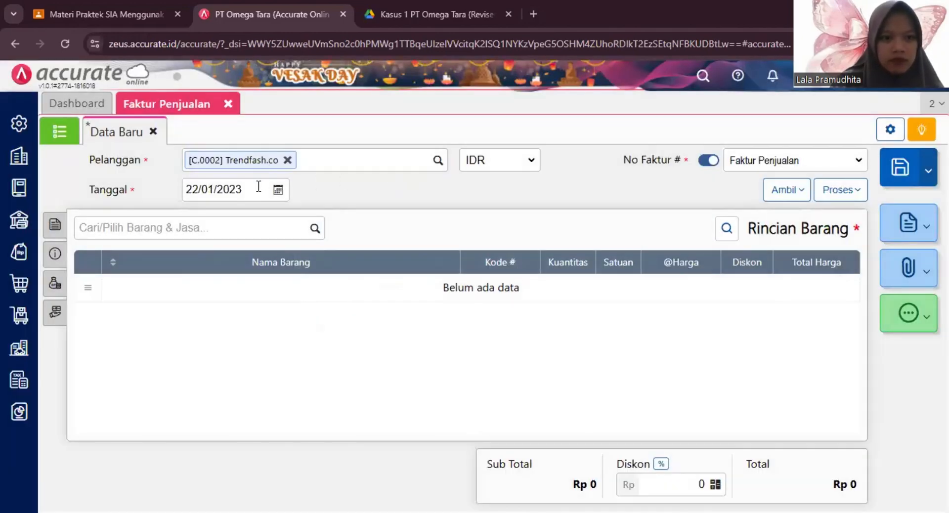
{"action": "left_click", "coordinate": [56, 225]}
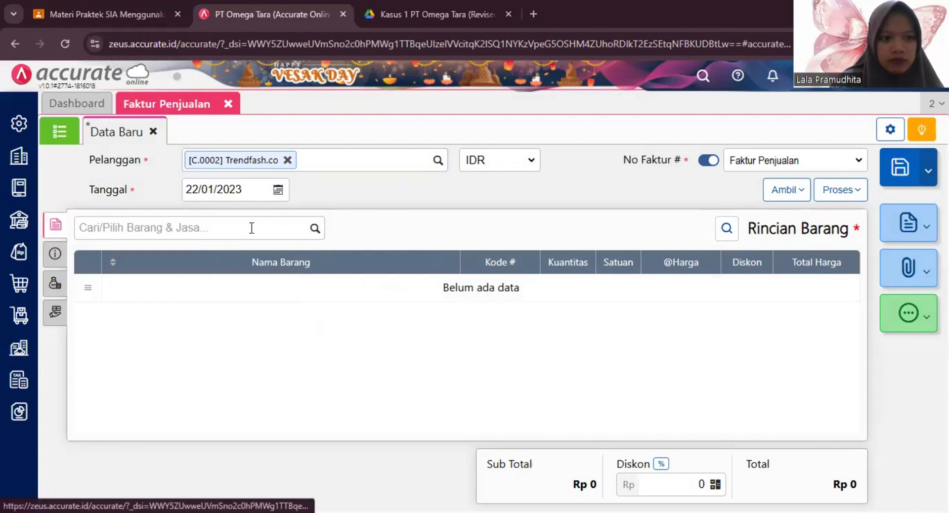
{"action": "left_click", "coordinate": [314, 229]}
{"action": "scroll", "coordinate": [237, 292], "scroll_direction": "down", "scroll_amount": 1}
{"action": "scroll", "coordinate": [221, 297], "scroll_direction": "up", "scroll_amount": 1}
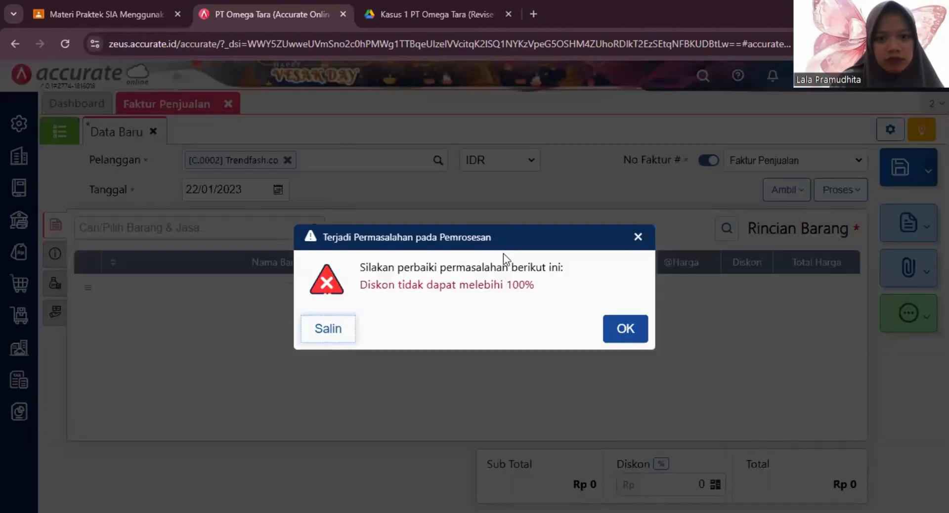
{"action": "left_click", "coordinate": [626, 330]}
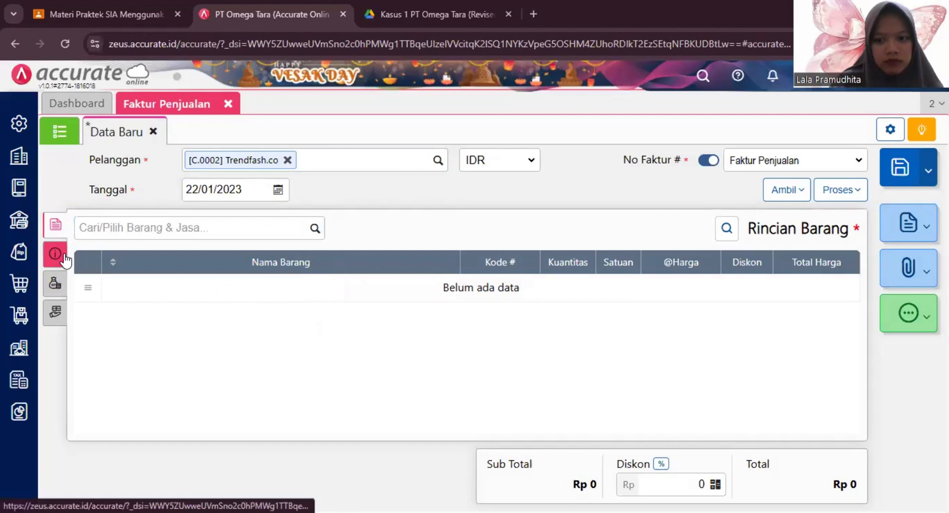
Check the invoice's Biaya Lainnya and Info lainnya sections and return to its Rincian Barang
{"action": "left_click", "coordinate": [55, 254]}
{"action": "left_click", "coordinate": [53, 282]}
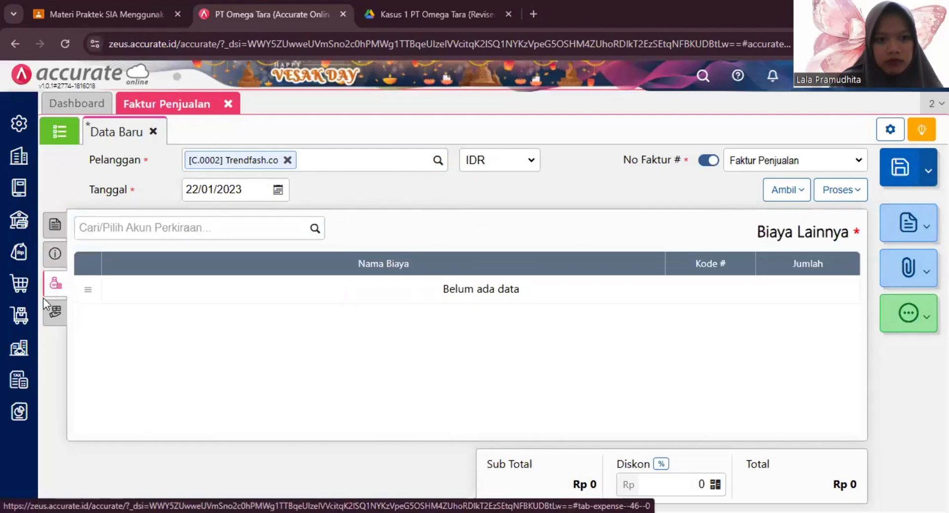
{"action": "left_click", "coordinate": [52, 251]}
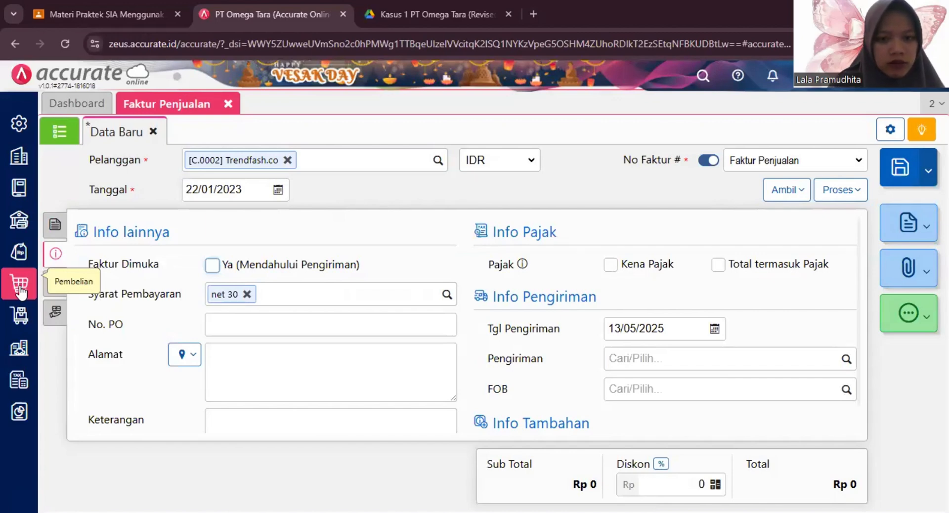
{"action": "left_click", "coordinate": [55, 224]}
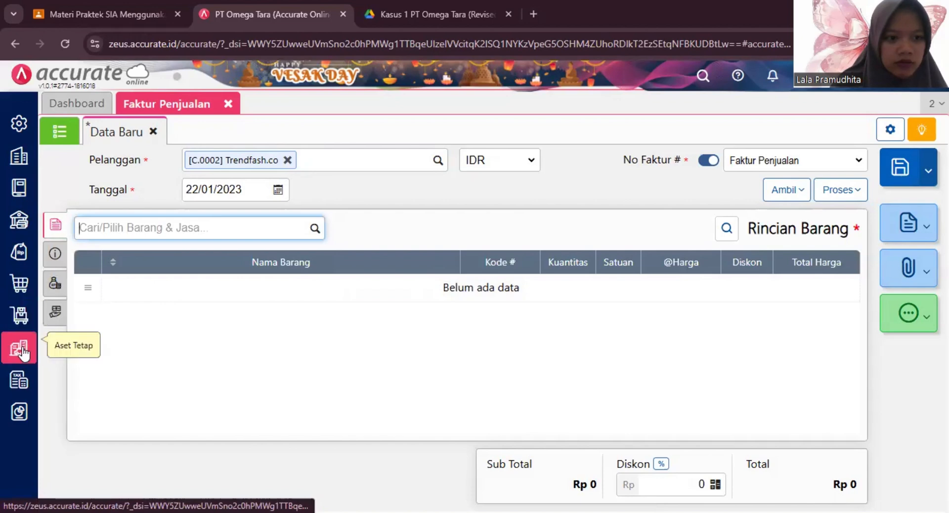
Open the Couple Set item's record from the Barang & Jasa list in Persediaan
{"action": "left_click", "coordinate": [19, 318]}
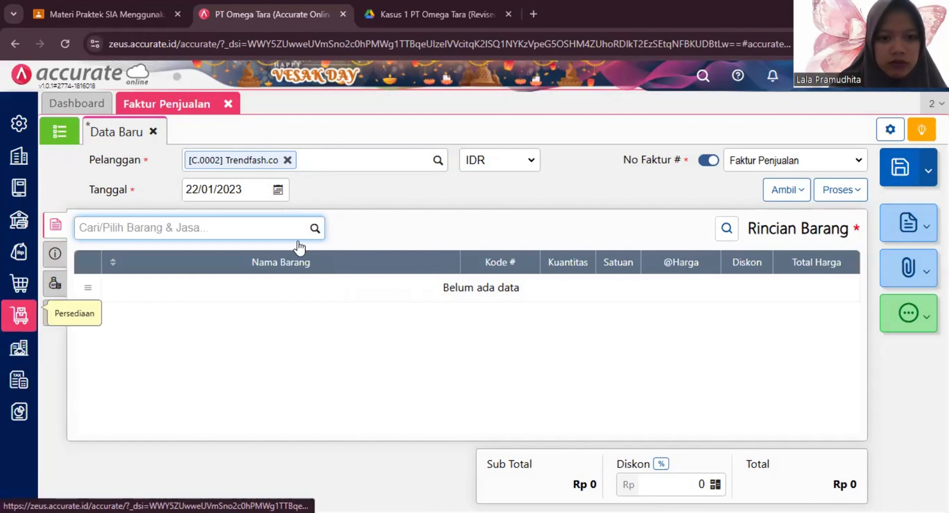
{"action": "left_click", "coordinate": [269, 363]}
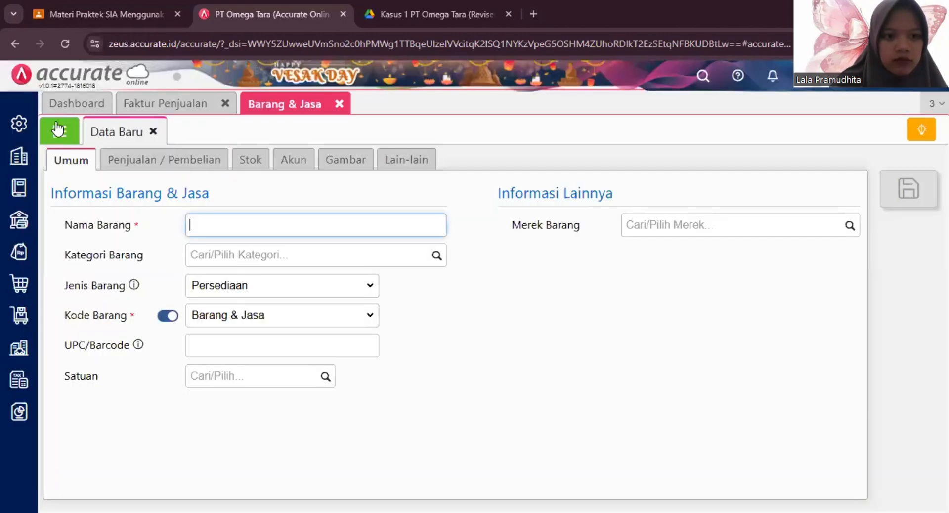
{"action": "left_click", "coordinate": [59, 129]}
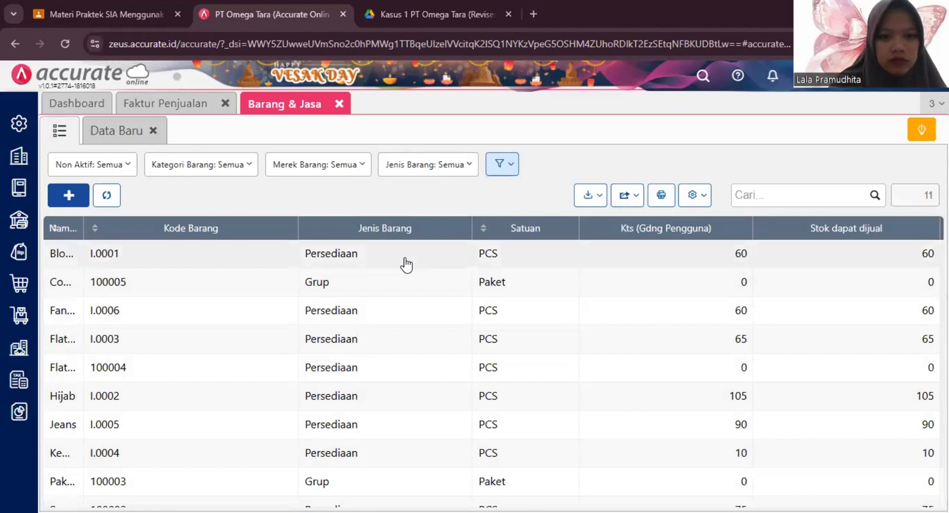
{"action": "scroll", "coordinate": [406, 265], "scroll_direction": "down", "scroll_amount": 1}
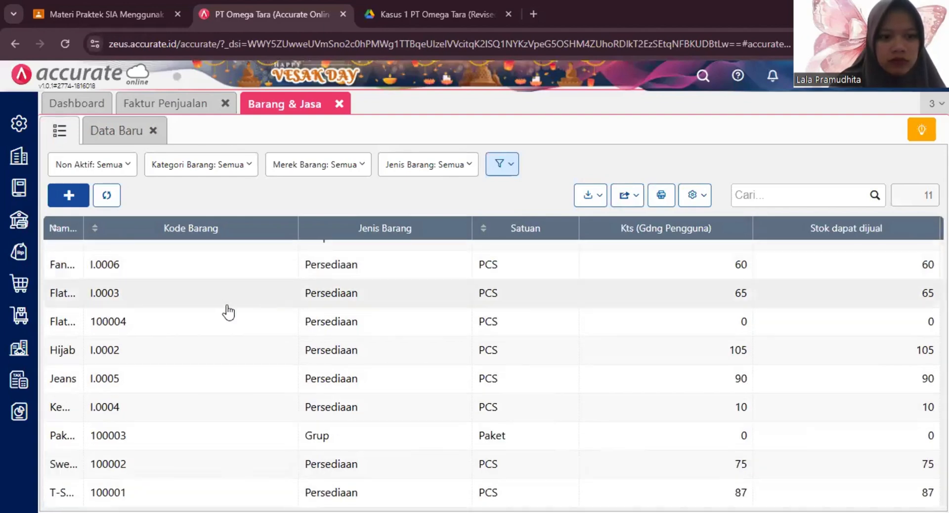
{"action": "scroll", "coordinate": [229, 308], "scroll_direction": "up", "scroll_amount": 1}
{"action": "left_click", "coordinate": [203, 283]}
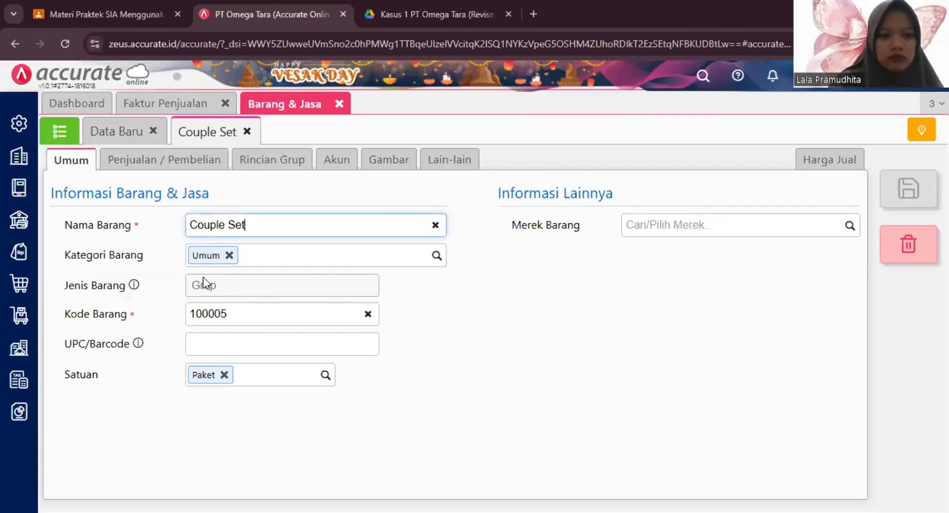
Examine the Couple Set item's sales and purchase settings, group details, accounts and general information
{"action": "left_click", "coordinate": [144, 173]}
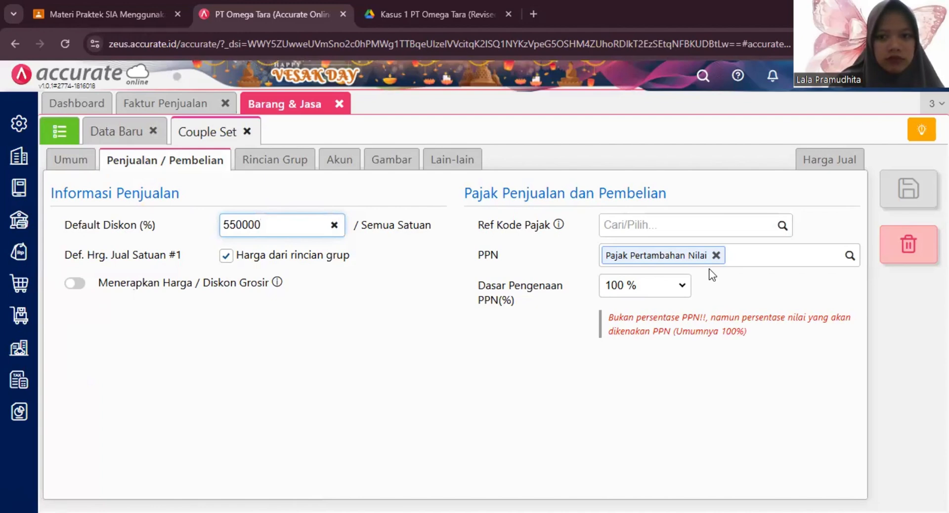
{"action": "left_click", "coordinate": [272, 160]}
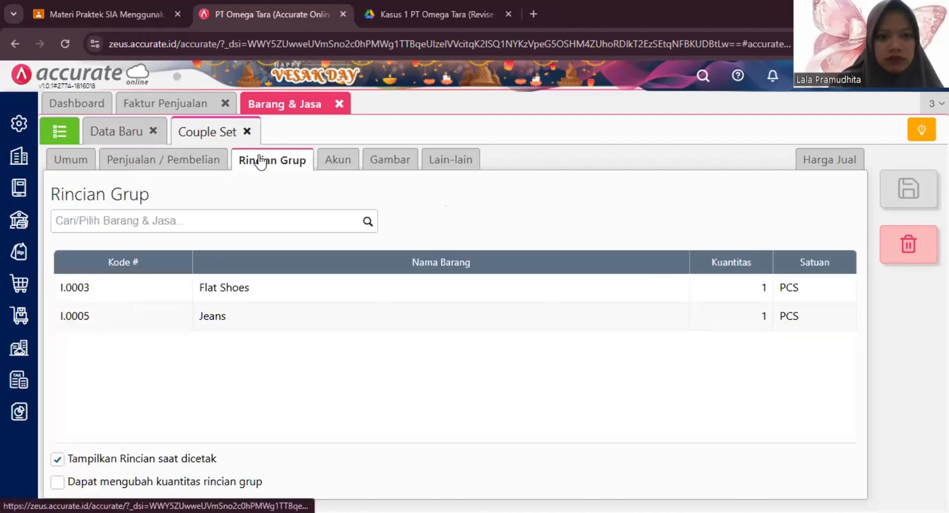
{"action": "left_click", "coordinate": [333, 160]}
{"action": "left_click", "coordinate": [212, 170]}
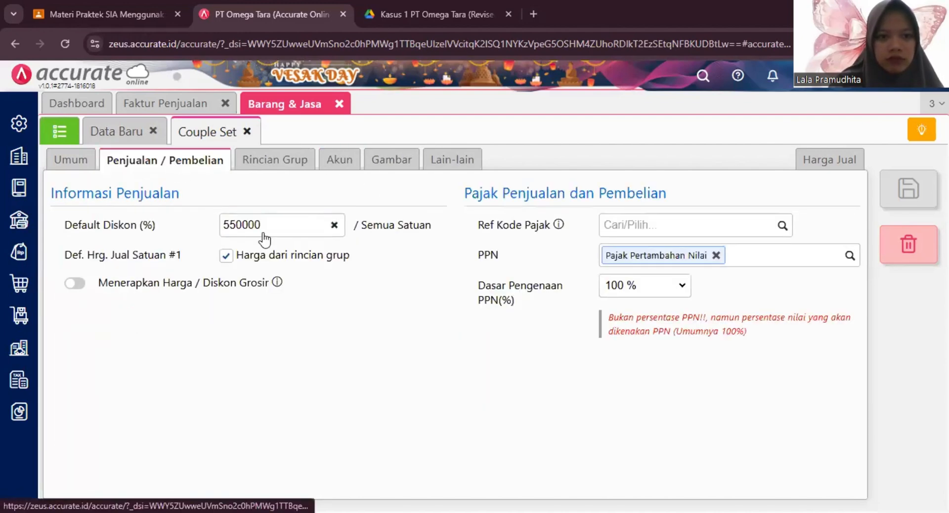
{"action": "left_click", "coordinate": [319, 223]}
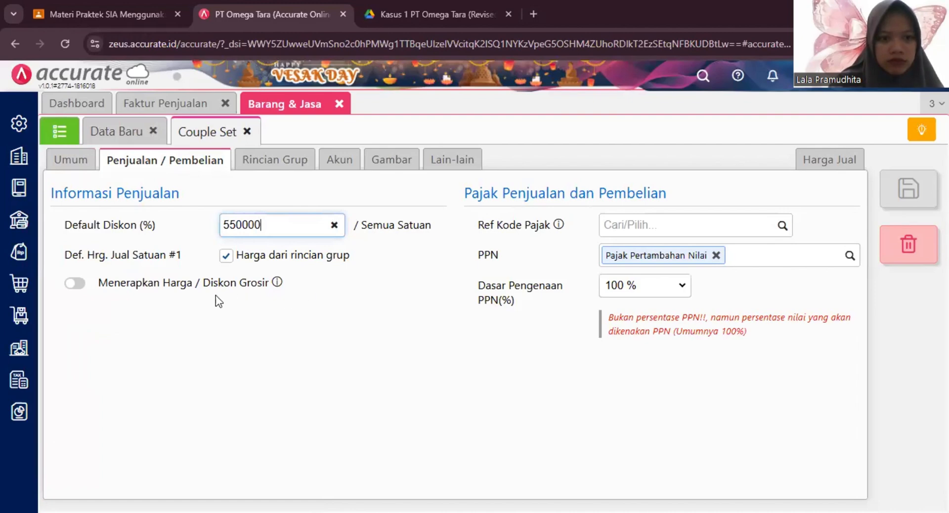
{"action": "left_click", "coordinate": [81, 166]}
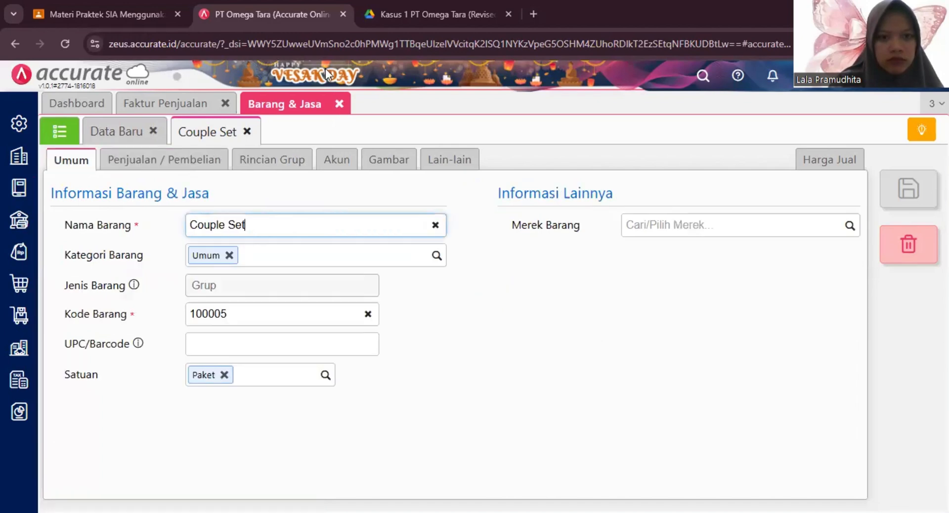
Return to the sales invoice, try adding the Blouse item and discard its item details
{"action": "left_click", "coordinate": [208, 104]}
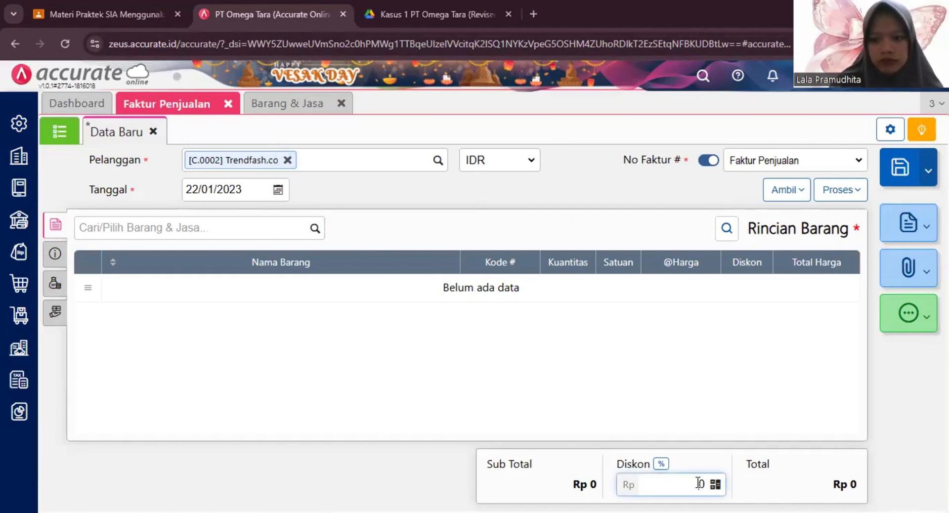
{"action": "left_click", "coordinate": [715, 484]}
{"action": "left_click", "coordinate": [378, 307]}
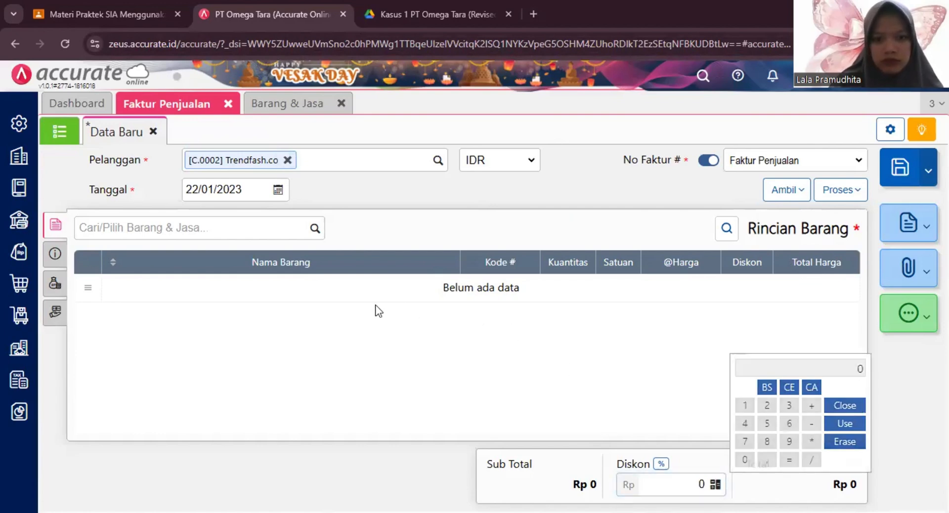
{"action": "left_click", "coordinate": [299, 221]}
{"action": "left_click", "coordinate": [313, 230]}
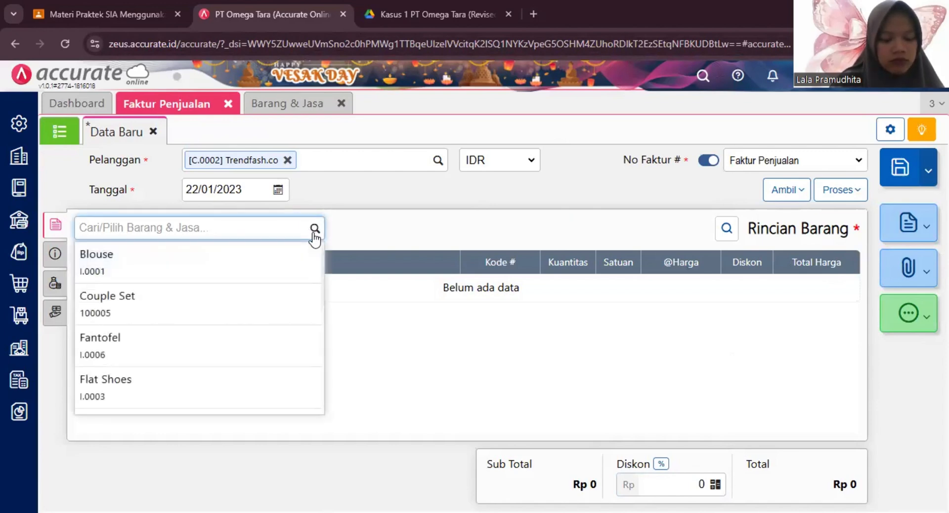
{"action": "left_click", "coordinate": [245, 257]}
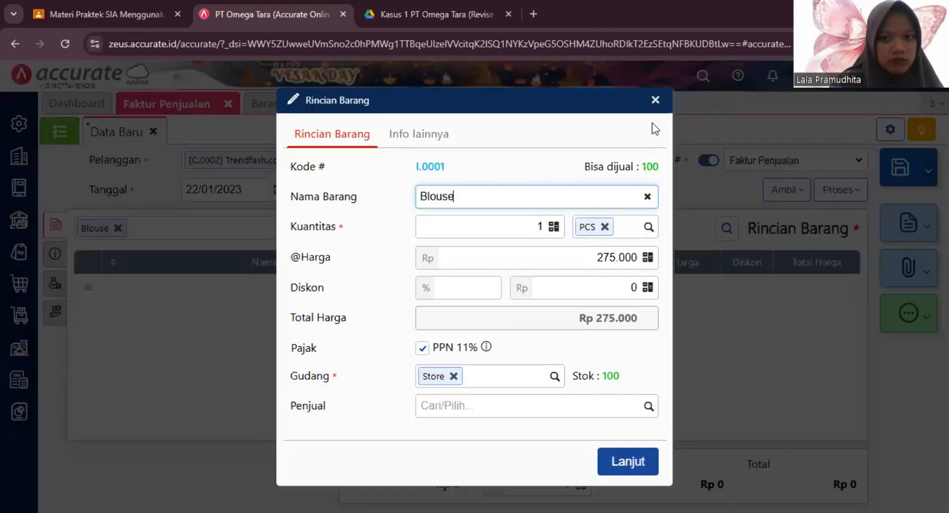
{"action": "left_click", "coordinate": [657, 102]}
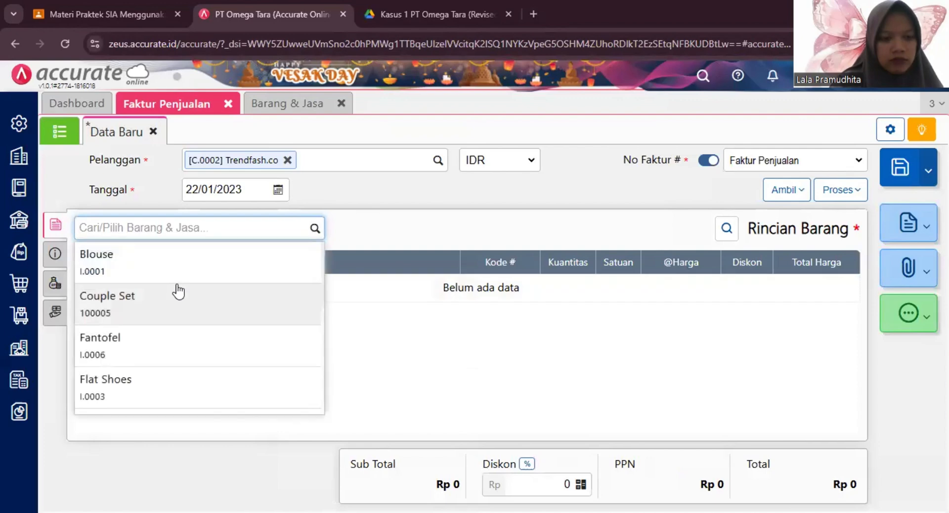
Try again to add Couple Set to the sales invoice and copy the resulting error text
{"action": "left_click", "coordinate": [175, 297]}
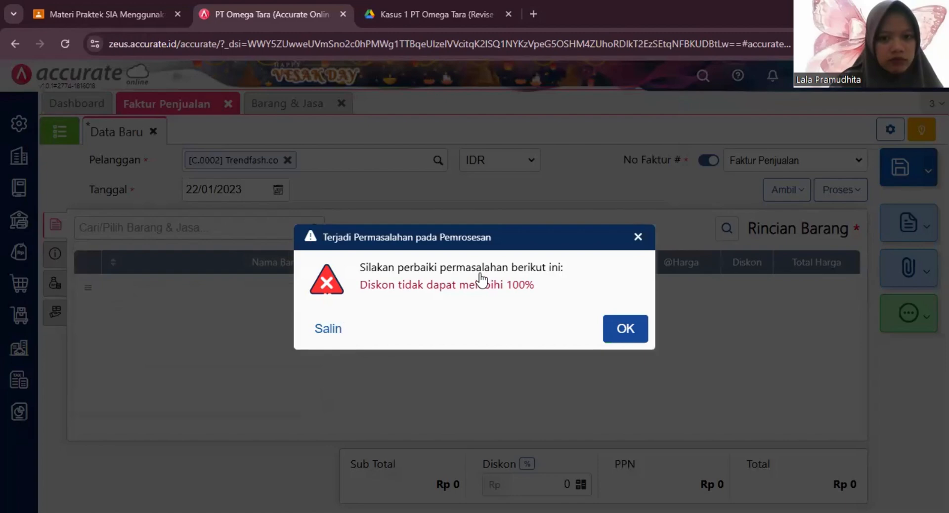
{"action": "left_click", "coordinate": [331, 335]}
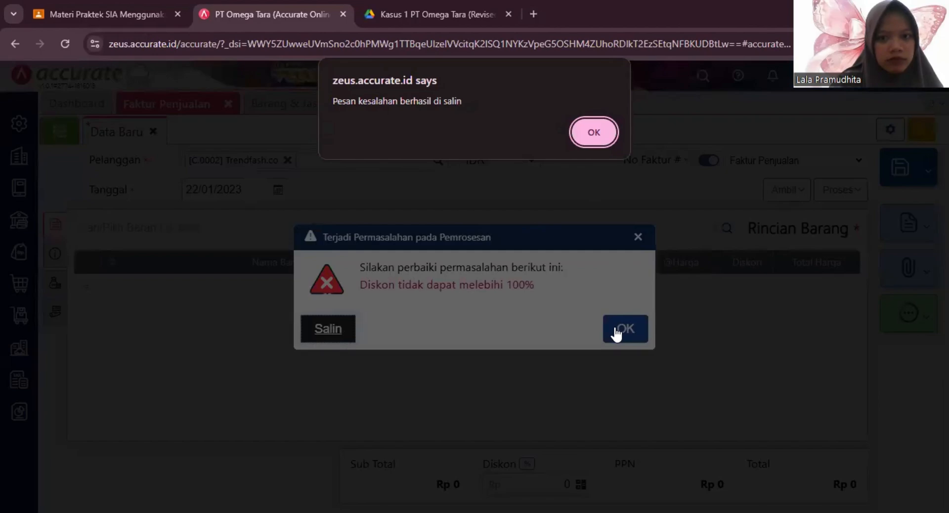
{"action": "left_click", "coordinate": [595, 130]}
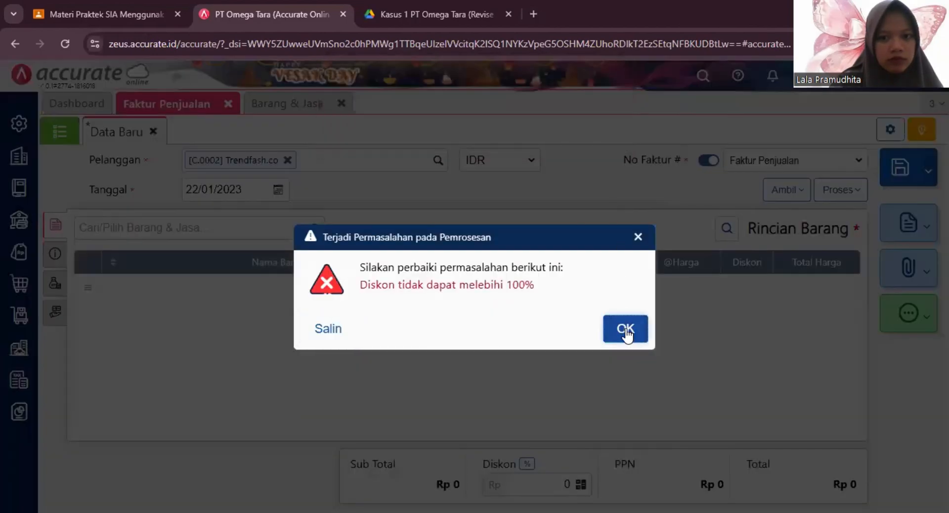
{"action": "left_click", "coordinate": [626, 330]}
Review the invoice's Info lainnya, Biaya Lainnya and e-Payment sections for discount-related settings
{"action": "left_click", "coordinate": [55, 253]}
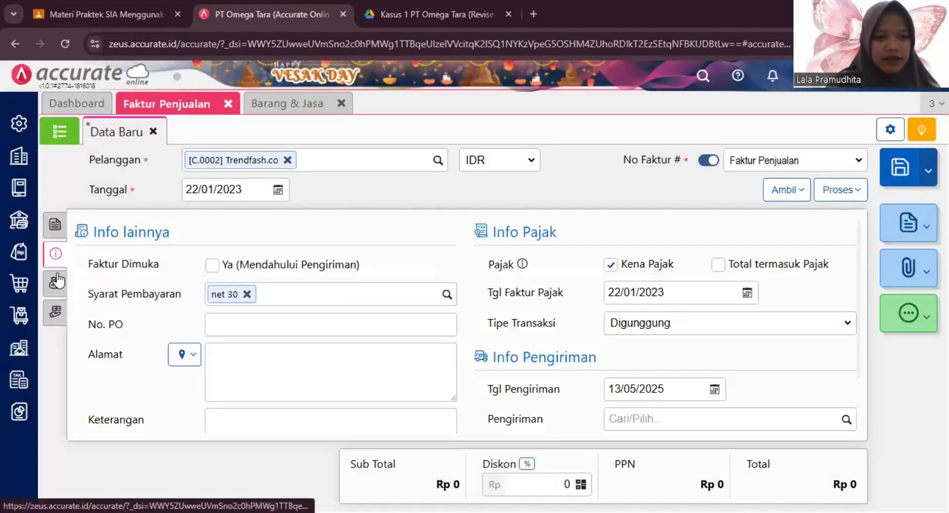
{"action": "scroll", "coordinate": [497, 277], "scroll_direction": "down", "scroll_amount": 2}
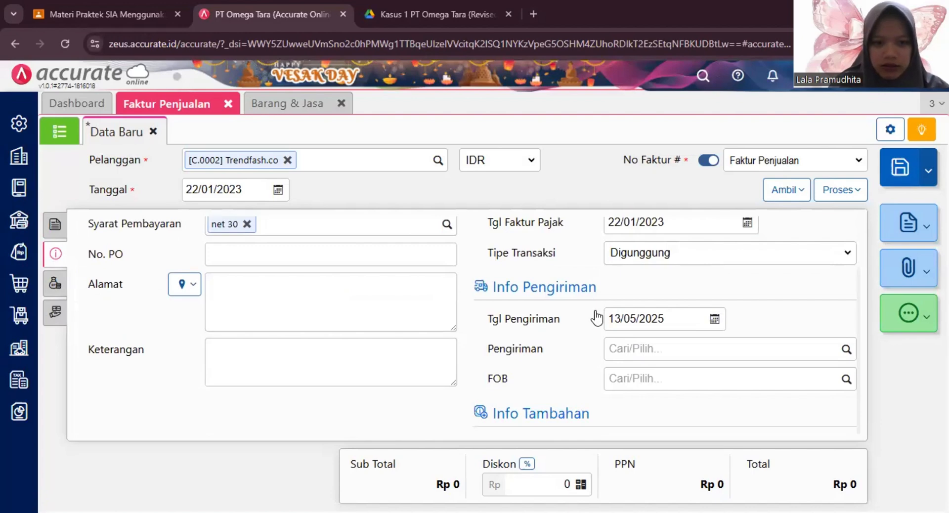
{"action": "scroll", "coordinate": [571, 311], "scroll_direction": "up", "scroll_amount": 2}
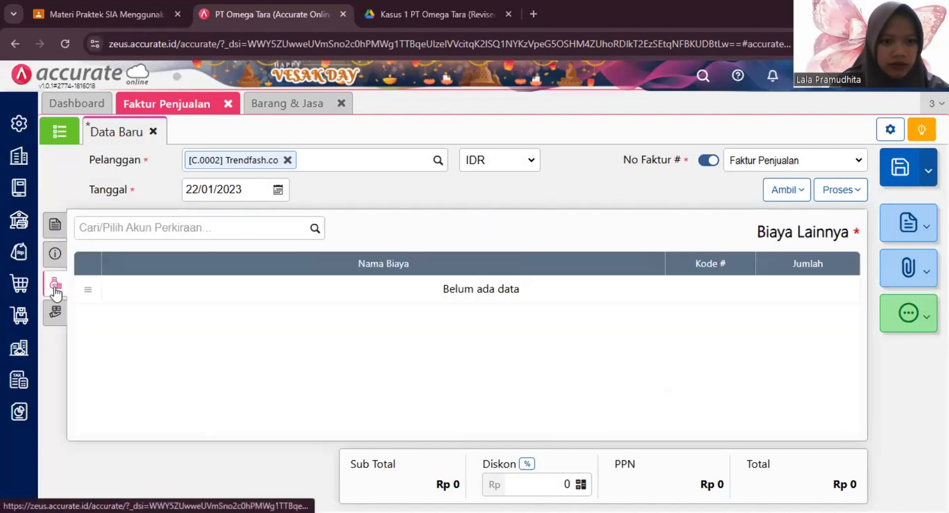
{"action": "left_click", "coordinate": [55, 286]}
{"action": "left_click", "coordinate": [55, 319]}
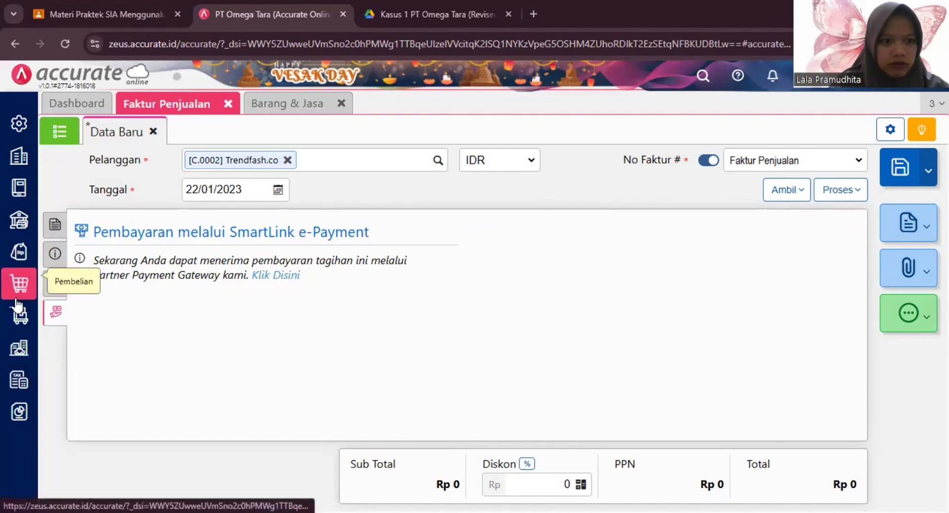
Refresh the Couple Set item's Harga Jual data for Semua Cabang and examine its current discount
{"action": "left_click", "coordinate": [293, 110]}
{"action": "left_click", "coordinate": [273, 230]}
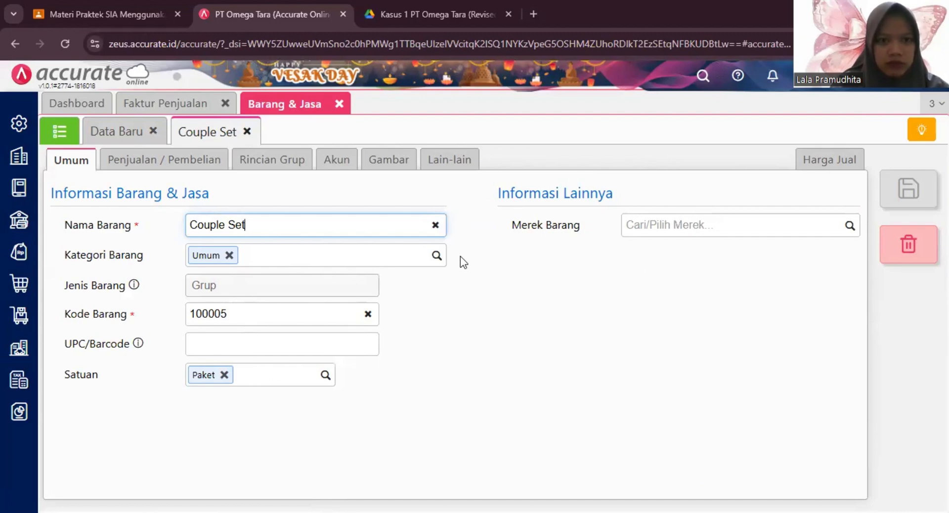
{"action": "left_click", "coordinate": [839, 169]}
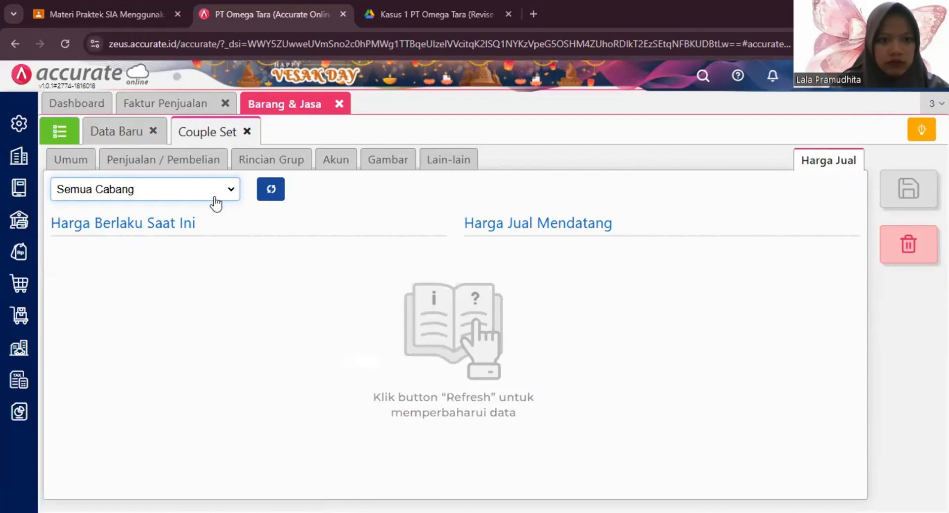
{"action": "left_click", "coordinate": [271, 189]}
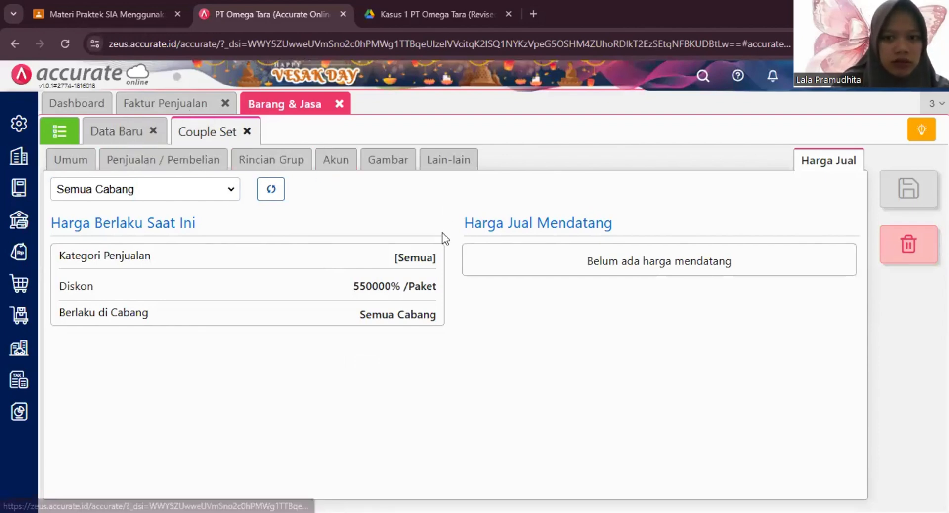
{"action": "double_click", "coordinate": [396, 286]}
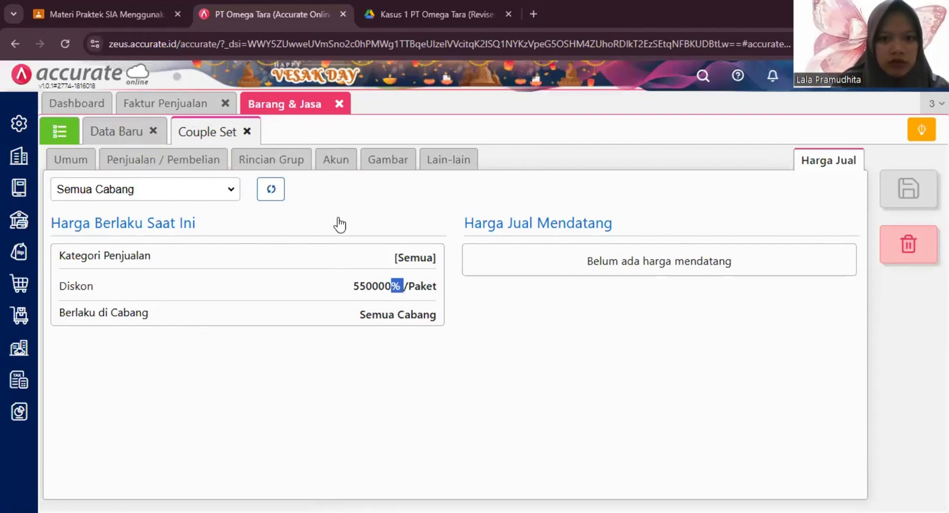
Clear the default discount percentage in the Couple Set item's Penjualan / Pembelian details
{"action": "left_click_drag", "start_coordinate": [322, 286], "coordinate": [295, 258]}
{"action": "left_click", "coordinate": [135, 160]}
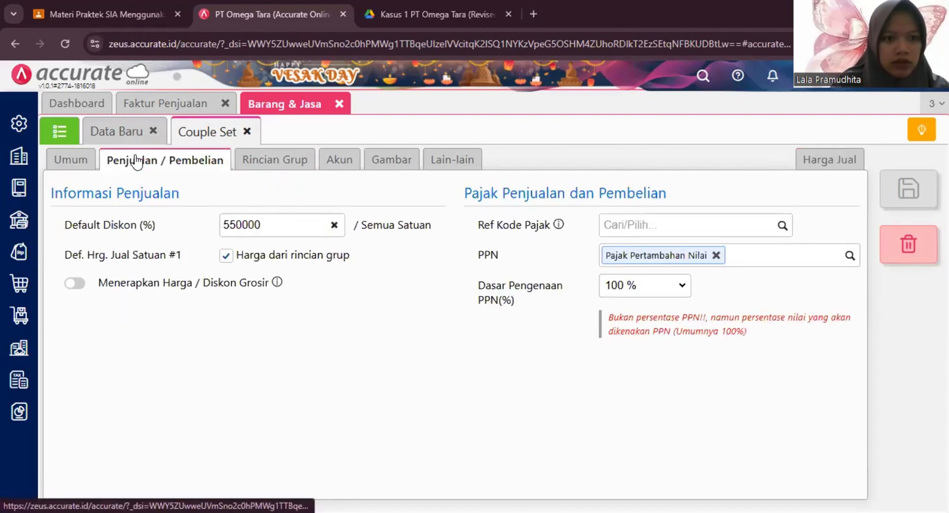
{"action": "left_click", "coordinate": [335, 225]}
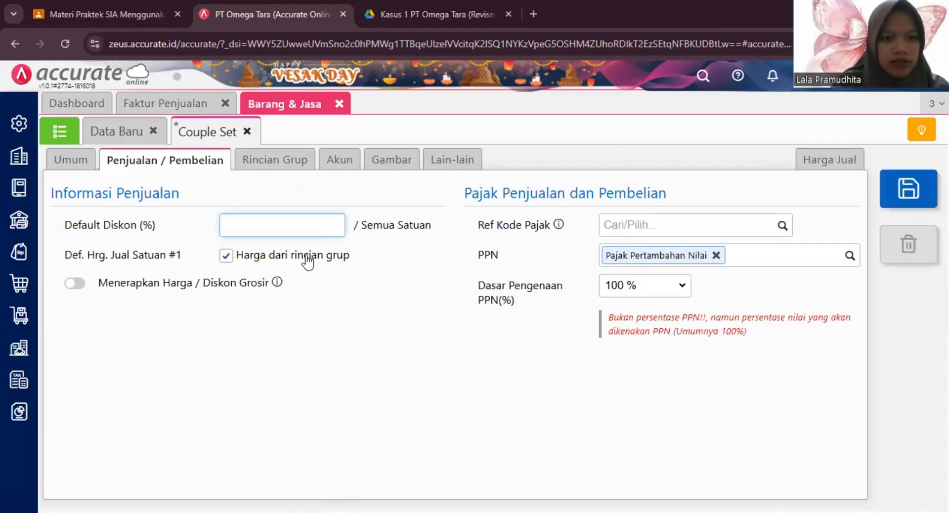
{"action": "left_click", "coordinate": [352, 290]}
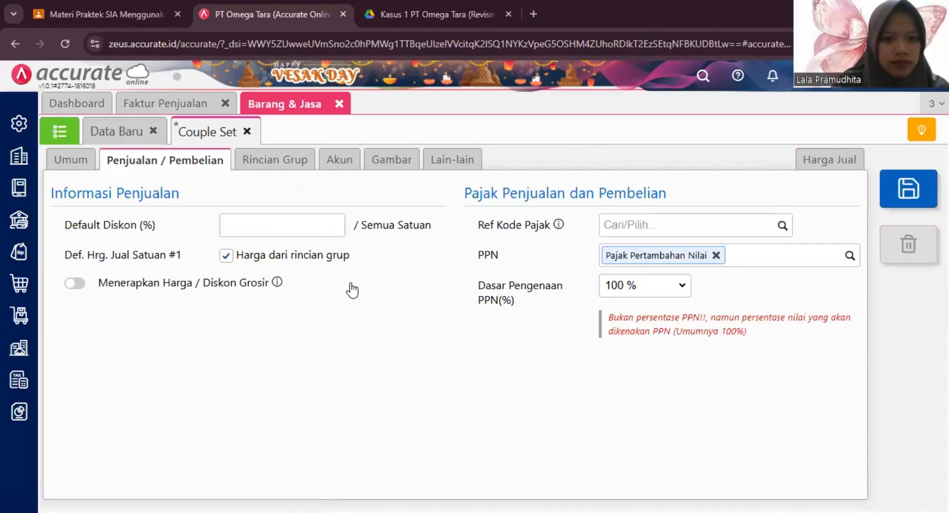
Turn off Harga dari rincian grup for Couple Set, set its selling price to 550.000 per Paket, and save the item
{"action": "left_click", "coordinate": [226, 255]}
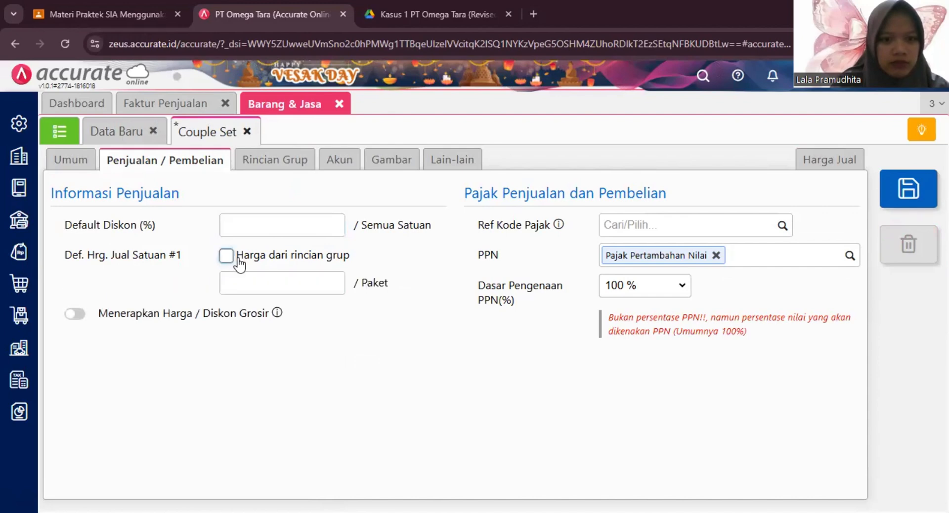
{"action": "left_click", "coordinate": [313, 286]}
{"action": "type", "text": "550"}
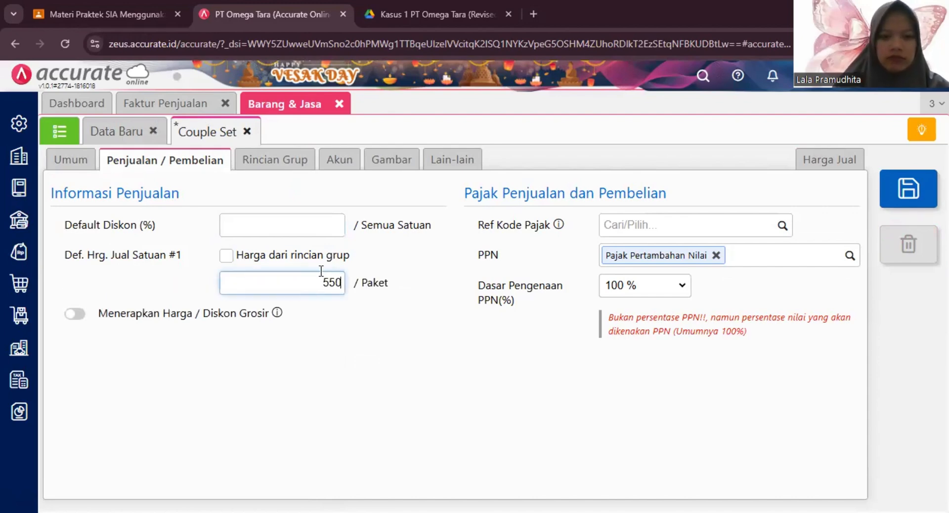
{"action": "type", "text": ".000"}
{"action": "left_click", "coordinate": [361, 318]}
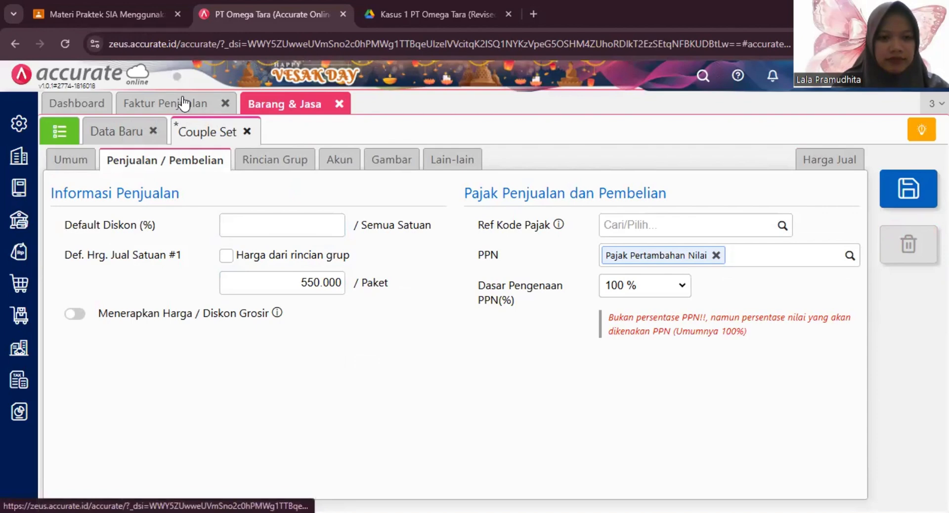
{"action": "left_click", "coordinate": [909, 188]}
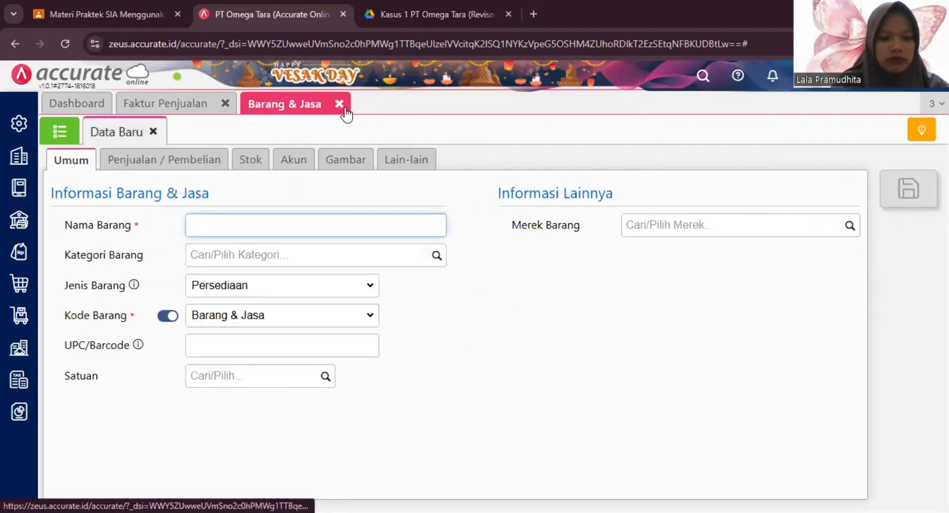
Return to the Trendfash.co sales invoice, close Barang & Jasa, and select Couple Set for the item details
{"action": "left_click", "coordinate": [173, 104]}
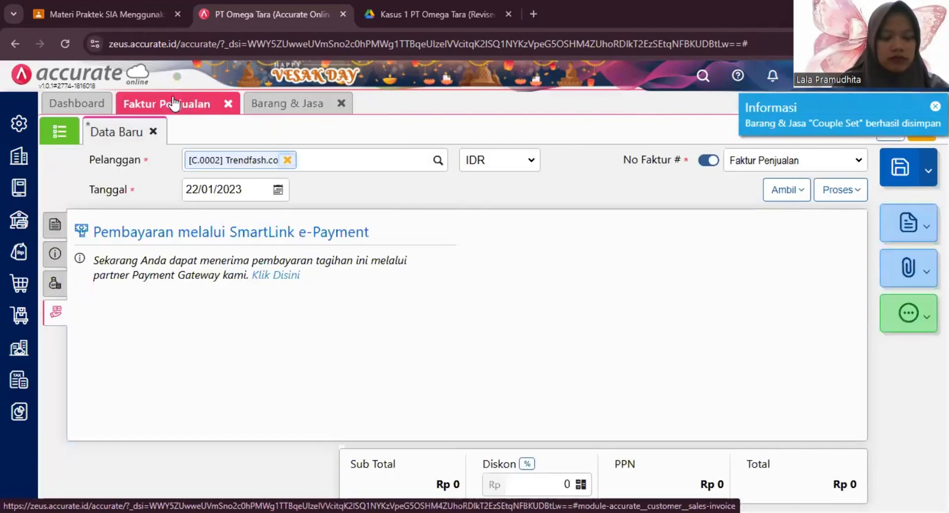
{"action": "left_click", "coordinate": [341, 103]}
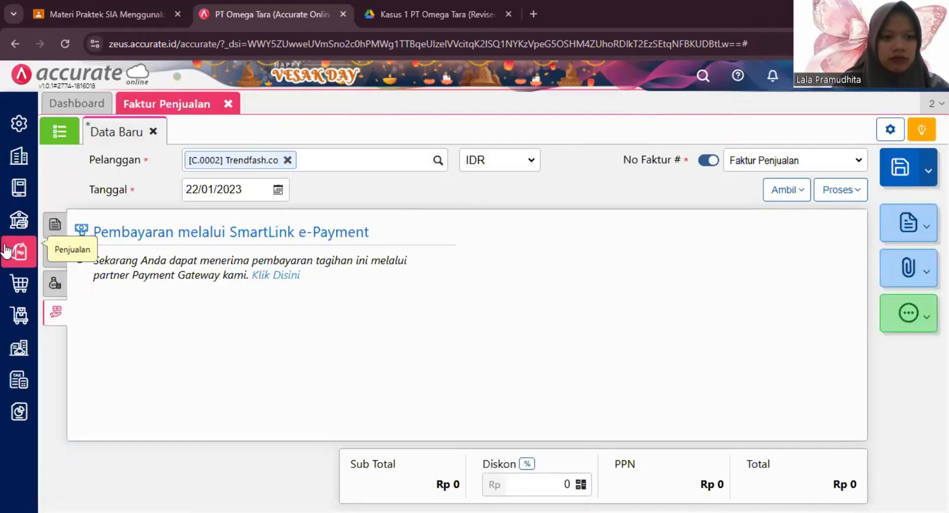
{"action": "left_click", "coordinate": [55, 224]}
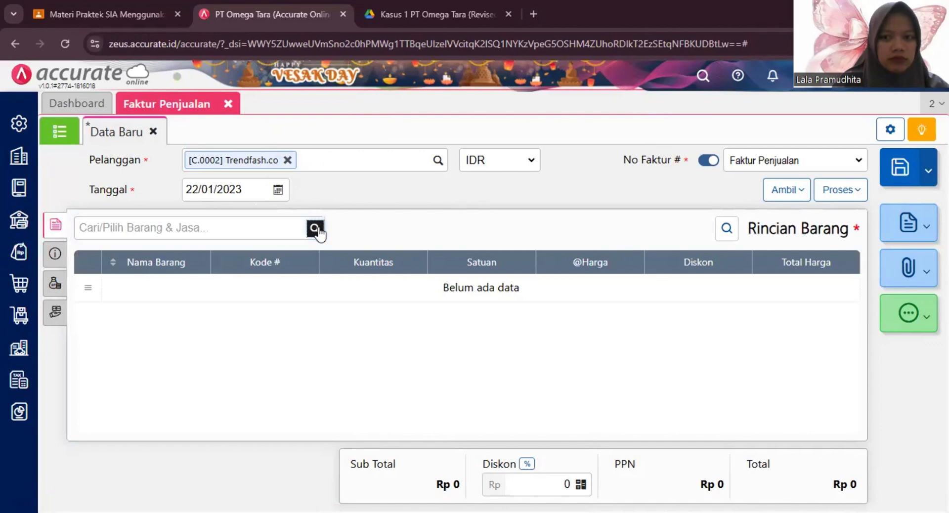
{"action": "left_click", "coordinate": [315, 229]}
{"action": "left_click", "coordinate": [187, 317]}
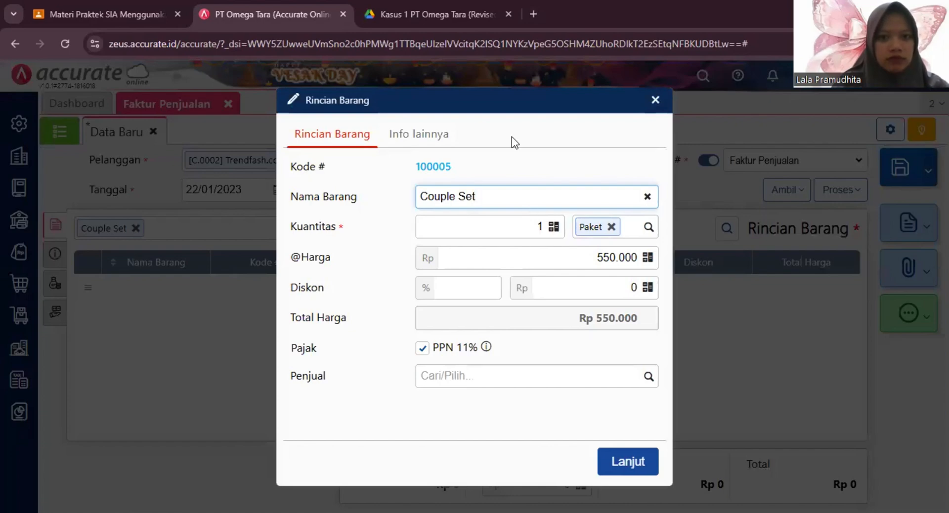
Check the ordered quantity in the case PDF and add Couple Set to the invoice with a quantity of 20 Paket
{"action": "key", "text": "ctrl+Tab"}
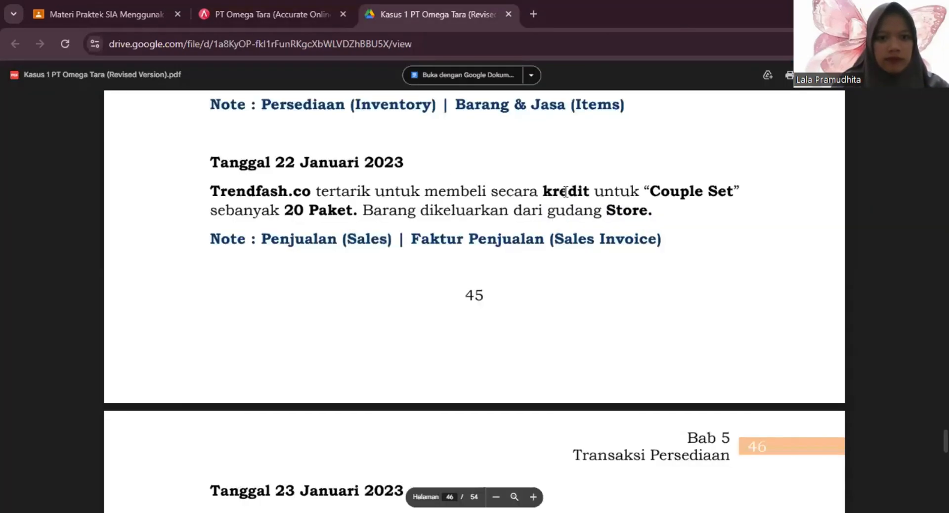
{"action": "left_click", "coordinate": [301, 15]}
{"action": "left_click", "coordinate": [521, 226]}
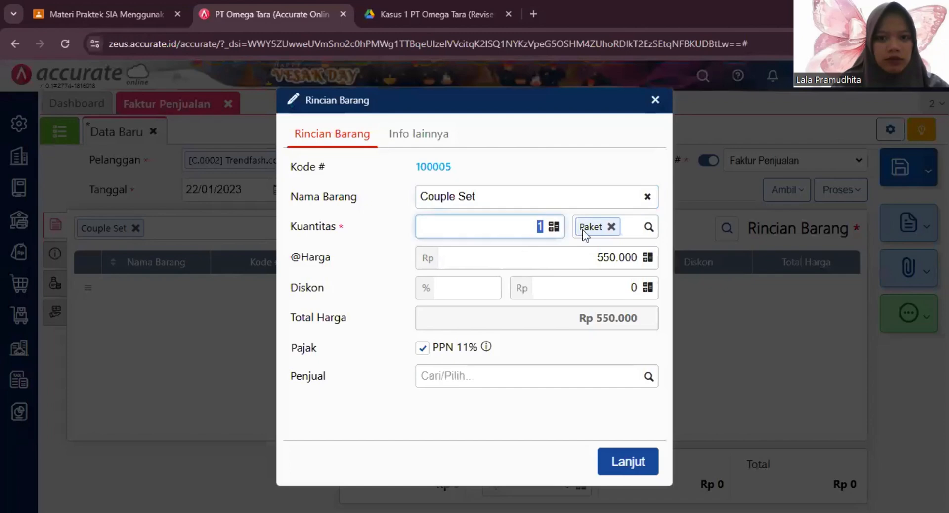
{"action": "type", "text": "20"}
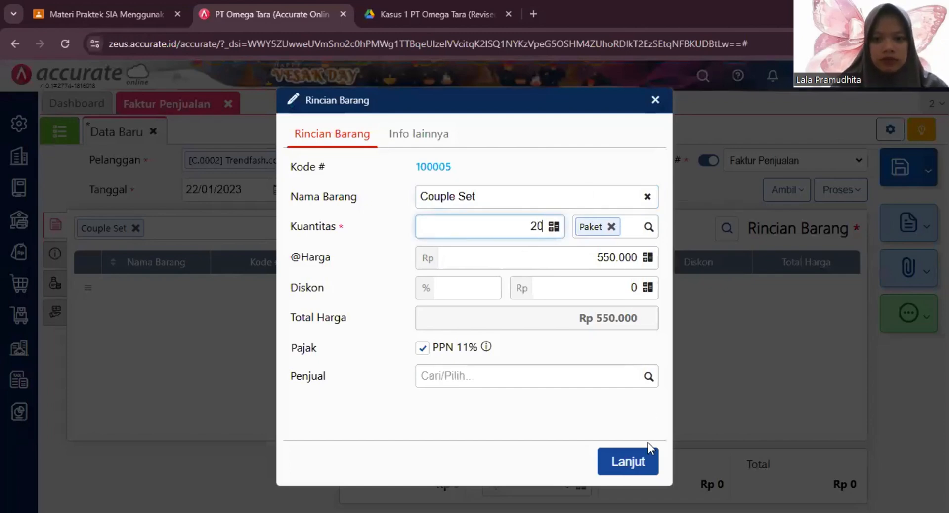
{"action": "left_click", "coordinate": [638, 460]}
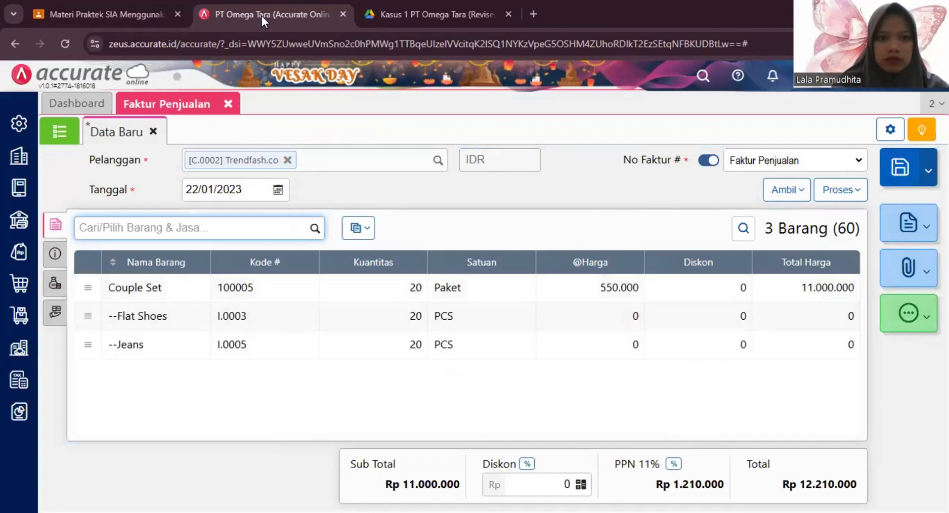
Check the issuing warehouse in the case PDF and change the warehouse of all invoice items to Store
{"action": "left_click", "coordinate": [430, 14]}
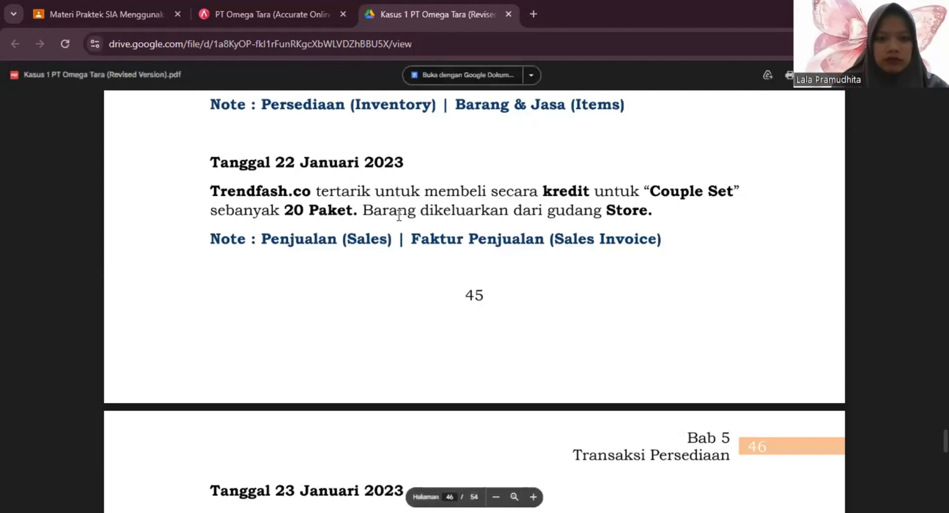
{"action": "left_click", "coordinate": [295, 8]}
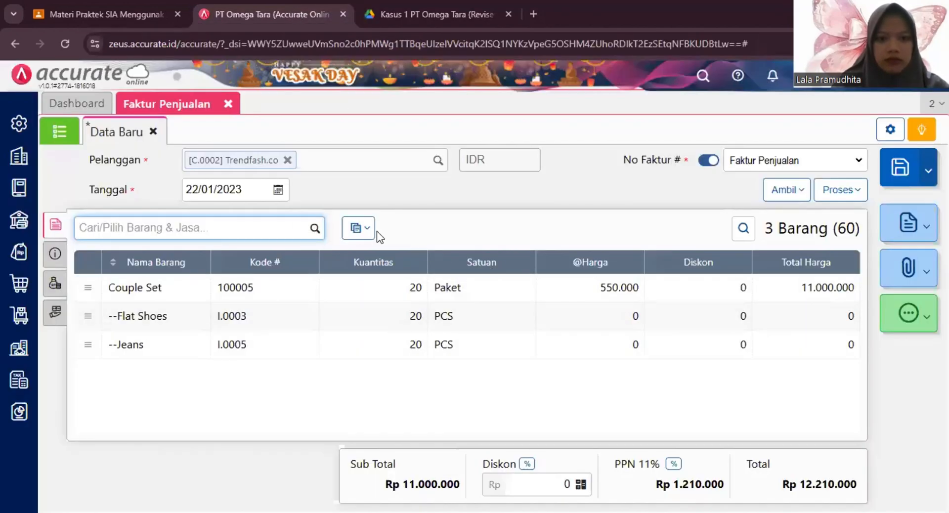
{"action": "left_click", "coordinate": [360, 228]}
{"action": "left_click", "coordinate": [352, 258]}
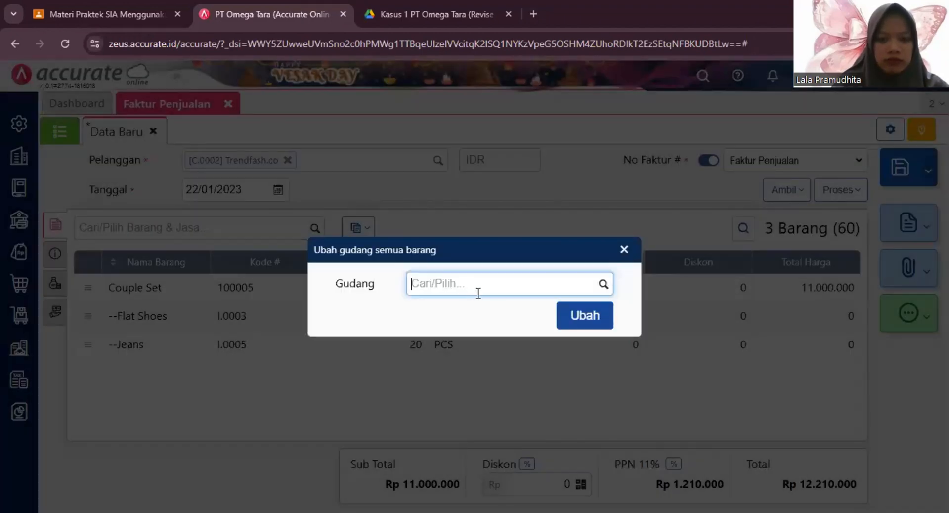
{"action": "left_click", "coordinate": [603, 285]}
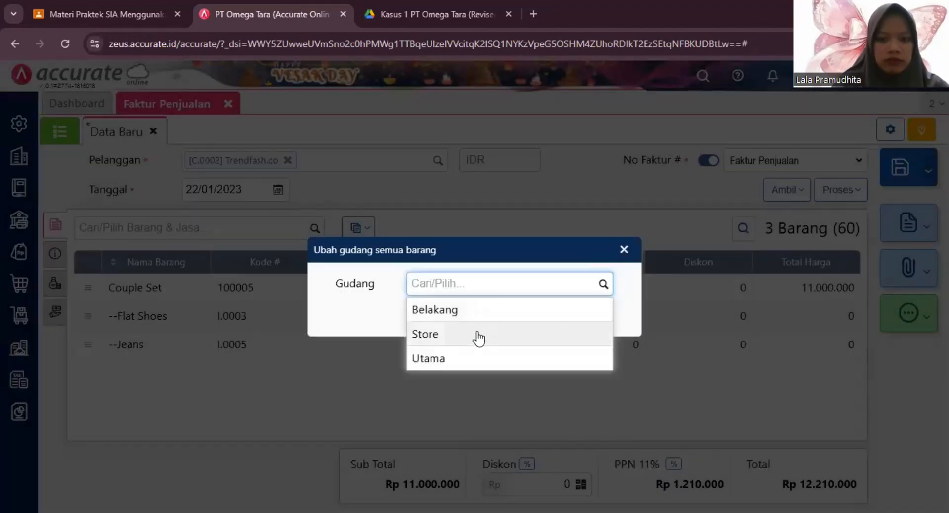
{"action": "left_click", "coordinate": [482, 334]}
{"action": "left_click", "coordinate": [586, 318]}
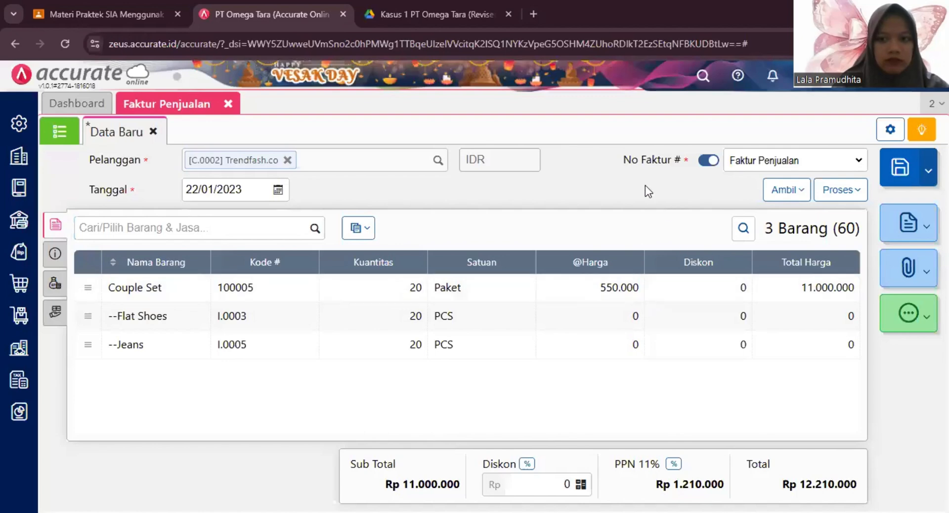
Set the invoice's Tgl Pengiriman to 22/01/2023 in Info lainnya and look over the remaining fields there
{"action": "left_click", "coordinate": [55, 252]}
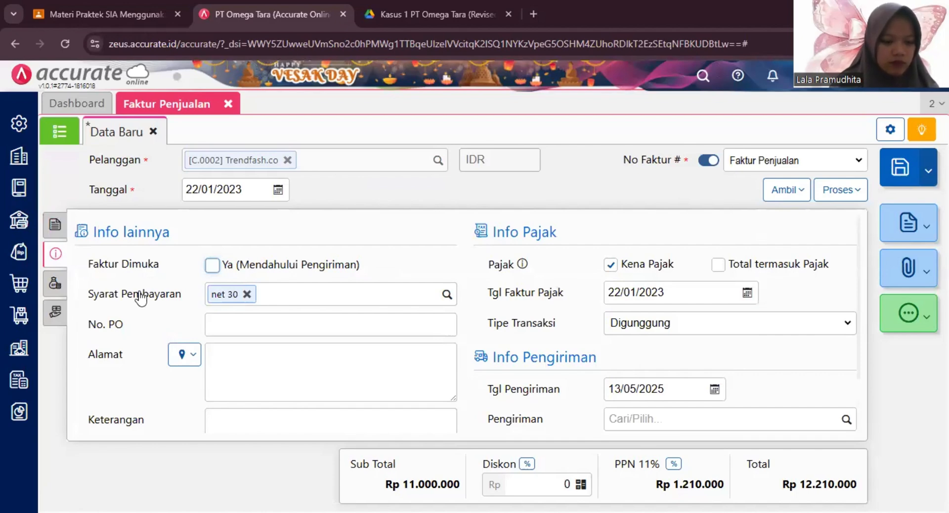
{"action": "left_click", "coordinate": [669, 394]}
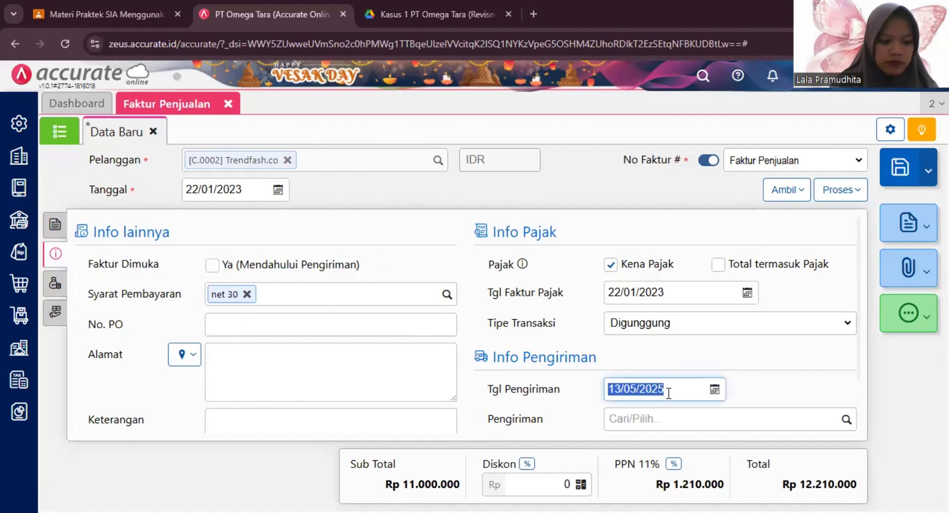
{"action": "type", "text": "22/01/2023"}
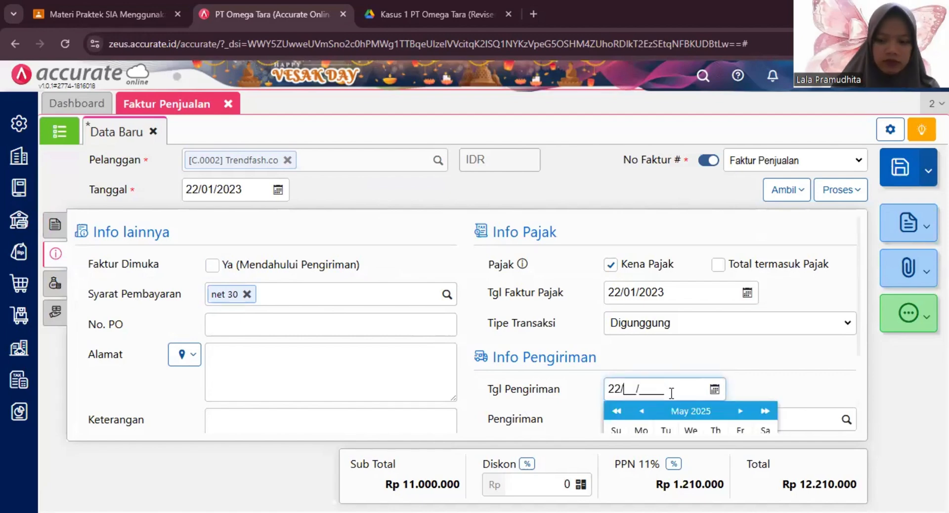
{"action": "left_click", "coordinate": [785, 349]}
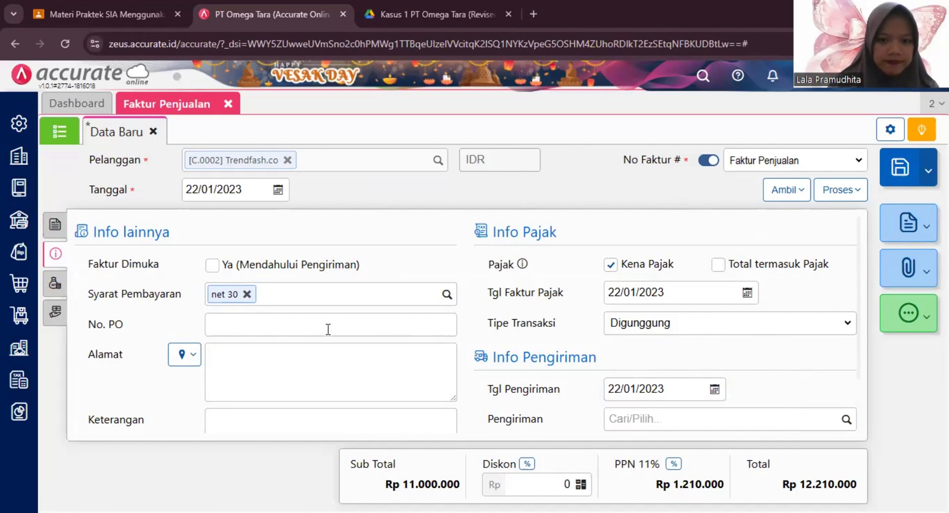
{"action": "scroll", "coordinate": [592, 392], "scroll_direction": "down", "scroll_amount": 2}
{"action": "scroll", "coordinate": [347, 293], "scroll_direction": "up", "scroll_amount": 2}
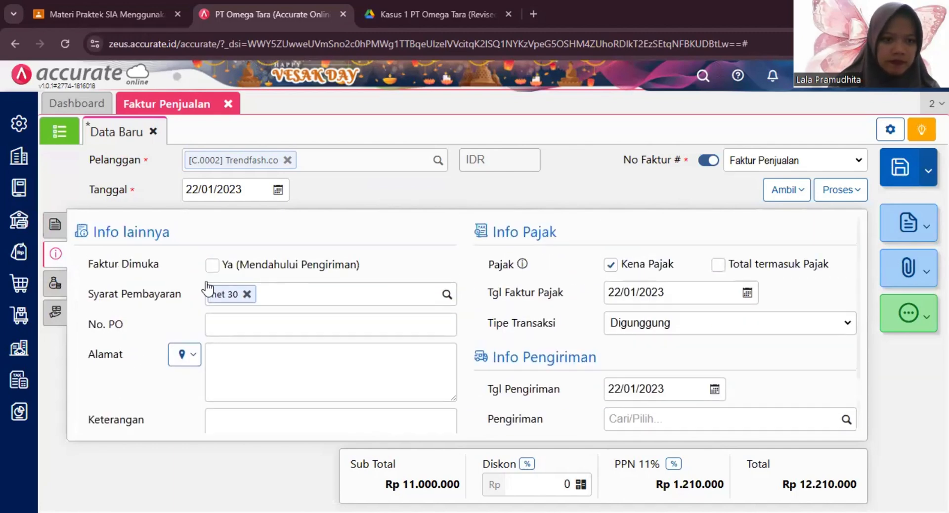
Check the invoice's Biaya Lainnya, e-Payment and Rincian Barang sections, then save the Trendfash.co sales invoice
{"action": "left_click", "coordinate": [56, 284]}
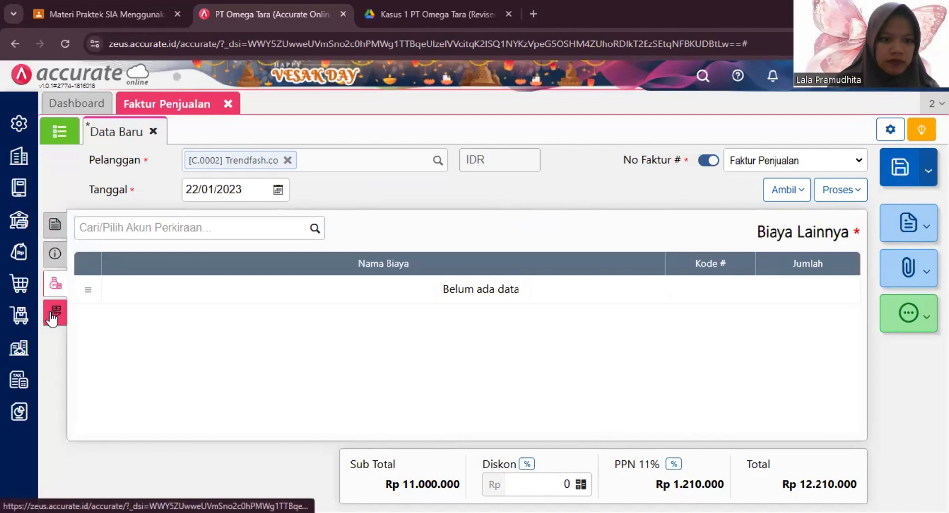
{"action": "left_click", "coordinate": [54, 313]}
{"action": "left_click", "coordinate": [55, 284]}
{"action": "left_click", "coordinate": [56, 224]}
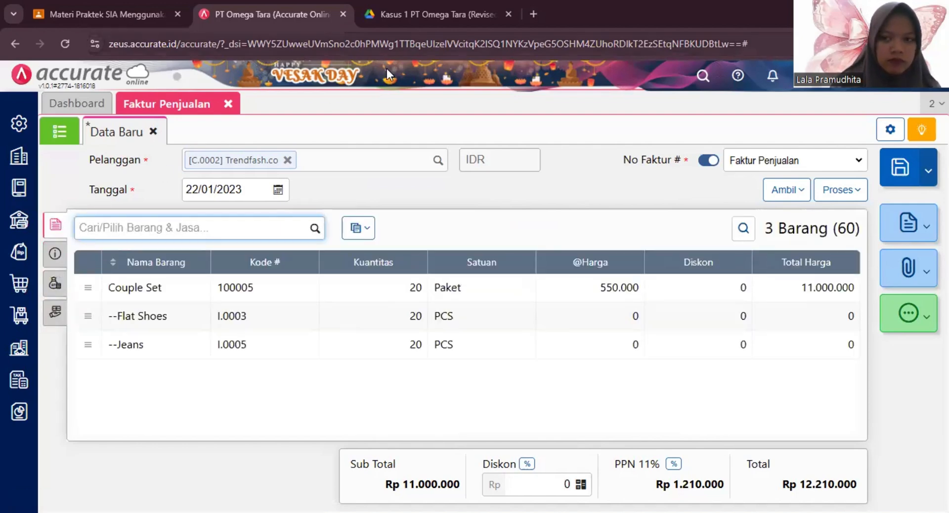
{"action": "left_click", "coordinate": [885, 167]}
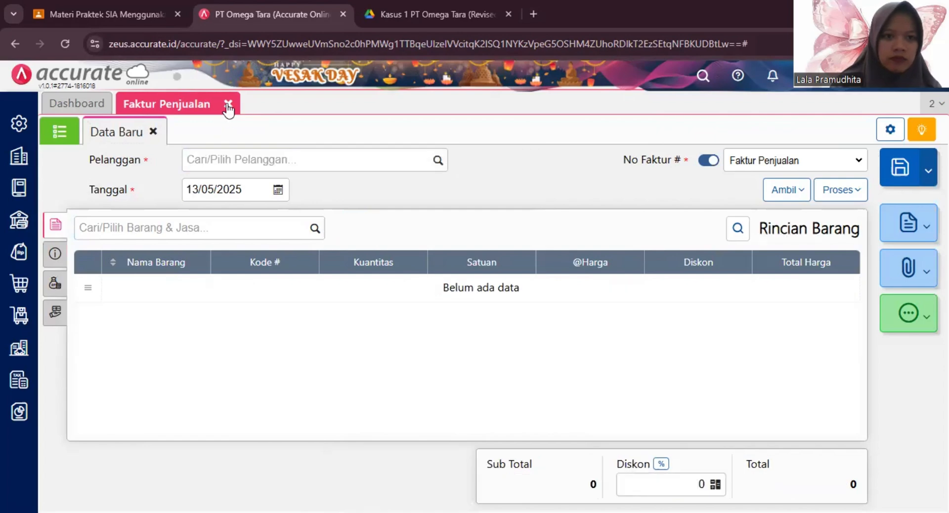
Read the 23 Januari 2023 transaction in the case PDF, including the new account information and the inventory adjustment notes
{"action": "key", "text": "ctrl+Tab"}
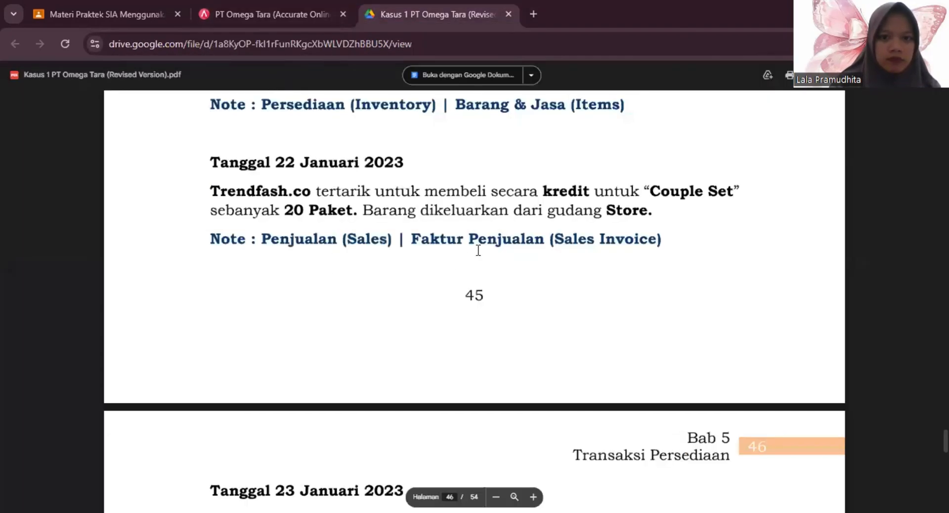
{"action": "scroll", "coordinate": [479, 251], "scroll_direction": "down", "scroll_amount": 7}
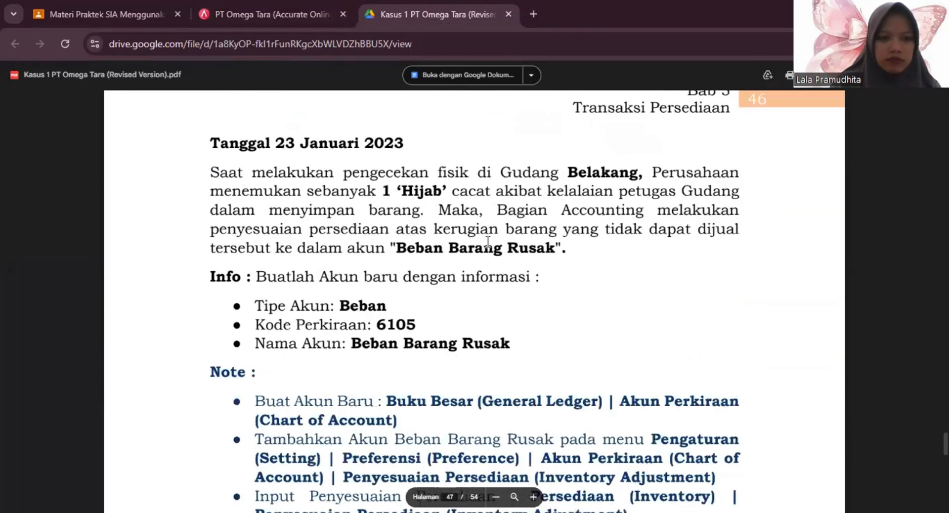
{"action": "scroll", "coordinate": [488, 242], "scroll_direction": "down", "scroll_amount": 3}
{"action": "scroll", "coordinate": [488, 243], "scroll_direction": "up", "scroll_amount": 3}
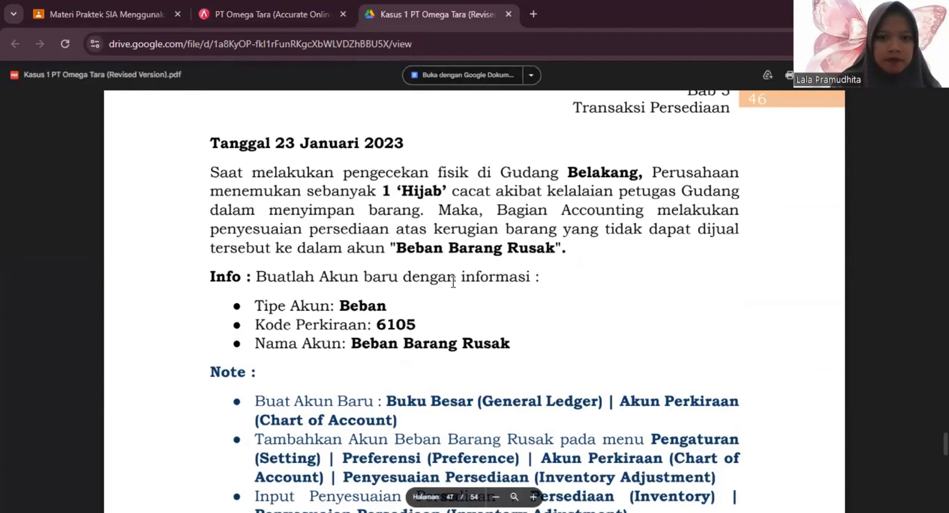
{"action": "scroll", "coordinate": [400, 289], "scroll_direction": "down", "scroll_amount": 2}
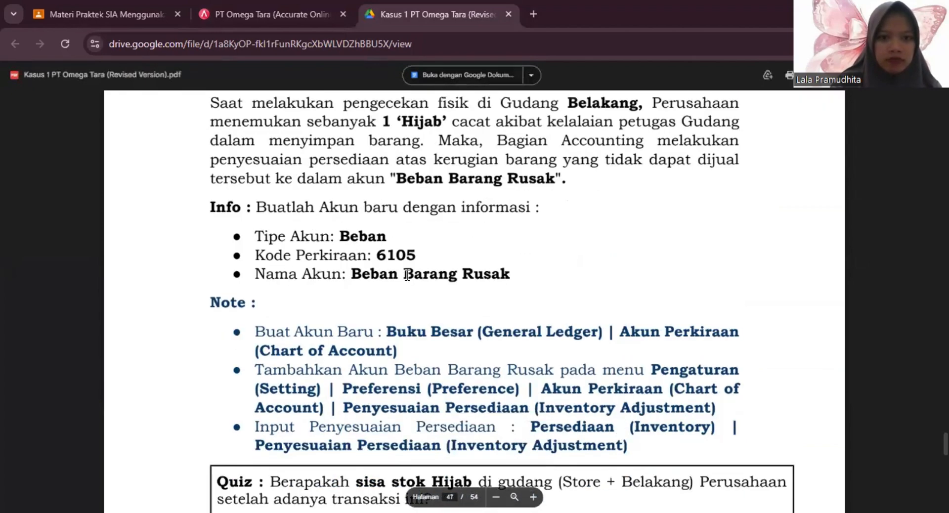
Switch to Accurate Online and start a new Akun Perkiraan of type Beban with Kode Perkiraan 6105
{"action": "left_click", "coordinate": [233, 2]}
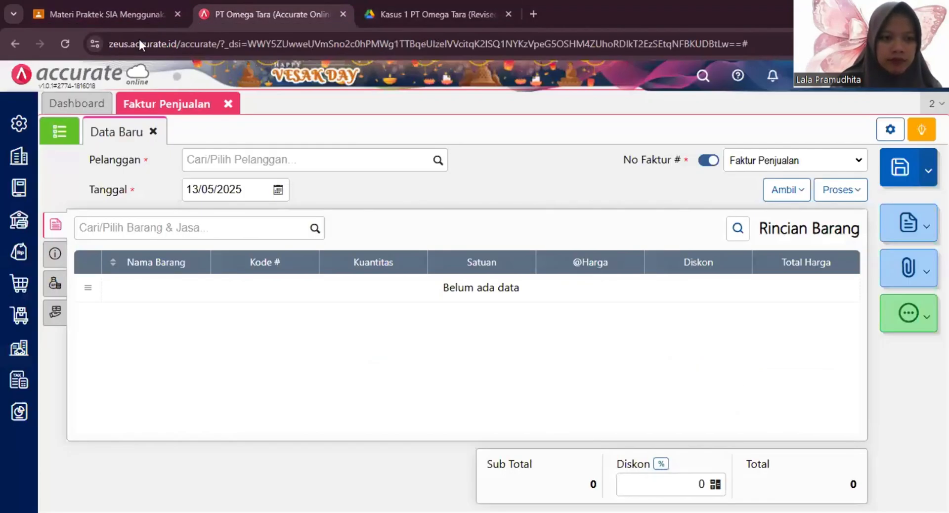
{"action": "left_click", "coordinate": [20, 192]}
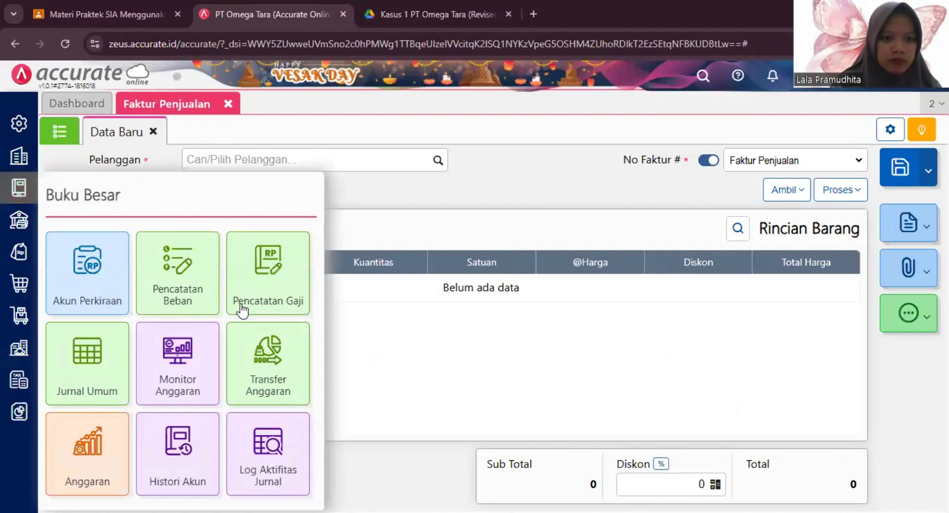
{"action": "left_click", "coordinate": [113, 268]}
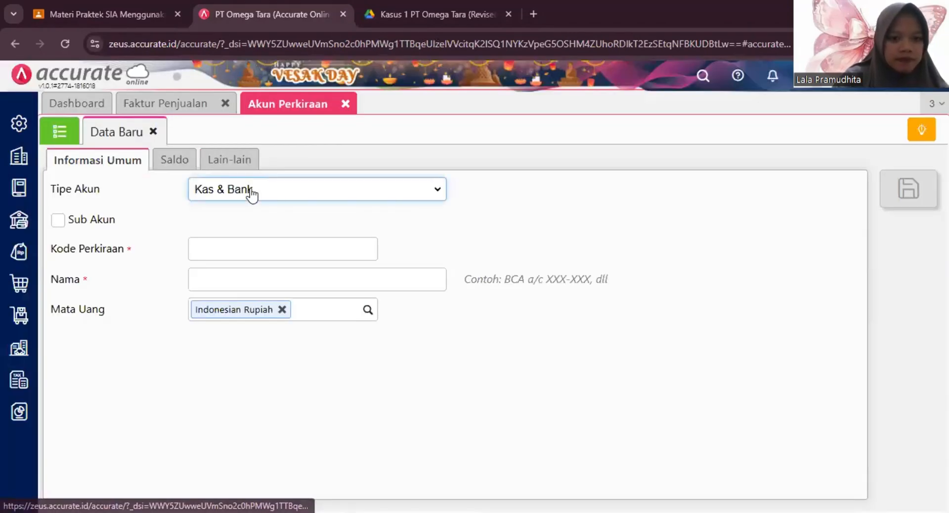
{"action": "left_click", "coordinate": [252, 195]}
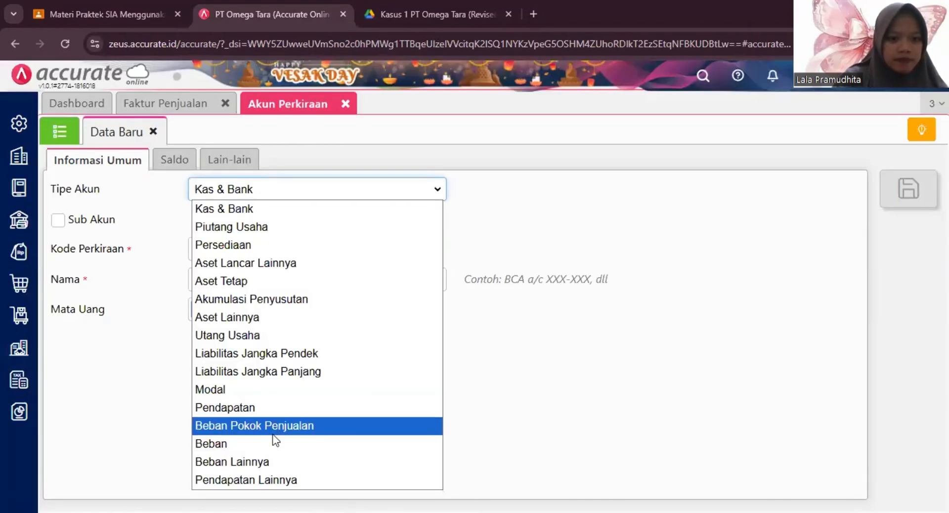
{"action": "left_click", "coordinate": [275, 450]}
{"action": "left_click", "coordinate": [263, 250]}
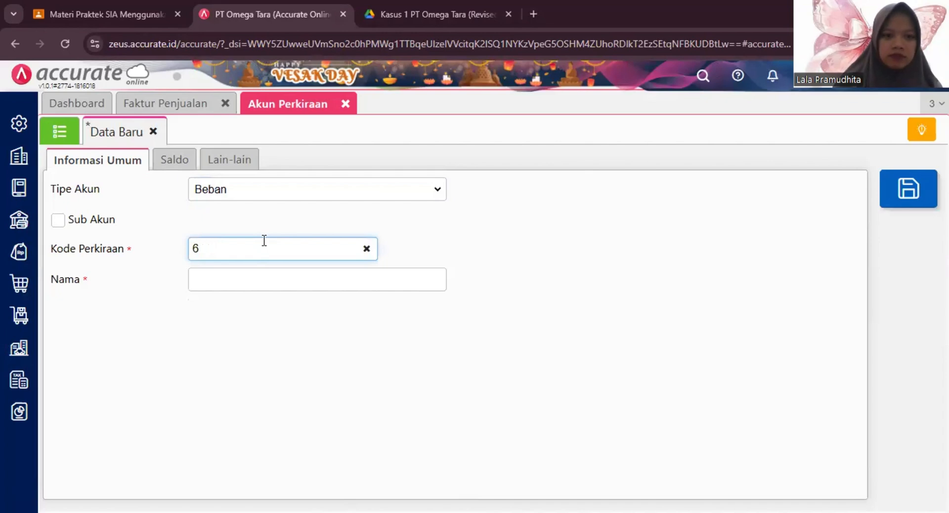
{"action": "type", "text": "6105"}
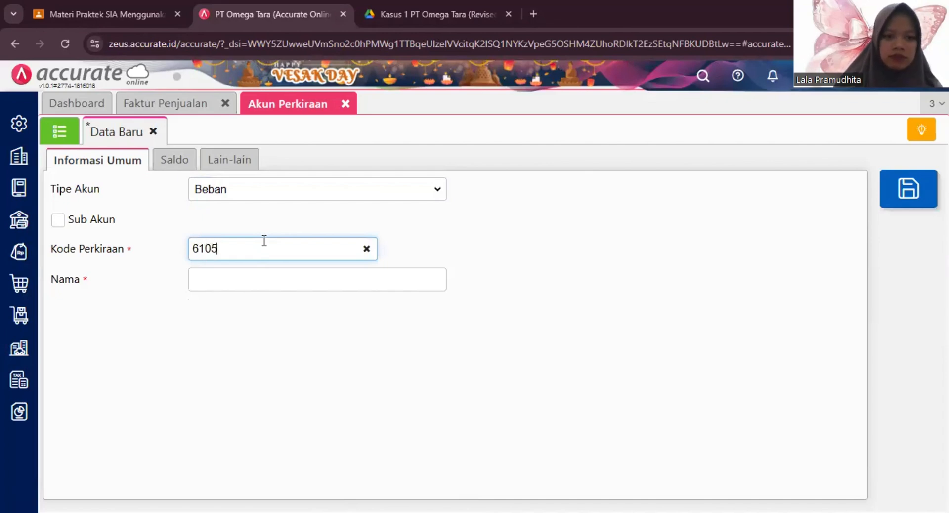
Copy the account name "Beban Barang Rusak" from the case PDF into the new account's Nama field
{"action": "left_click", "coordinate": [261, 283]}
{"action": "left_click", "coordinate": [398, 15]}
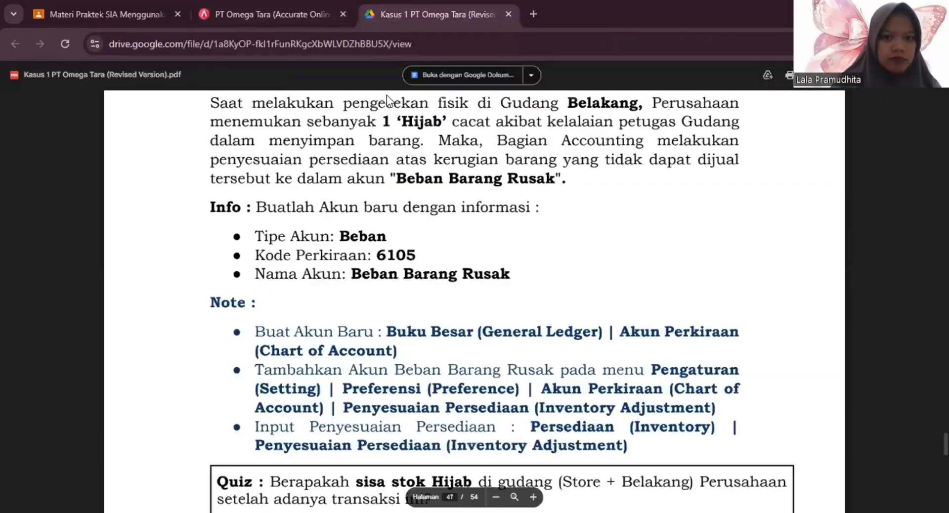
{"action": "left_click_drag", "start_coordinate": [500, 276], "coordinate": [372, 280]}
{"action": "key", "text": "super+c"}
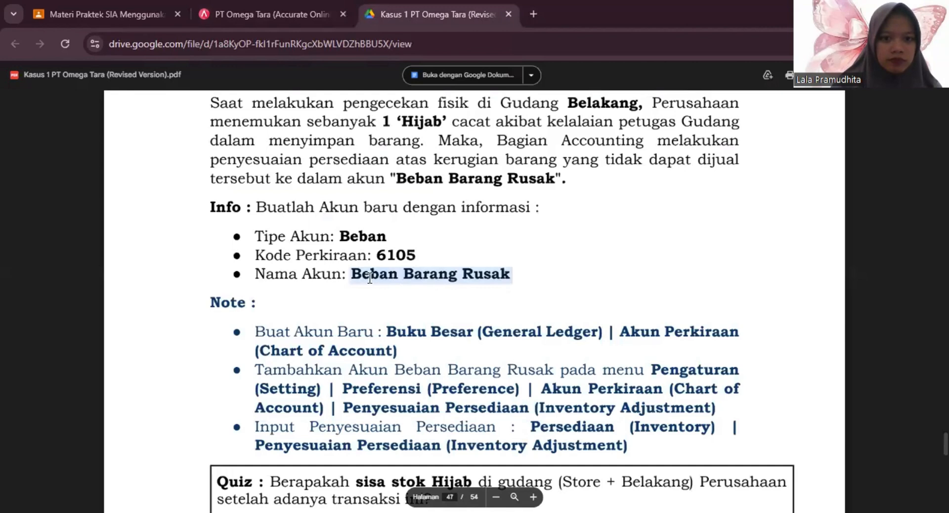
{"action": "left_click", "coordinate": [218, 15]}
{"action": "right_click", "coordinate": [280, 285]}
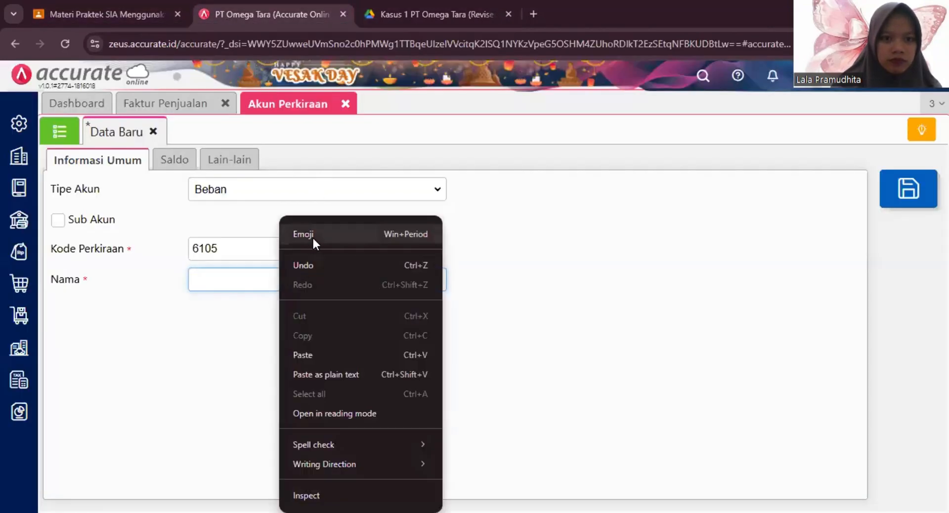
{"action": "left_click", "coordinate": [303, 355]}
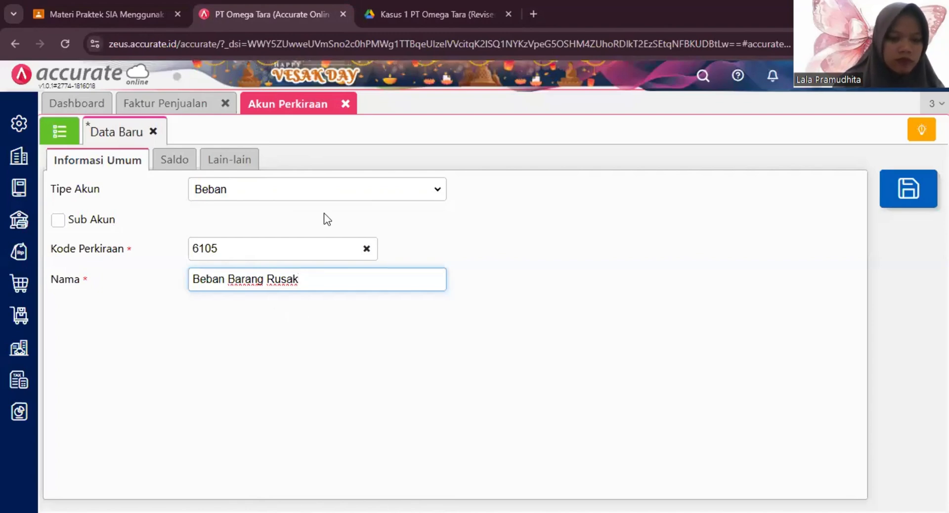
Look over the new account's Saldo Awal section, then save the account and close Akun Perkiraan
{"action": "left_click", "coordinate": [184, 174]}
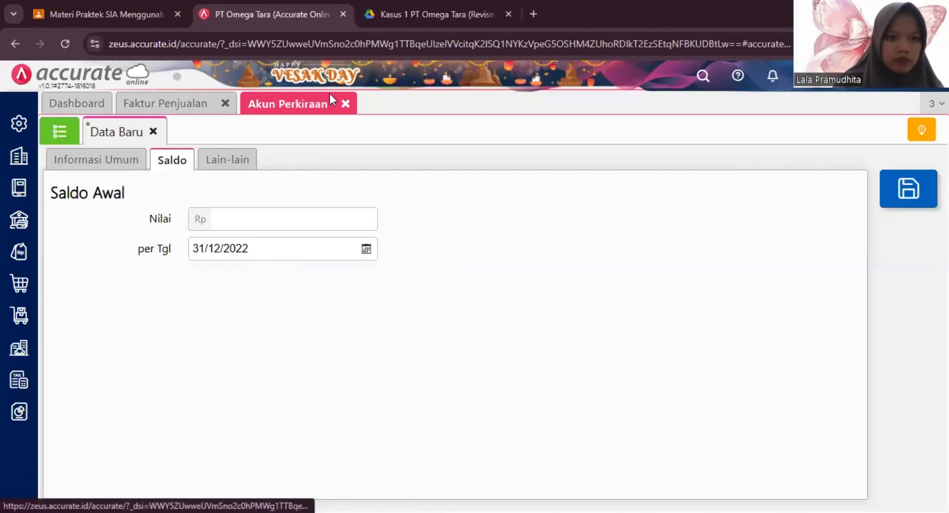
{"action": "left_click", "coordinate": [903, 195]}
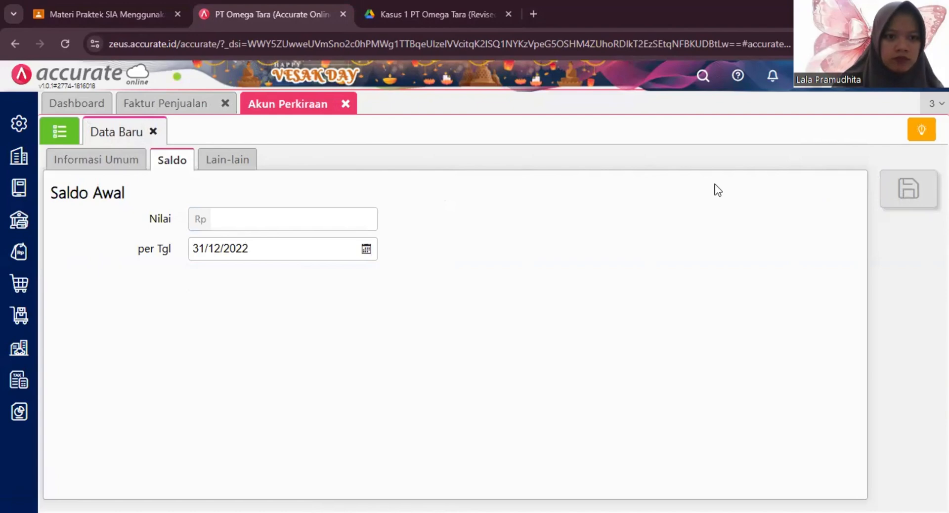
{"action": "left_click", "coordinate": [345, 104]}
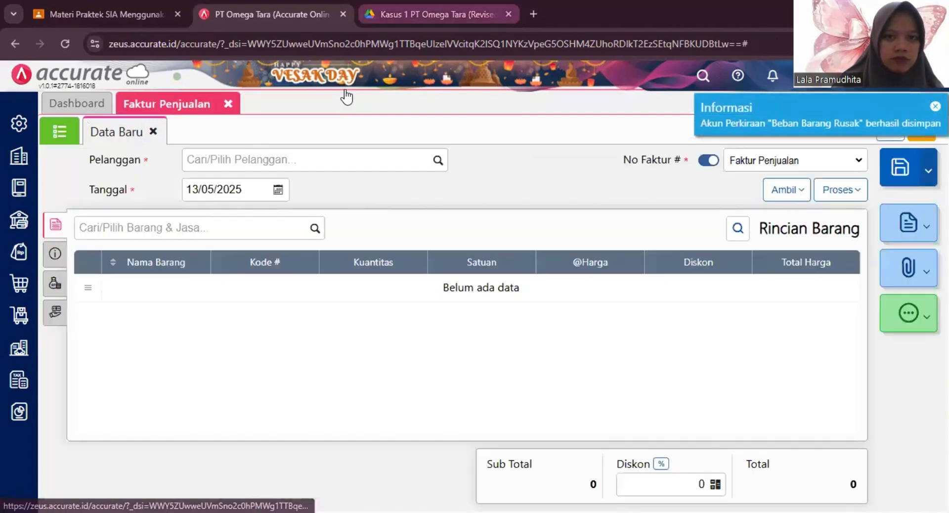
Check the notes on inventory adjustment in the case PDF and open a new Penyesuaian Persediaan in Accurate Online
{"action": "left_click", "coordinate": [431, 14]}
{"action": "scroll", "coordinate": [373, 362], "scroll_direction": "down", "scroll_amount": 3}
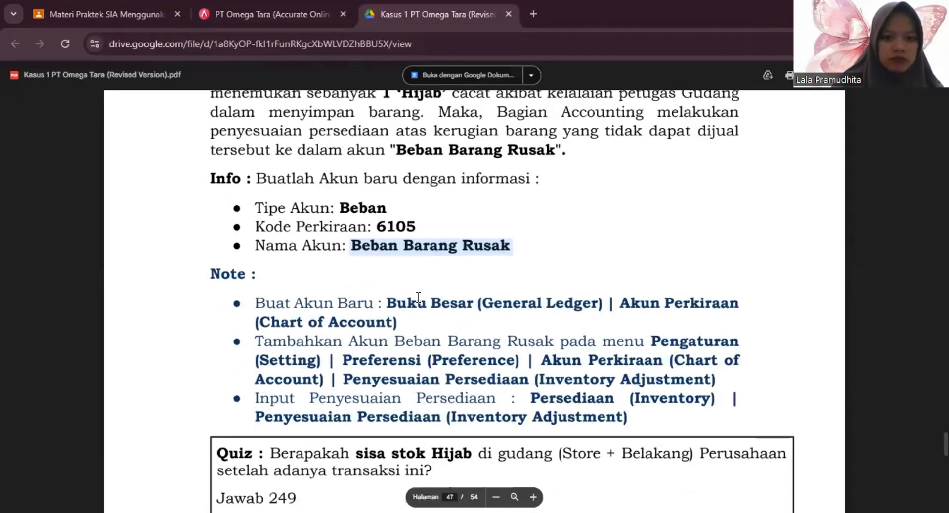
{"action": "left_click", "coordinate": [269, 14]}
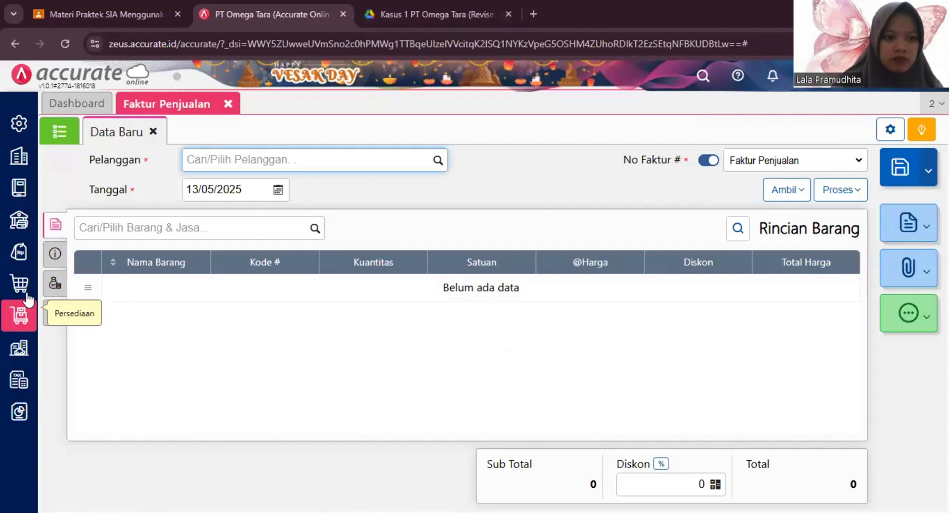
{"action": "left_click", "coordinate": [17, 317]}
{"action": "left_click", "coordinate": [282, 284]}
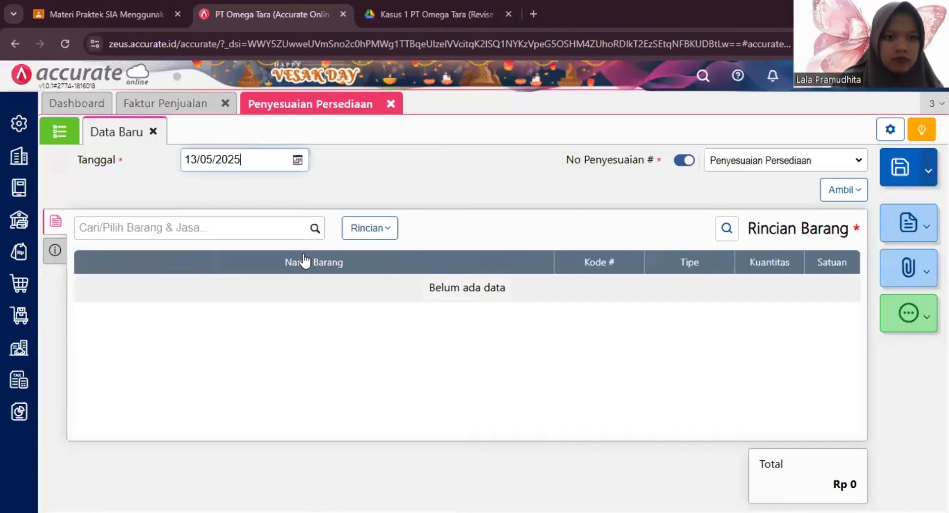
Check the transaction date in the case PDF and set the inventory adjustment's Tanggal to 23/01/2023
{"action": "left_click", "coordinate": [266, 165]}
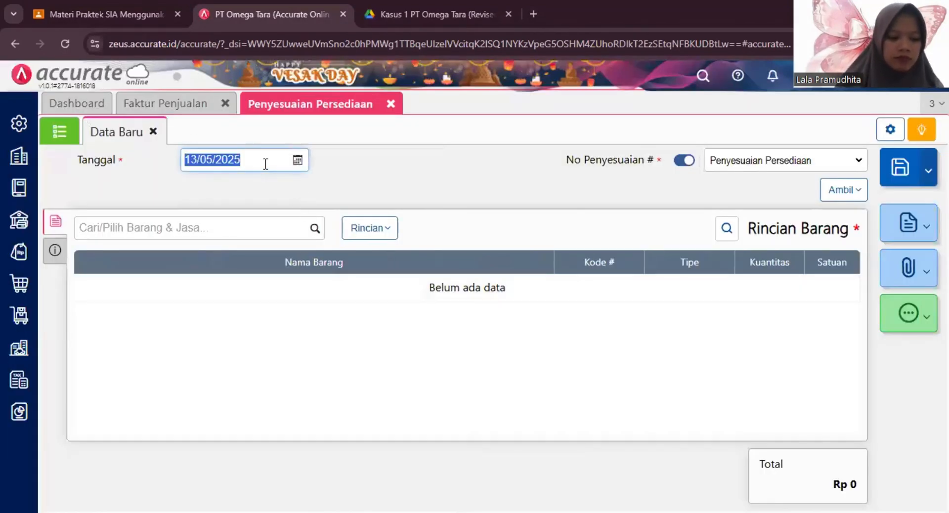
{"action": "left_click", "coordinate": [430, 14]}
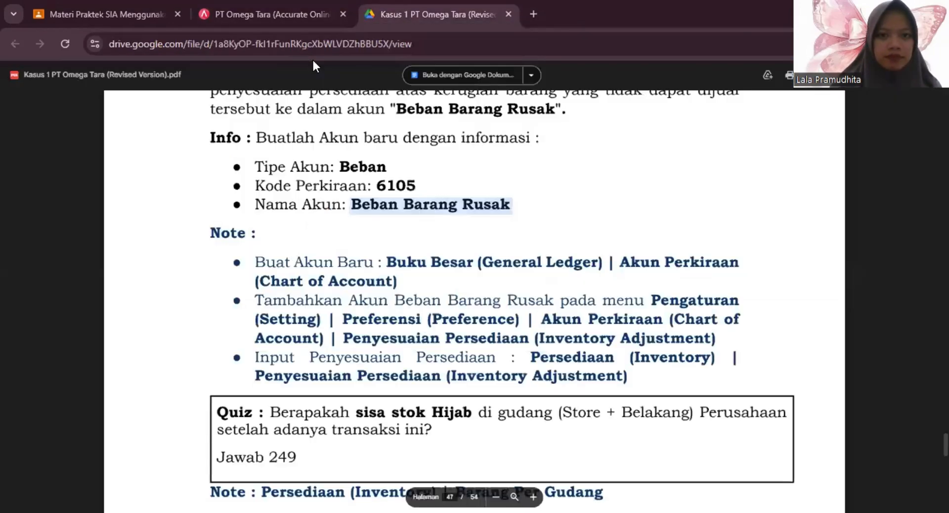
{"action": "scroll", "coordinate": [386, 355], "scroll_direction": "up", "scroll_amount": 5}
{"action": "left_click", "coordinate": [246, 11]}
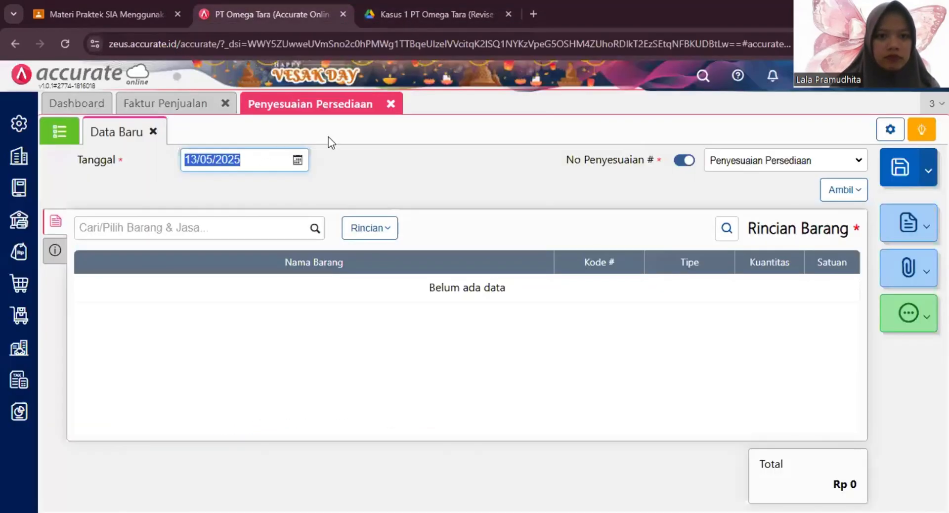
{"action": "type", "text": "23012023"}
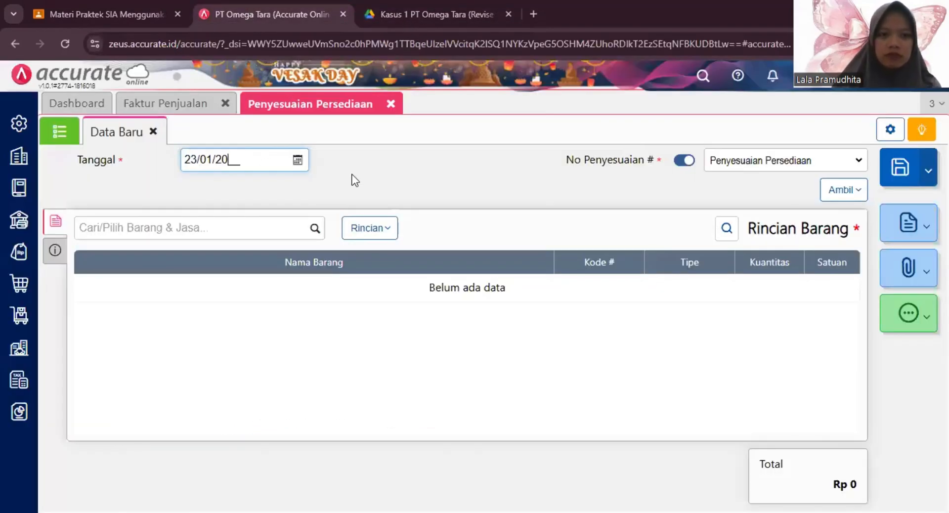
Add Hijab to the inventory adjustment and set its Tipe Penyesuaian to Pengurangan
{"action": "left_click", "coordinate": [320, 236]}
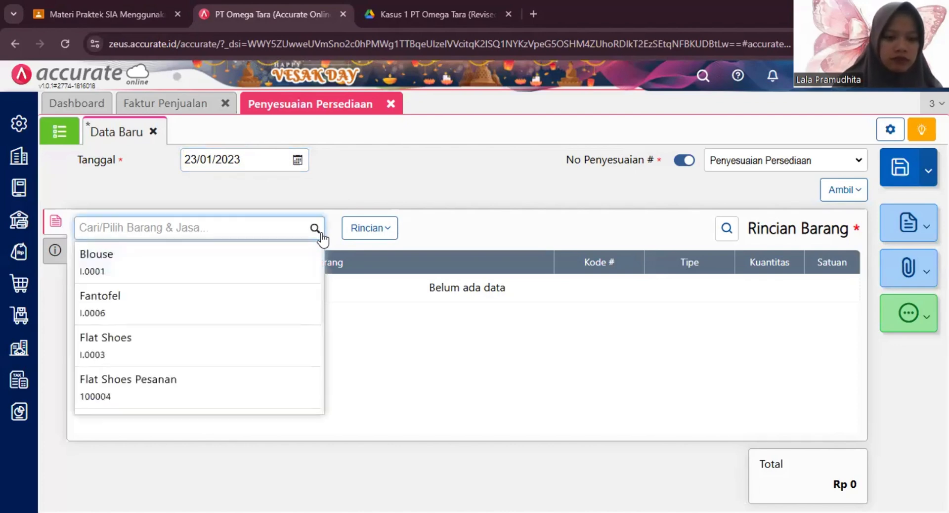
{"action": "scroll", "coordinate": [189, 351], "scroll_direction": "down", "scroll_amount": 2}
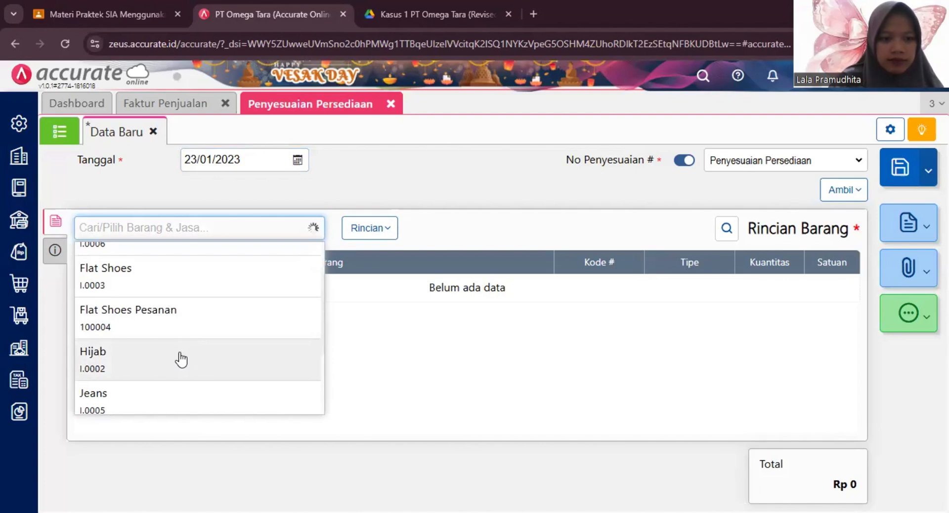
{"action": "left_click", "coordinate": [181, 359]}
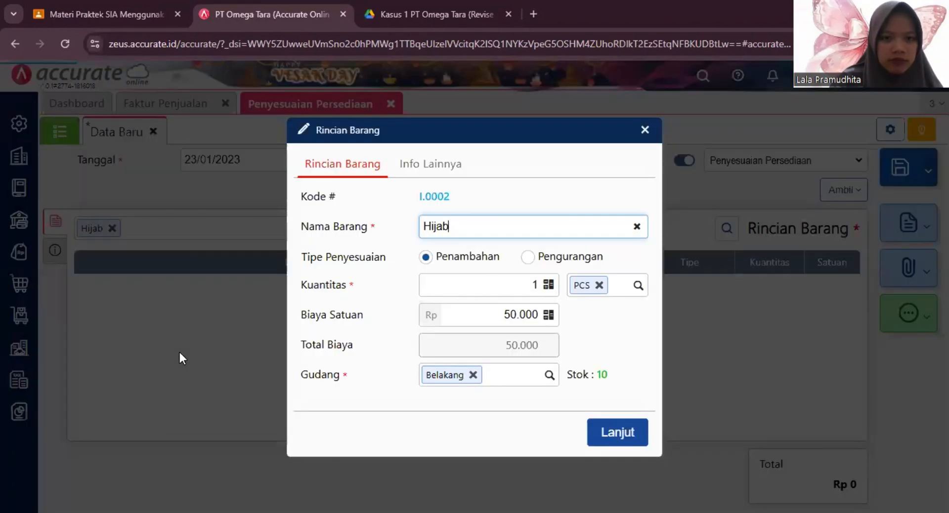
{"action": "left_click", "coordinate": [534, 267]}
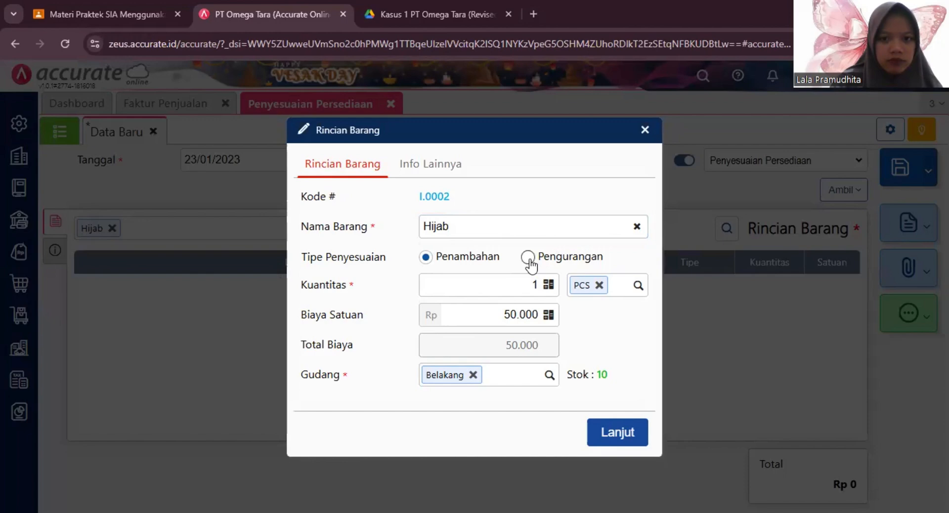
{"action": "left_click", "coordinate": [528, 259]}
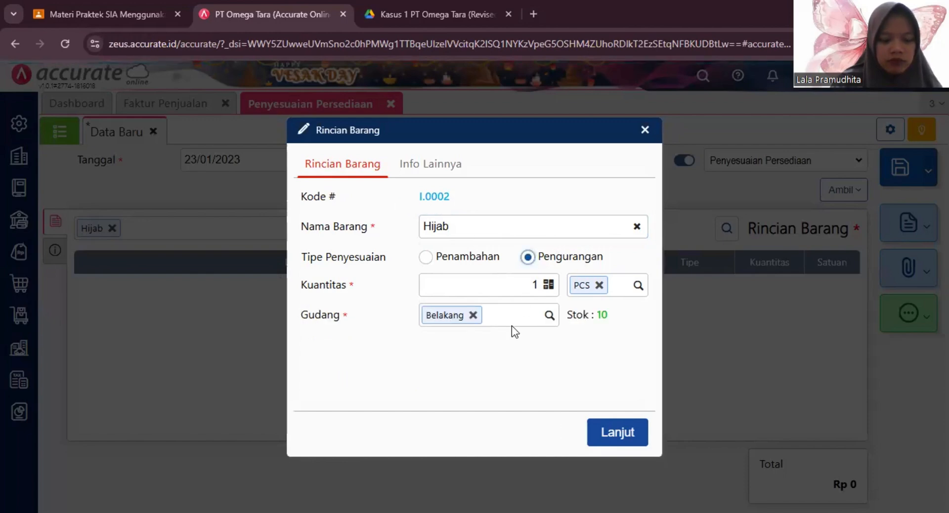
Reselect Belakang as the Hijab item's warehouse, verify it against the case PDF, and confirm the item details
{"action": "left_click", "coordinate": [473, 316]}
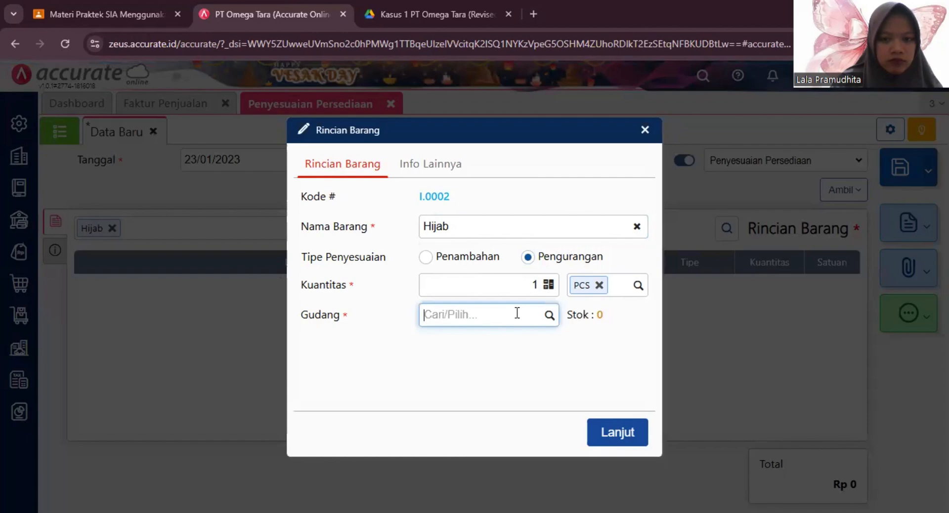
{"action": "left_click", "coordinate": [547, 315]}
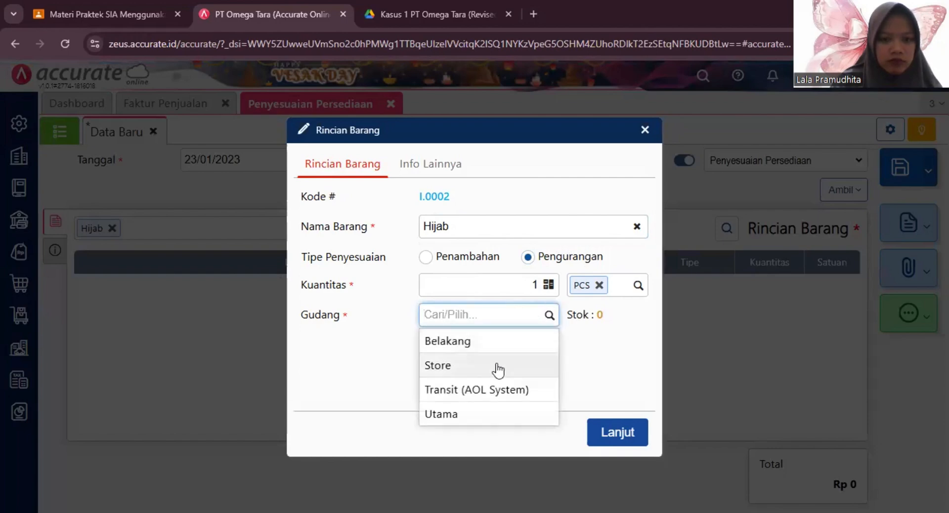
{"action": "left_click", "coordinate": [496, 344]}
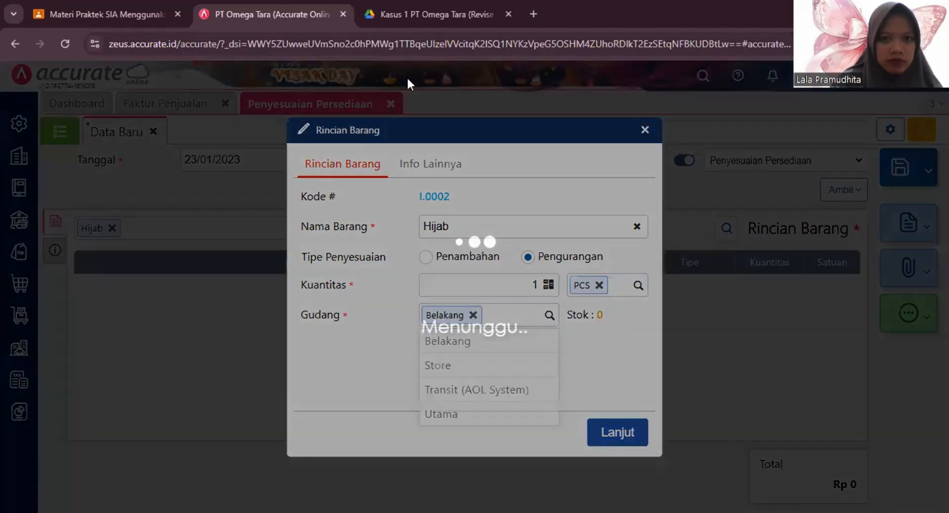
{"action": "key", "text": "ctrl+Tab"}
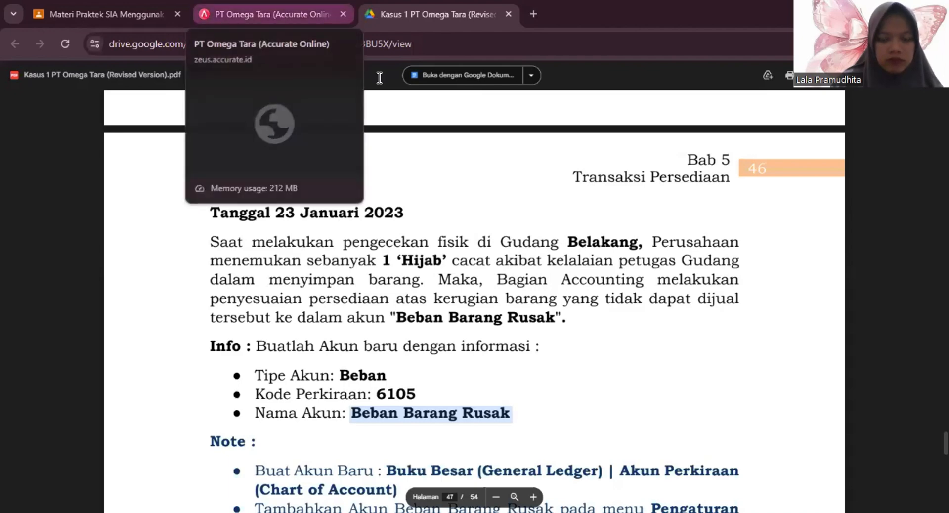
{"action": "left_click", "coordinate": [272, 14]}
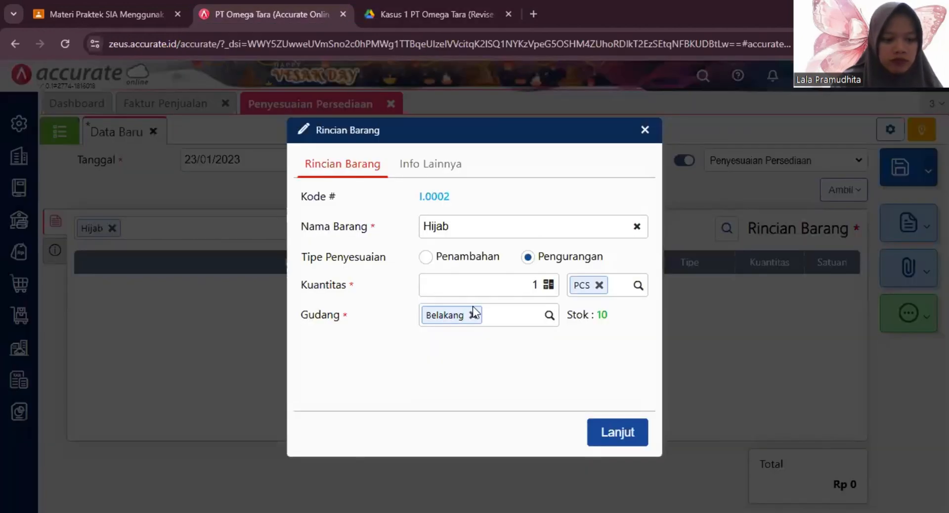
{"action": "left_click", "coordinate": [619, 432]}
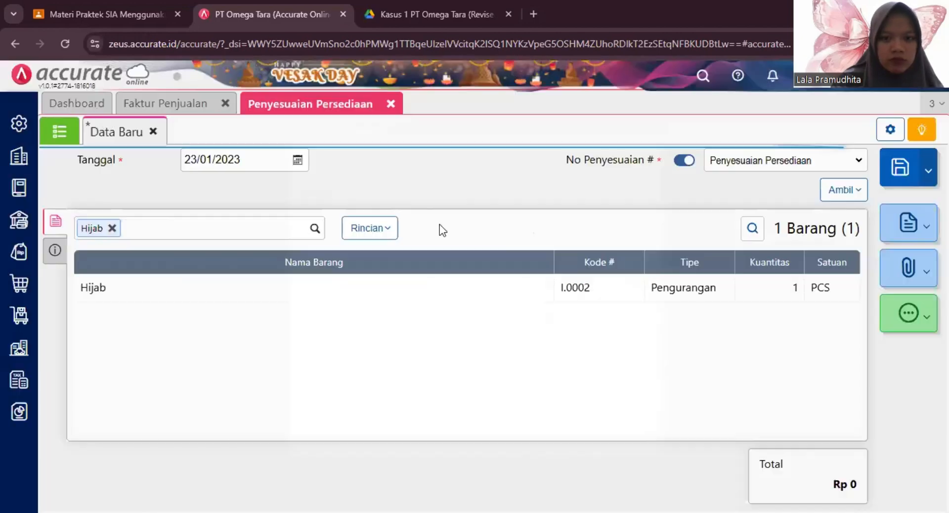
Remove Beban Pemasaran from the inventory adjustment's Akun Penyesuaian and search the available accounts for "beban"
{"action": "left_click", "coordinate": [55, 251]}
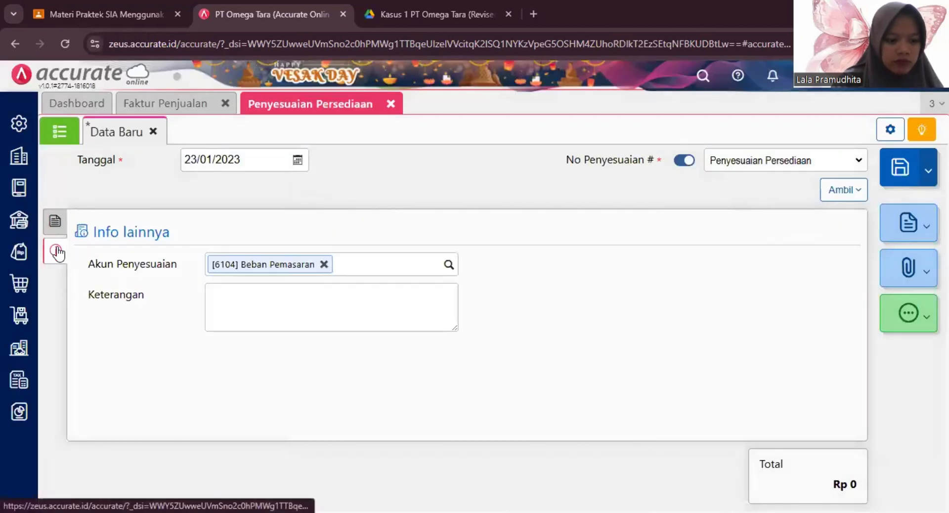
{"action": "left_click", "coordinate": [324, 264]}
{"action": "left_click", "coordinate": [449, 264]}
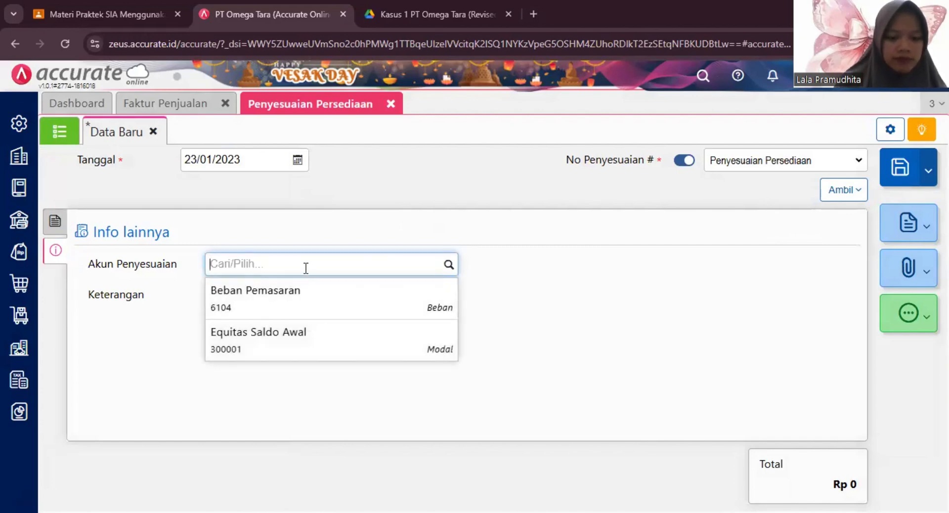
{"action": "type", "text": "be"}
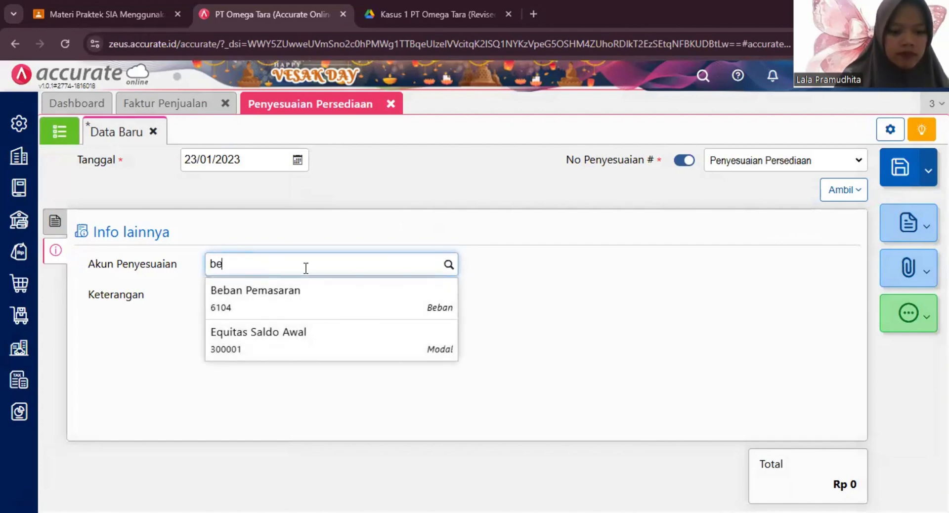
{"action": "type", "text": "ban"}
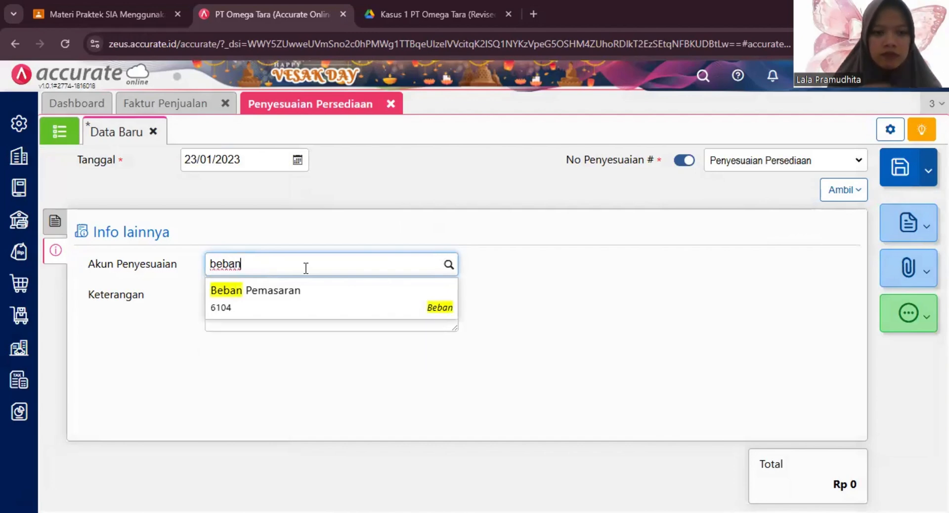
Check the case PDF for the account that the 23 January damaged goods loss is charged to
{"action": "key", "text": "ctrl+Tab"}
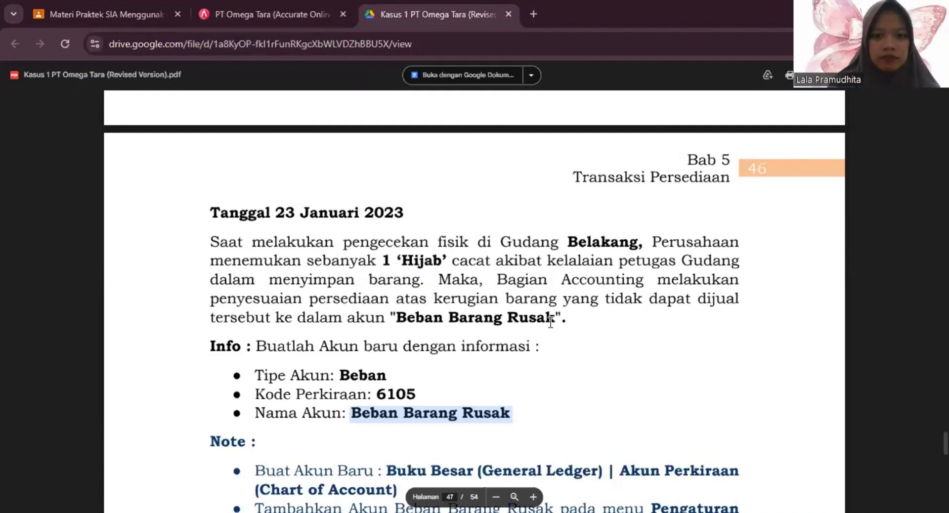
{"action": "left_click_drag", "start_coordinate": [568, 317], "coordinate": [388, 327]}
{"action": "left_click", "coordinate": [384, 331]}
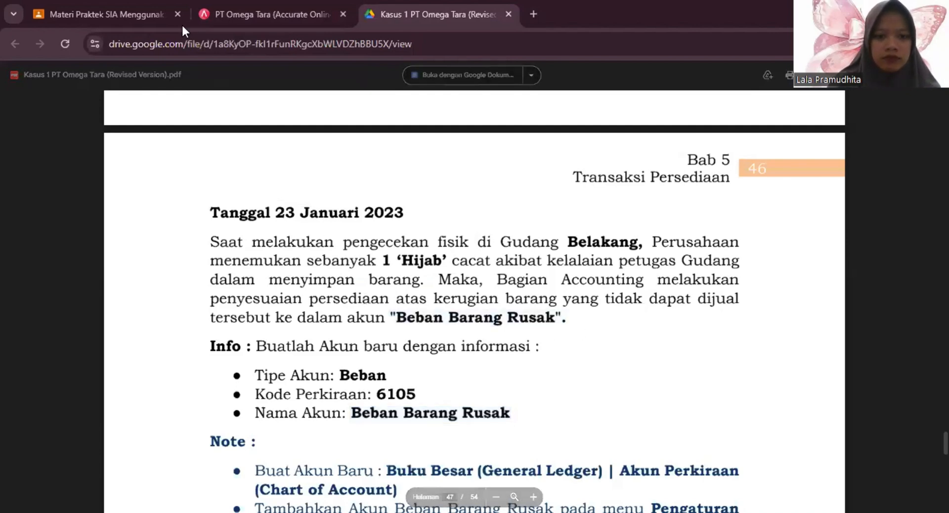
{"action": "left_click", "coordinate": [224, 2]}
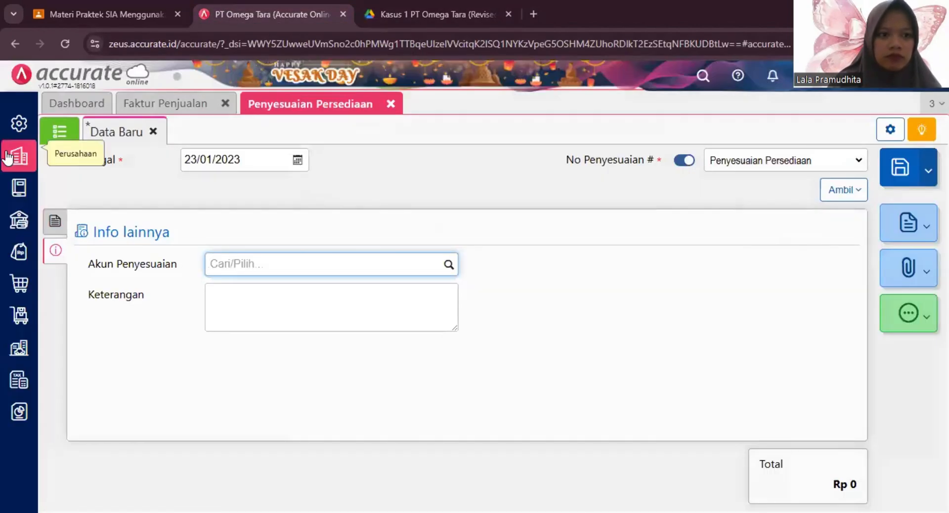
Add account 6105 Beban Barang Rusak to the Akun Penyesuaian for inventory adjustments in the Preferensi settings and save them
{"action": "left_click", "coordinate": [18, 125]}
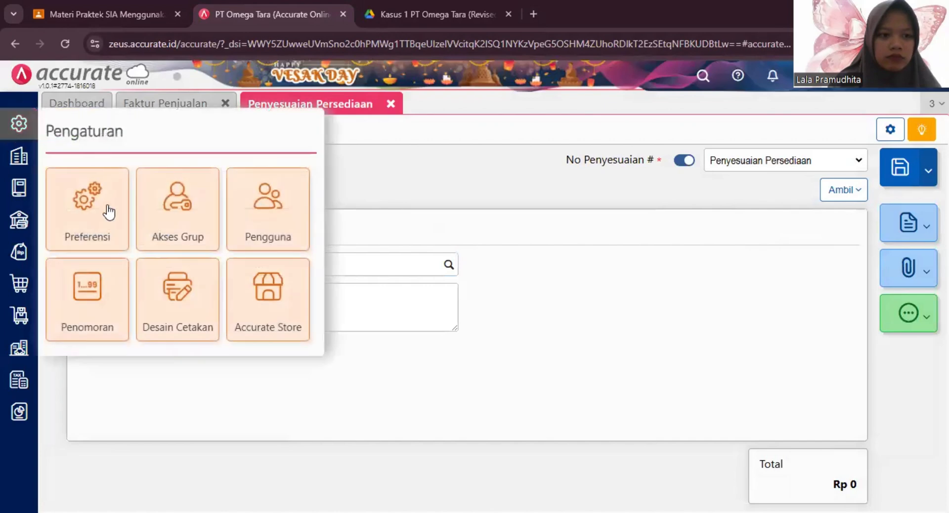
{"action": "left_click", "coordinate": [96, 211]}
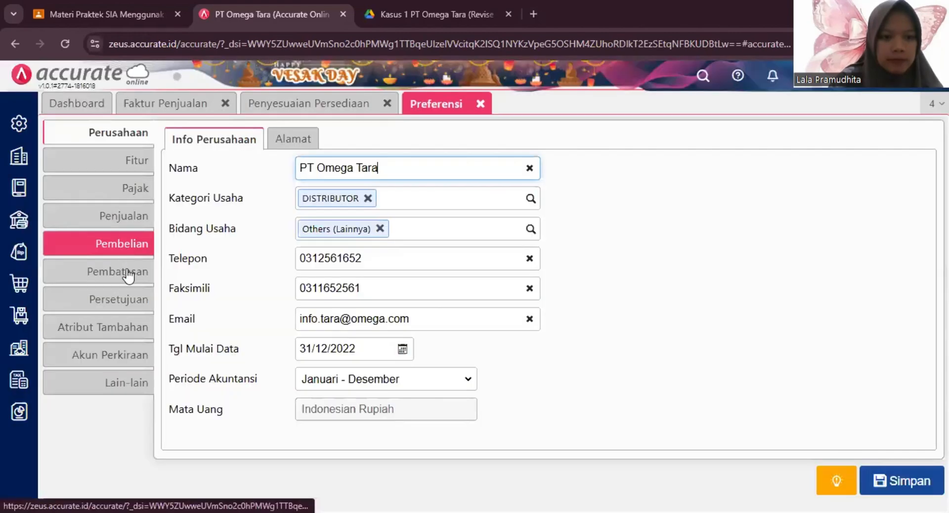
{"action": "left_click", "coordinate": [139, 360]}
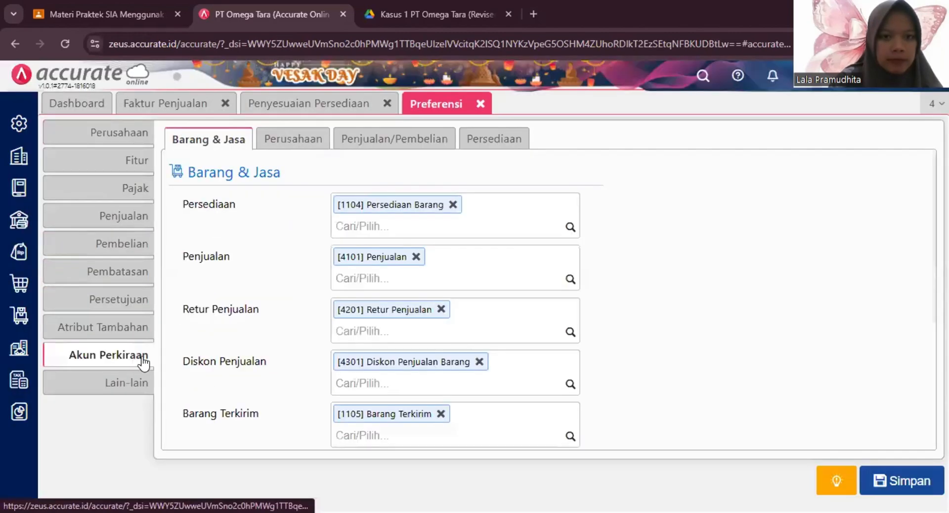
{"action": "left_click", "coordinate": [484, 139]}
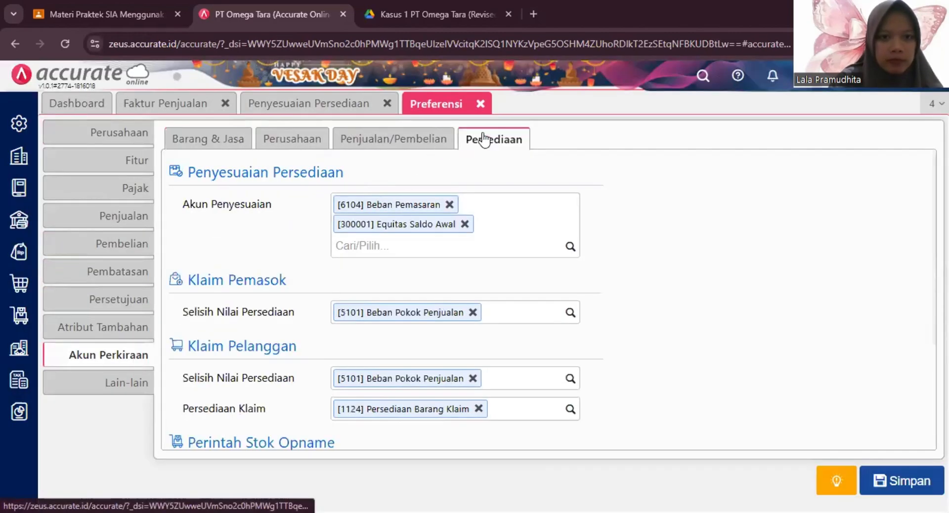
{"action": "left_click", "coordinate": [567, 248]}
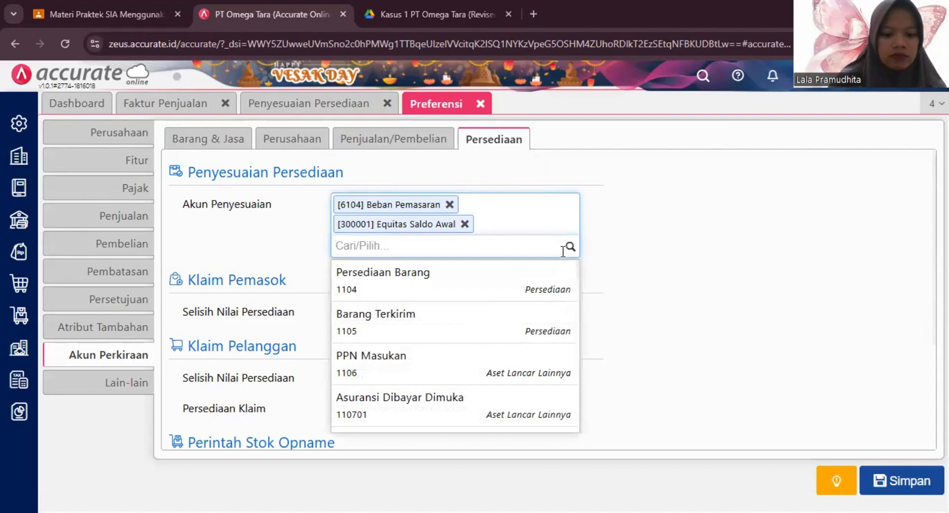
{"action": "type", "text": "rusak"}
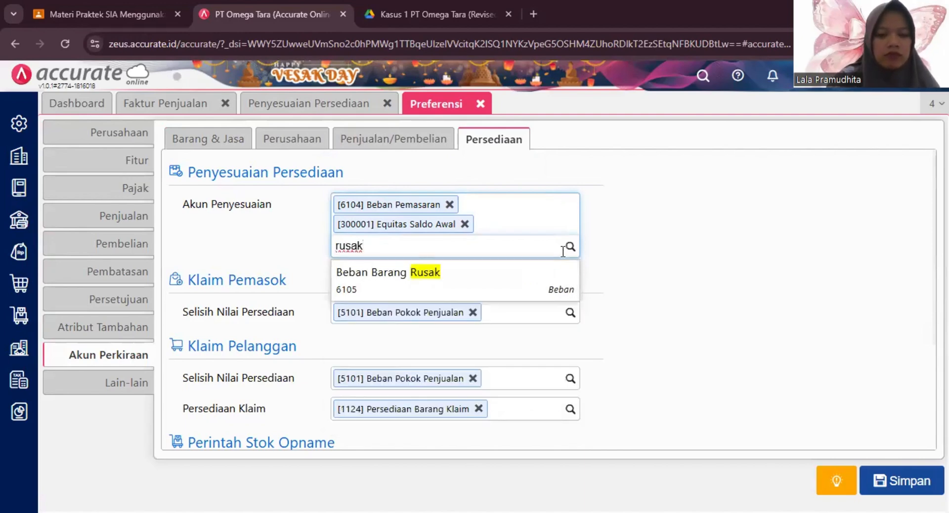
{"action": "left_click", "coordinate": [511, 285]}
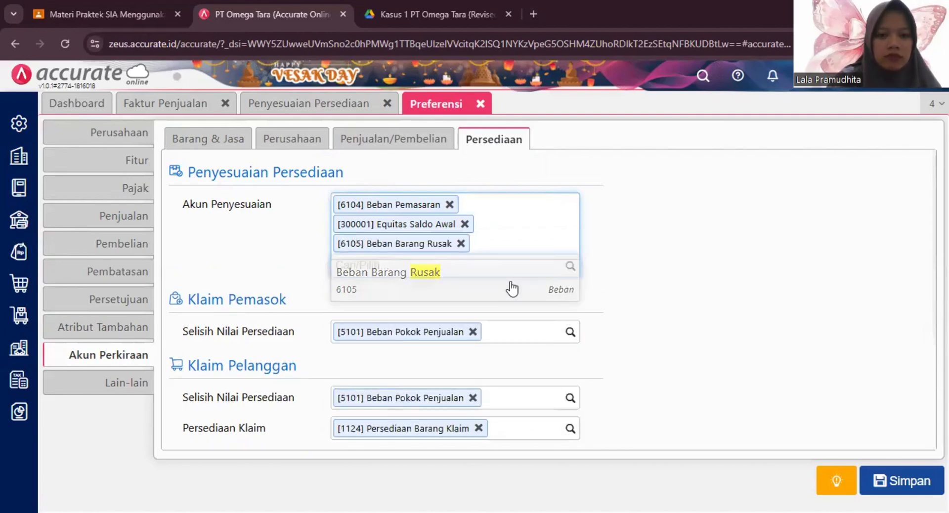
{"action": "left_click", "coordinate": [925, 480]}
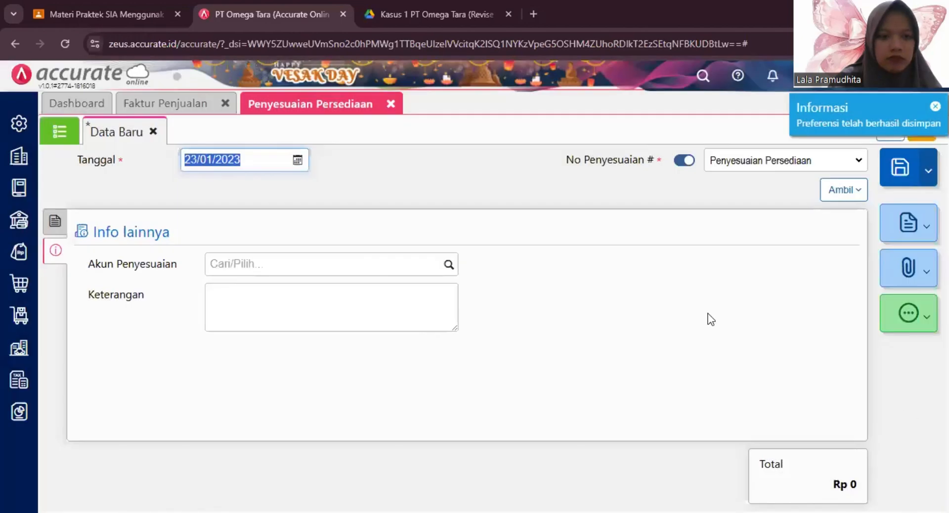
Set the adjustment's Akun Penyesuaian to Beban Barang Rusak, review the Hijab item line, and save the adjustment
{"action": "left_click", "coordinate": [447, 266]}
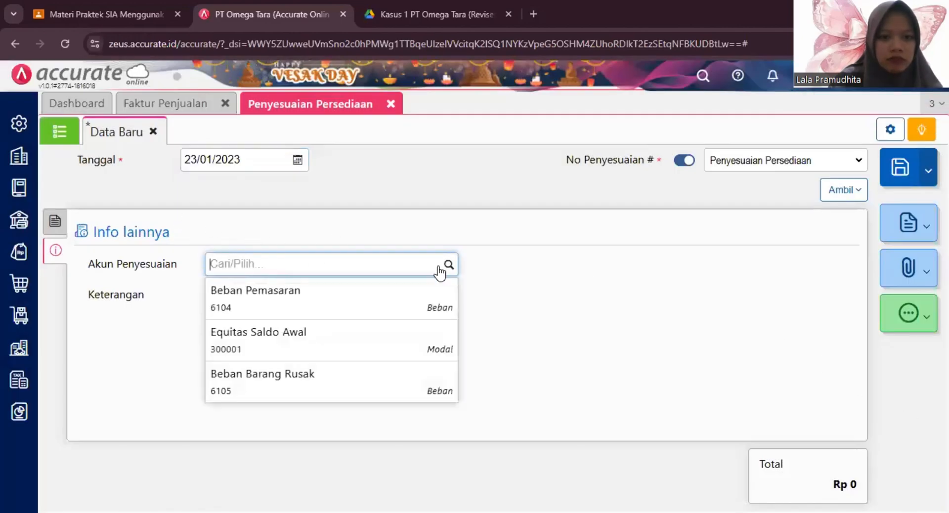
{"action": "left_click", "coordinate": [378, 380]}
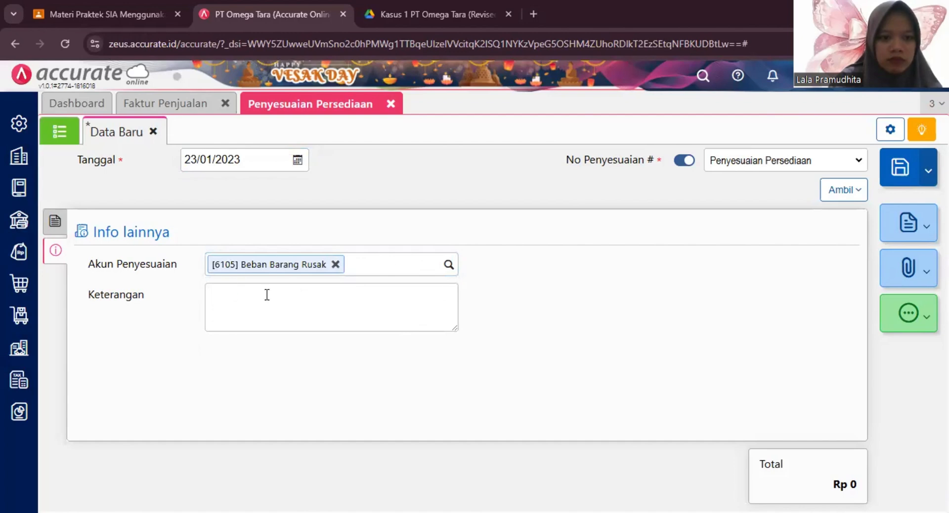
{"action": "left_click", "coordinate": [53, 218]}
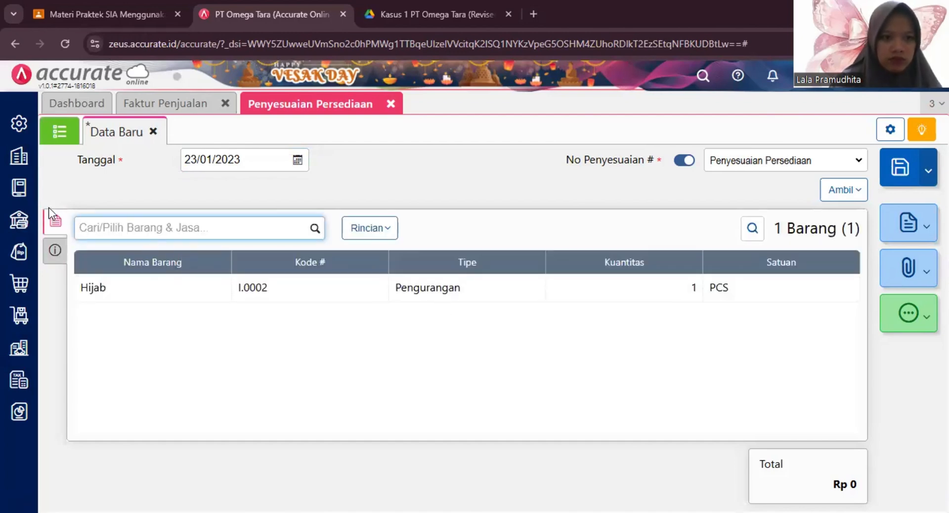
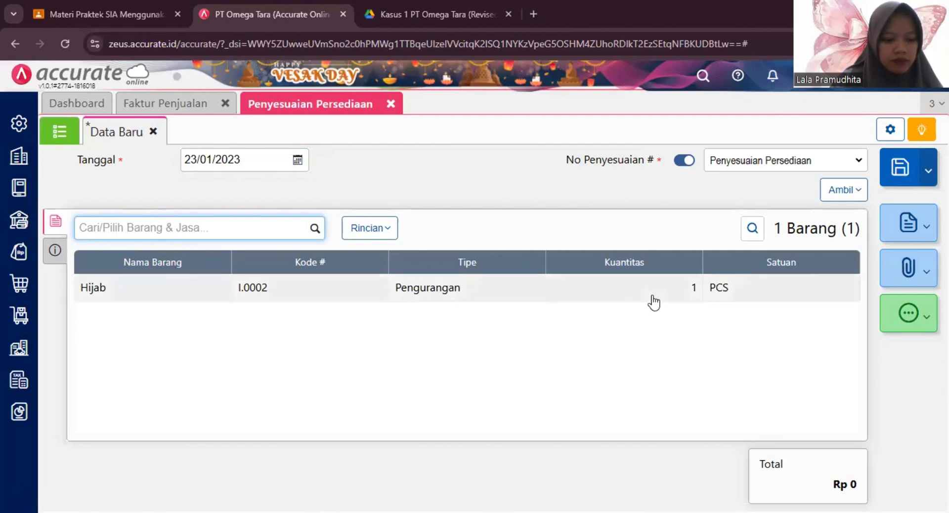
{"action": "left_click", "coordinate": [897, 167]}
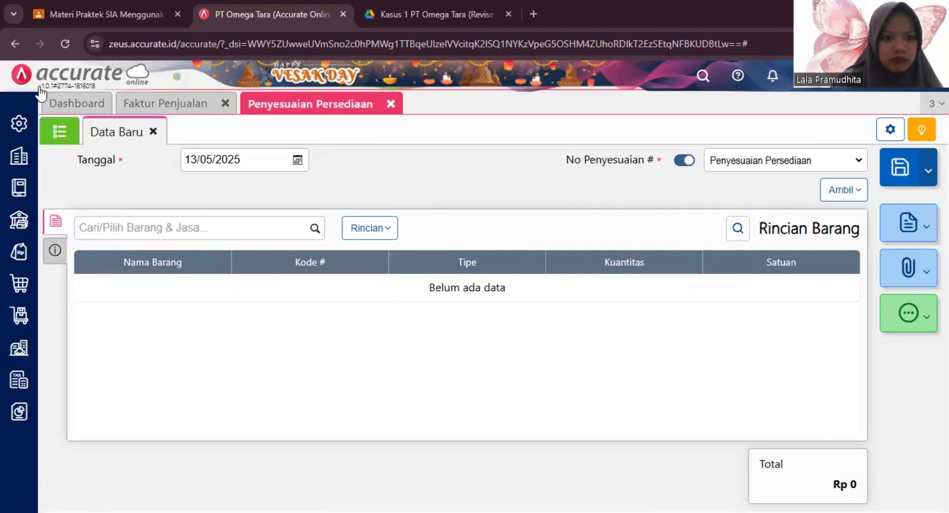
Close the Penyesuaian Persediaan and Faktur Penjualan forms and check the notes for 23 January in the case PDF
{"action": "left_click", "coordinate": [391, 109]}
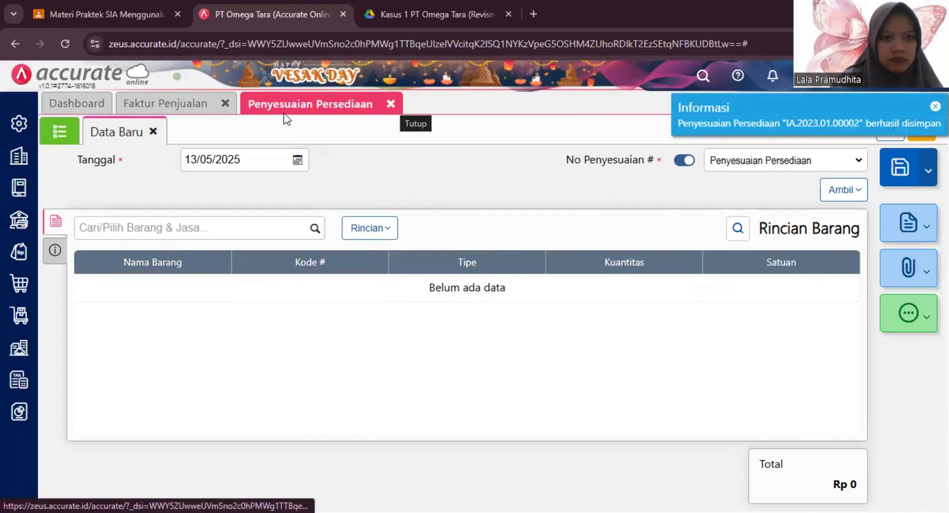
{"action": "left_click", "coordinate": [230, 102]}
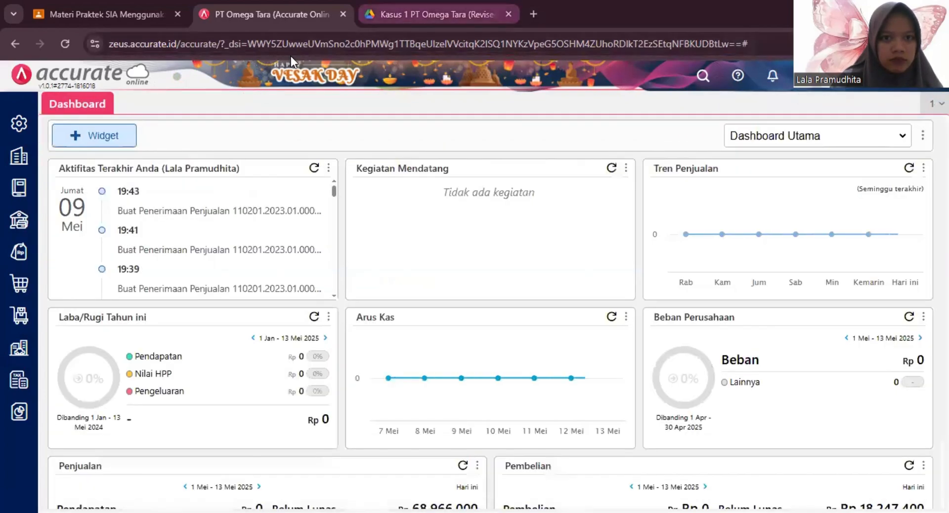
{"action": "key", "text": "ctrl+Tab"}
{"action": "scroll", "coordinate": [434, 361], "scroll_direction": "down", "scroll_amount": 5}
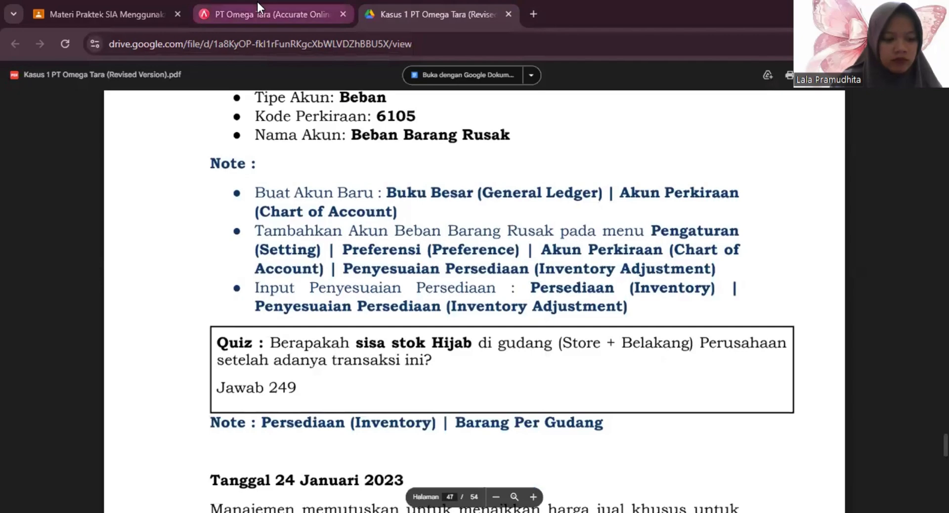
{"action": "left_click", "coordinate": [257, 2]}
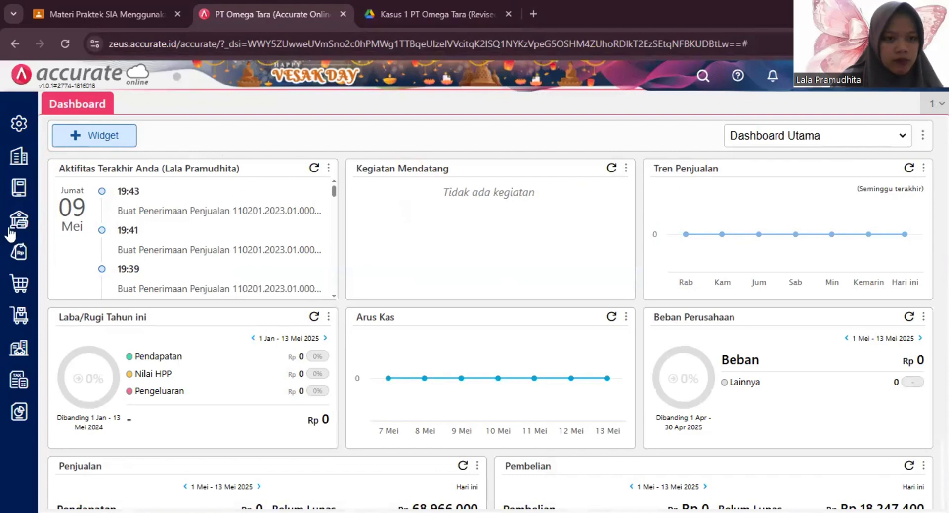
Reopen the saved inventory adjustment dated 23/01/2023 and open its Keterangan under Info lainnya for editing
{"action": "left_click", "coordinate": [21, 319]}
{"action": "left_click", "coordinate": [293, 282]}
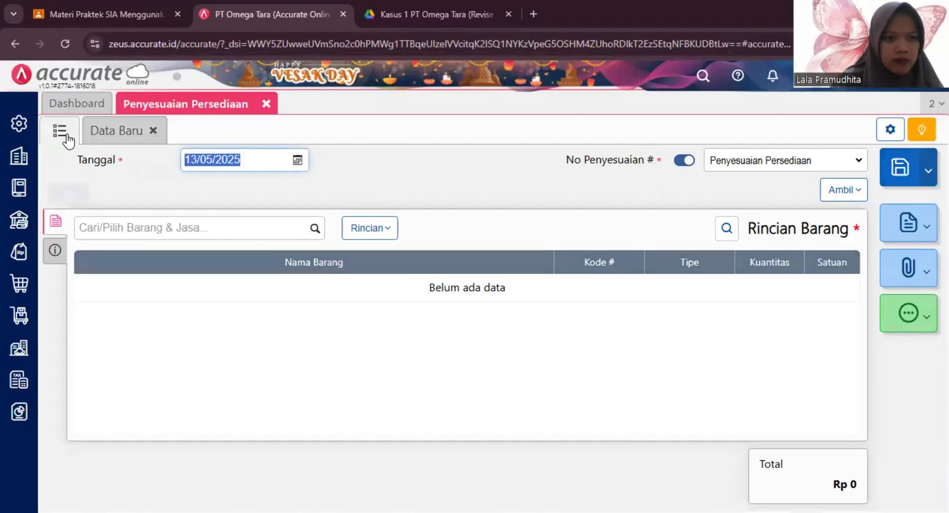
{"action": "left_click", "coordinate": [66, 138]}
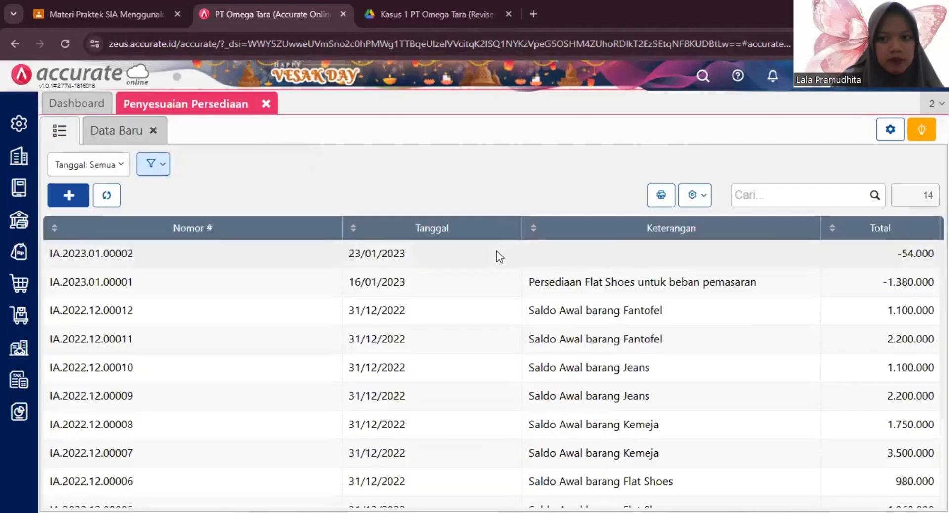
{"action": "left_click", "coordinate": [496, 252]}
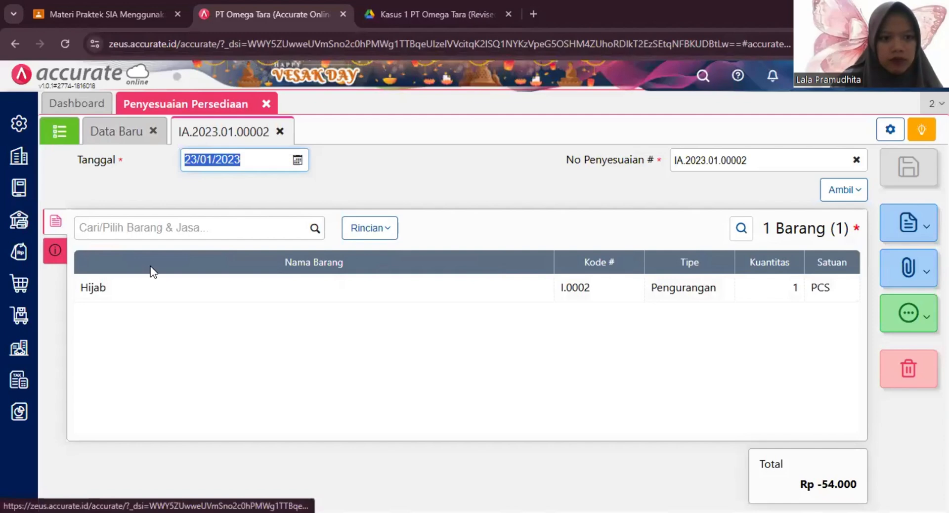
{"action": "left_click", "coordinate": [53, 250]}
{"action": "left_click", "coordinate": [262, 285]}
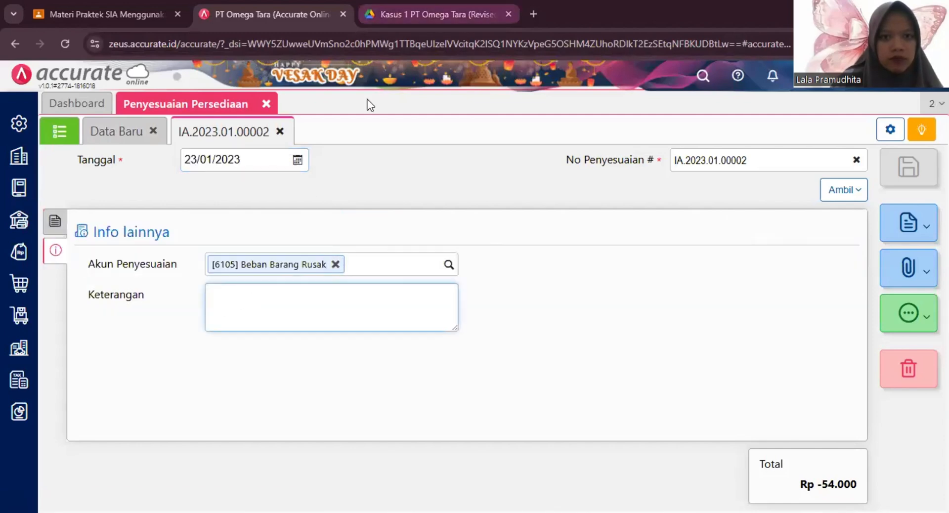
Look up the case PDF's 23 January wording on the inventory adjustment for unsaleable goods, and return to Accurate Online
{"action": "key", "text": "super+Left"}
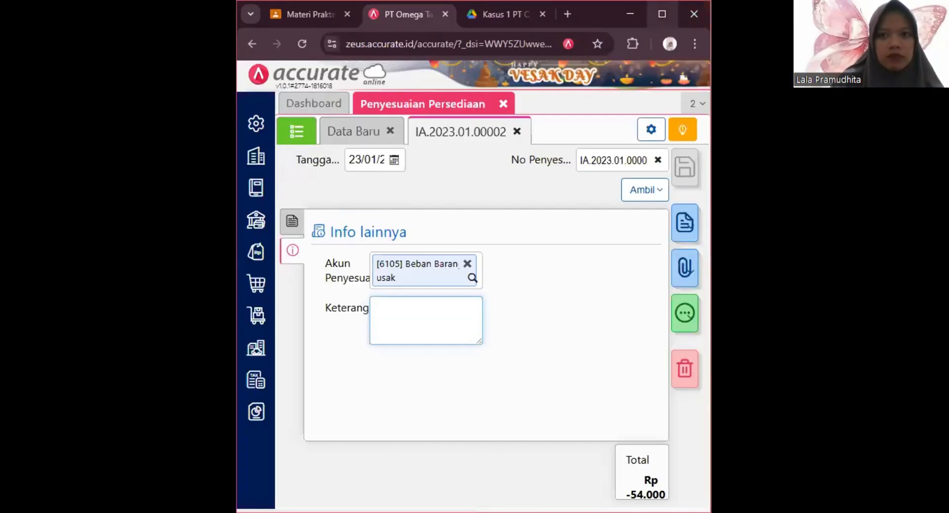
{"action": "left_click", "coordinate": [663, 13]}
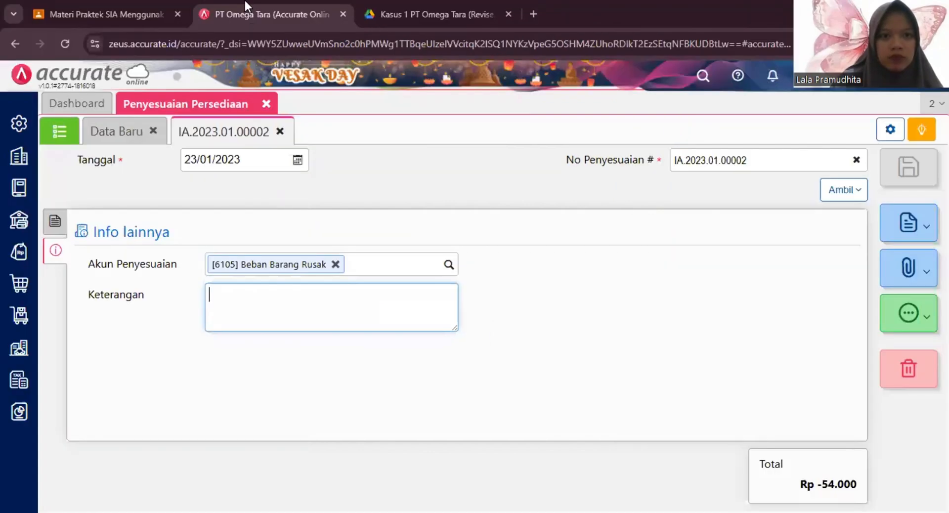
{"action": "key", "text": "ctrl+Tab"}
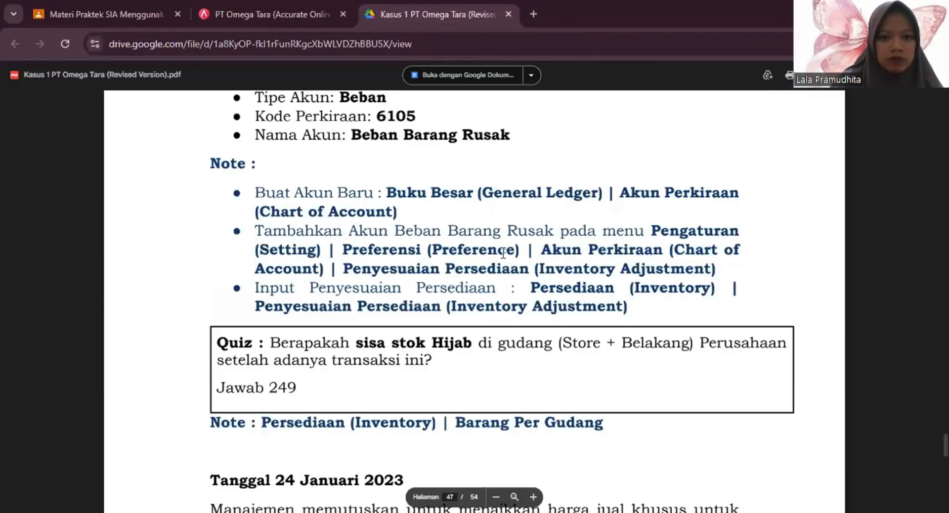
{"action": "scroll", "coordinate": [511, 231], "scroll_direction": "up", "scroll_amount": 5}
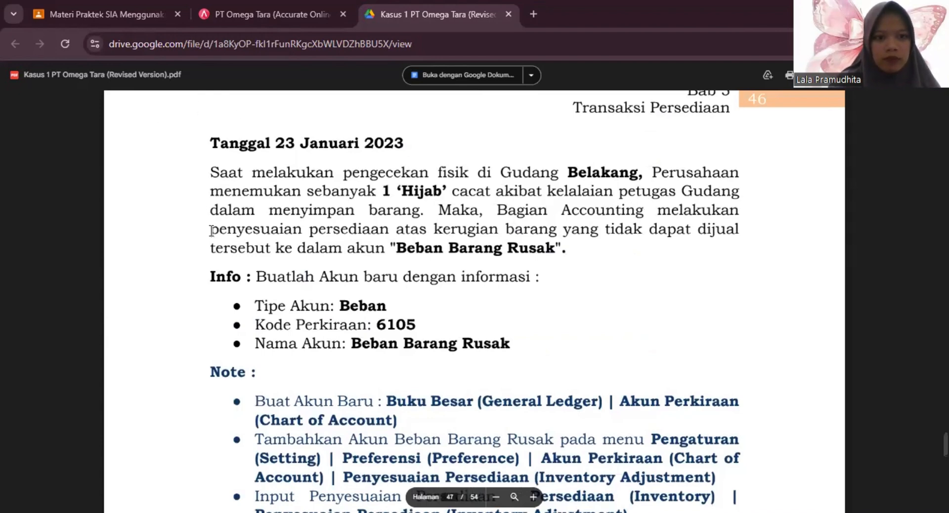
{"action": "left_click_drag", "start_coordinate": [211, 231], "coordinate": [732, 236]}
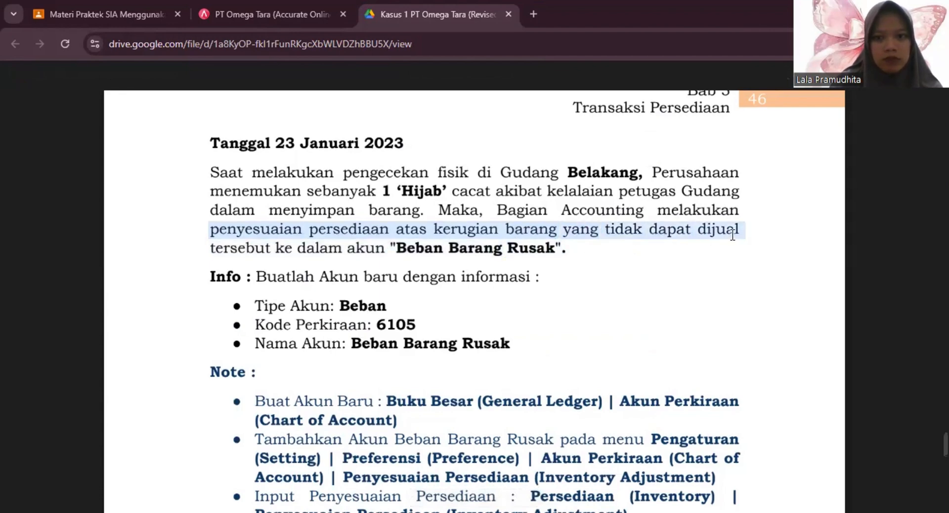
{"action": "double_click", "coordinate": [533, 236]}
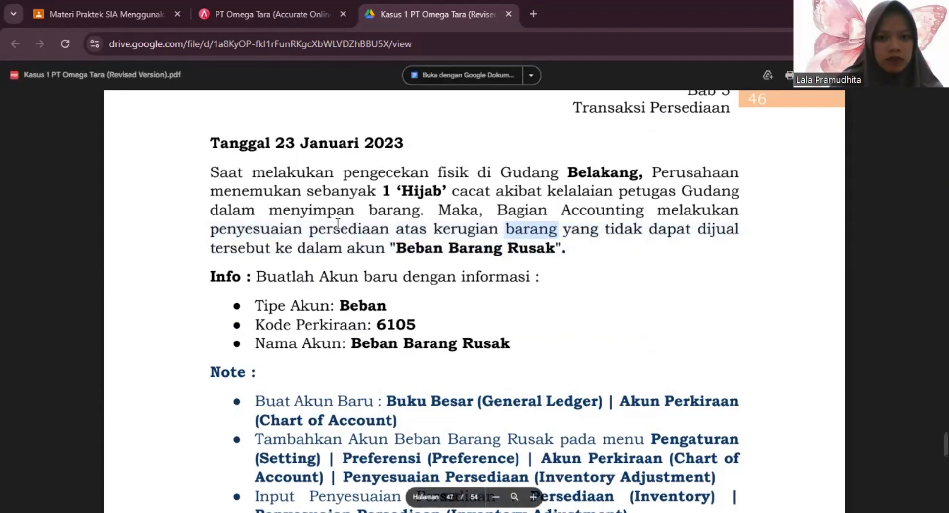
{"action": "left_click", "coordinate": [269, 12]}
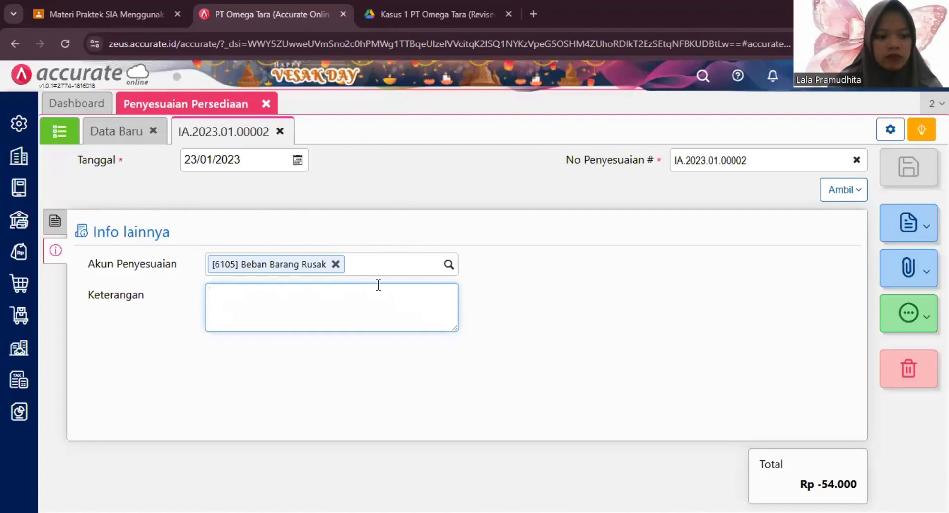
Enter "Penyesuaian hijab rusak" as the adjustment's Keterangan, save it, and close the Penyesuaian Persediaan form
{"action": "type", "text": "Penyesuaia"}
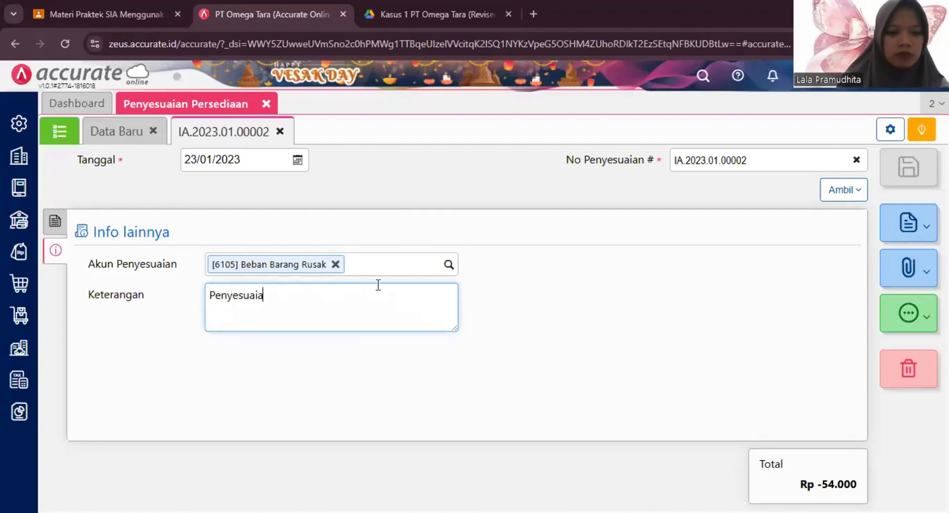
{"action": "type", "text": "n persed"}
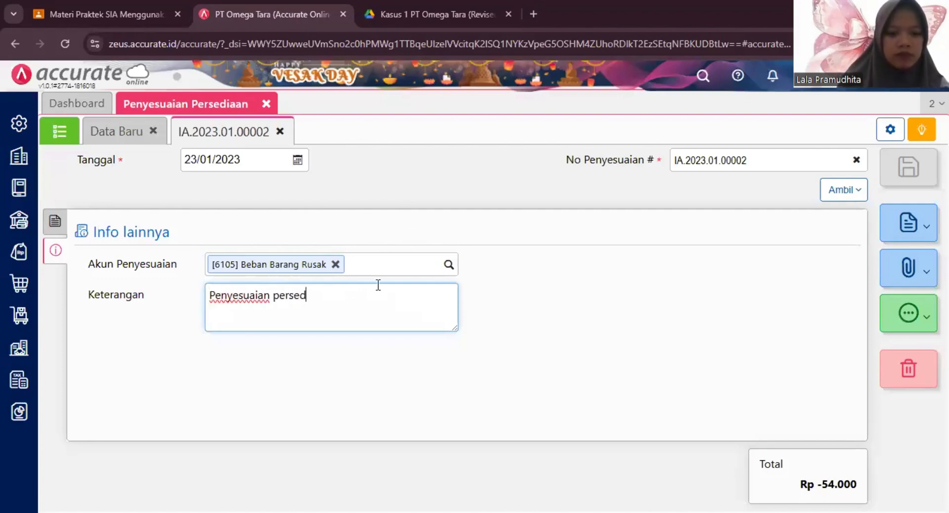
{"action": "type", "text": "iaan rusak"}
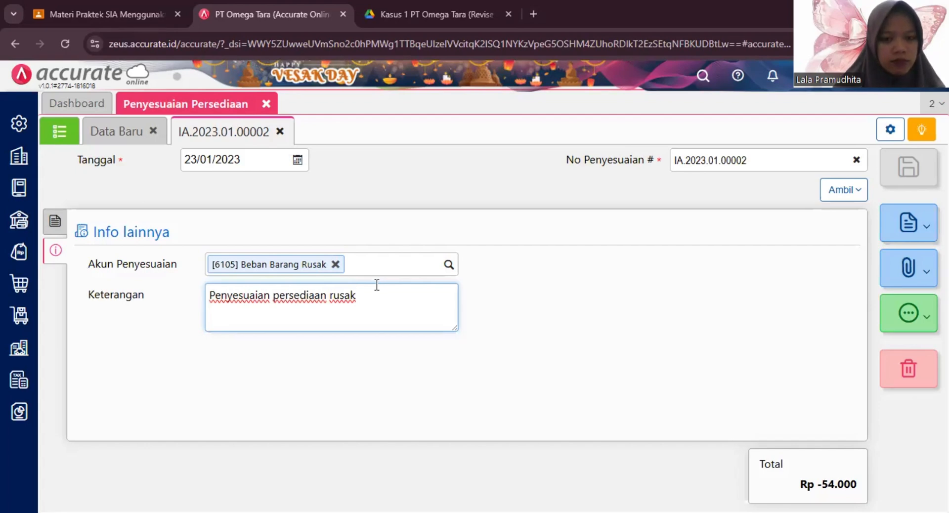
{"action": "left_click_drag", "start_coordinate": [328, 295], "coordinate": [276, 300]}
{"action": "type", "text": "hijab"}
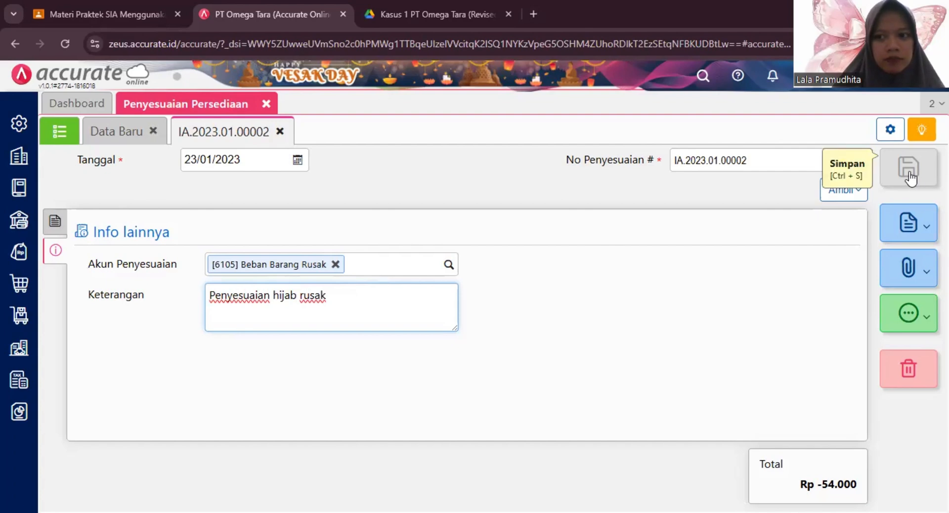
{"action": "left_click", "coordinate": [616, 291]}
{"action": "left_click", "coordinate": [901, 166]}
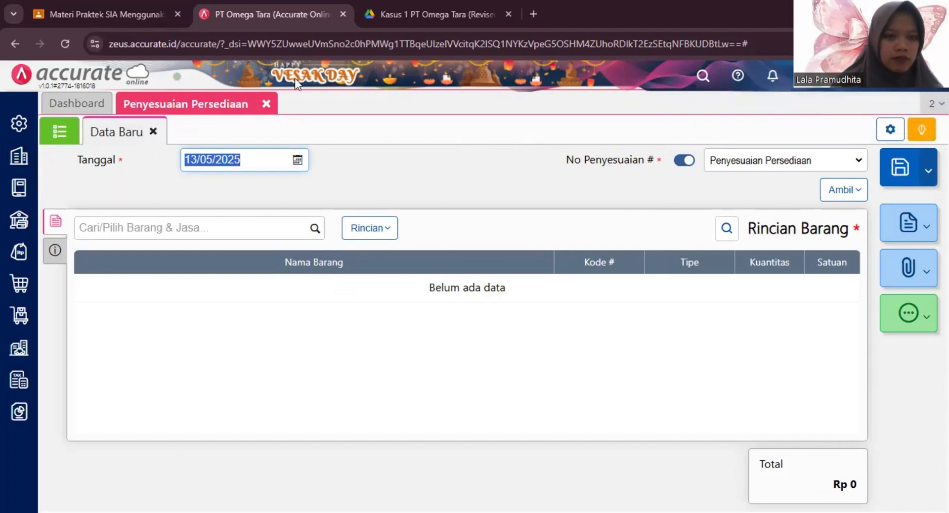
{"action": "left_click", "coordinate": [266, 104]}
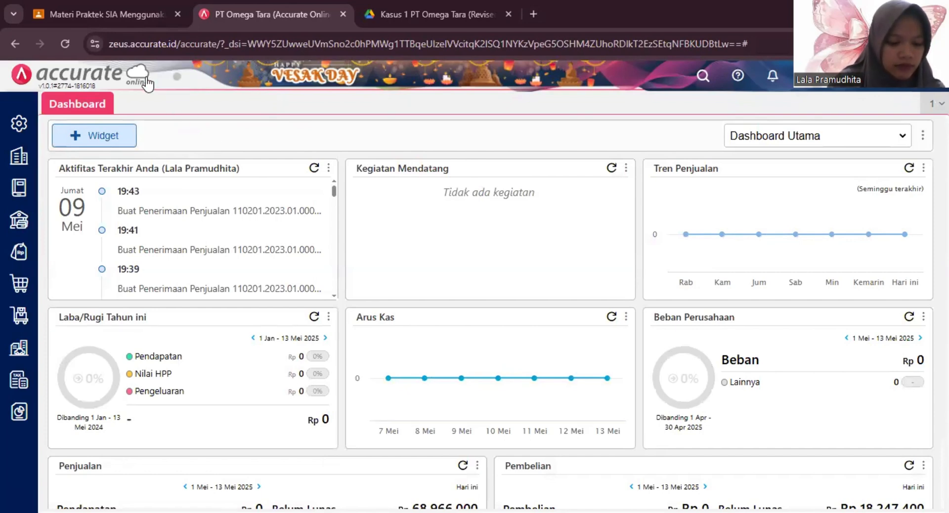
View the Hijab stock in each warehouse as of 23/01/2023 using Barang per Gudang
{"action": "left_click", "coordinate": [14, 321]}
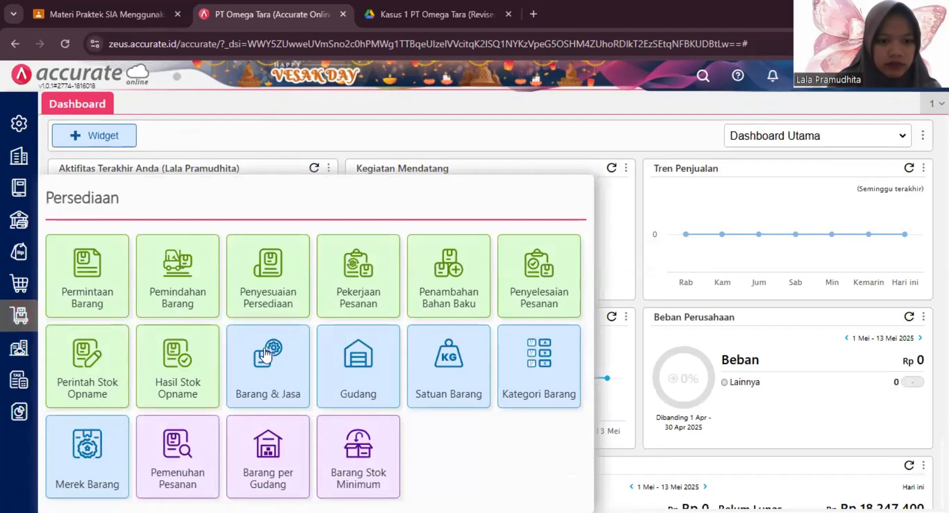
{"action": "left_click", "coordinate": [254, 458]}
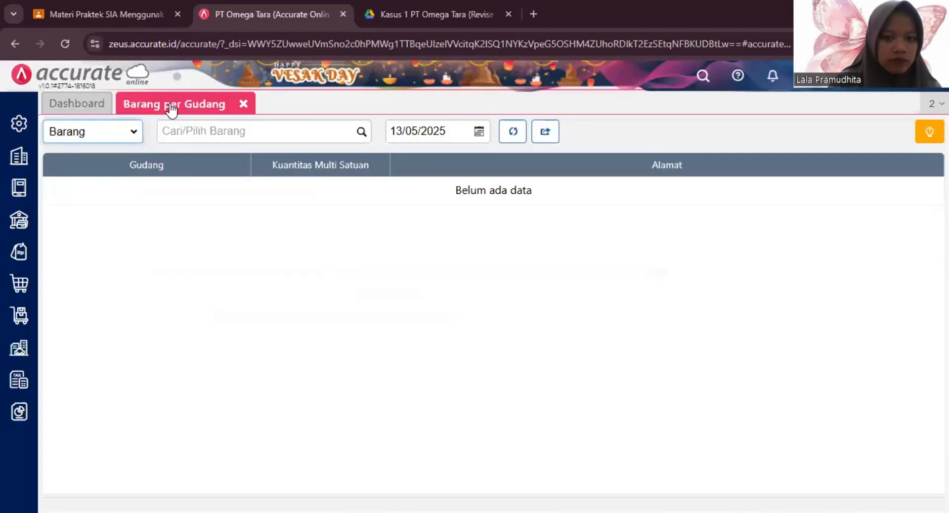
{"action": "left_click", "coordinate": [360, 134]}
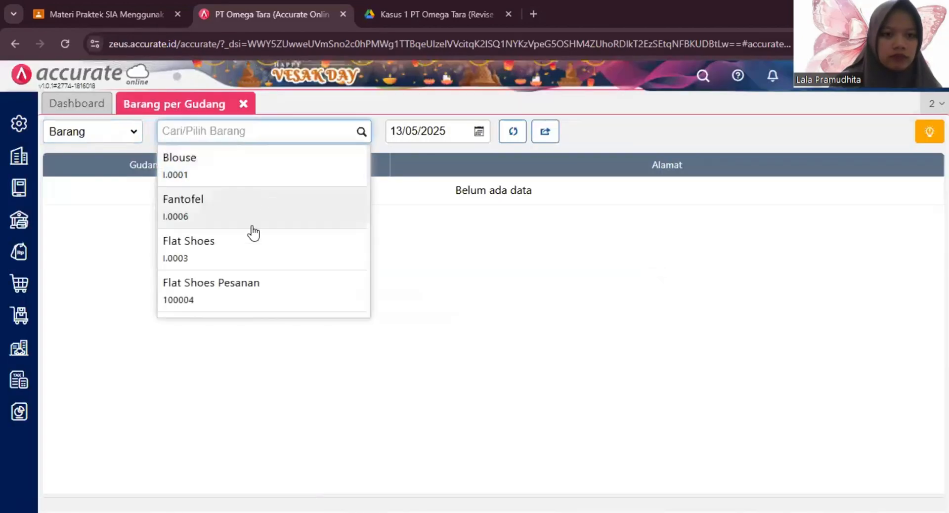
{"action": "scroll", "coordinate": [248, 272], "scroll_direction": "down", "scroll_amount": 2}
{"action": "left_click", "coordinate": [255, 253]}
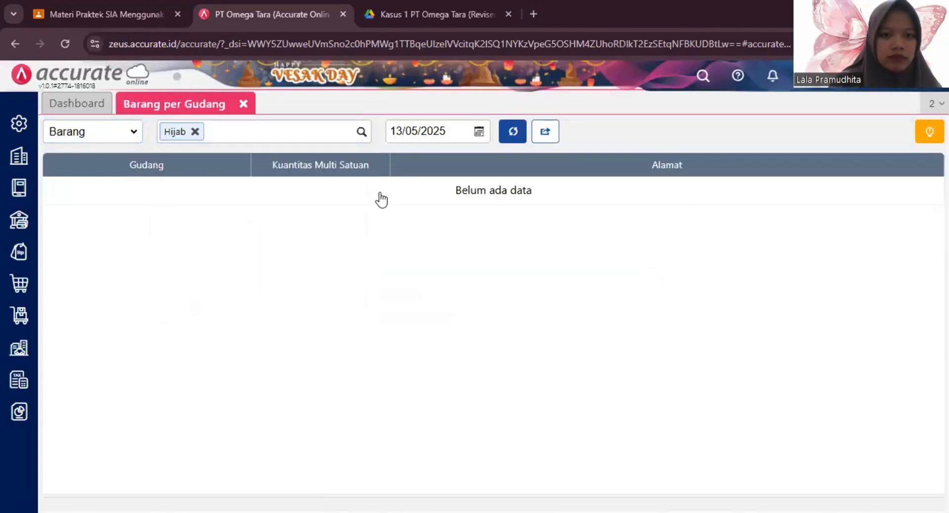
{"action": "left_click", "coordinate": [461, 125]}
{"action": "type", "text": "23/01/"}
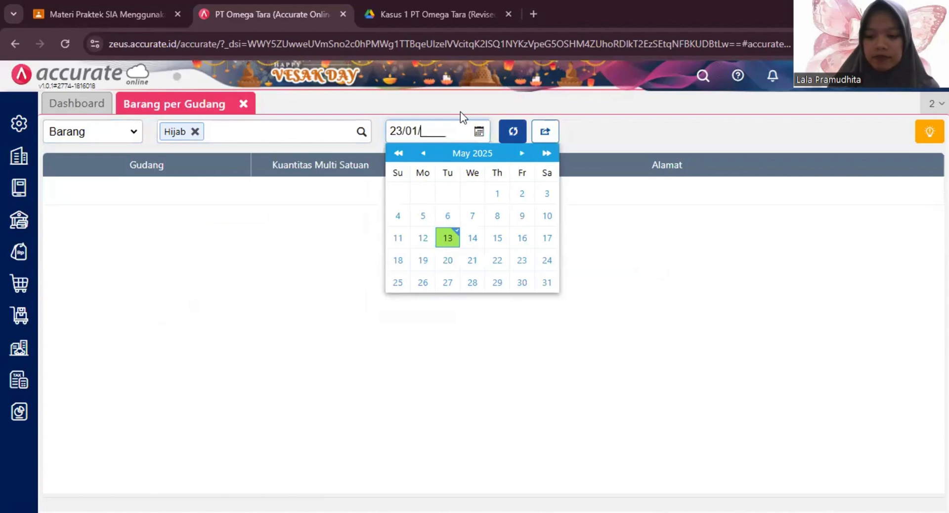
{"action": "type", "text": "2023"}
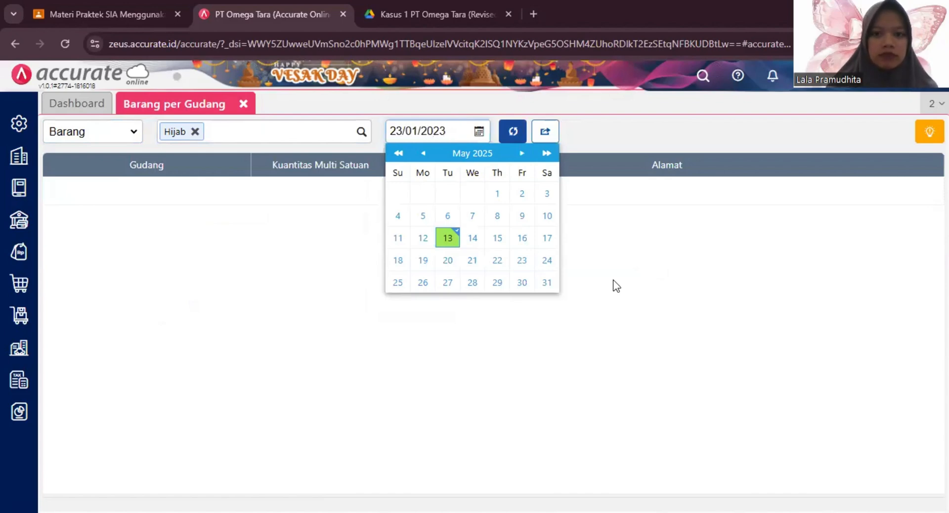
{"action": "left_click", "coordinate": [512, 131]}
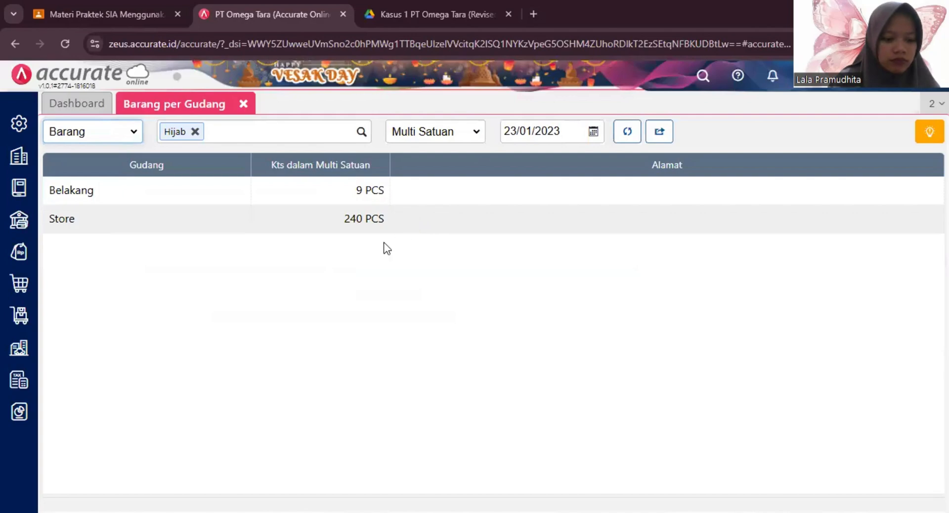
Compare the Hijab stock in the Store and Belakang warehouses with the quiz answer in the case PDF
{"action": "left_click", "coordinate": [430, 14]}
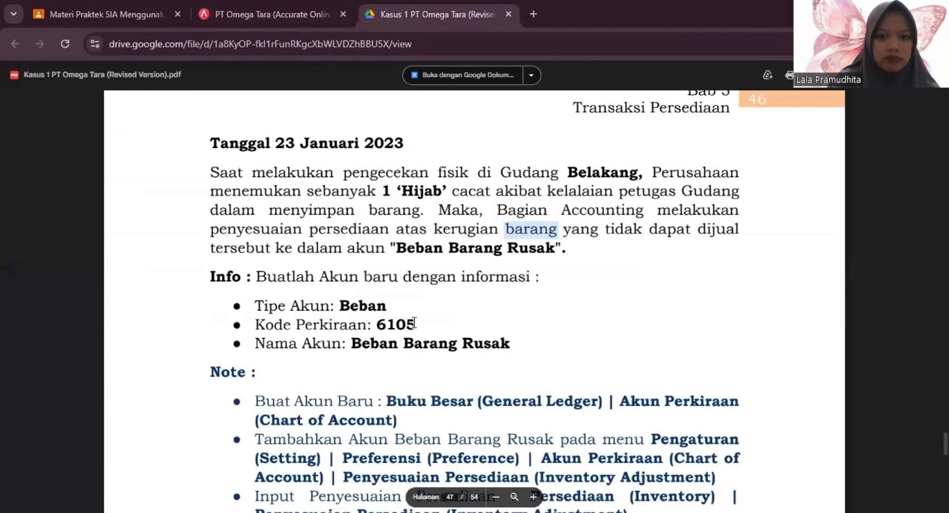
{"action": "scroll", "coordinate": [415, 323], "scroll_direction": "down", "scroll_amount": 5}
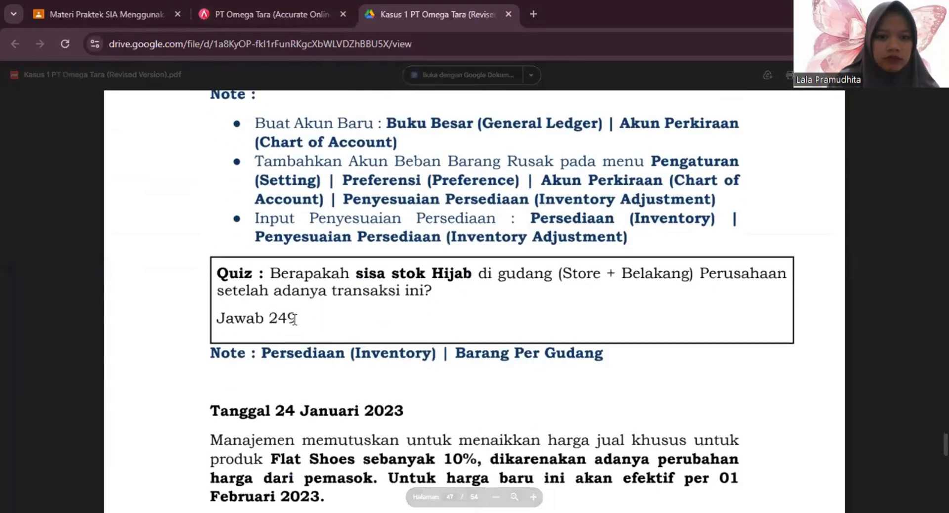
{"action": "left_click", "coordinate": [290, 8]}
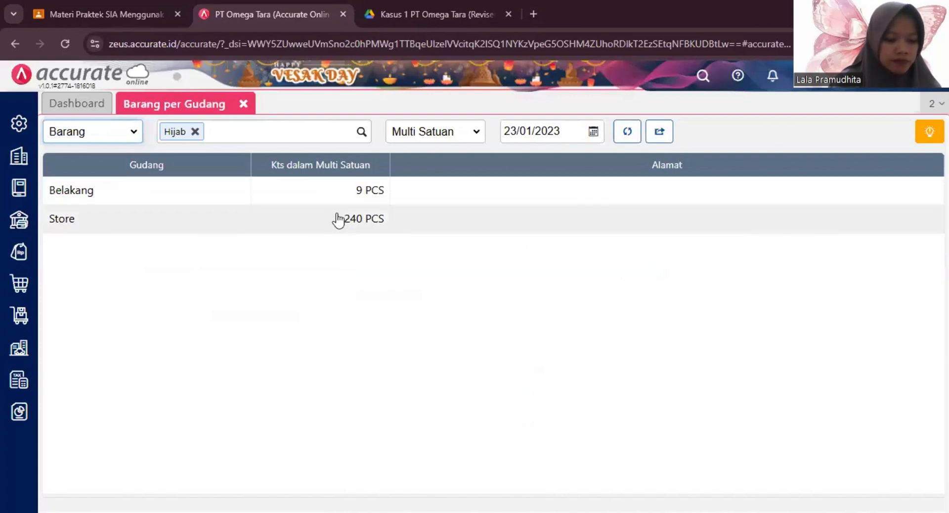
{"action": "left_click", "coordinate": [420, 14]}
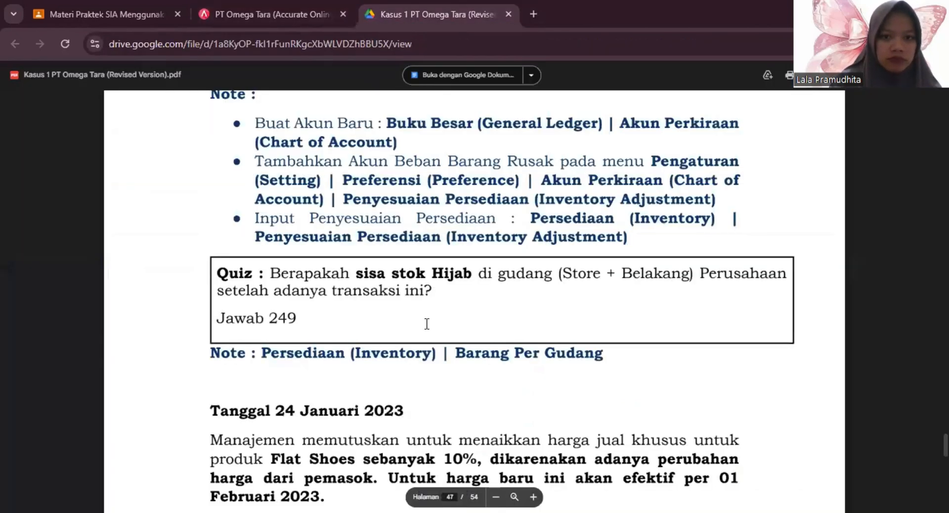
Read the 24 January 2023 Flat Shoes price increase instructions in the case PDF and close Barang per Gudang in Accurate Online
{"action": "scroll", "coordinate": [414, 311], "scroll_direction": "down", "scroll_amount": 5}
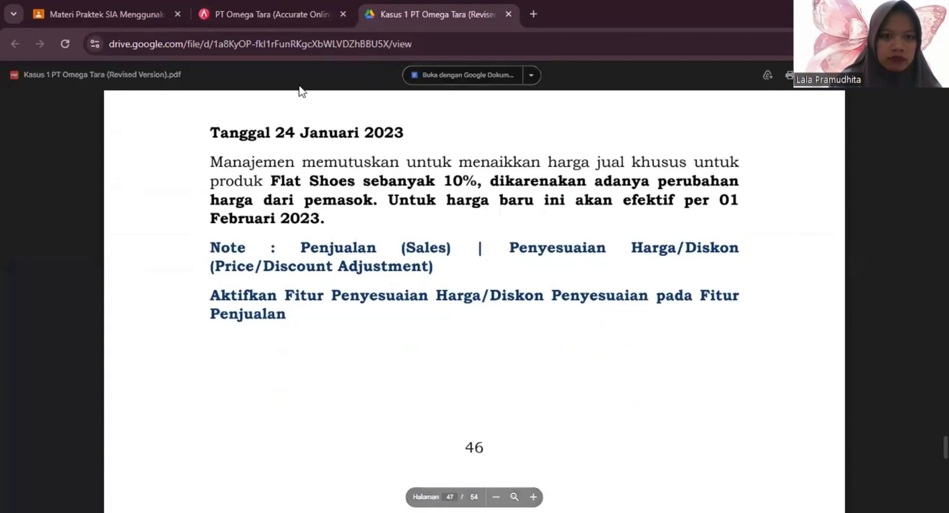
{"action": "left_click", "coordinate": [266, 2]}
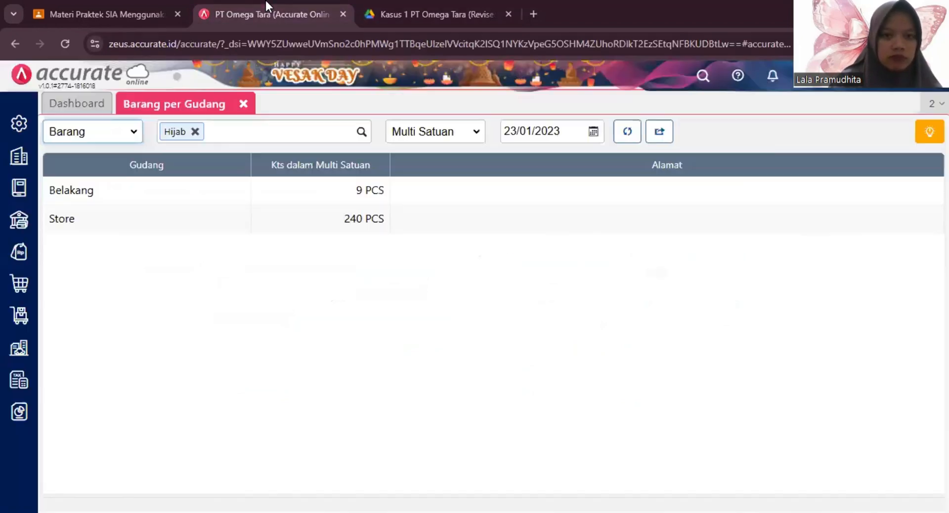
{"action": "left_click", "coordinate": [243, 104]}
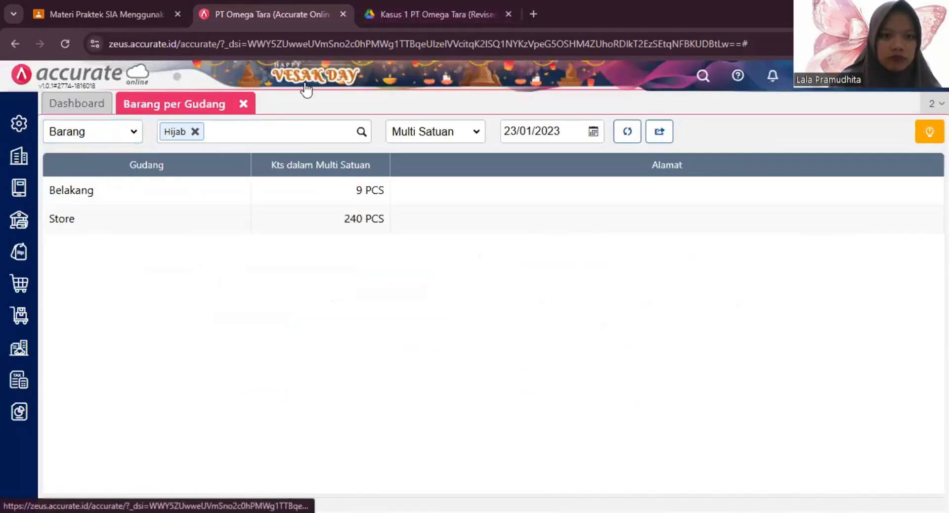
{"action": "left_click", "coordinate": [415, 14]}
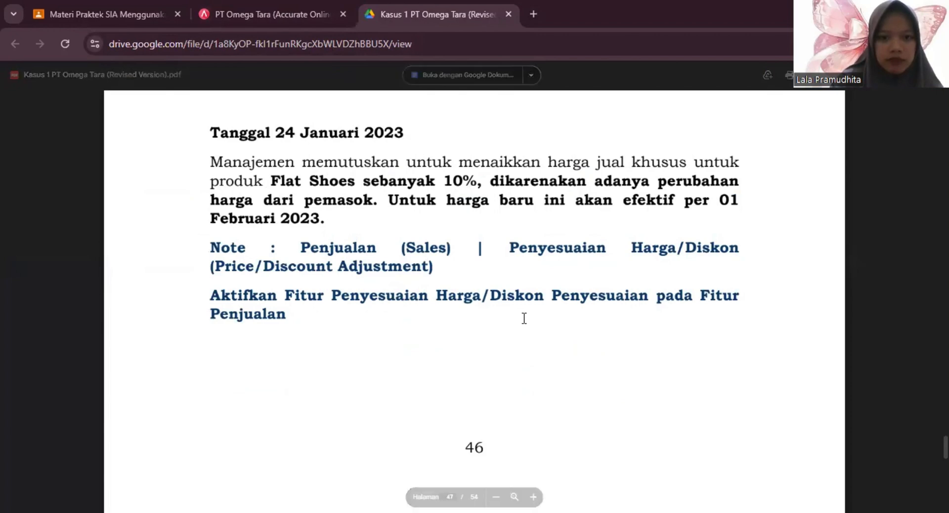
{"action": "scroll", "coordinate": [524, 318], "scroll_direction": "down", "scroll_amount": 4}
{"action": "scroll", "coordinate": [524, 318], "scroll_direction": "up", "scroll_amount": 4}
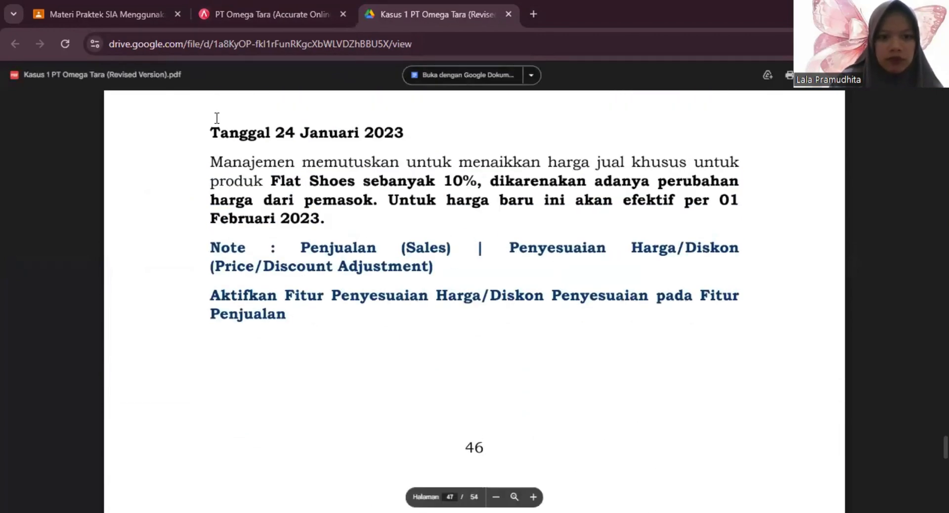
{"action": "left_click", "coordinate": [239, 1]}
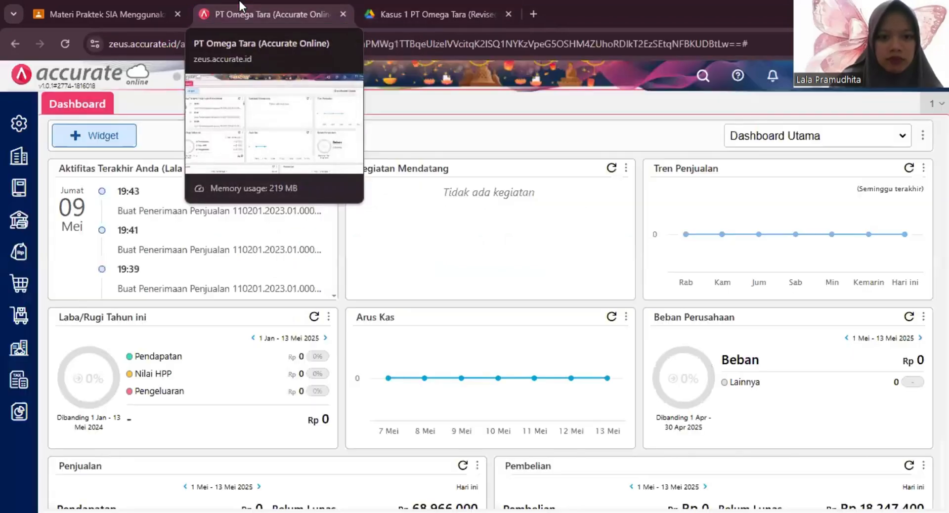
Check in Preferensi's sales features whether Penyesuaian Harga/Diskon is enabled, rechecking the case PDF's note, and close Preferensi
{"action": "left_click", "coordinate": [24, 130]}
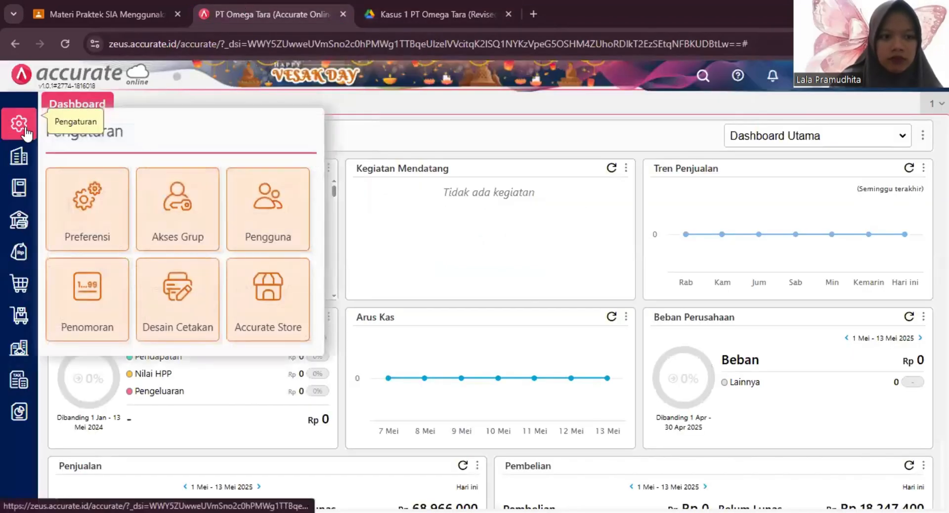
{"action": "left_click", "coordinate": [96, 222]}
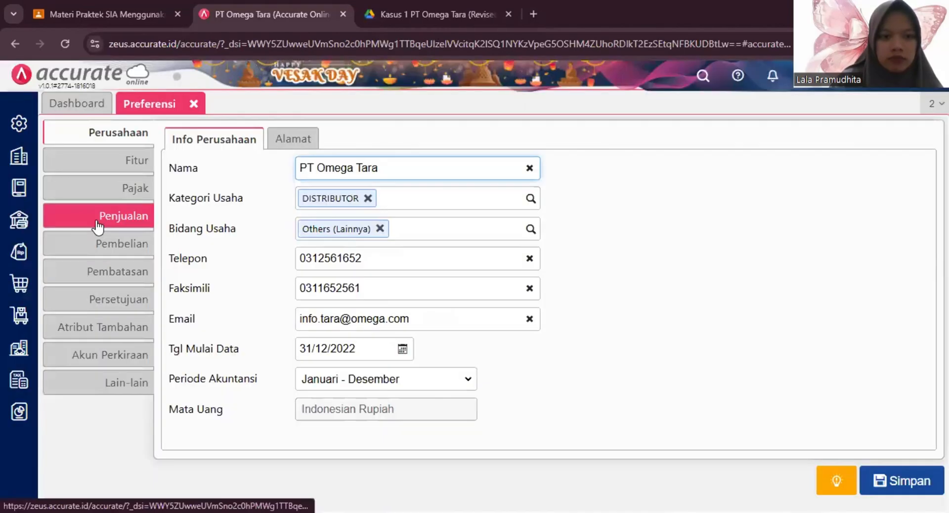
{"action": "left_click", "coordinate": [104, 225]}
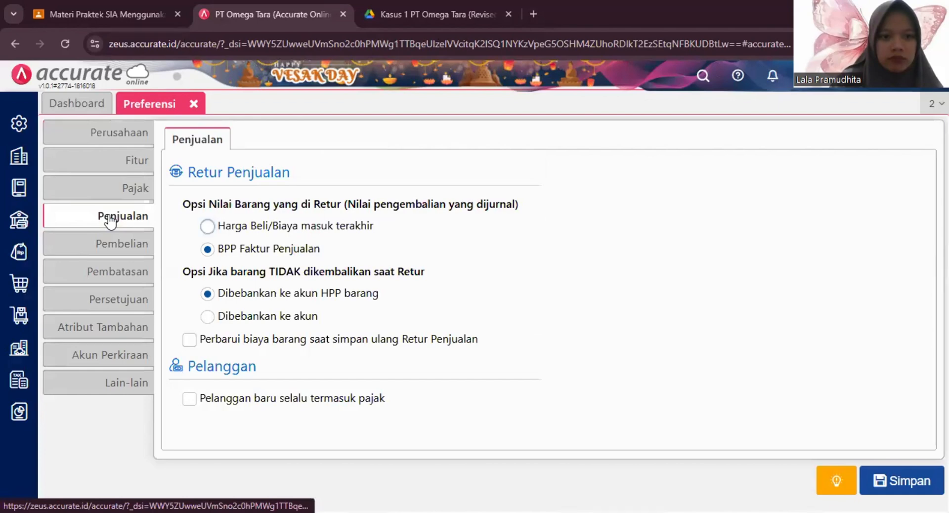
{"action": "left_click", "coordinate": [437, 14]}
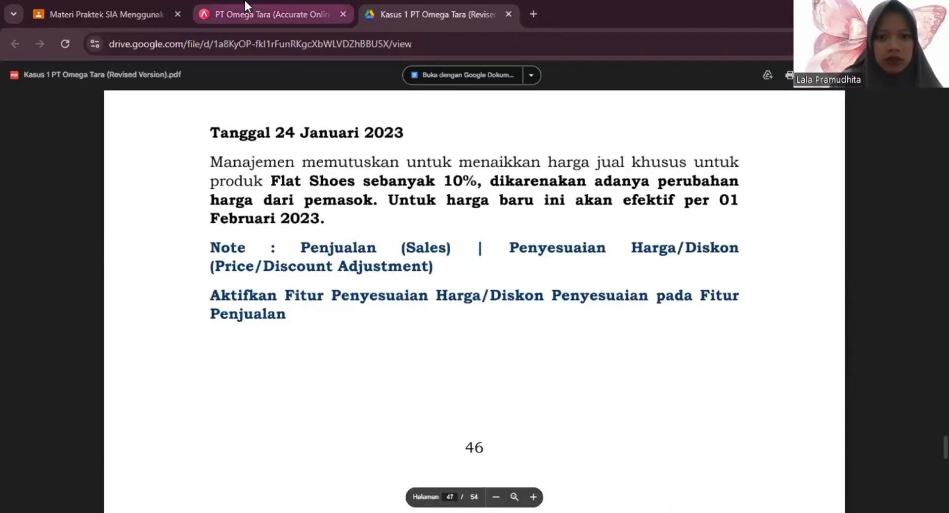
{"action": "left_click", "coordinate": [248, 14]}
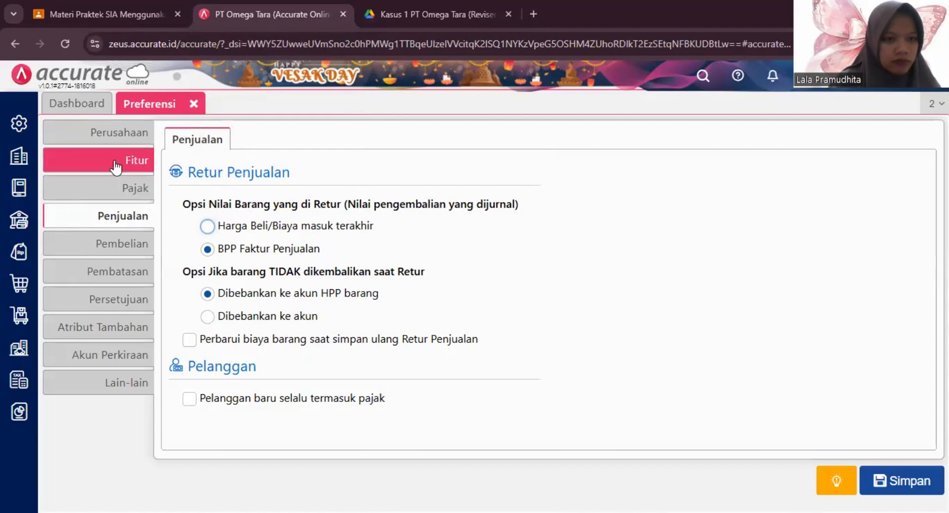
{"action": "left_click", "coordinate": [131, 161]}
{"action": "left_click", "coordinate": [272, 140]}
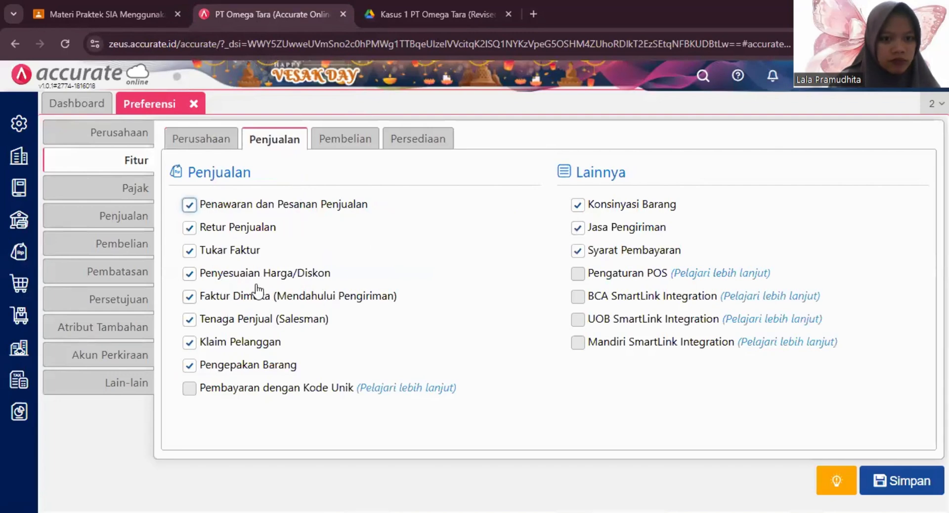
{"action": "left_click", "coordinate": [193, 104]}
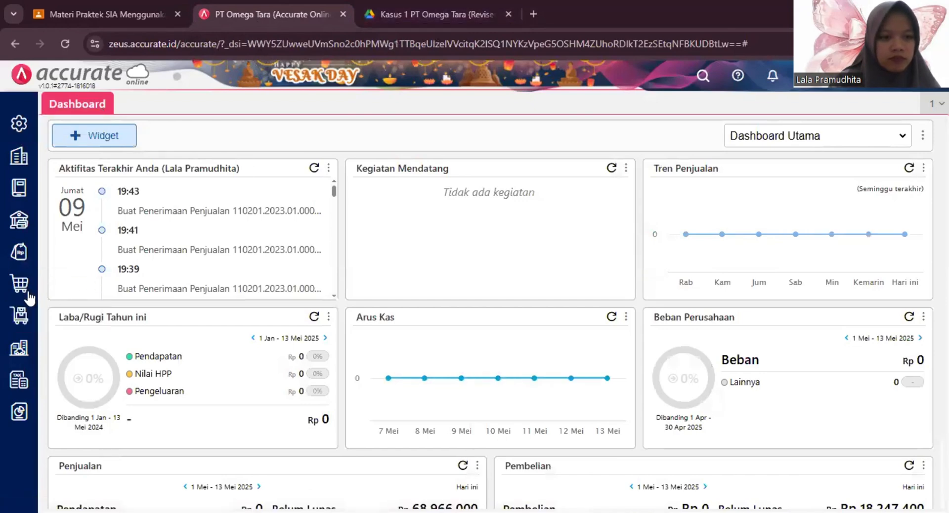
Start a new Penyesuaian Harga/Diskon record and set its Kategori Penjualan to Umum
{"action": "left_click", "coordinate": [21, 255]}
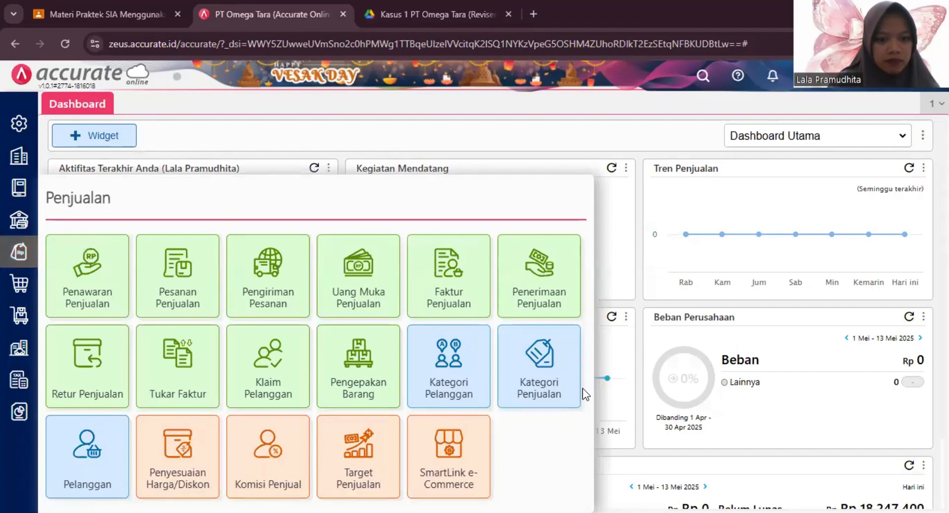
{"action": "left_click", "coordinate": [196, 452]}
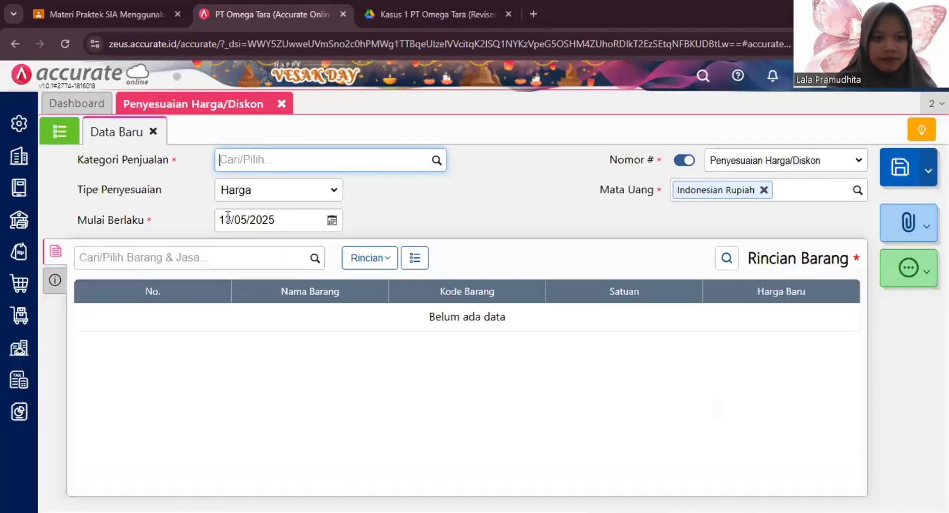
{"action": "key", "text": "ctrl+Tab"}
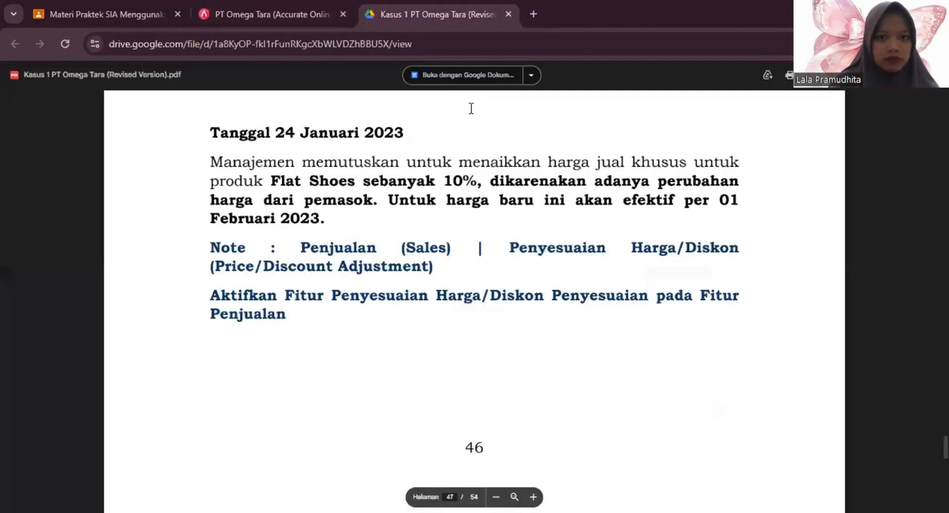
{"action": "left_click", "coordinate": [248, 3]}
{"action": "left_click", "coordinate": [436, 162]}
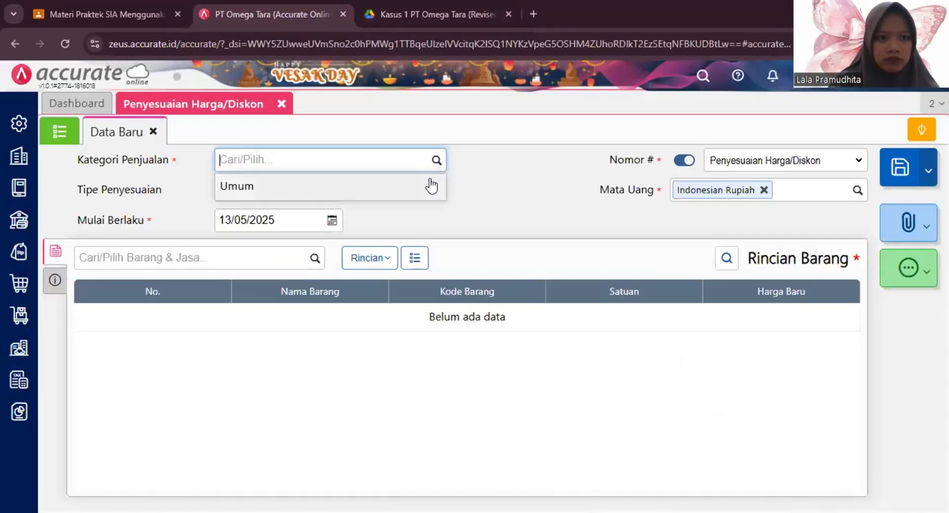
{"action": "left_click", "coordinate": [430, 184]}
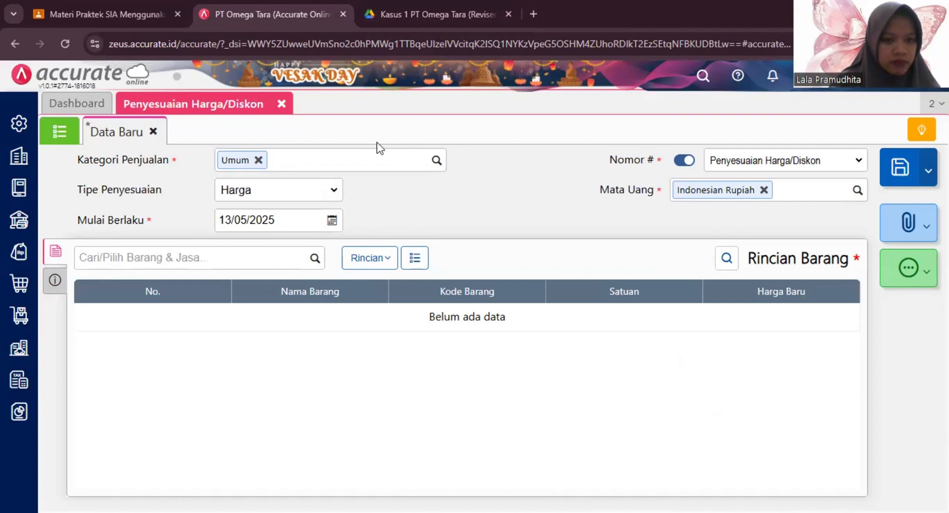
Set Mulai Berlaku to 01/02/2023 and choose Flat Shoes as the item for the price adjustment
{"action": "left_click", "coordinate": [306, 222]}
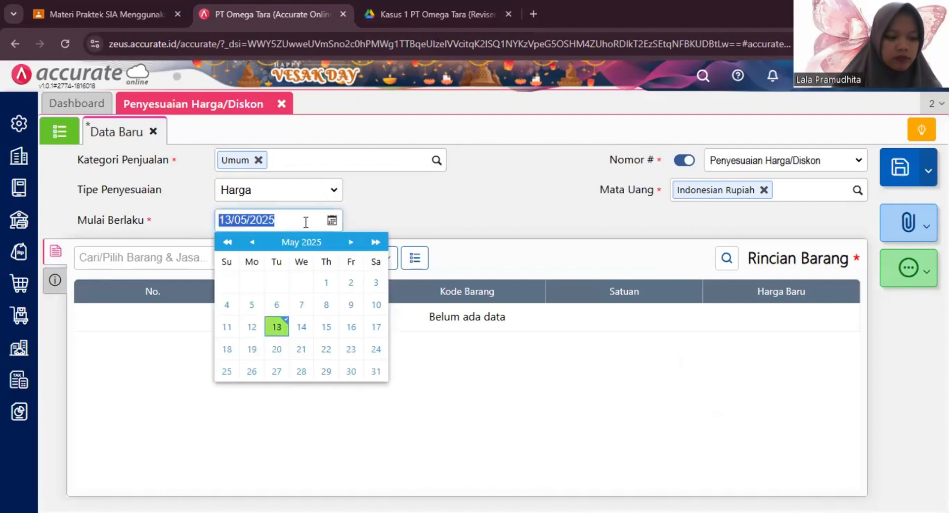
{"action": "type", "text": "01/02/2023"}
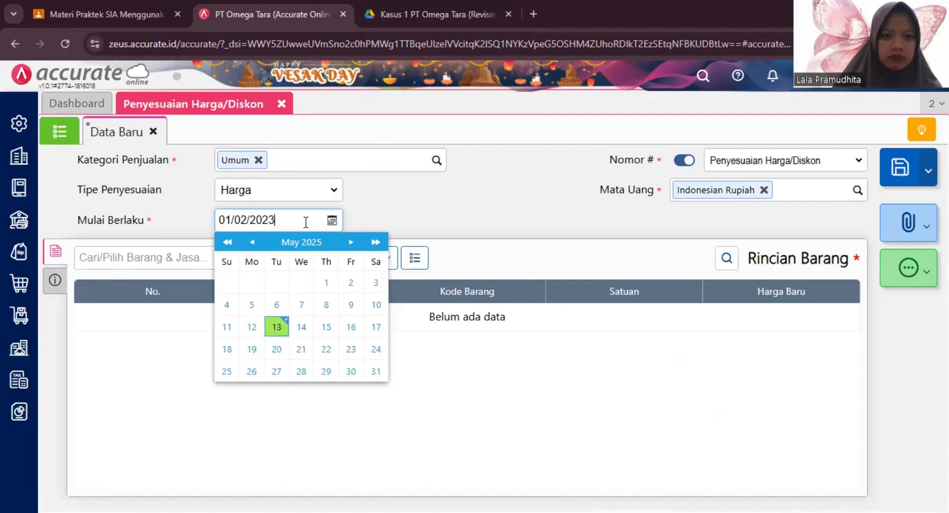
{"action": "left_click", "coordinate": [415, 224]}
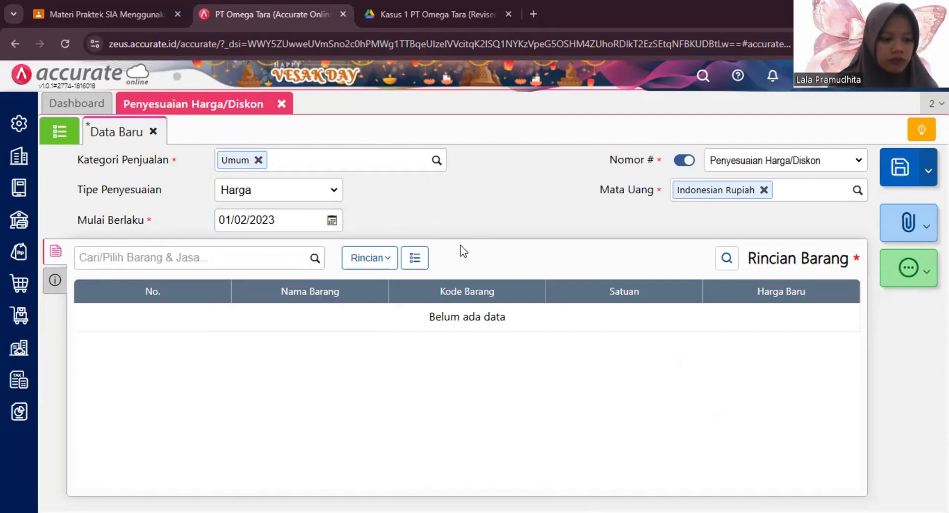
{"action": "left_click", "coordinate": [313, 260]}
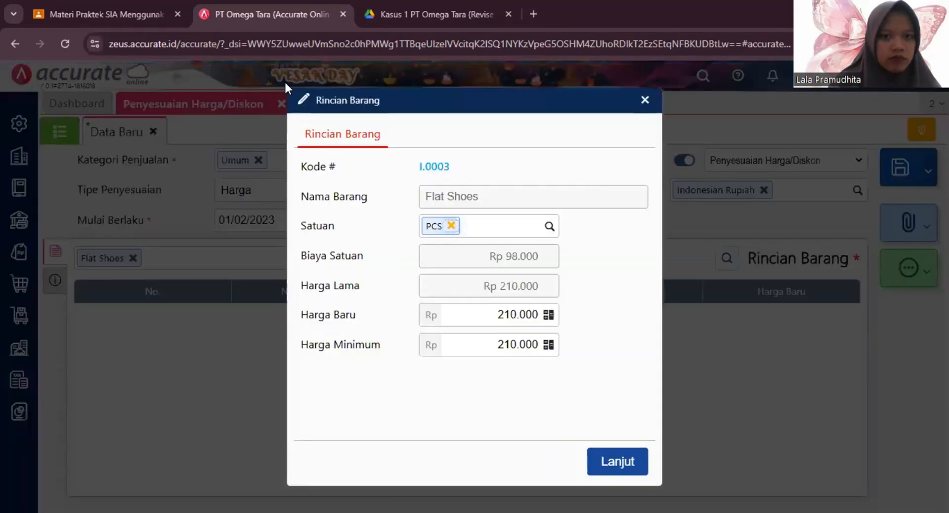
Recheck the 10% increase in the case PDF, calculate the Flat Shoes Harga Baru as 210000 × 1.1 (Rp 231.000), and add the item line
{"action": "left_click", "coordinate": [435, 14]}
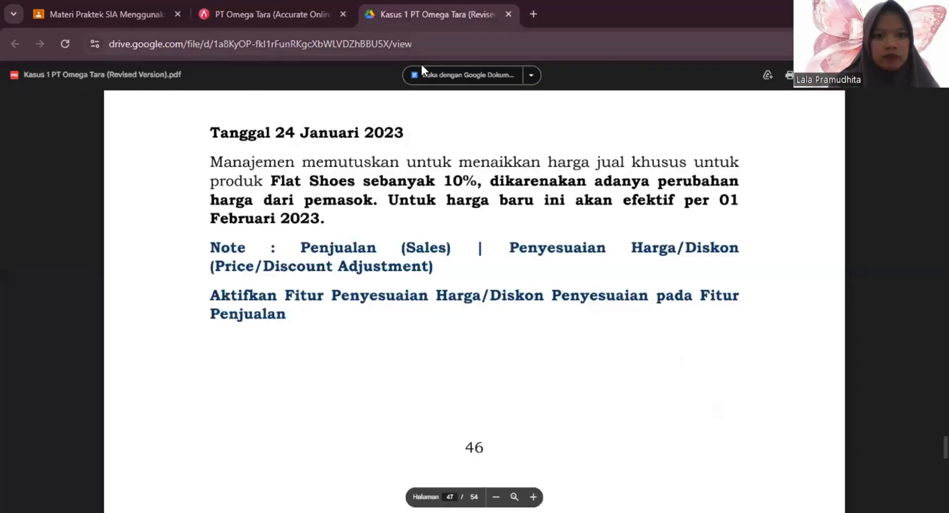
{"action": "left_click", "coordinate": [294, 5]}
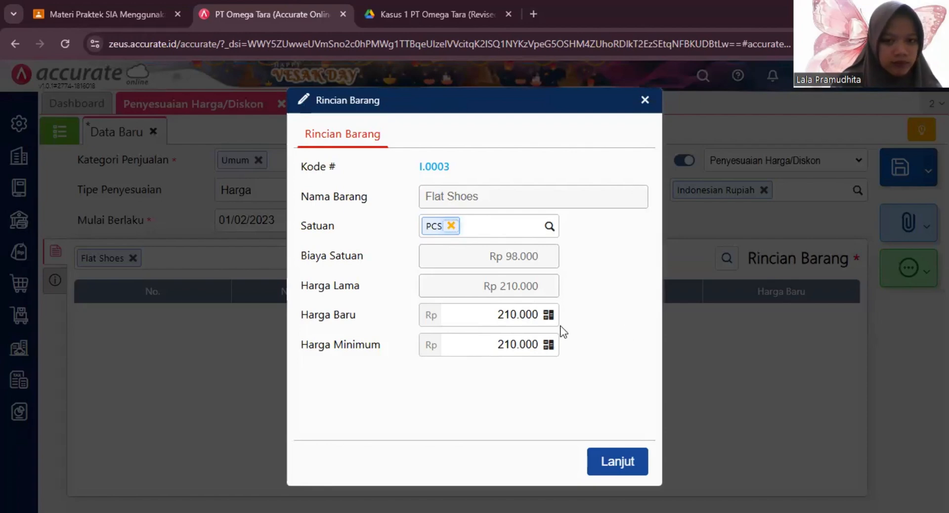
{"action": "left_click", "coordinate": [549, 316]}
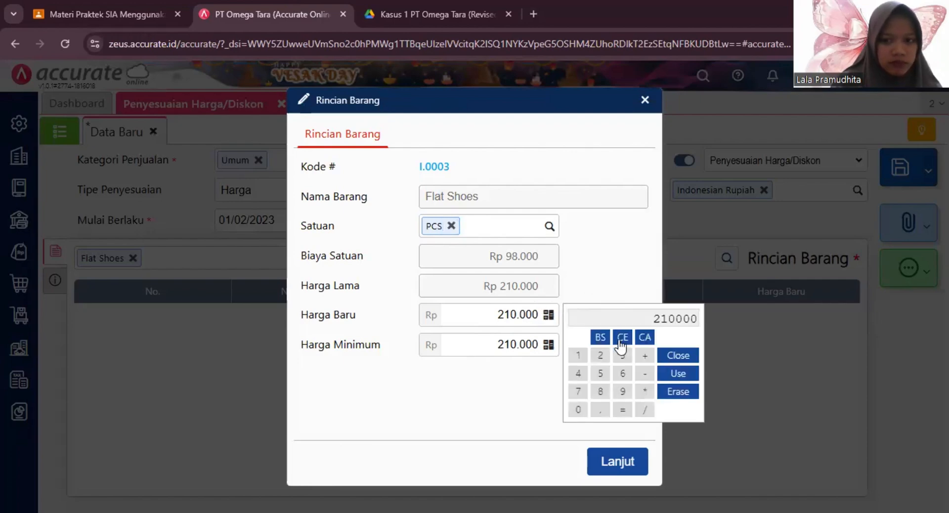
{"action": "left_click", "coordinate": [646, 375]}
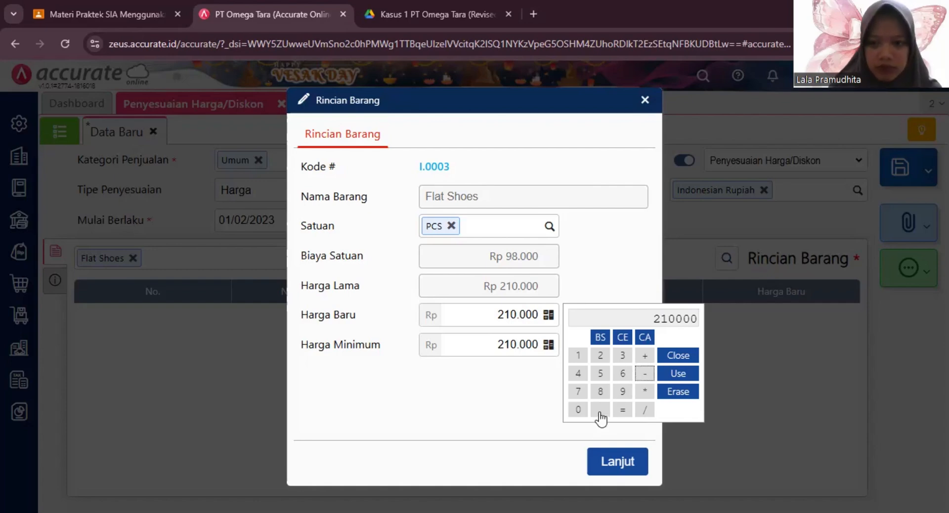
{"action": "left_click", "coordinate": [643, 394]}
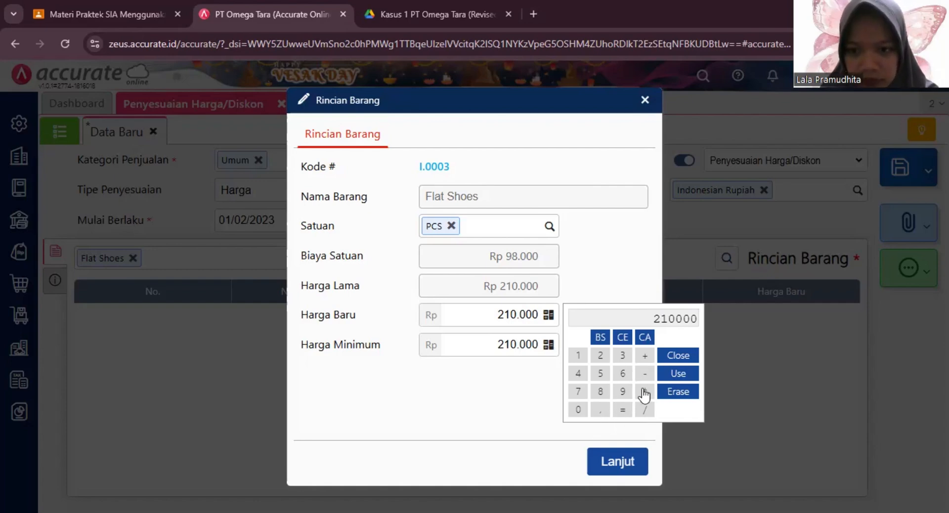
{"action": "left_click", "coordinate": [579, 356]}
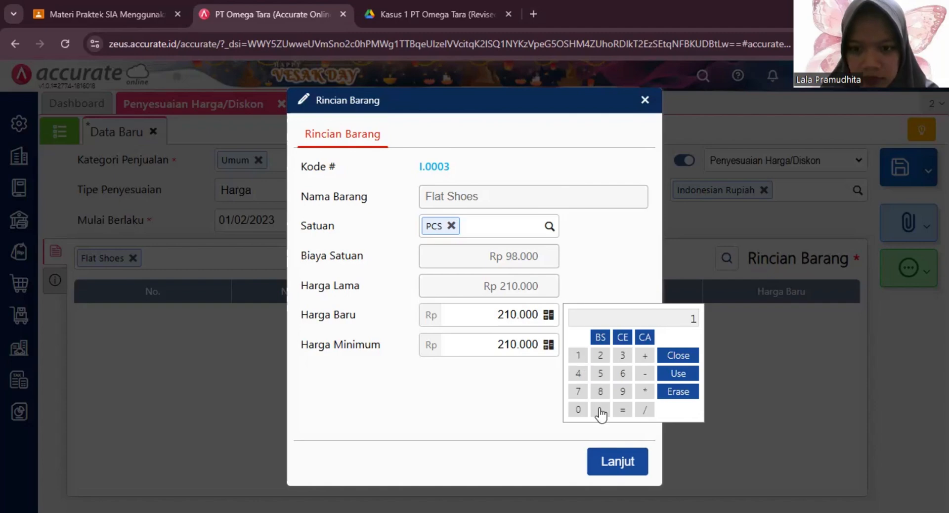
{"action": "left_click", "coordinate": [601, 411]}
{"action": "left_click", "coordinate": [580, 356]}
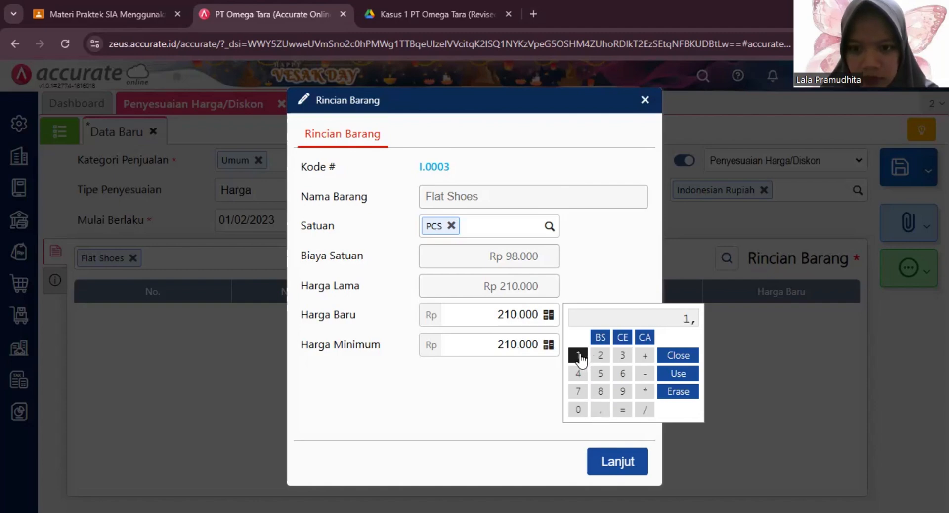
{"action": "left_click", "coordinate": [677, 374]}
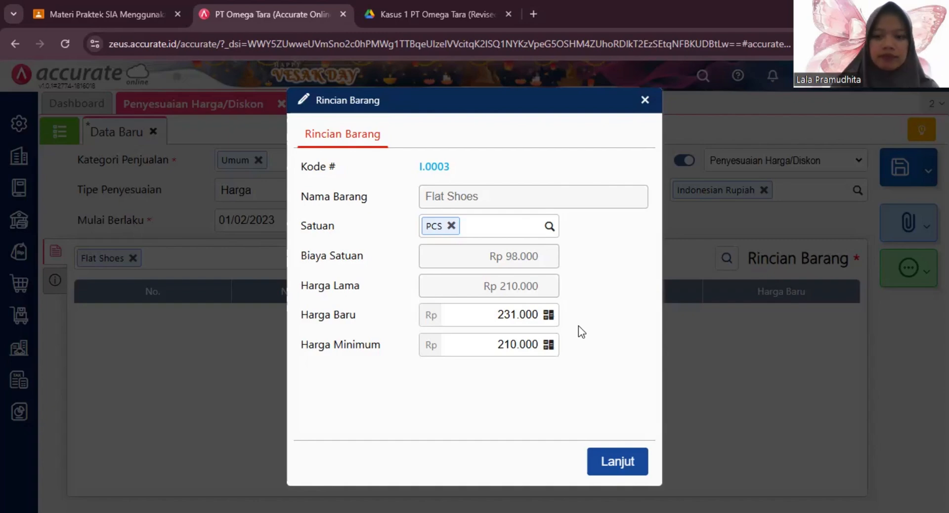
{"action": "left_click", "coordinate": [621, 463]}
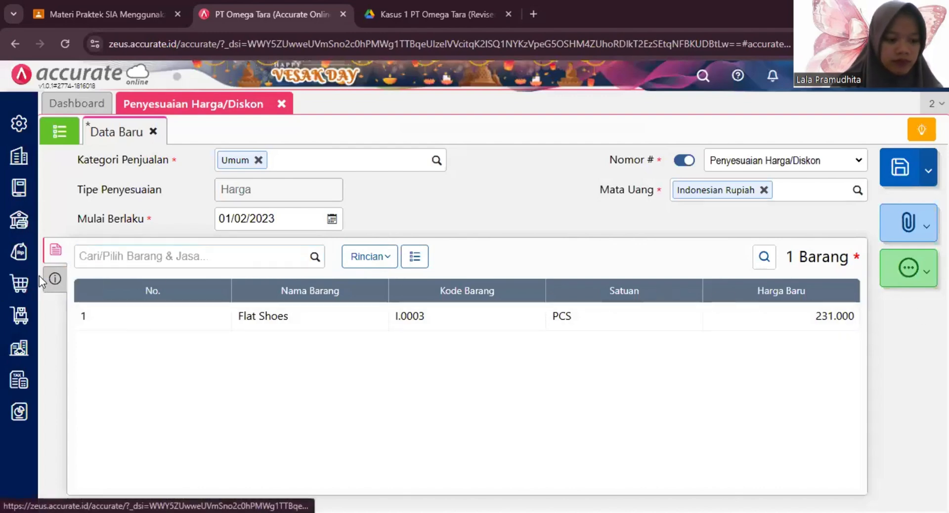
Enter "Flat shoes naik 10% per 1 Februari 2023" as the Keterangan and save the price adjustment
{"action": "left_click", "coordinate": [53, 278]}
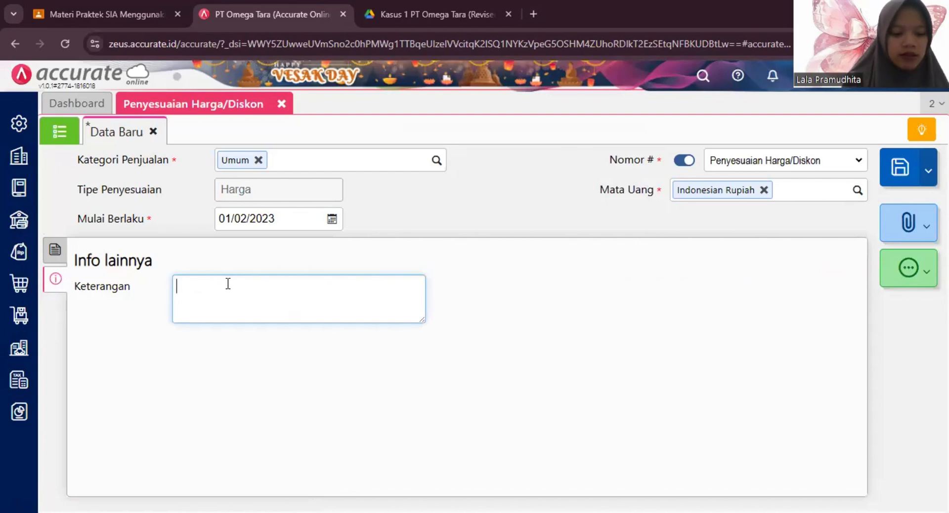
{"action": "type", "text": "Flat s"}
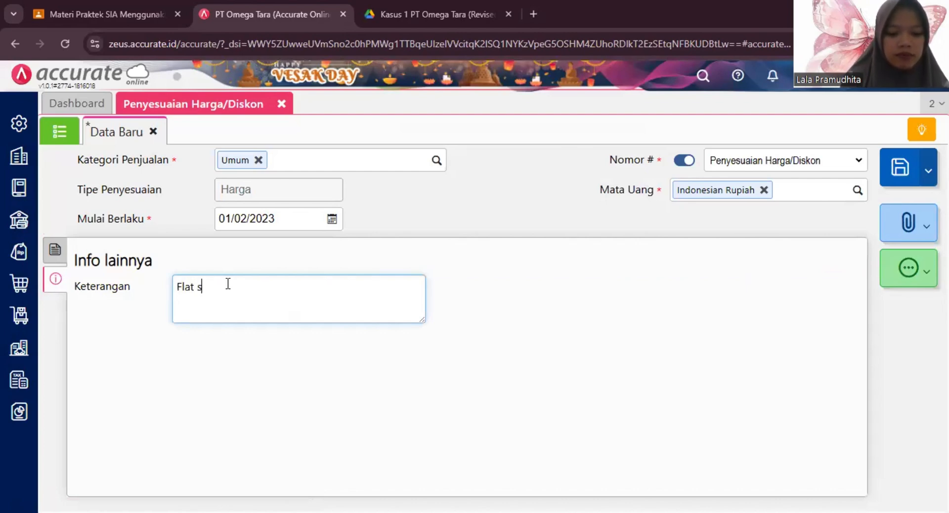
{"action": "type", "text": "hoes naik 10"}
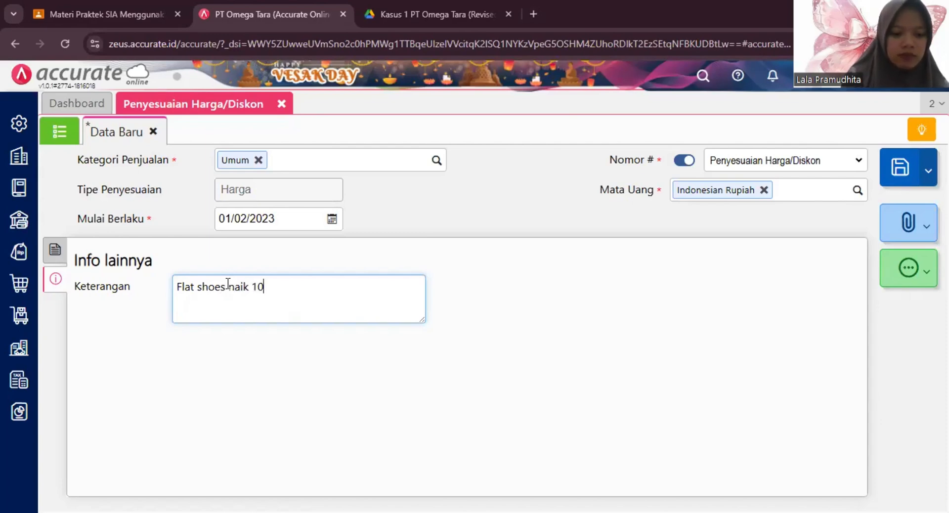
{"action": "type", "text": "% per "}
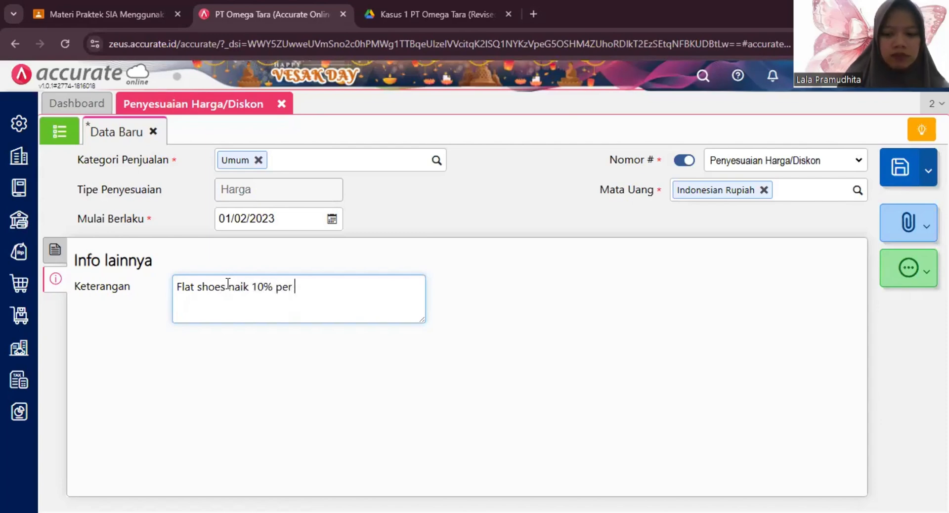
{"action": "type", "text": "1 Fe"}
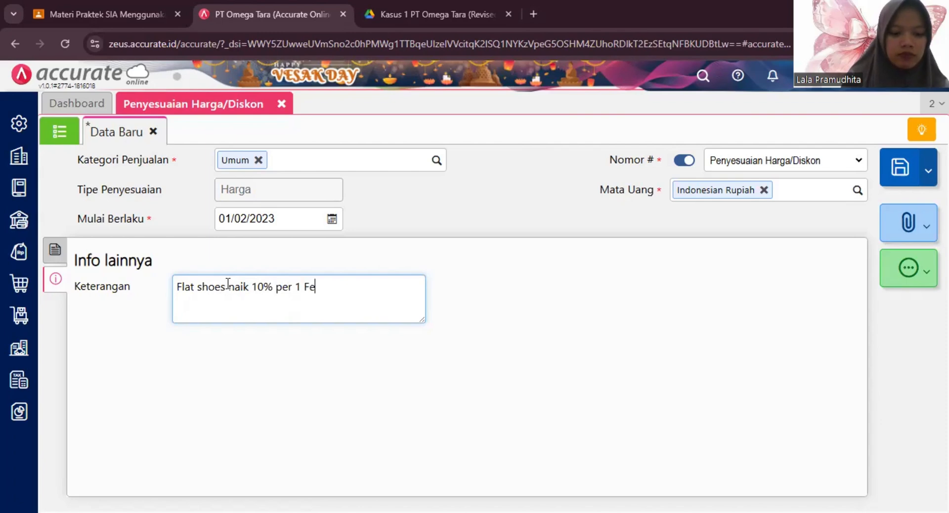
{"action": "type", "text": "bruari 2023"}
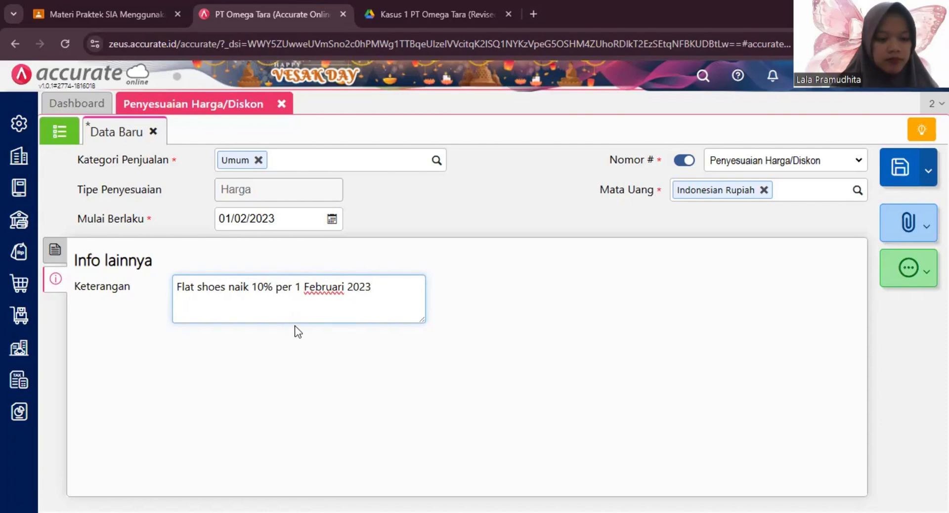
{"action": "left_click", "coordinate": [899, 168]}
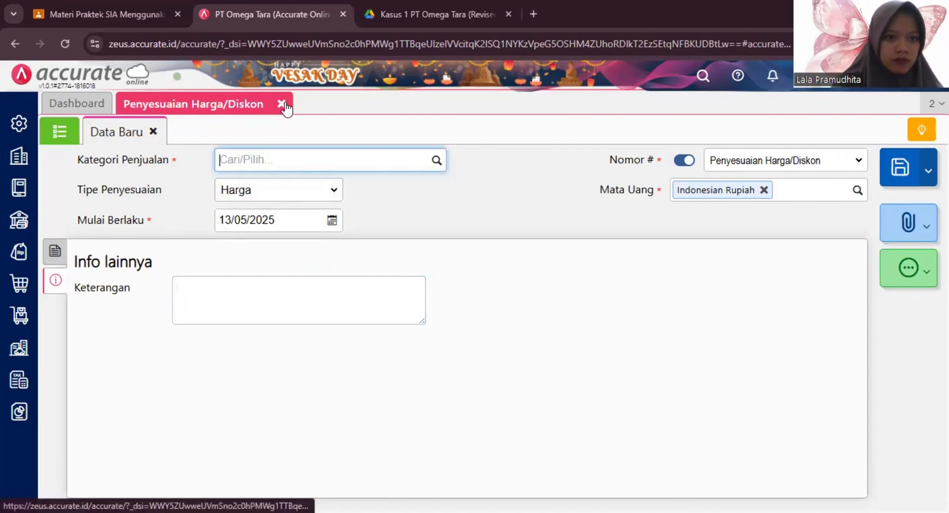
Check the saved record in the Penyesuaian Harga/Diskon list and close the module
{"action": "left_click", "coordinate": [59, 131]}
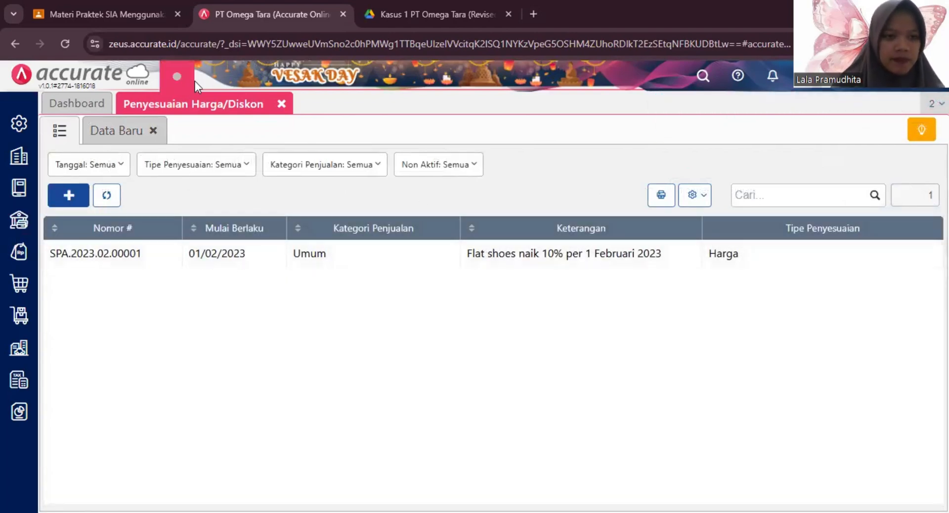
{"action": "left_click", "coordinate": [282, 104]}
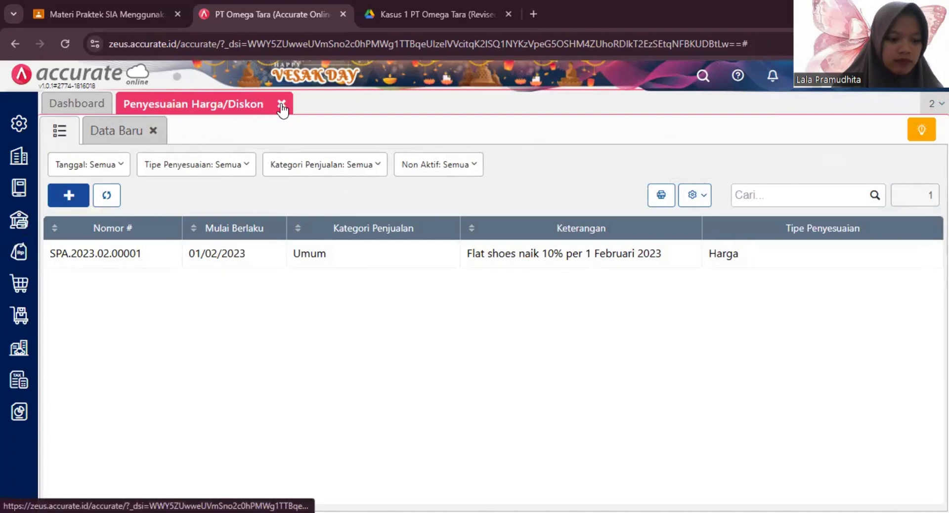
{"action": "left_click", "coordinate": [281, 103]}
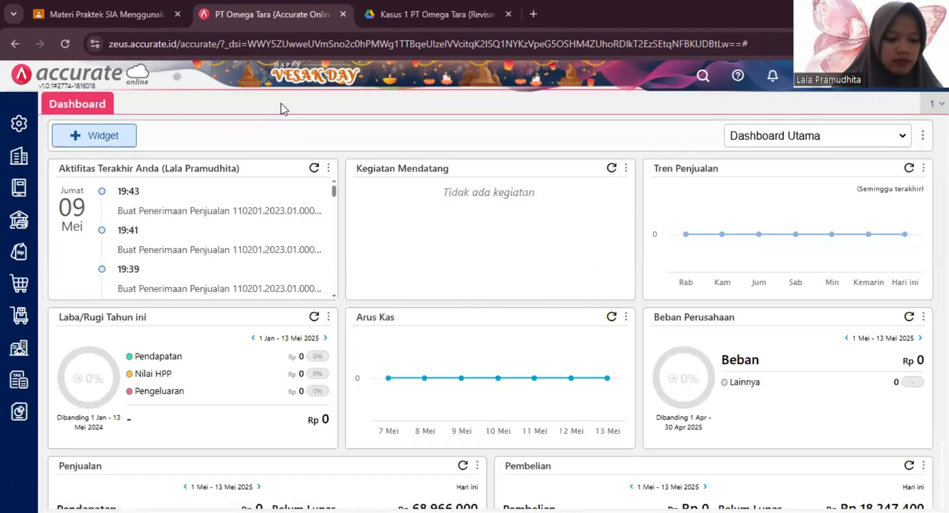
Read the 25 January 2023 fixed asset purchase instructions for the AC Panasonic in Bab 6 of the case PDF
{"action": "key", "text": "ctrl+Tab"}
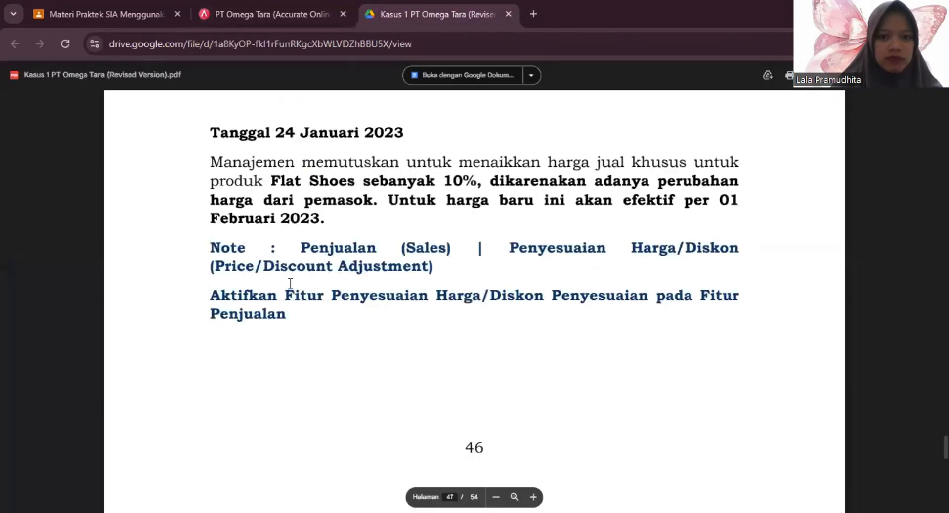
{"action": "scroll", "coordinate": [487, 309], "scroll_direction": "down", "scroll_amount": 7}
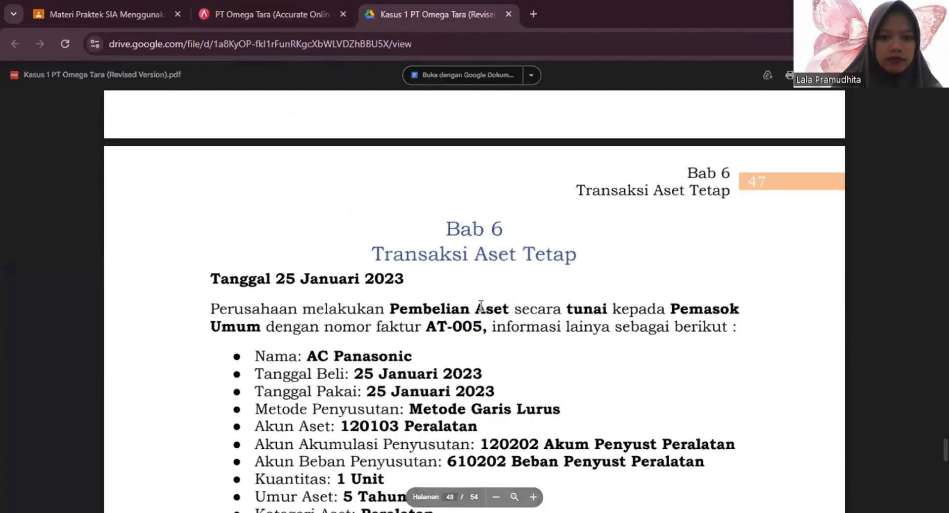
{"action": "scroll", "coordinate": [481, 307], "scroll_direction": "down", "scroll_amount": 2}
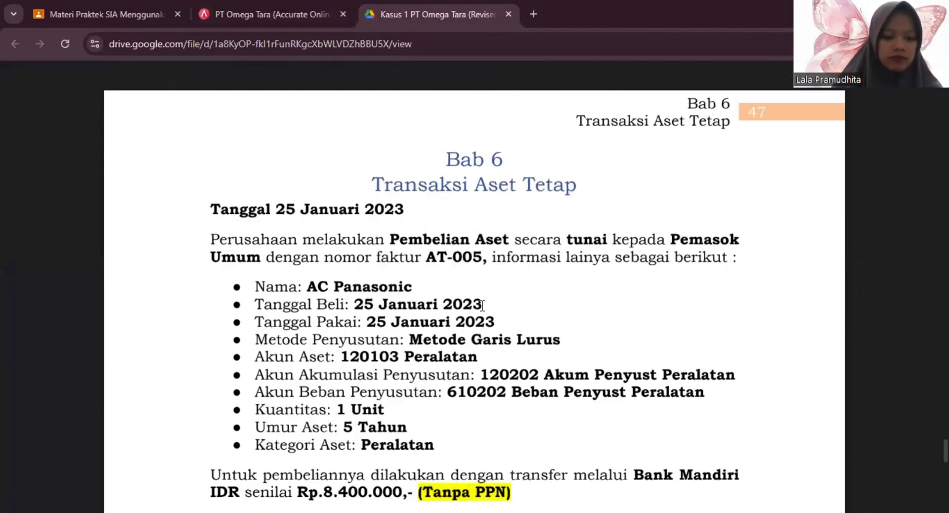